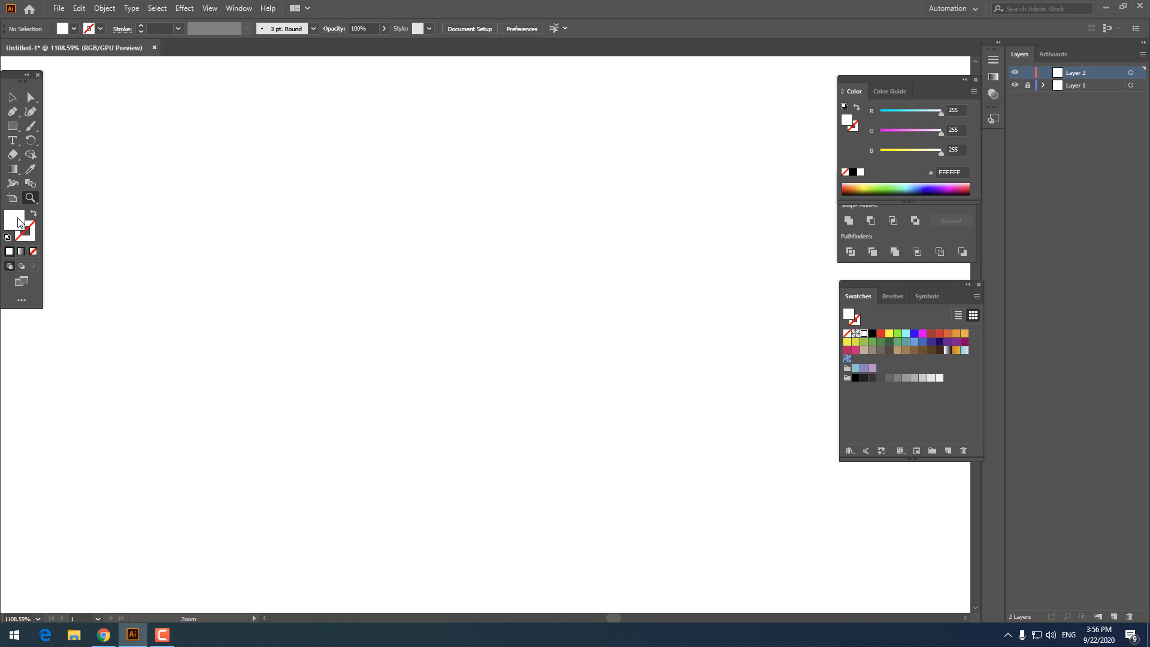
Step: Set the fill colour to the light blue-grey C7D9E2
click(556, 270)
drag(556, 269, 556, 278)
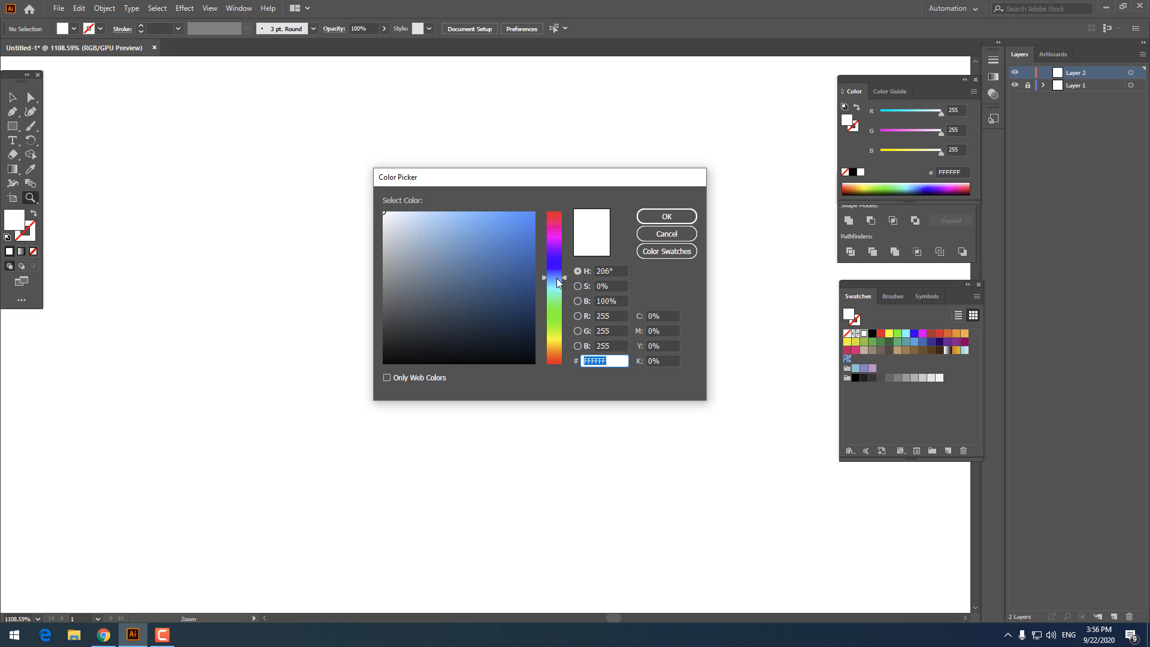
drag(399, 220, 400, 228)
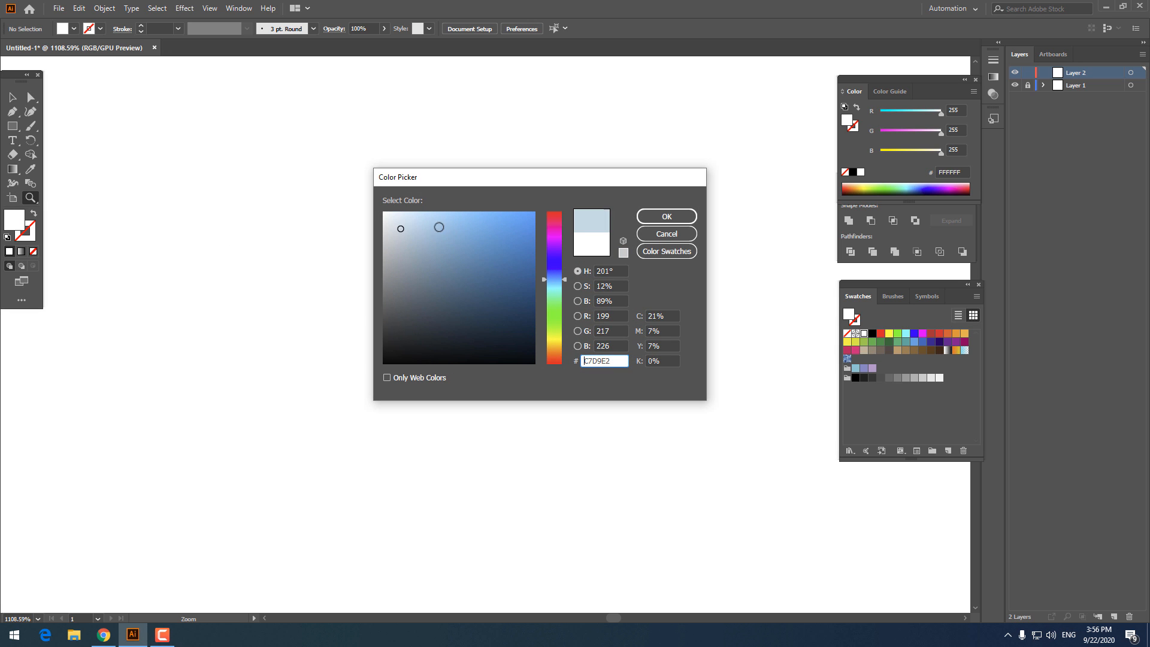
click(666, 216)
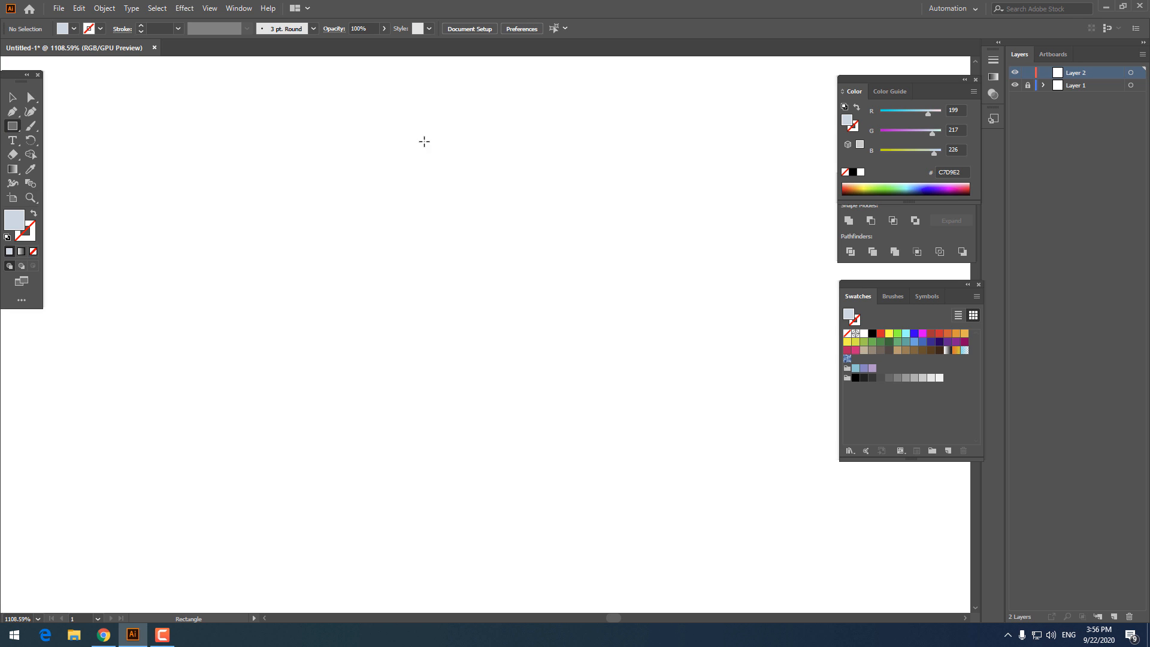
Step: Draw a tall narrow rectangle about 5.7 by 40.6 pt and centre it horizontally and vertically on the artboard
mouse_move(424, 141)
mouse_down()
mouse_move(372, 475)
mouse_move(381, 444)
mouse_up()
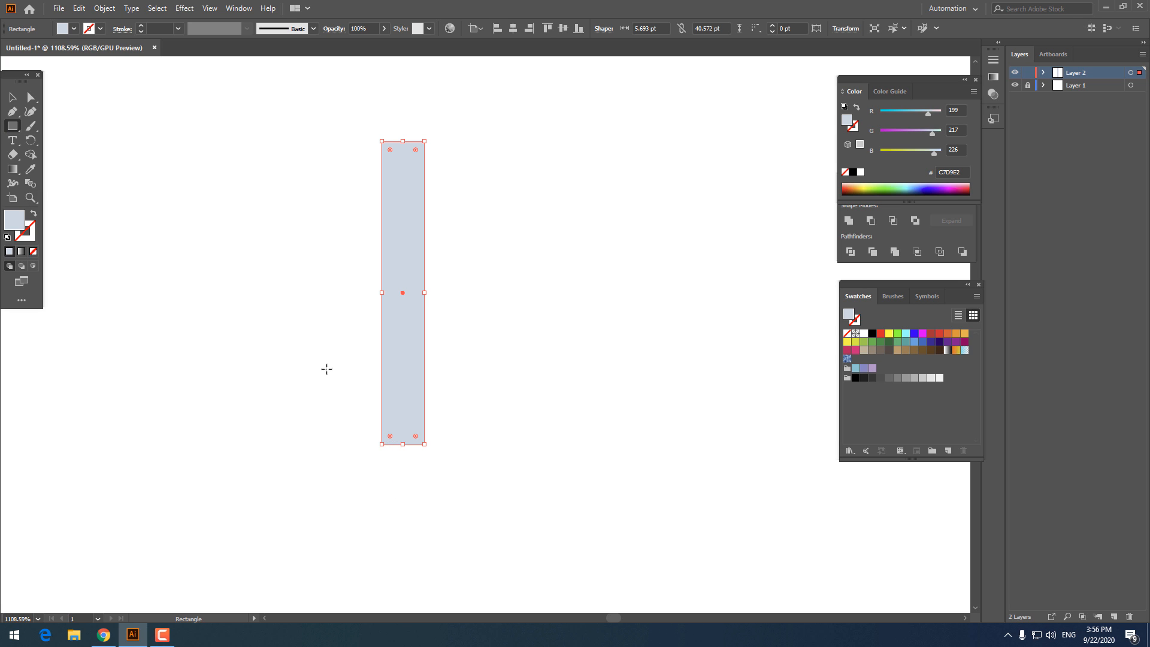
click(11, 97)
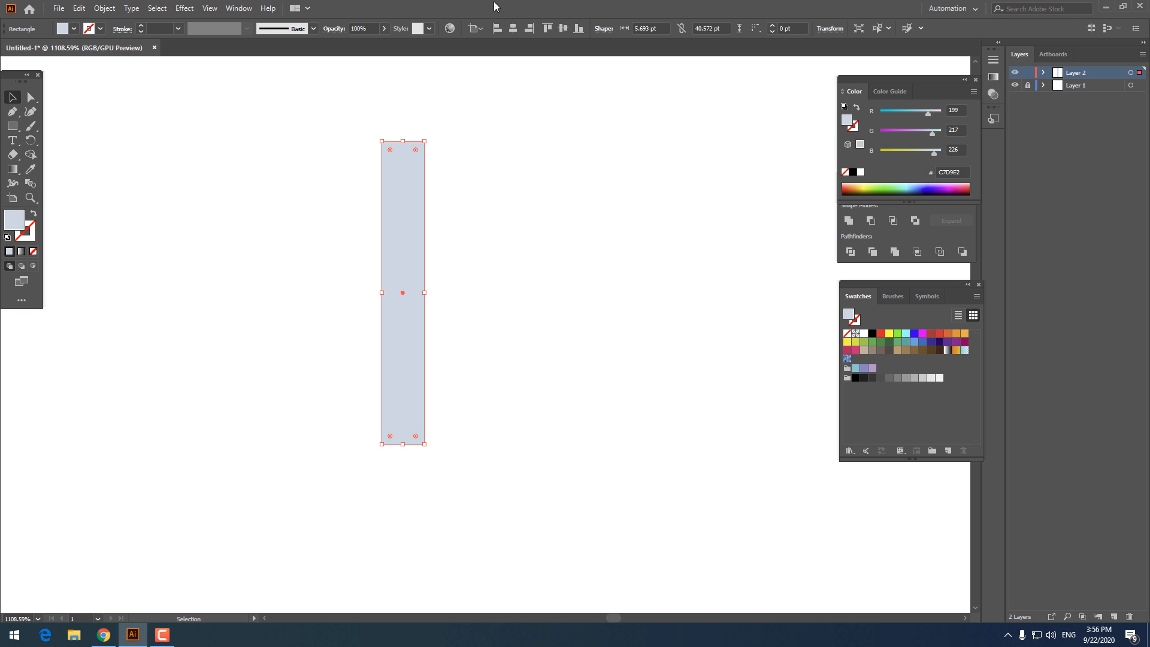
click(513, 28)
click(564, 29)
key(space)
drag(691, 314, 614, 66)
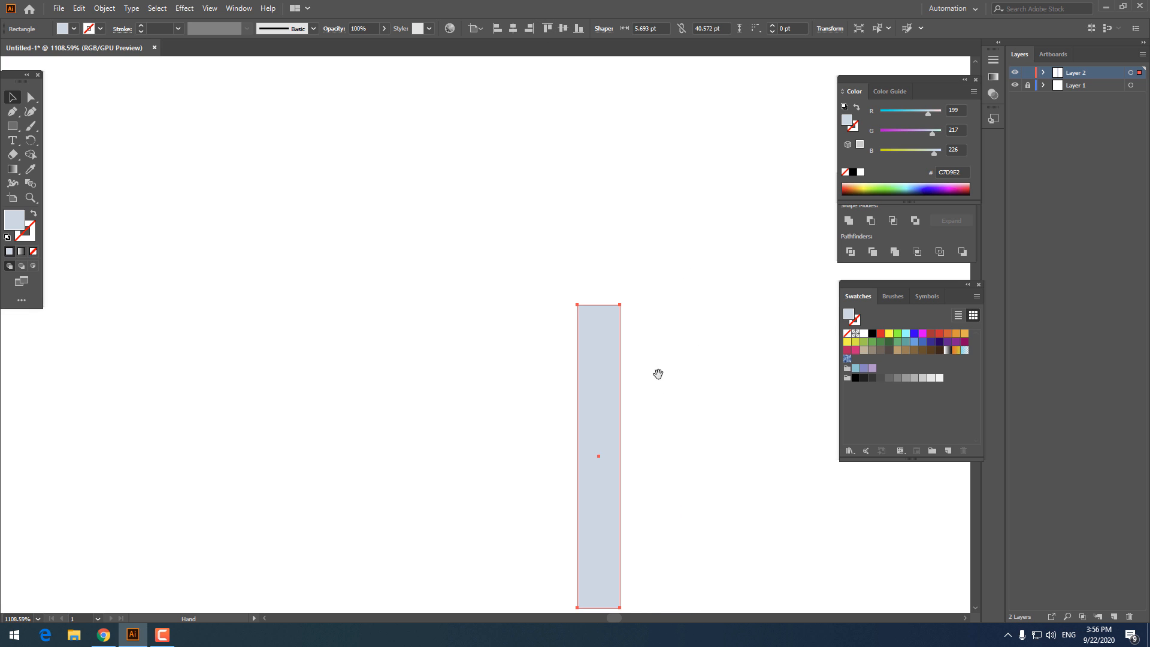
drag(657, 373, 525, 262)
Step: Move the rectangle's upper-left anchor point outward and down so the shape has a slanted top and is about 10 pt wide
click(31, 97)
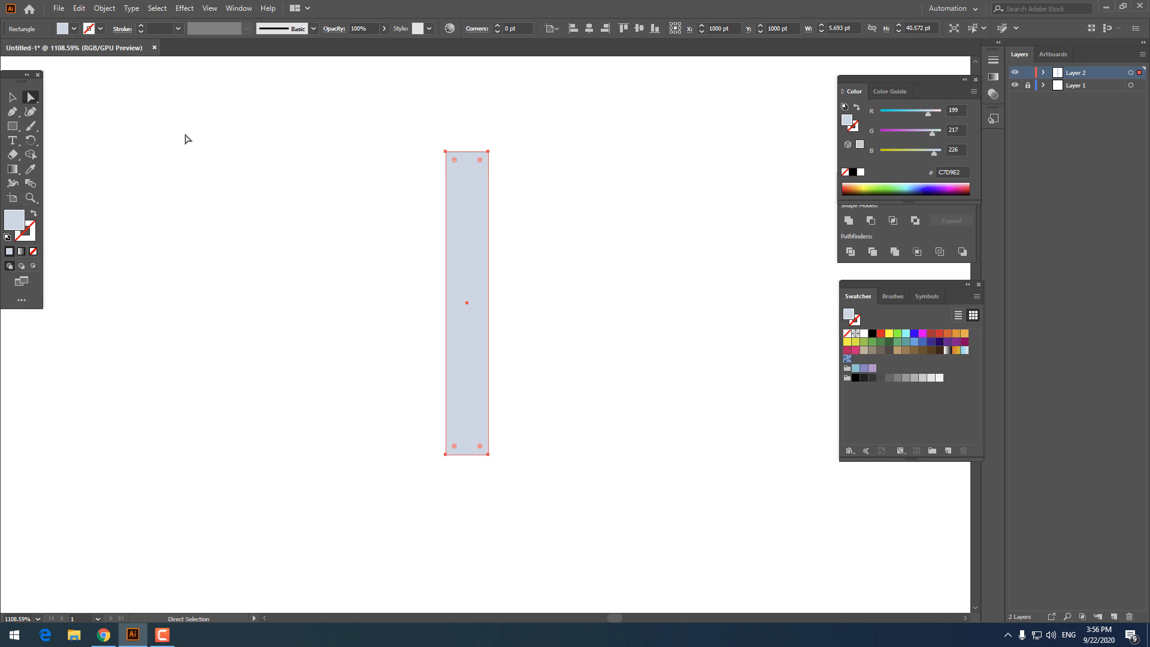
drag(459, 159, 413, 216)
click(639, 264)
drag(605, 255, 532, 241)
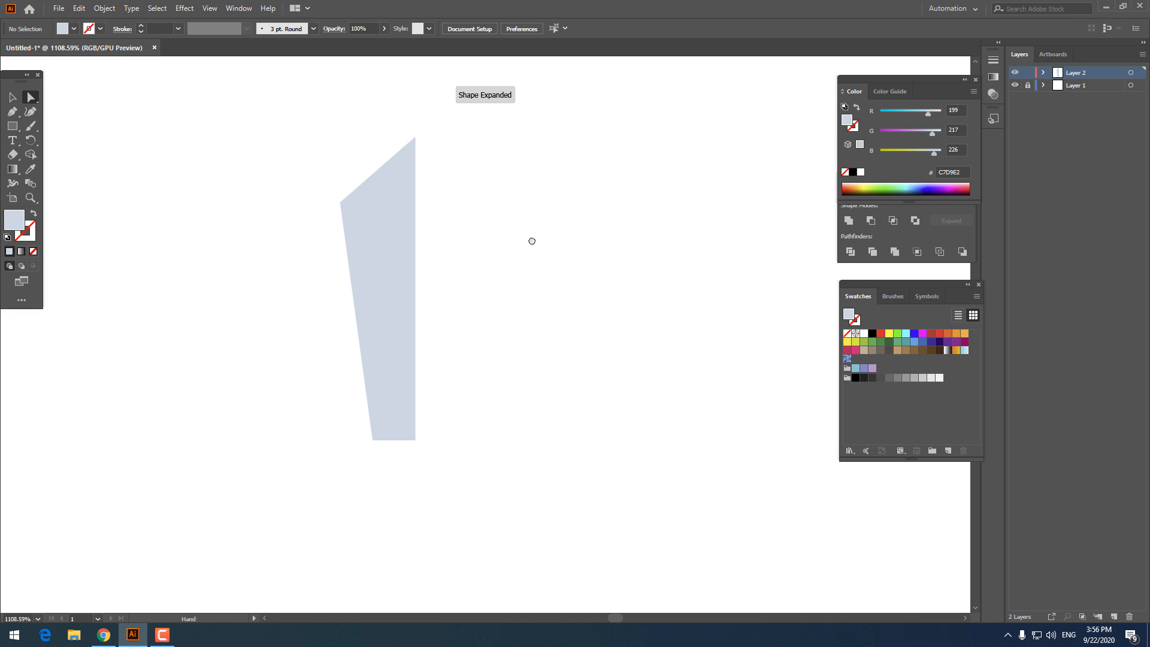
Step: Copy the slanted shape, paste it in front, and move the duplicate flush against the original's right edge
click(393, 225)
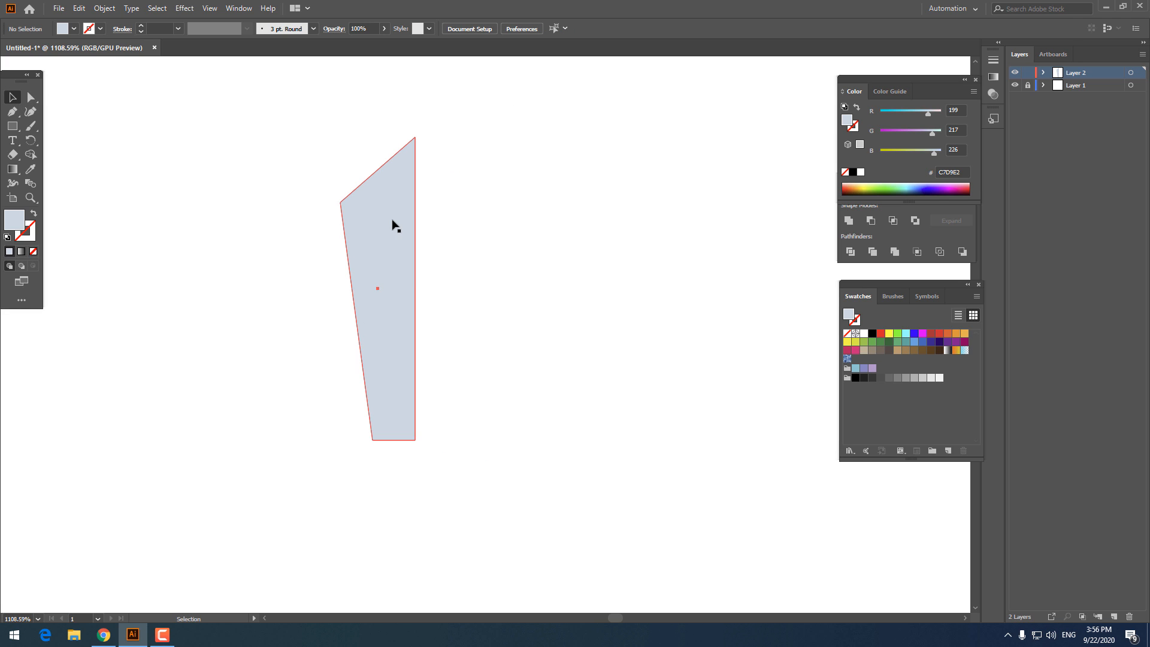
key(v)
click(77, 9)
click(110, 66)
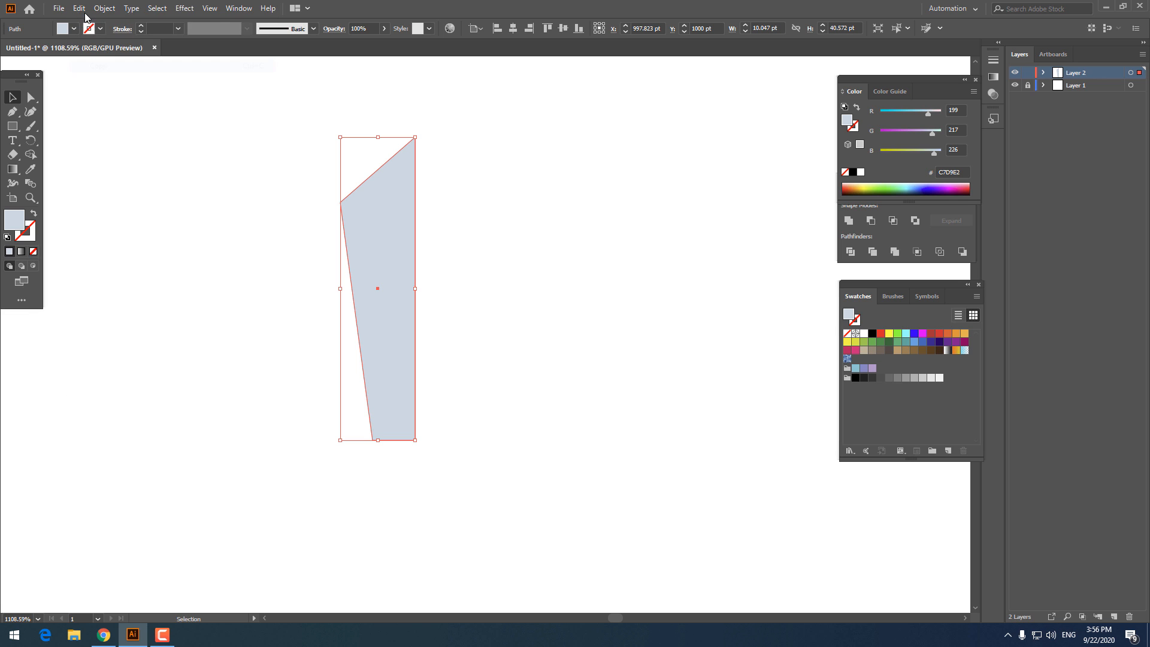
click(79, 9)
click(138, 92)
drag(398, 244, 477, 250)
Step: Reflect the duplicate across the vertical axis so the two halves form a symmetrical pointed shape
right_click(473, 244)
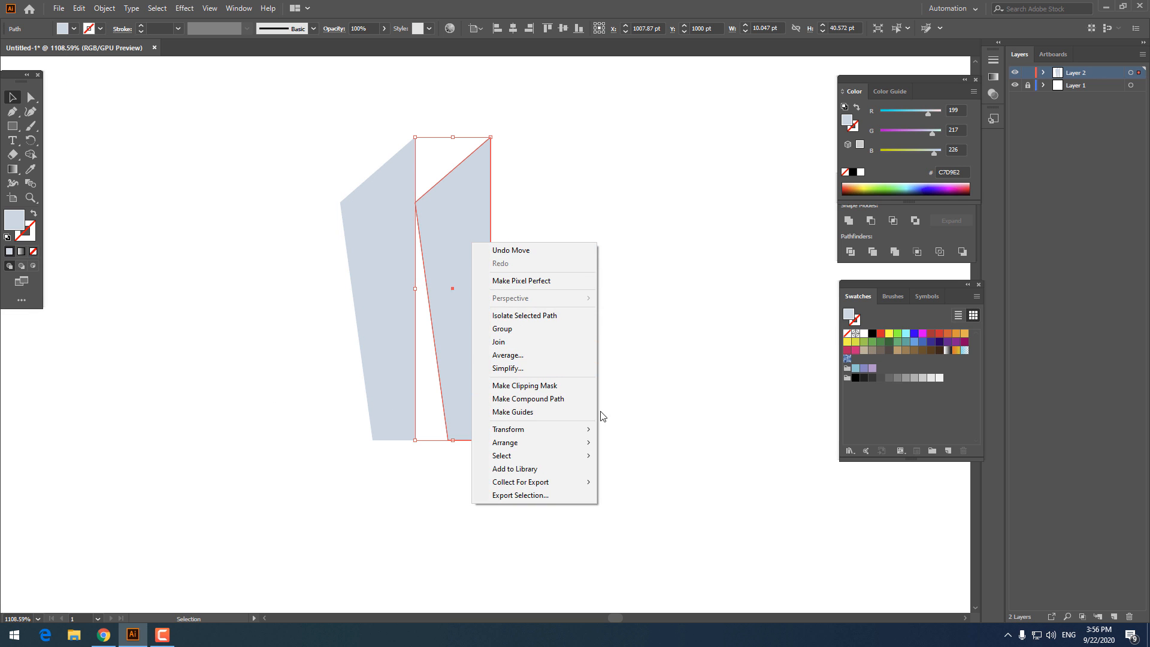
mouse_move(590, 429)
click(650, 473)
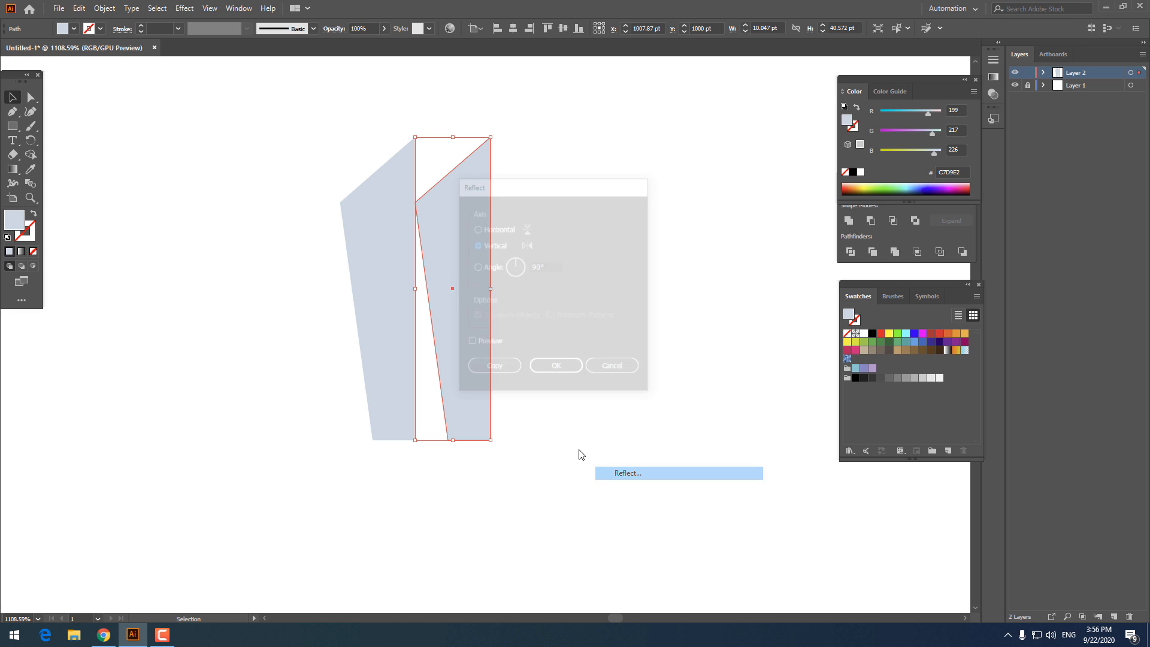
click(583, 367)
click(626, 339)
drag(604, 307, 171, 172)
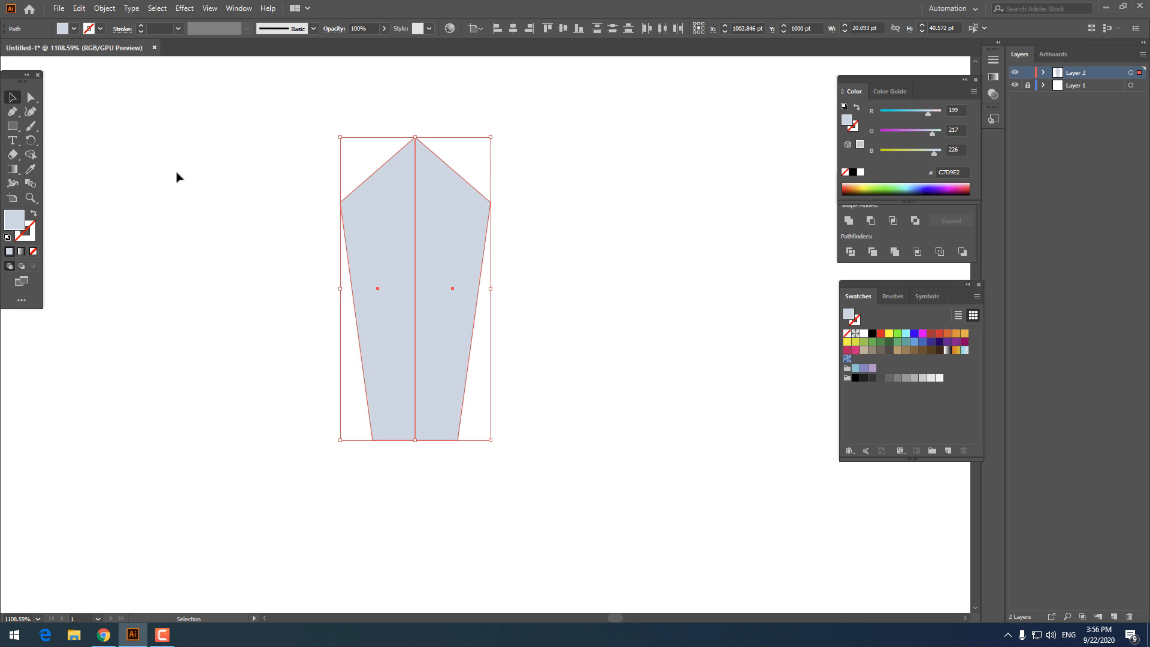
click(547, 319)
Step: Recolour the right half of the pointed shape with the darker blue-grey fill 9BB8C4
key(z)
drag(354, 196, 388, 212)
key(v)
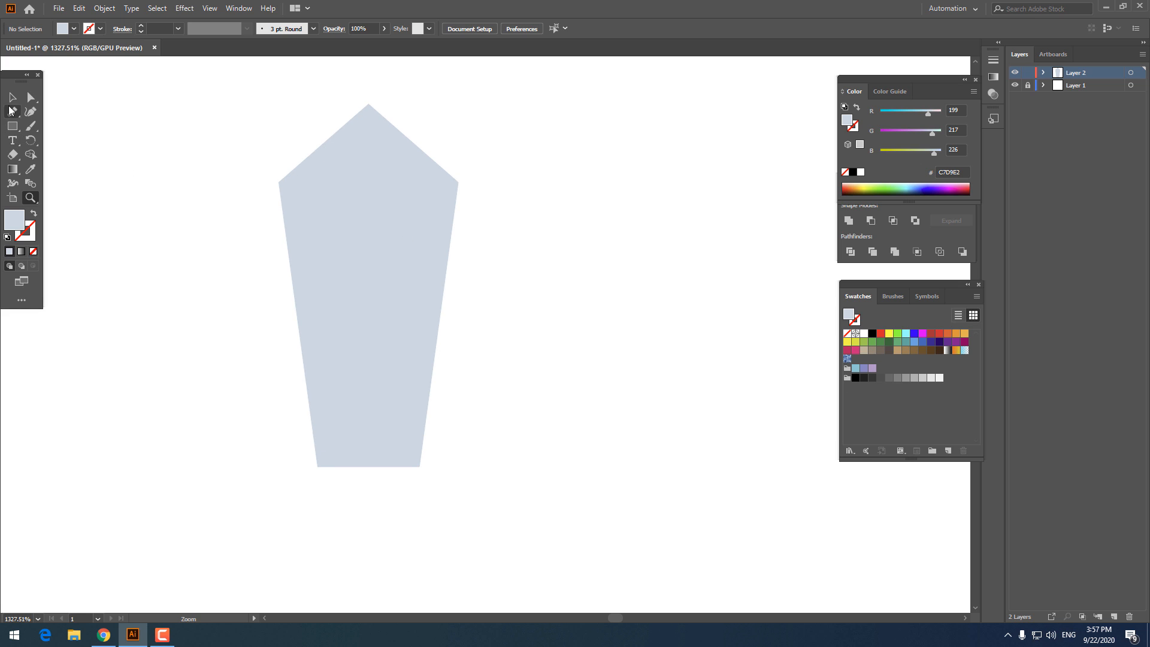
click(336, 234)
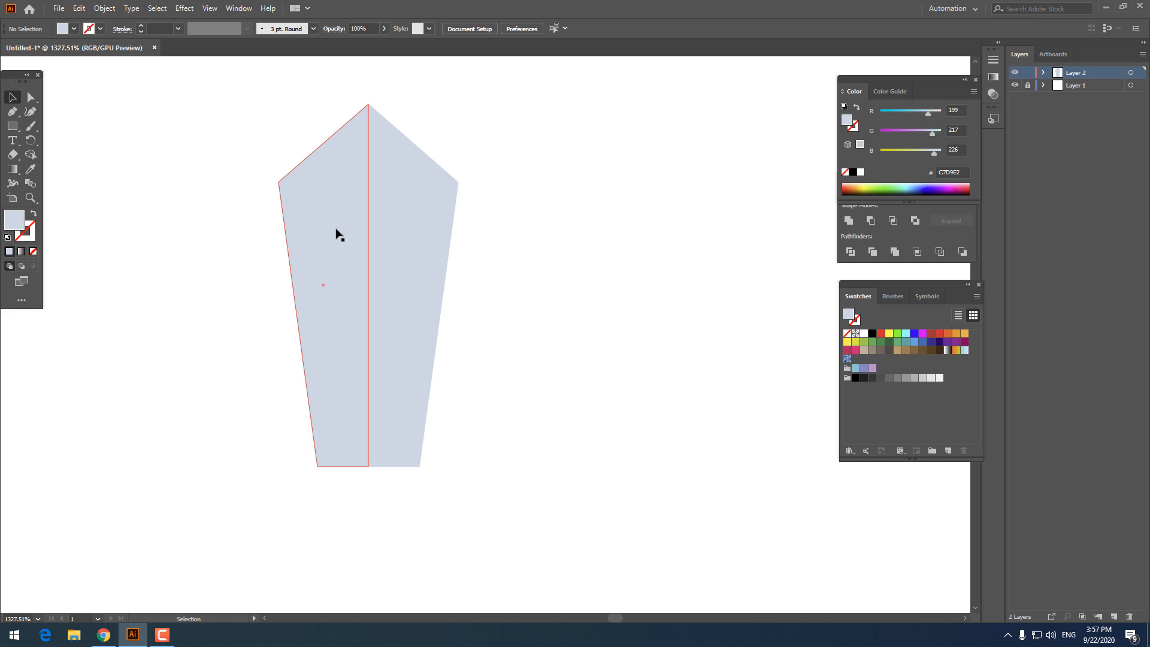
click(428, 246)
double_click(15, 222)
click(405, 237)
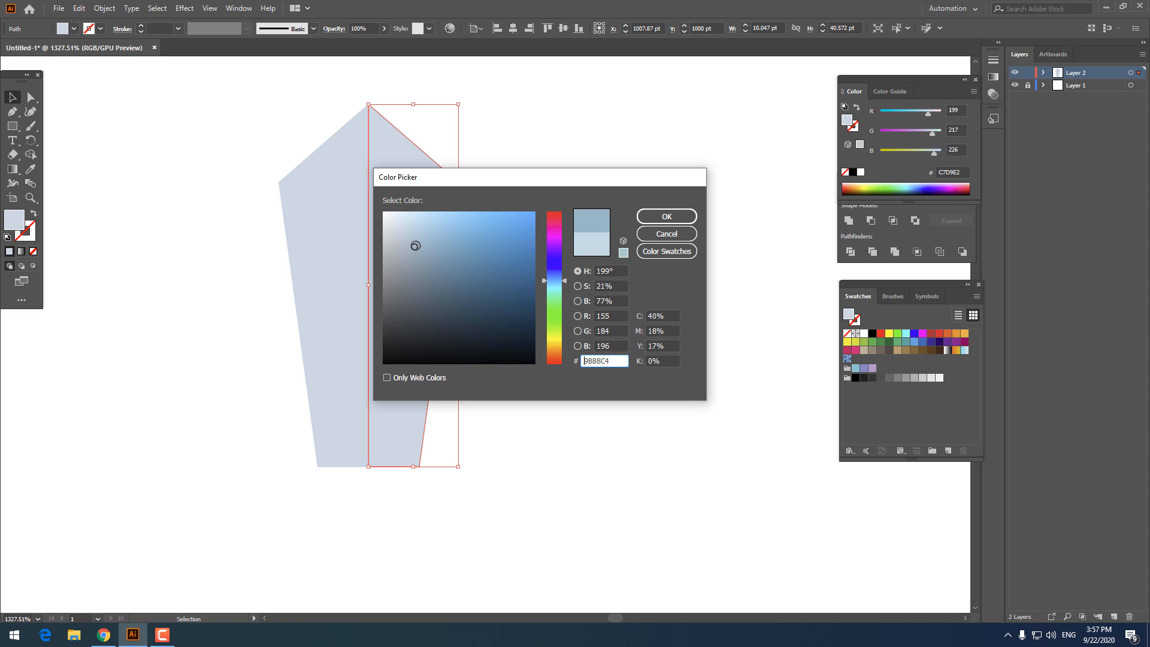
click(659, 216)
click(588, 195)
Step: Copy both halves of the pointed shape and paste the copies in front
key(z)
drag(561, 190, 503, 235)
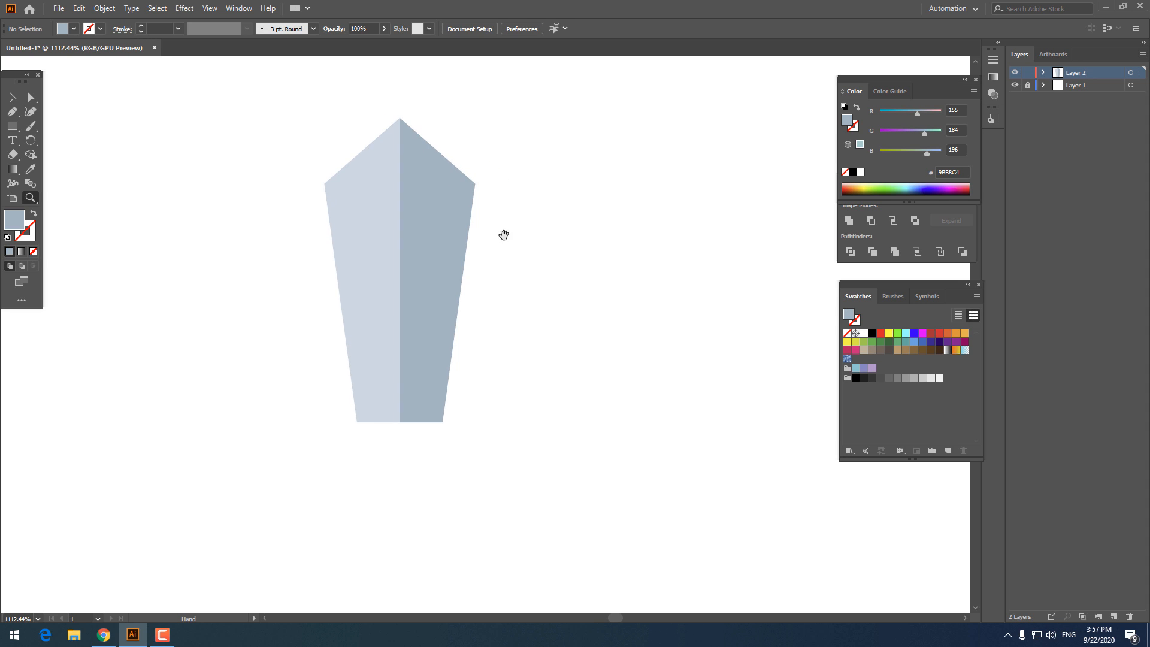
click(361, 204)
click(12, 97)
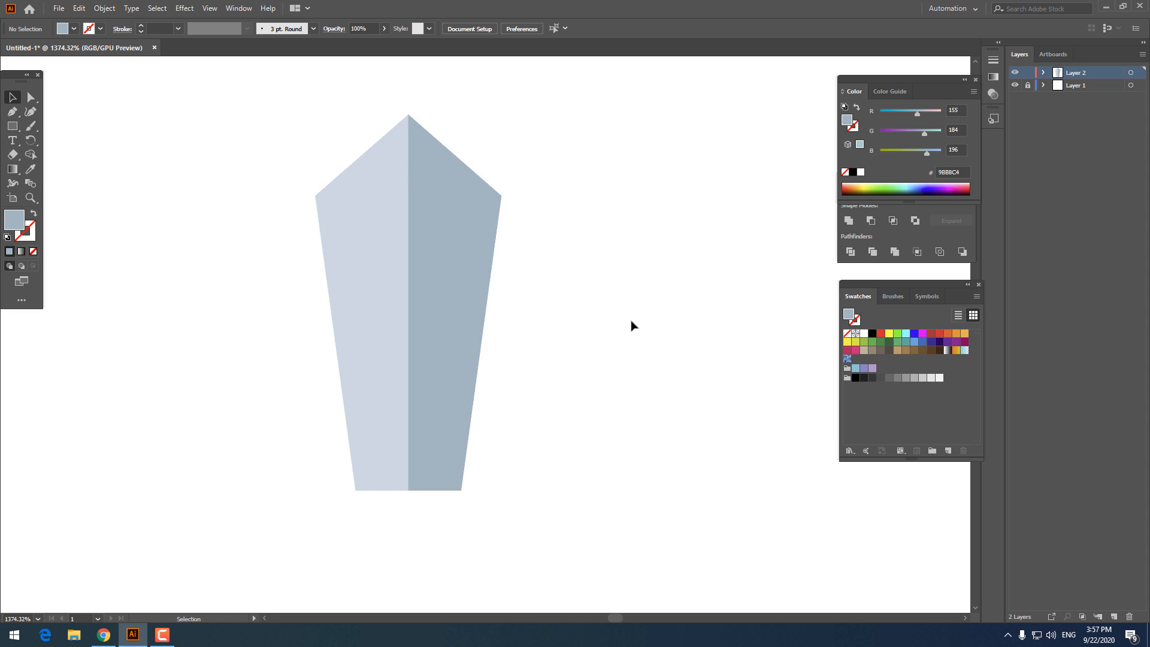
drag(631, 322, 90, 185)
click(79, 9)
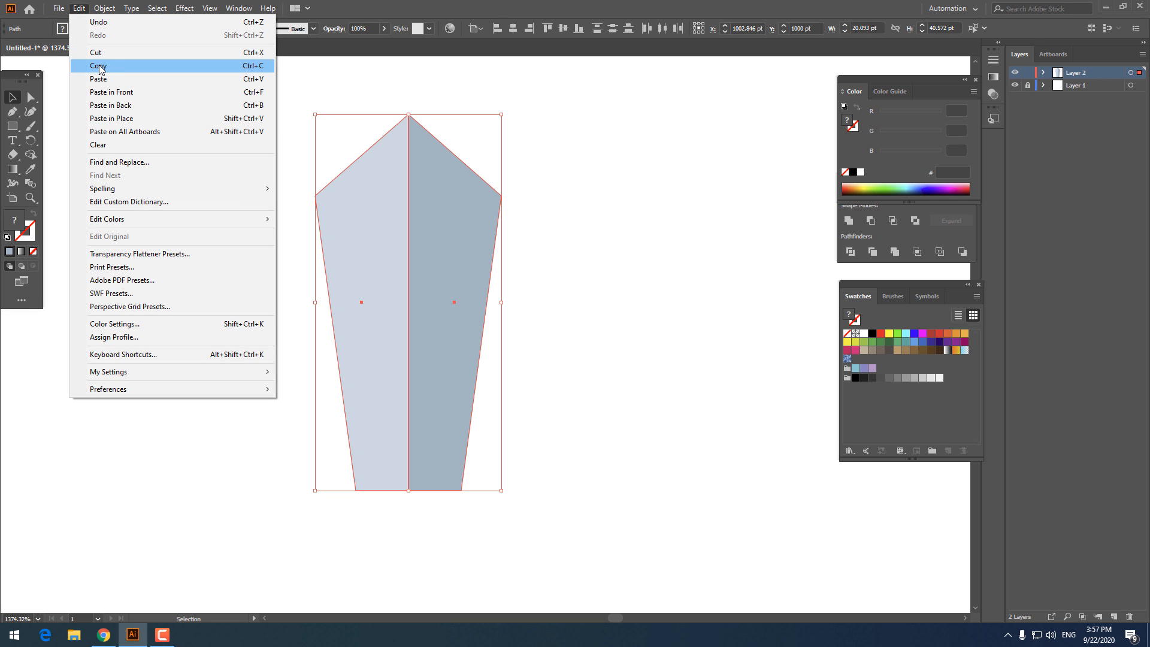
click(98, 66)
click(79, 8)
click(125, 93)
click(565, 290)
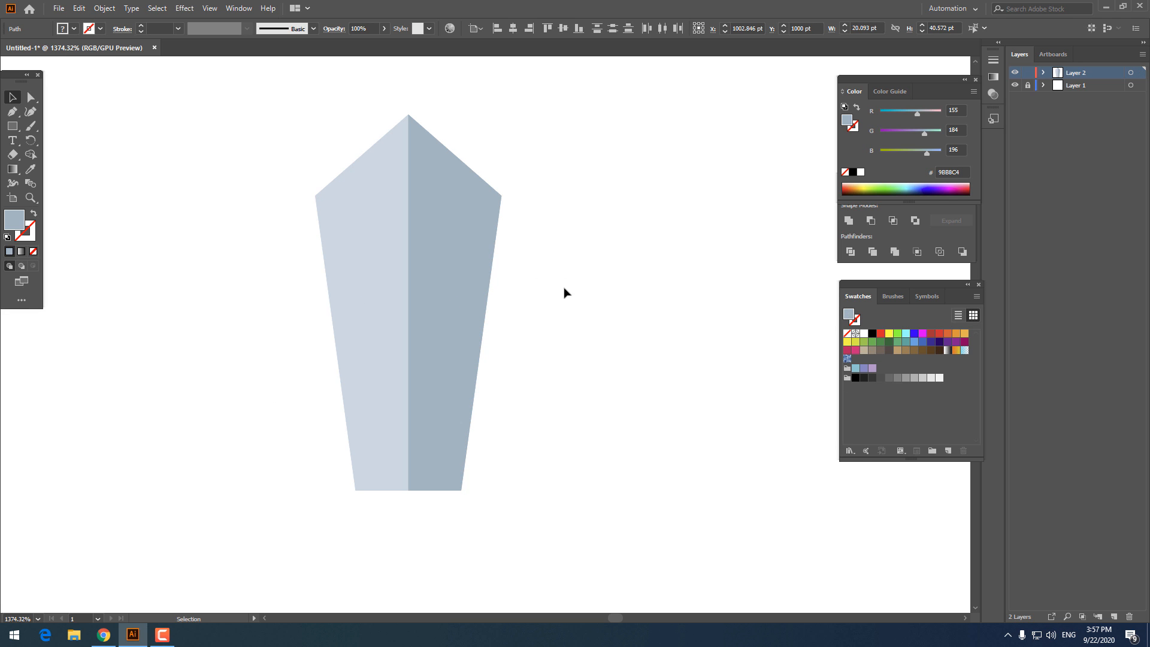
Step: Save the right half's fill as a global process swatch named R=155 G=184 B=196
click(457, 301)
double_click(14, 220)
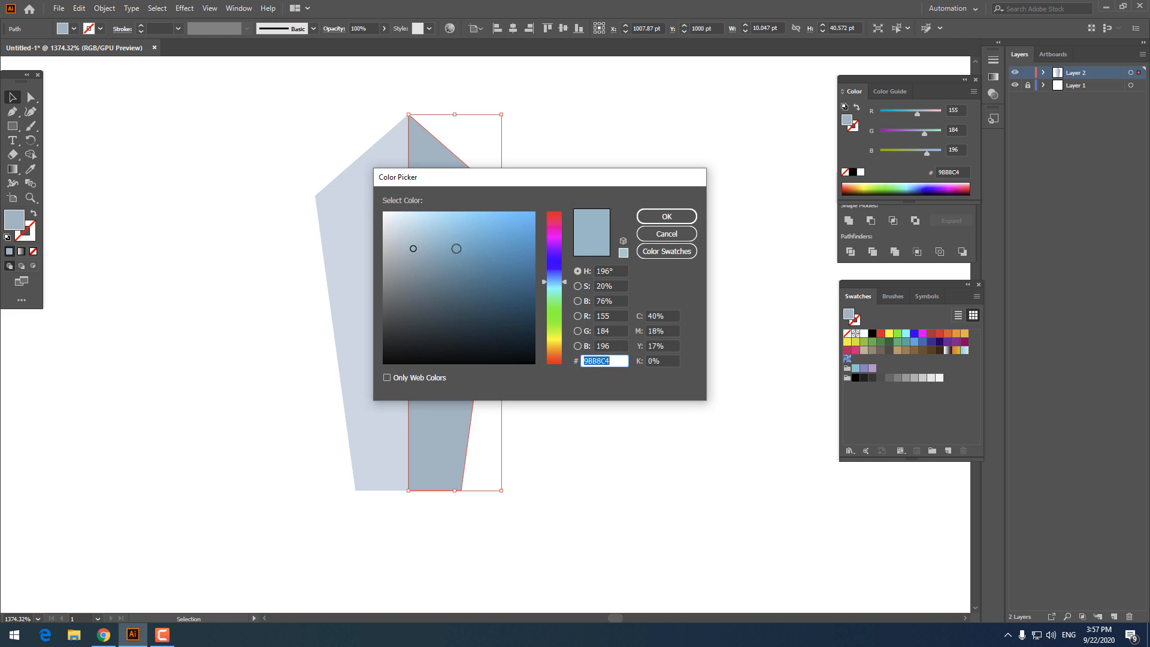
click(677, 239)
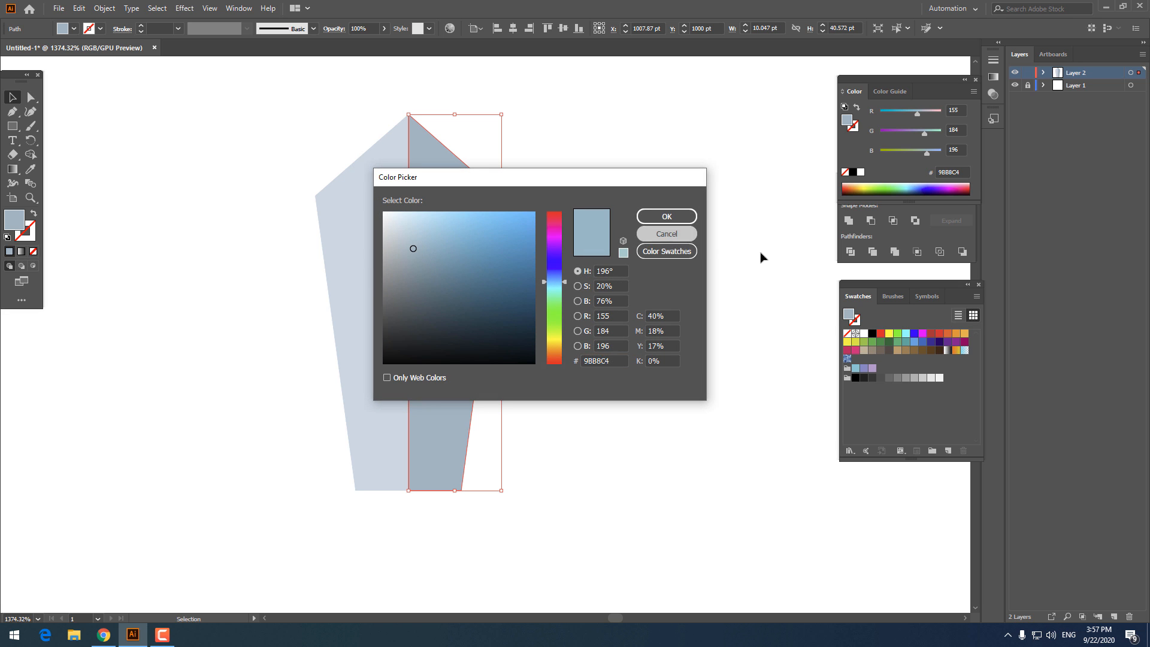
click(945, 453)
click(547, 377)
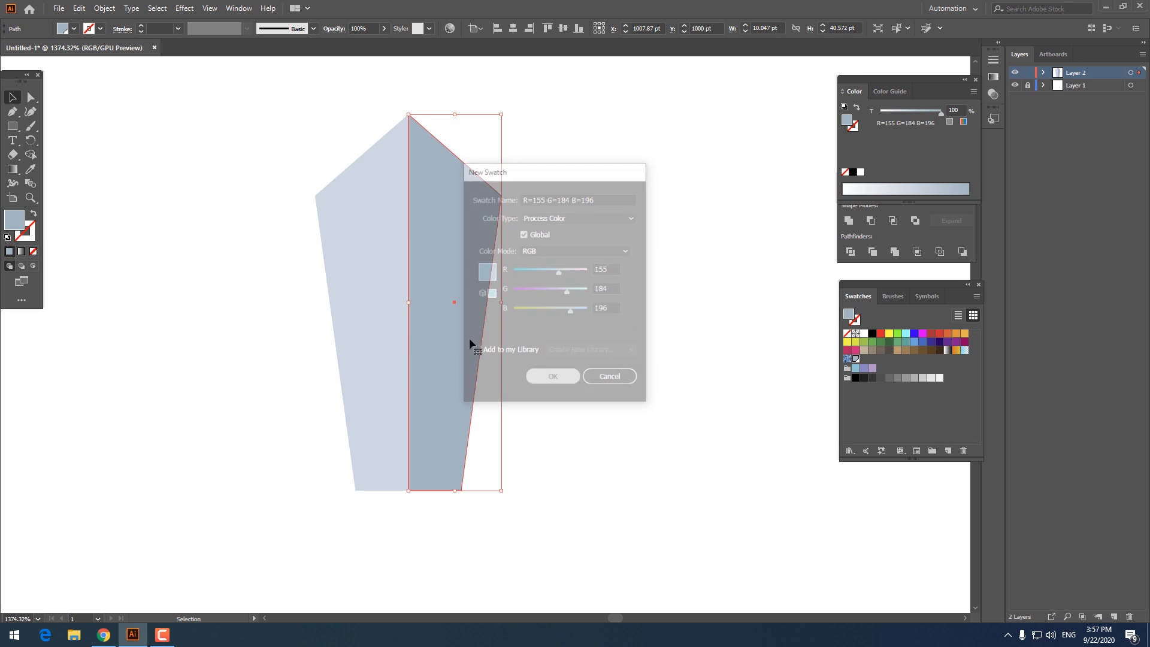
Step: Change the right half's fill to 7897A0 and save it as the global swatch R=120 G=151 B=160
double_click(9, 225)
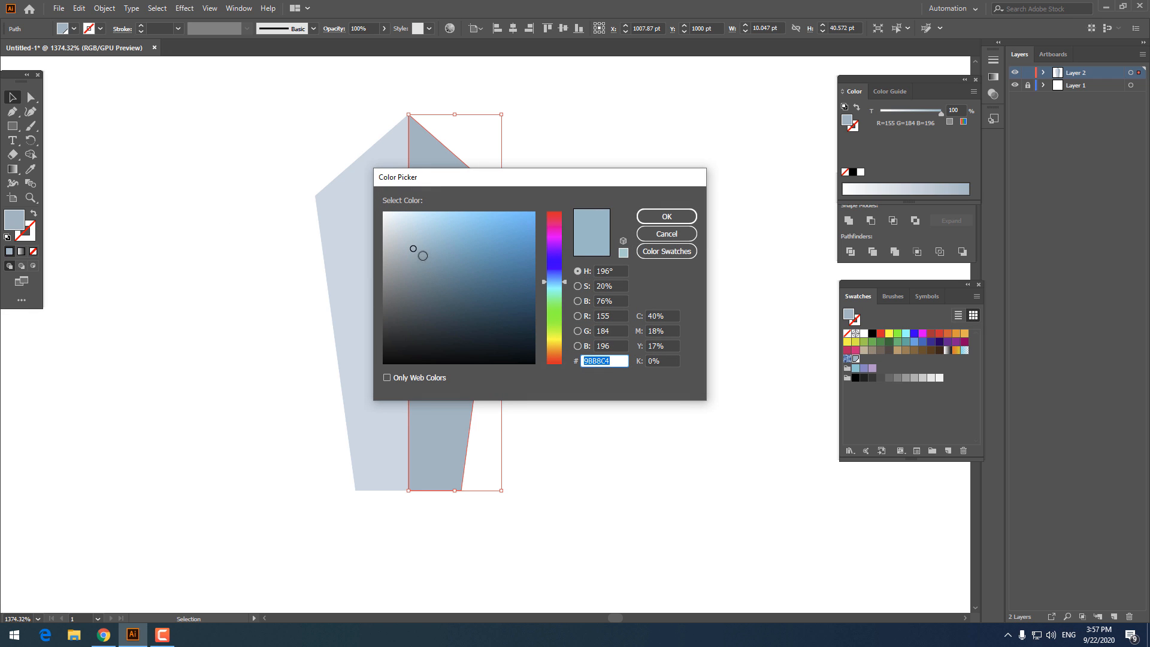
drag(419, 257, 424, 263)
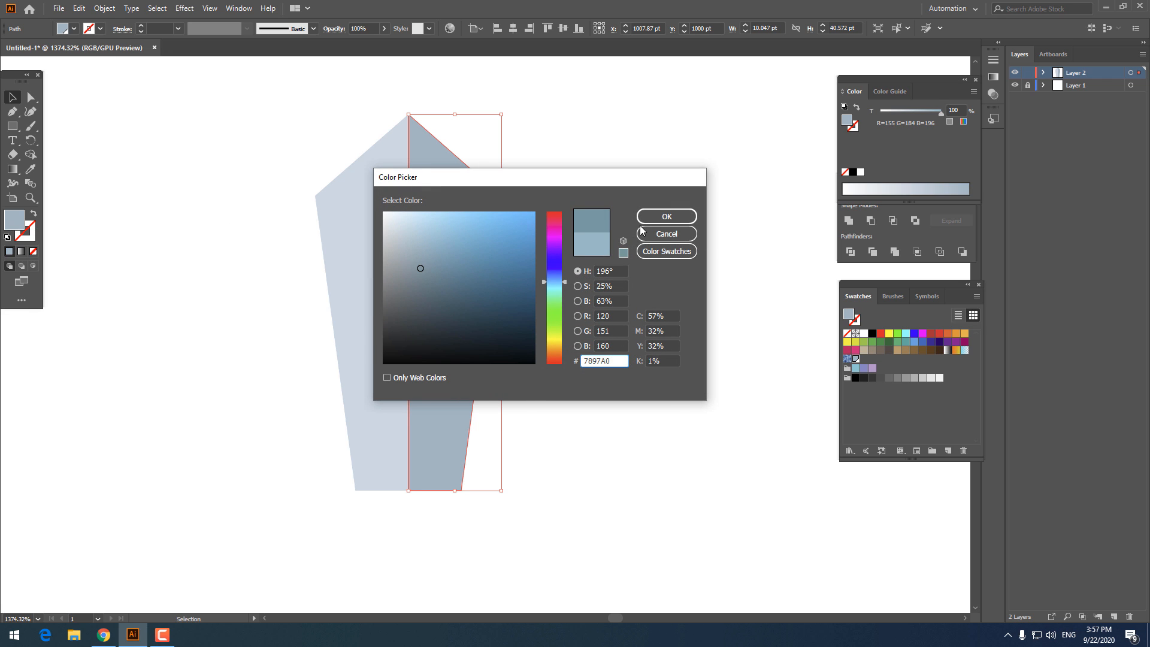
click(666, 217)
click(855, 421)
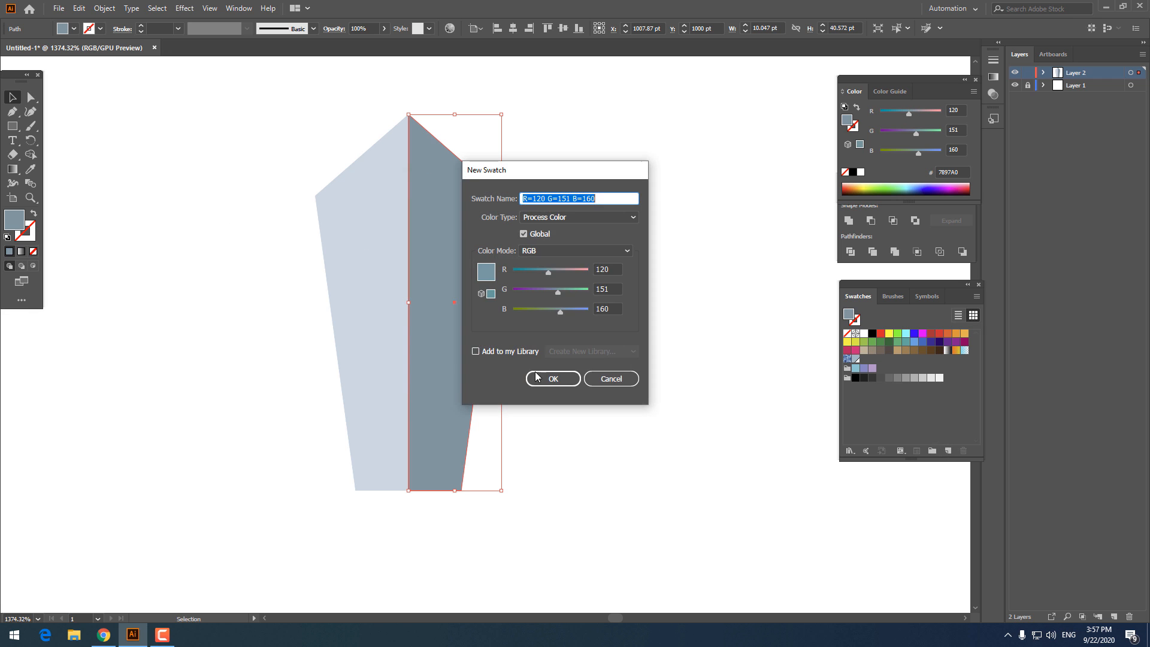
click(545, 377)
Step: Apply a linear gradient to the right half, running vertically from its base towards its tip
click(16, 168)
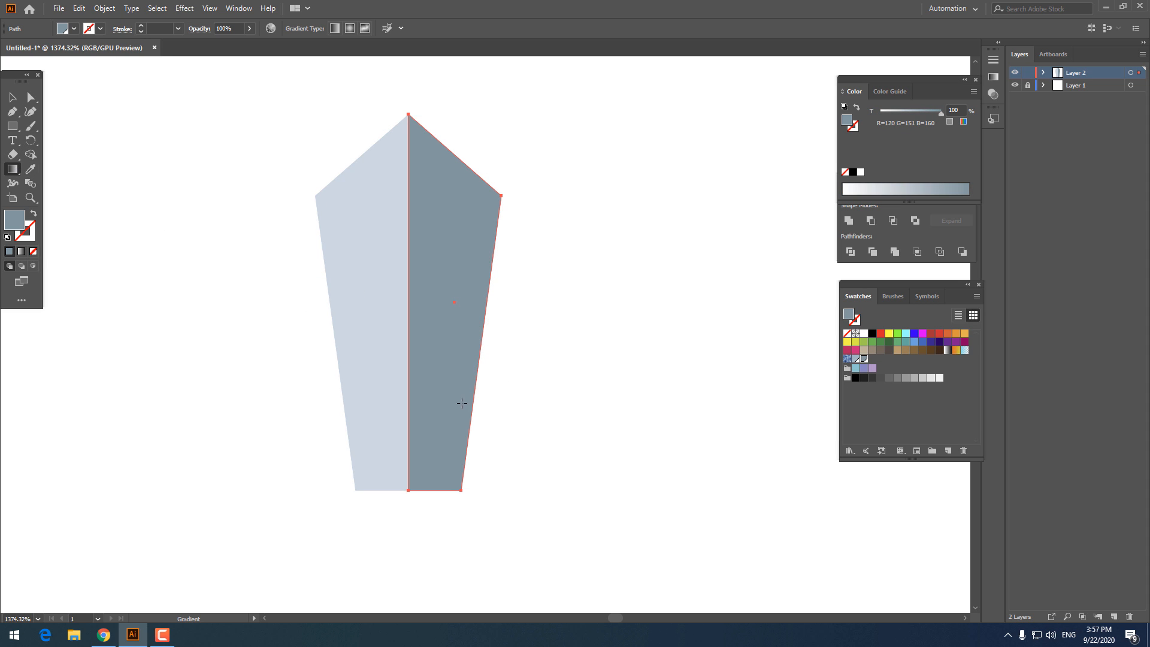
click(447, 455)
drag(435, 482, 436, 218)
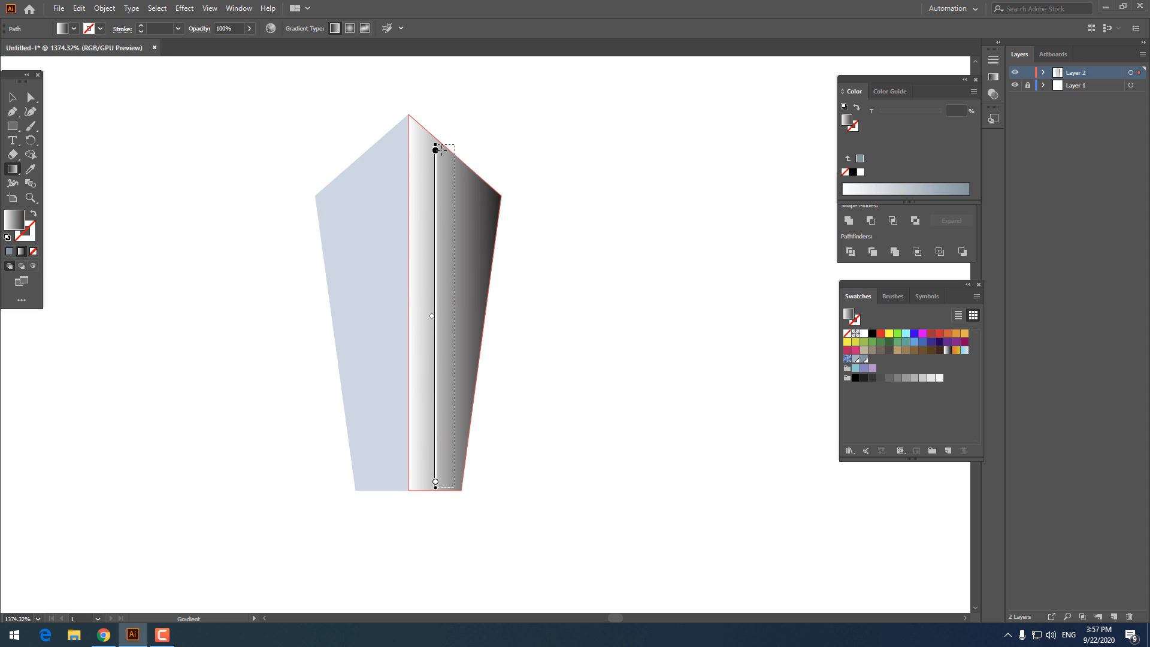
drag(442, 150, 443, 149)
Step: Assign the R=120 G=151 B=160 swatch to the gradient's lower stop and R=155 G=184 B=196 to its upper stop
double_click(455, 483)
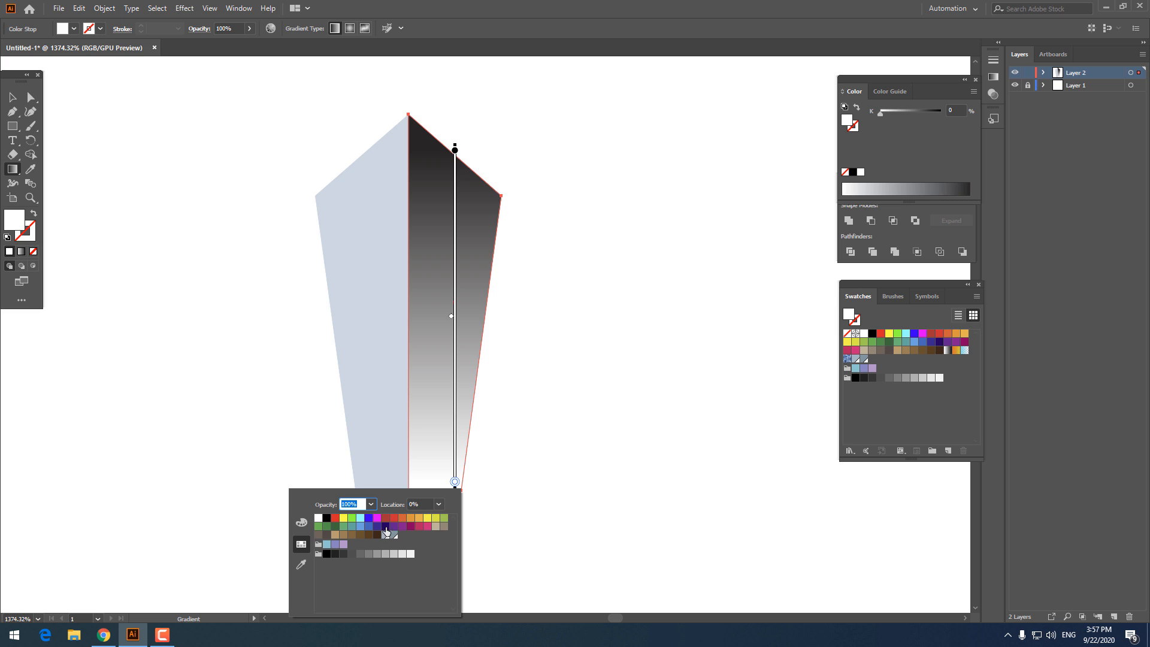
click(395, 535)
click(455, 149)
double_click(455, 150)
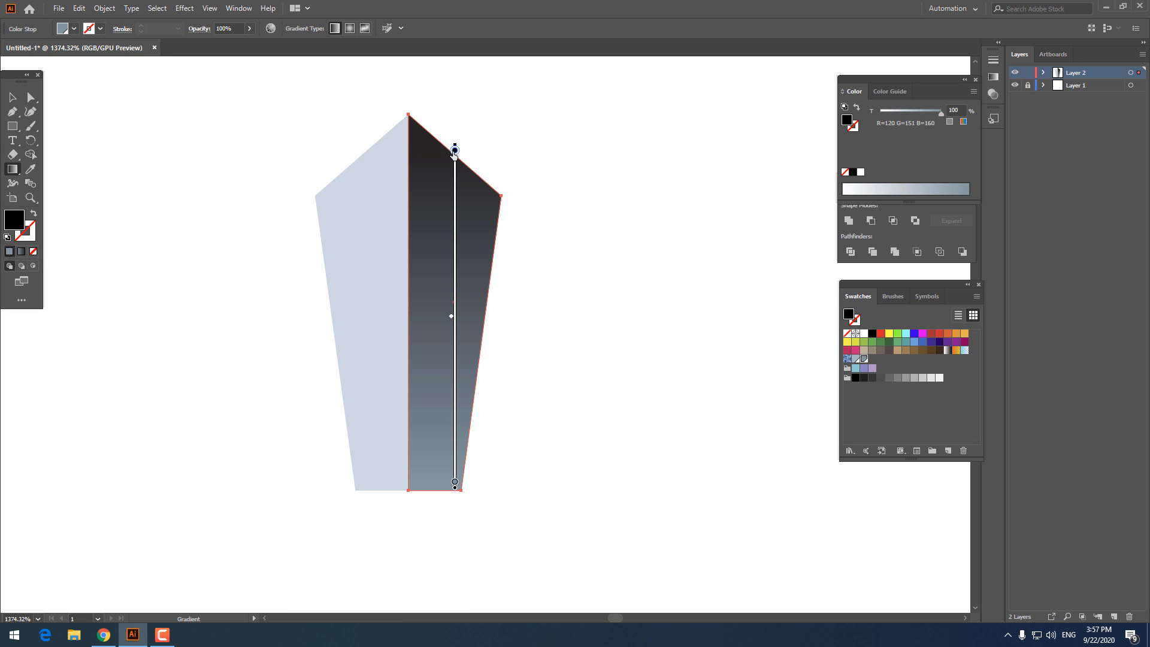
click(386, 204)
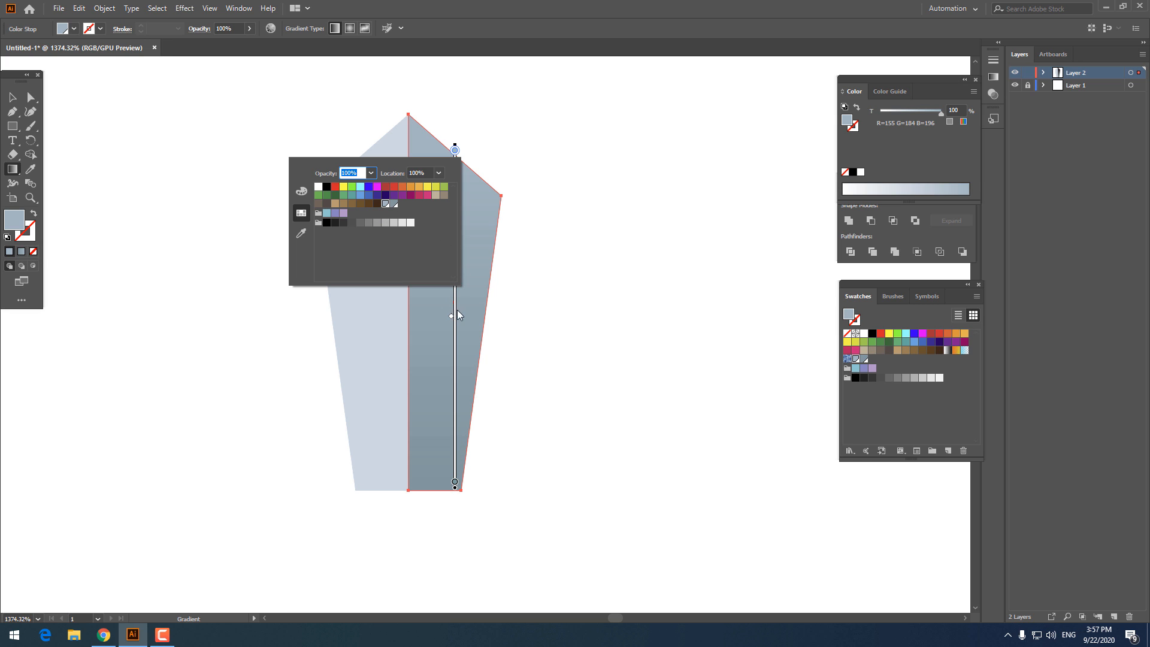
Step: Move the gradient's upper stop about a quarter of the way down the right half, and deselect the shape
click(452, 318)
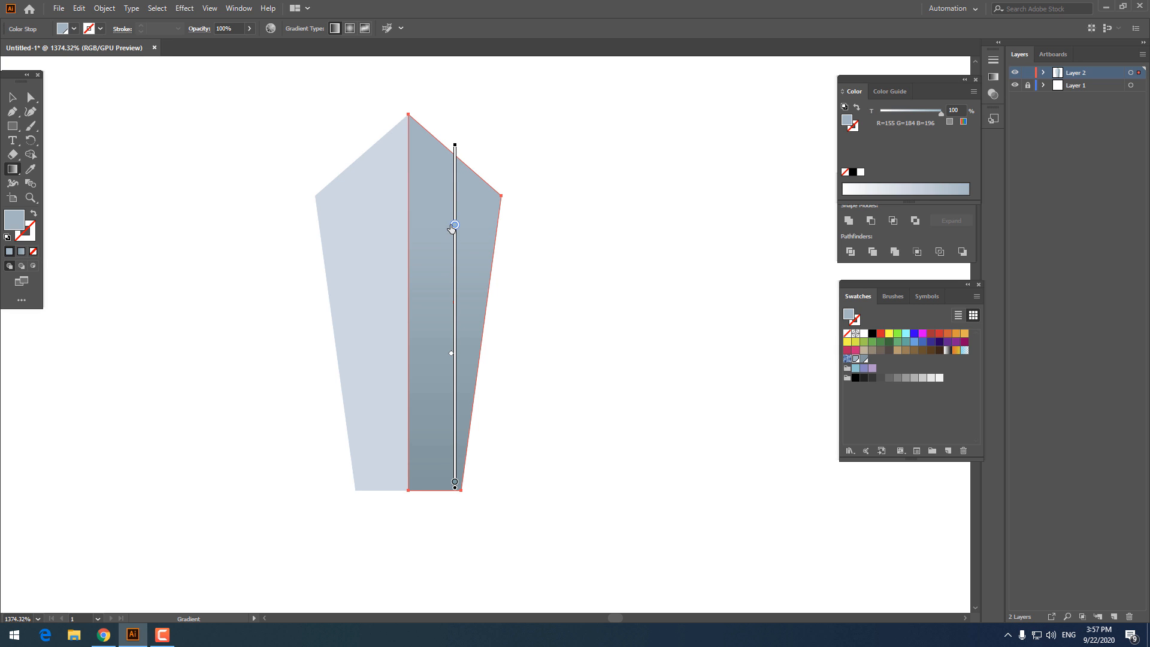
key(p)
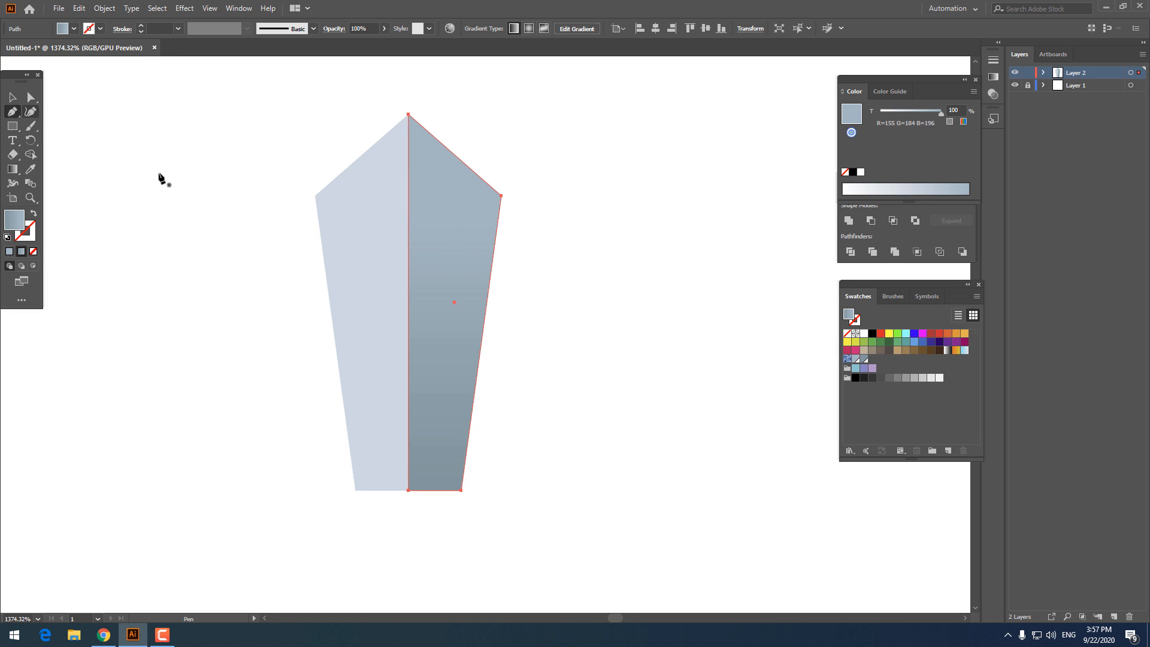
click(9, 97)
click(536, 288)
Step: Try a vertical linear gradient on the left half, with the R=155 G=184 B=196 swatch on its lower stop
key(z)
mouse_move(477, 247)
mouse_down()
mouse_move(182, 249)
mouse_move(458, 249)
mouse_up()
key(space)
drag(512, 310, 435, 279)
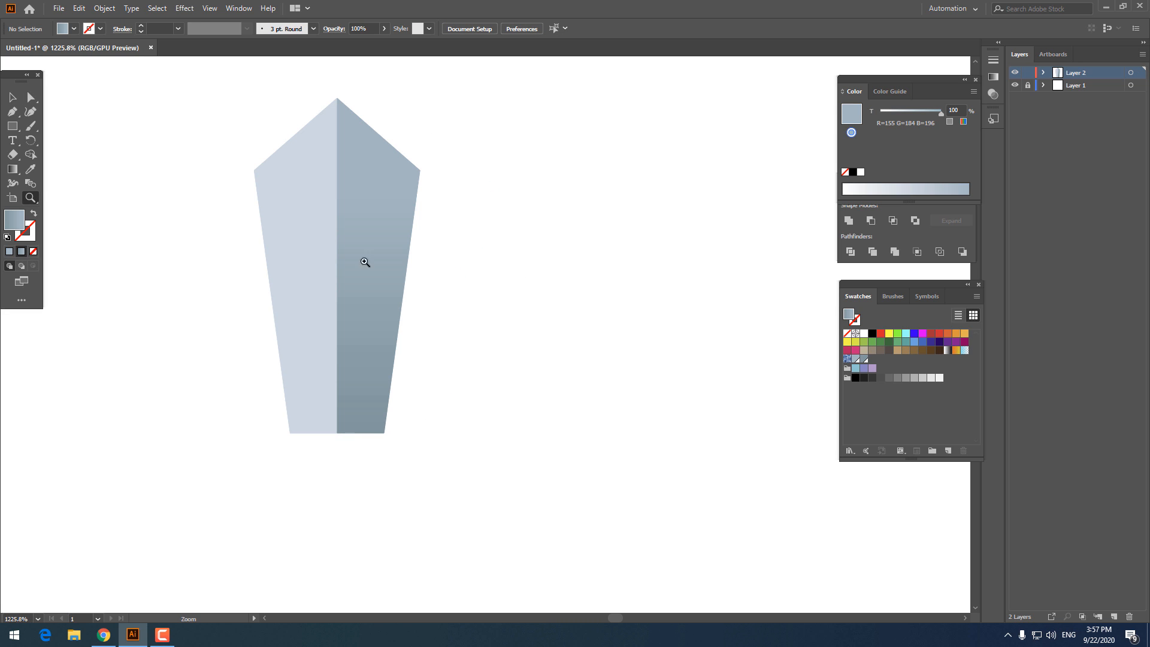
click(11, 99)
click(267, 265)
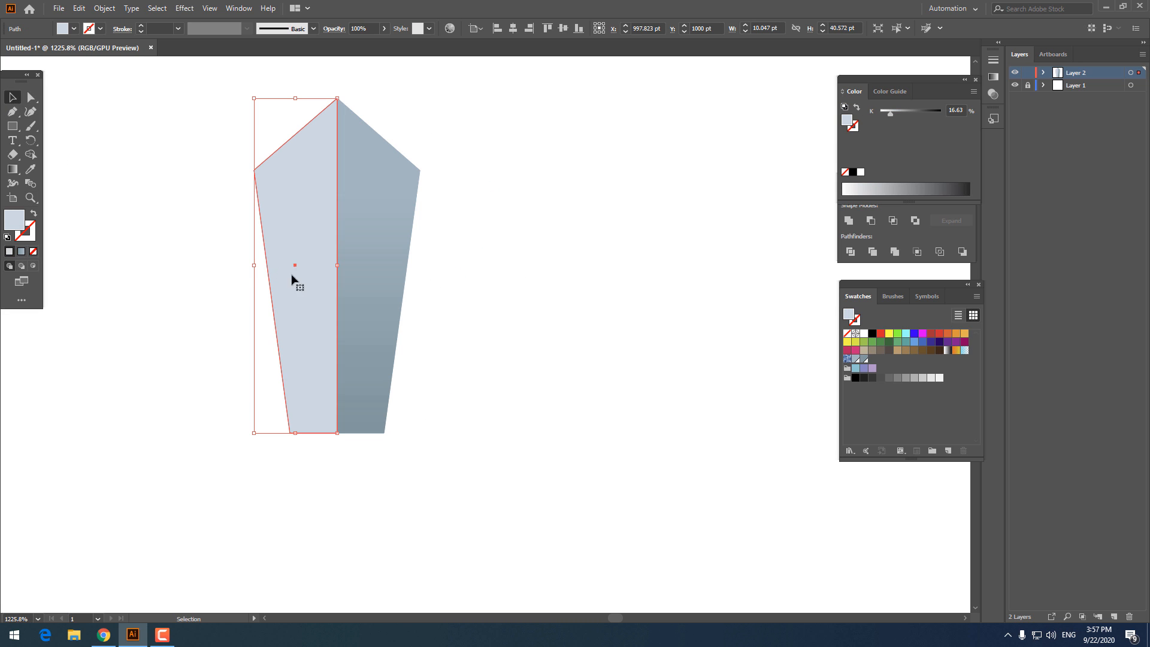
click(17, 173)
click(323, 266)
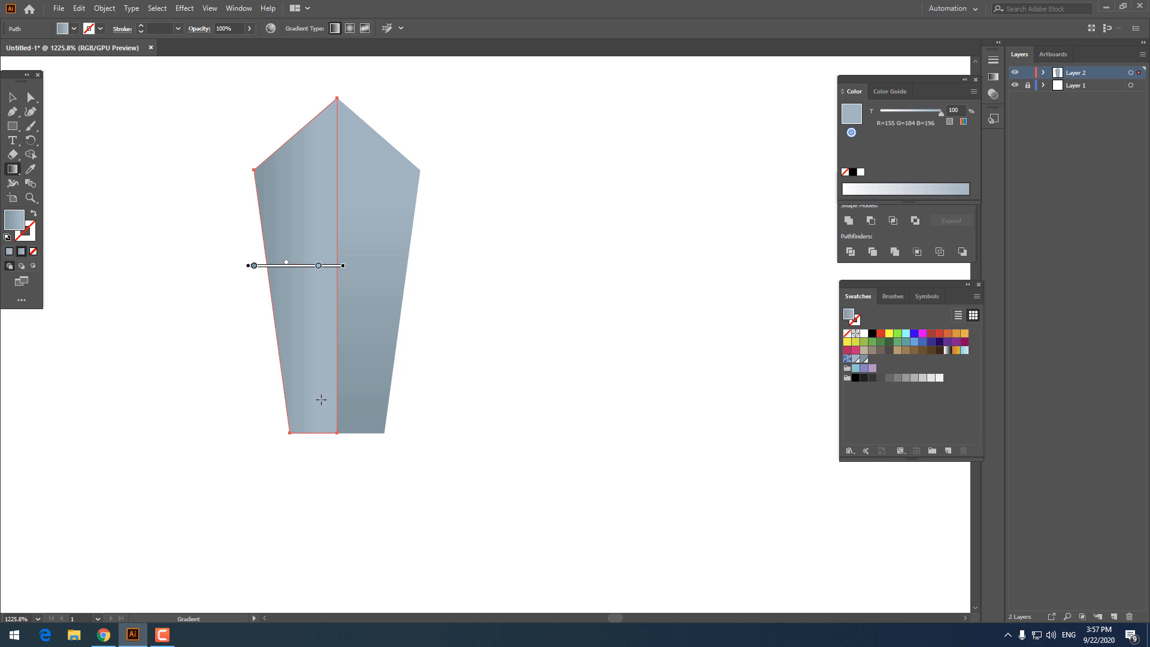
drag(319, 417, 319, 143)
double_click(296, 412)
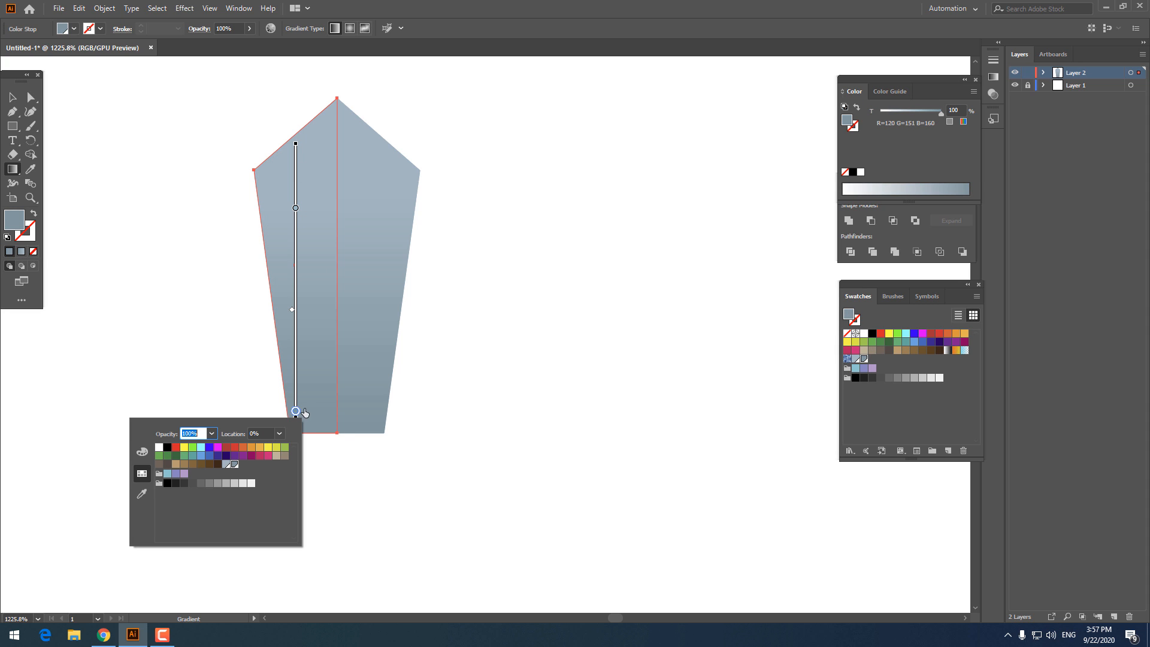
click(228, 464)
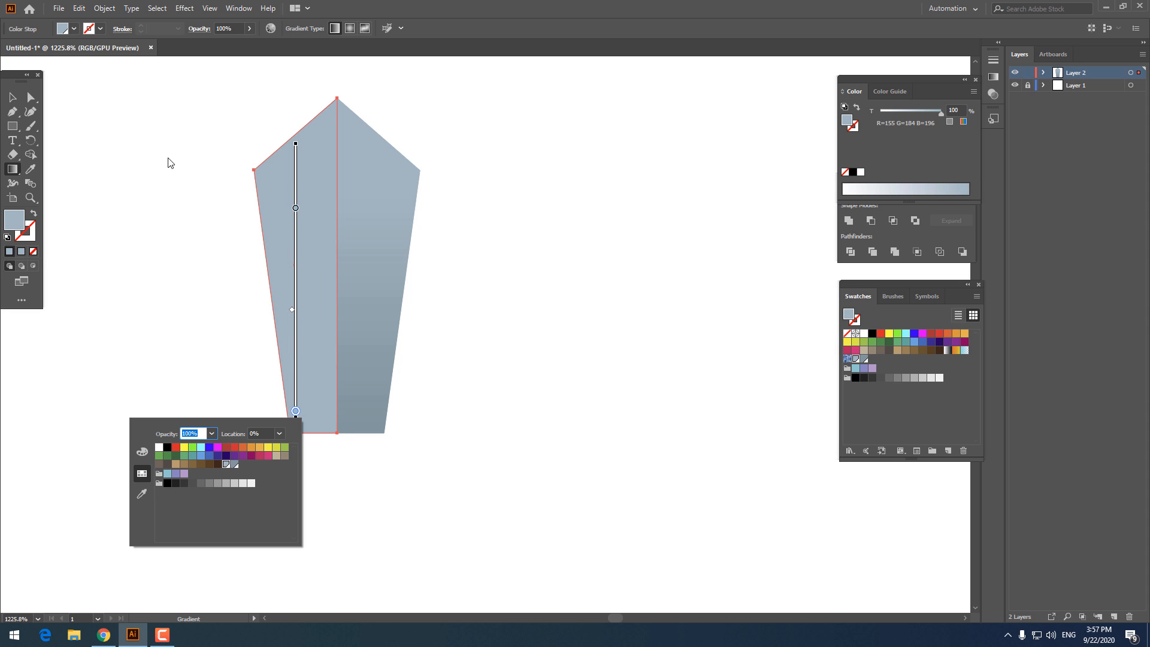
Step: Undo the gradient changes on the left half back to its plain fill
click(15, 103)
key(ctrl+z)
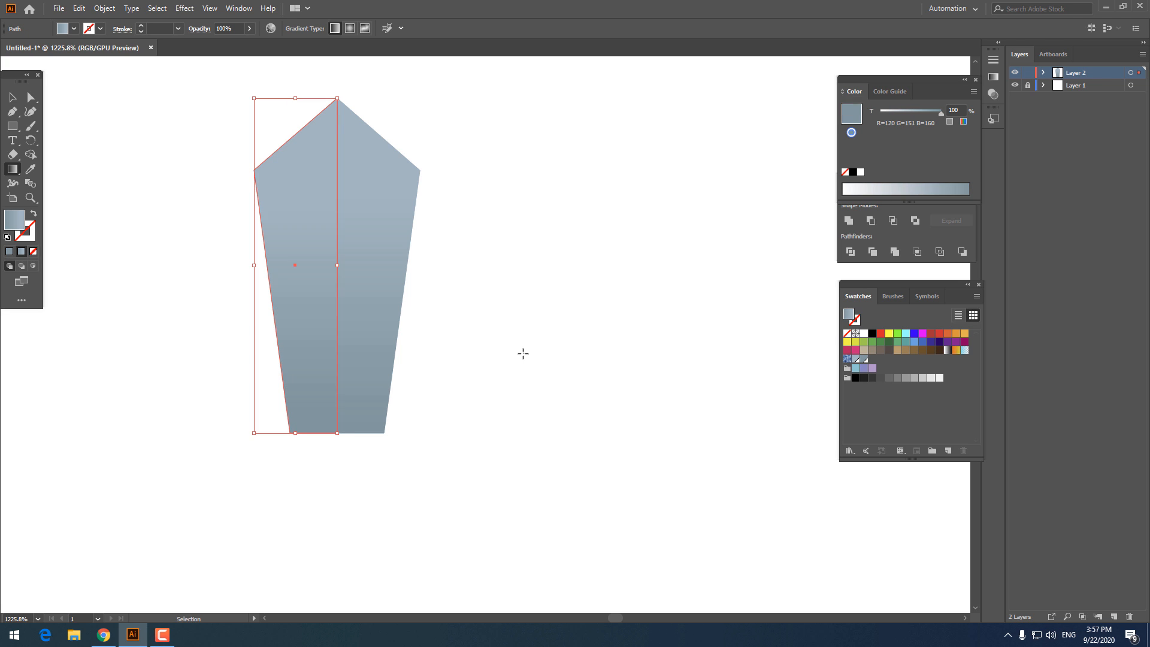
key(ctrl+z)
click(12, 100)
key(ctrl+z)
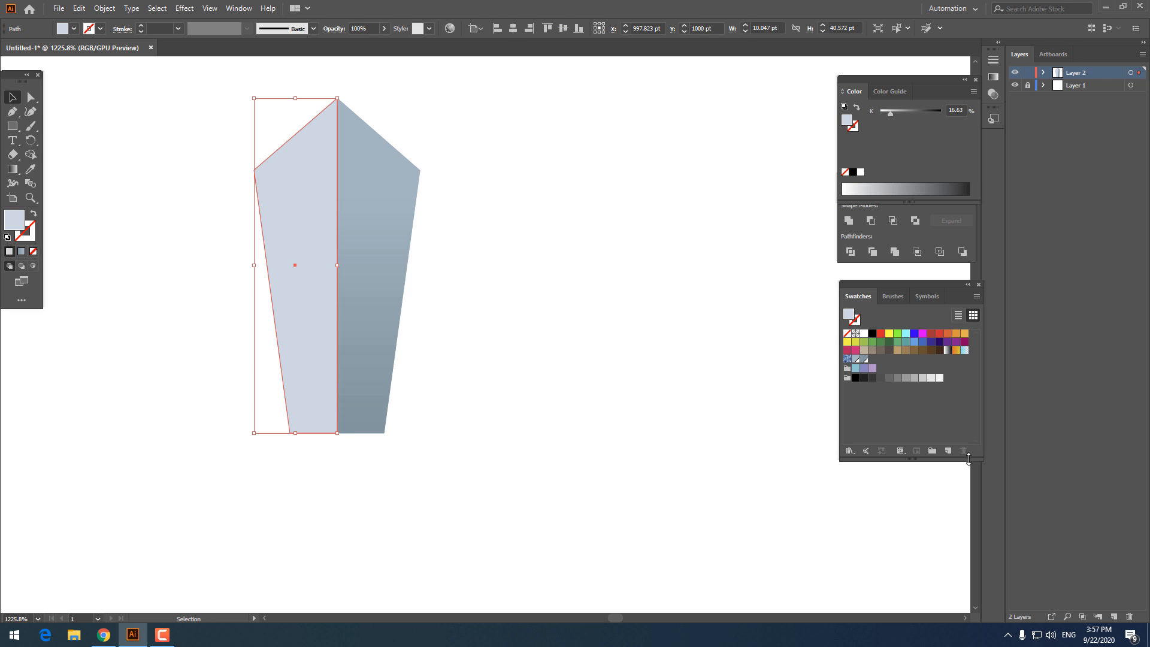
Step: Save the left half's fill as the swatch R=199 G=217 B=226, and apply a vertical linear gradient from its base upwards
click(949, 452)
click(554, 379)
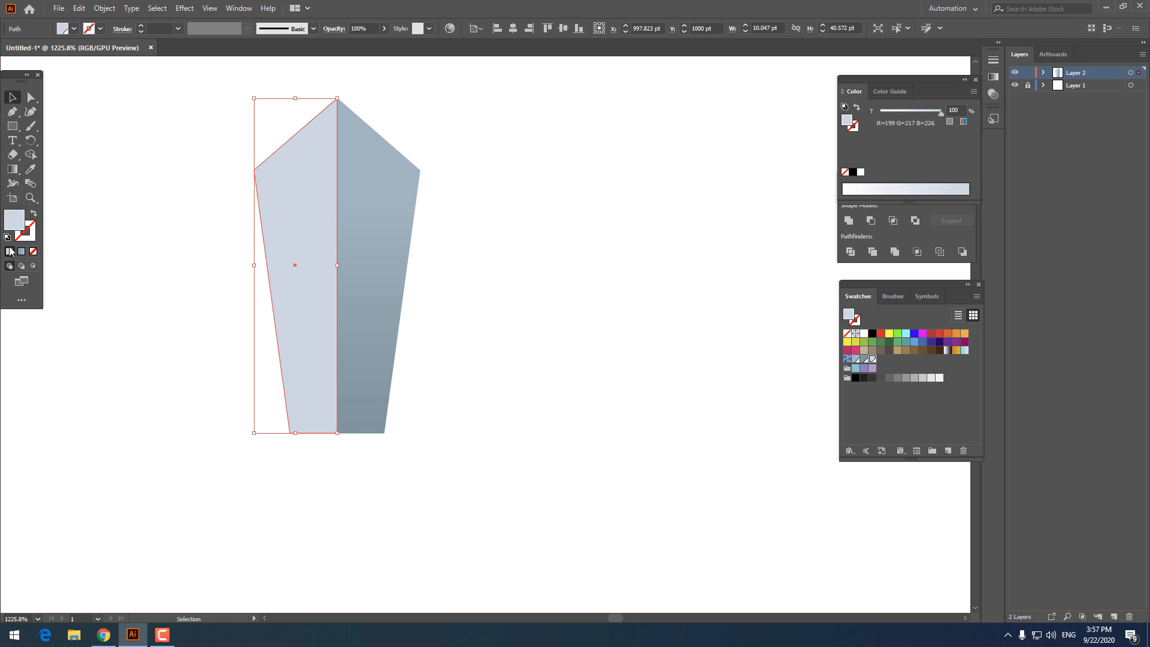
click(13, 169)
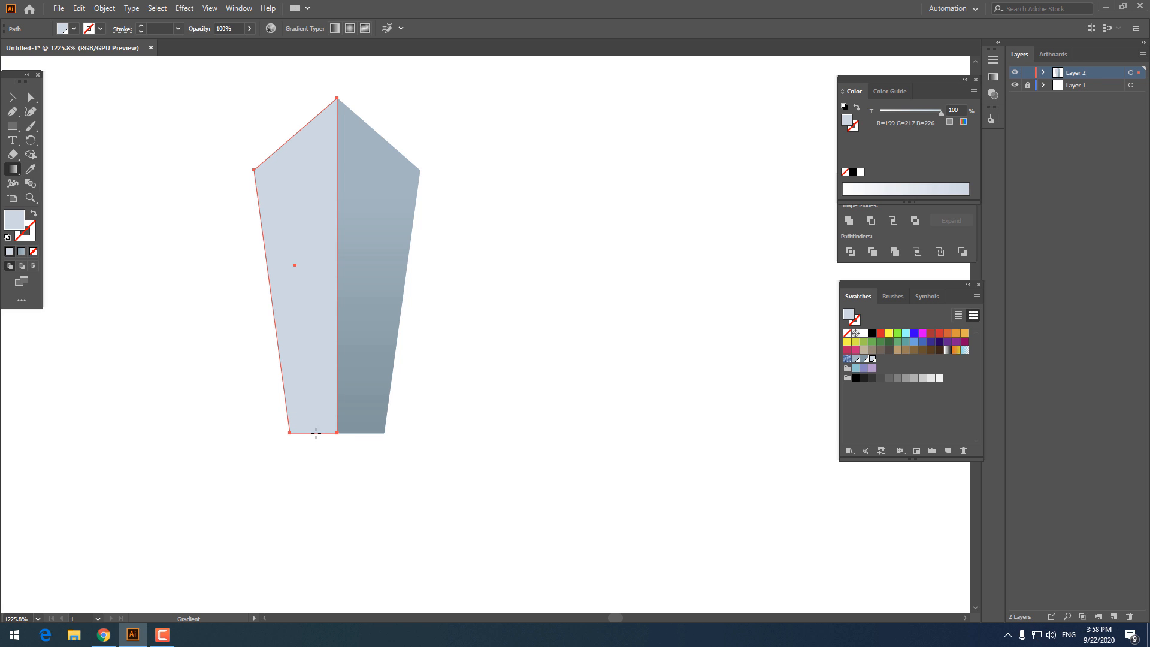
click(298, 256)
drag(315, 431, 314, 208)
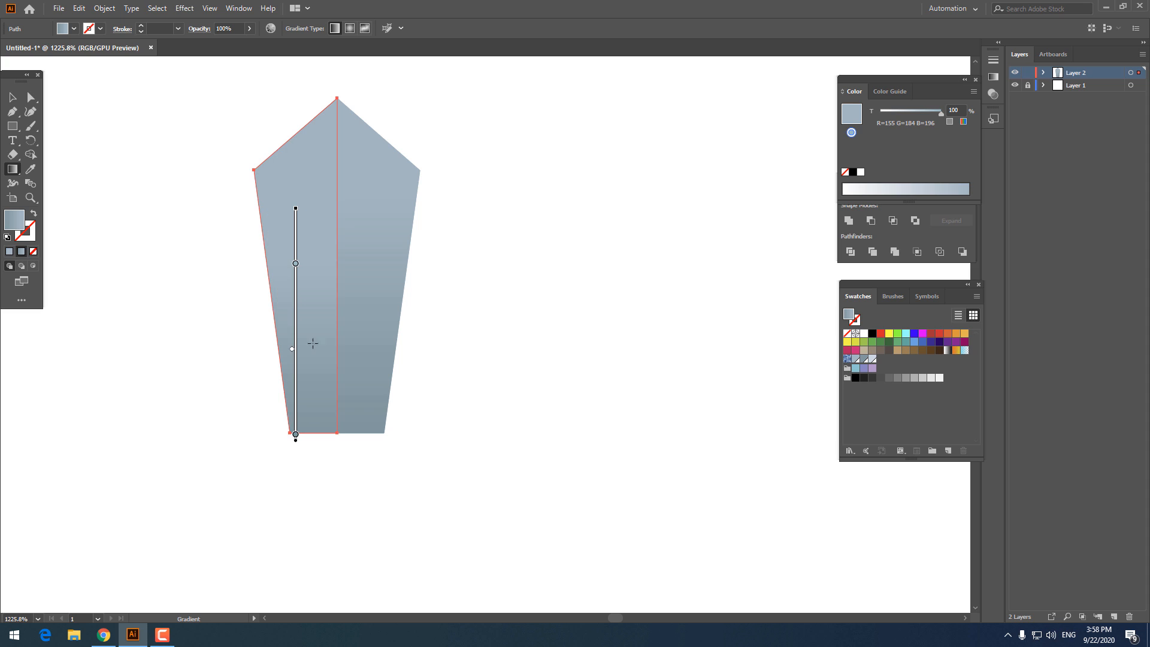
Step: Assign R=155 G=184 B=196 to the left gradient's lower stop and R=199 G=217 B=226 to its upper stop, moving the upper stop slightly higher
double_click(295, 434)
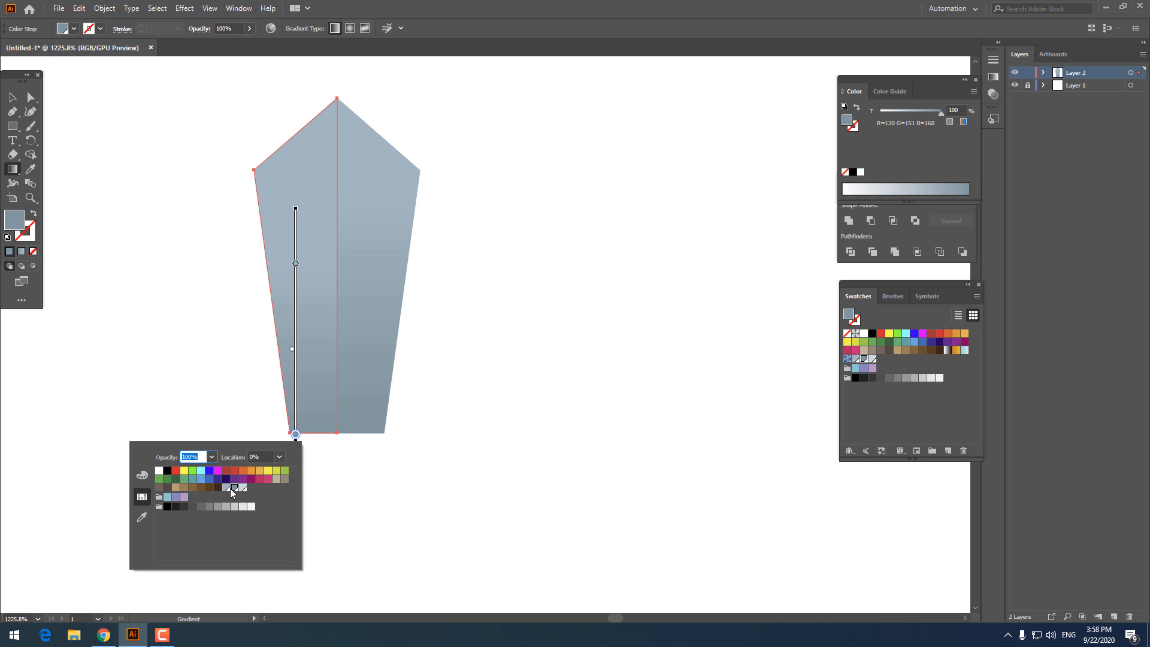
click(233, 490)
double_click(295, 264)
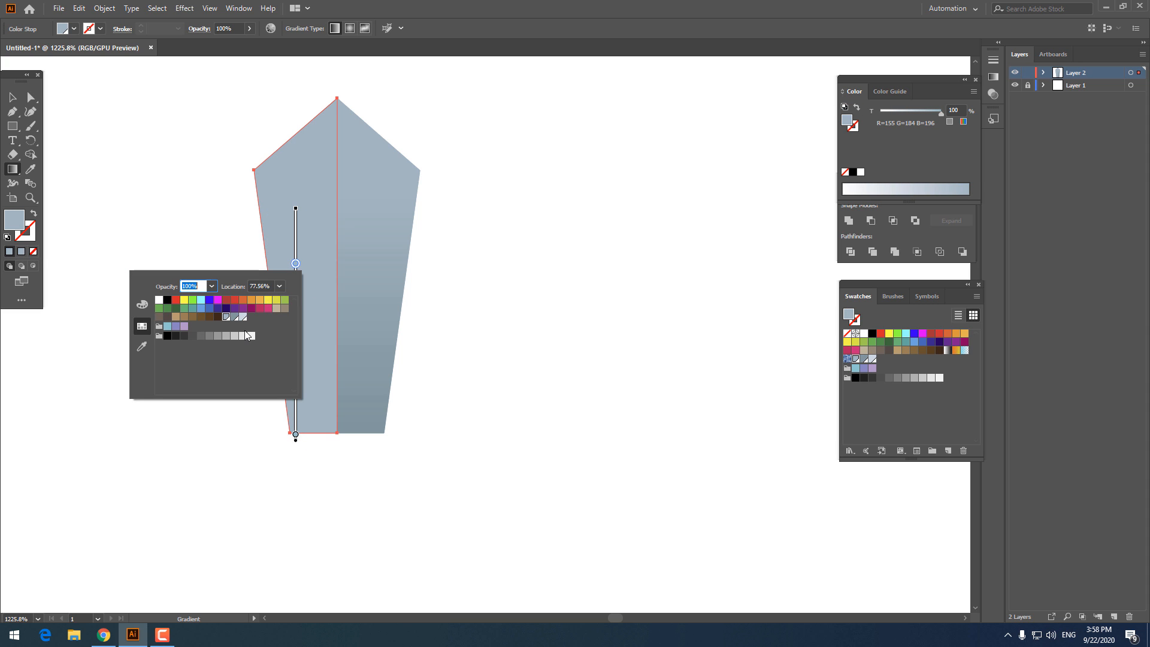
click(244, 316)
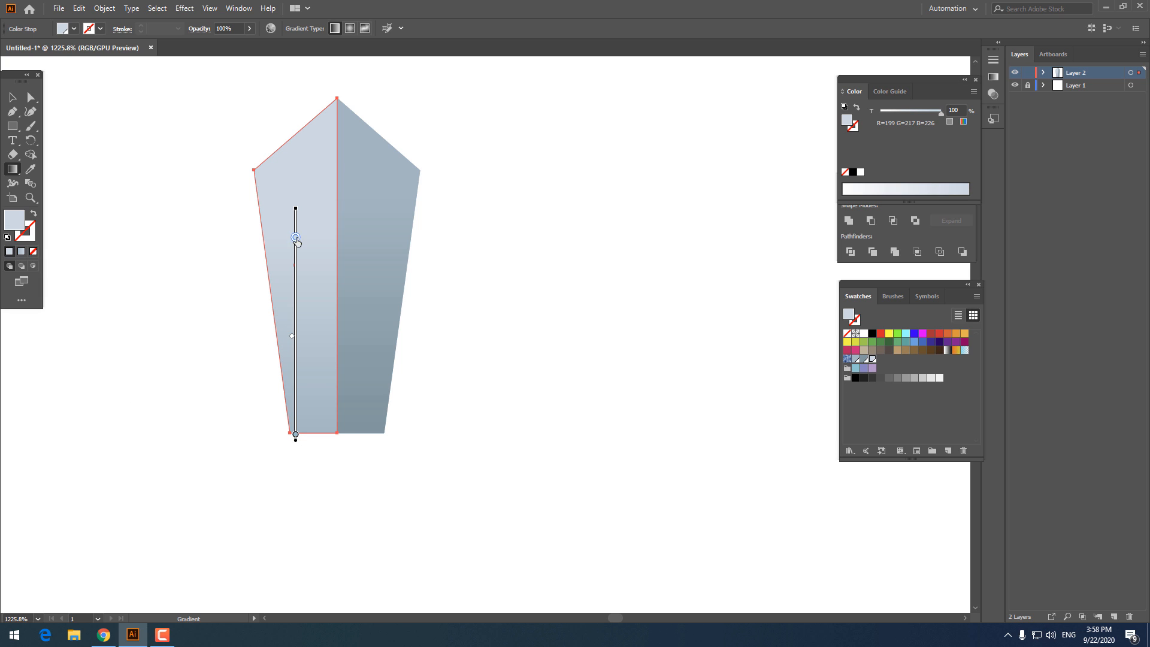
click(13, 97)
click(635, 283)
Step: Raise the tip anchors of both halves together by 2 pt to make the point sharper
key(z)
drag(587, 263, 492, 293)
key(space)
drag(557, 346, 537, 406)
drag(476, 335, 600, 381)
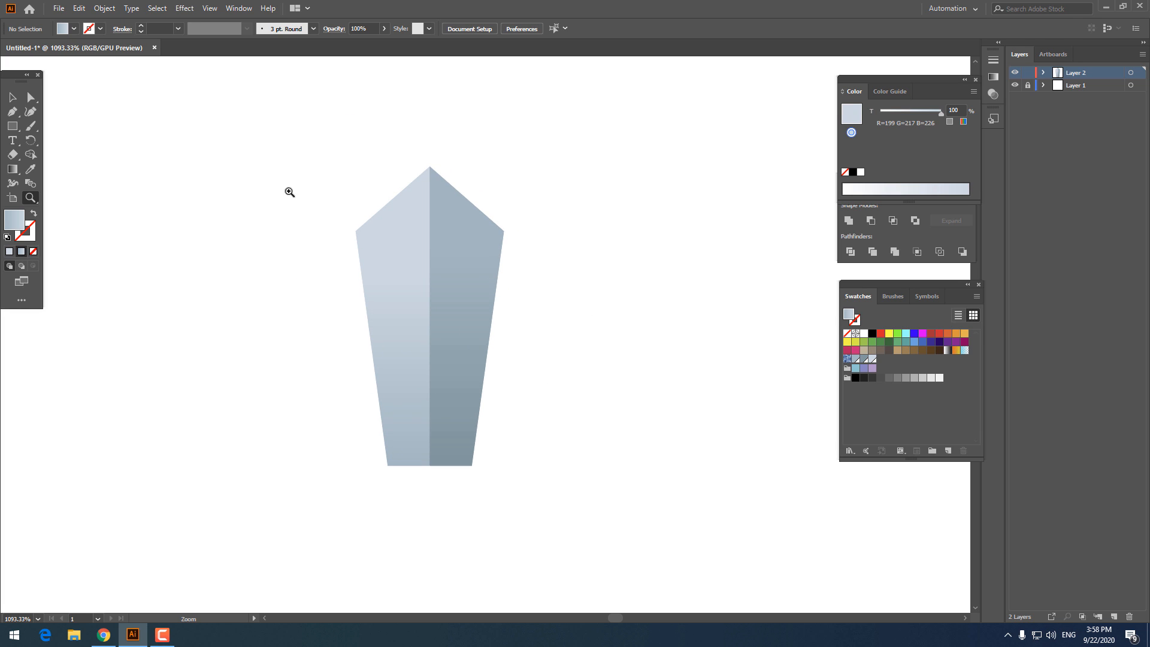
drag(501, 270, 542, 293)
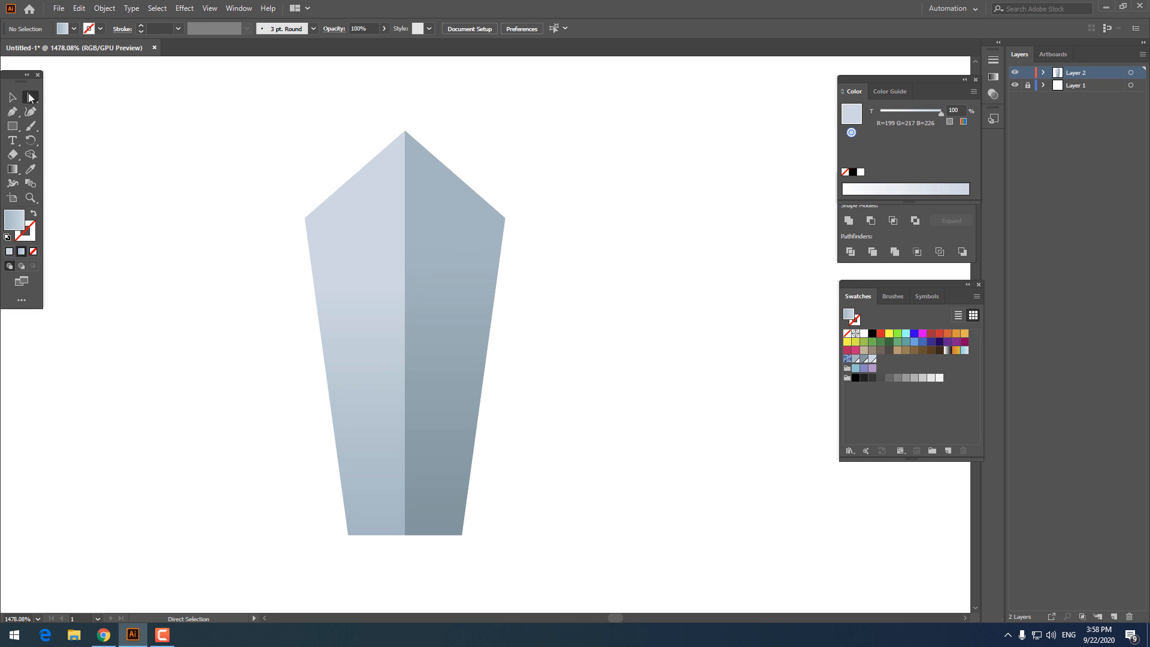
drag(391, 119, 444, 159)
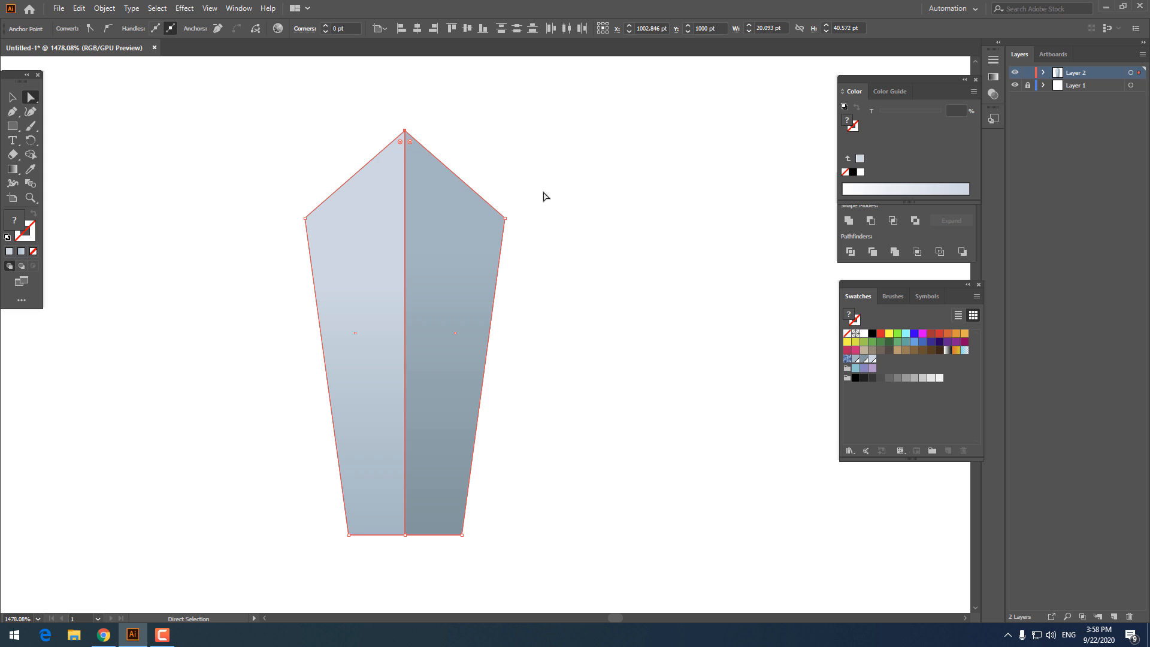
key(Up)
key(Up)
scroll(577, 202, up, 1)
click(582, 203)
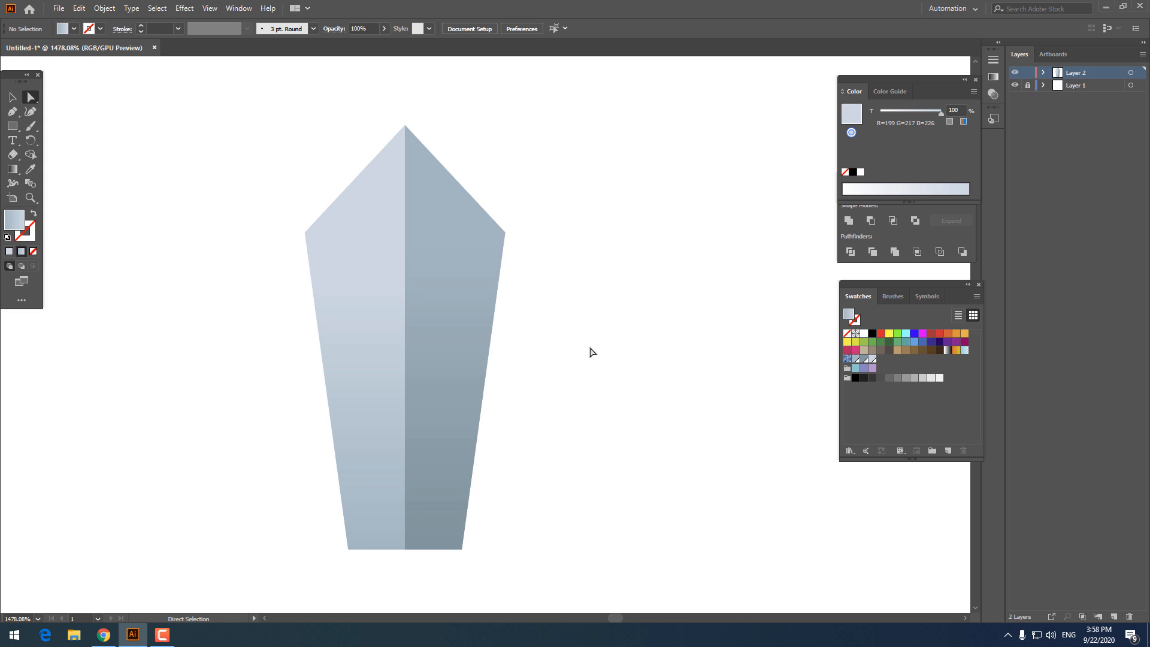
Step: Draw a thin closed strip with the Pen tool along the left half's outer edge, running from the base corner through the shoulder to the tip
drag(581, 379, 589, 374)
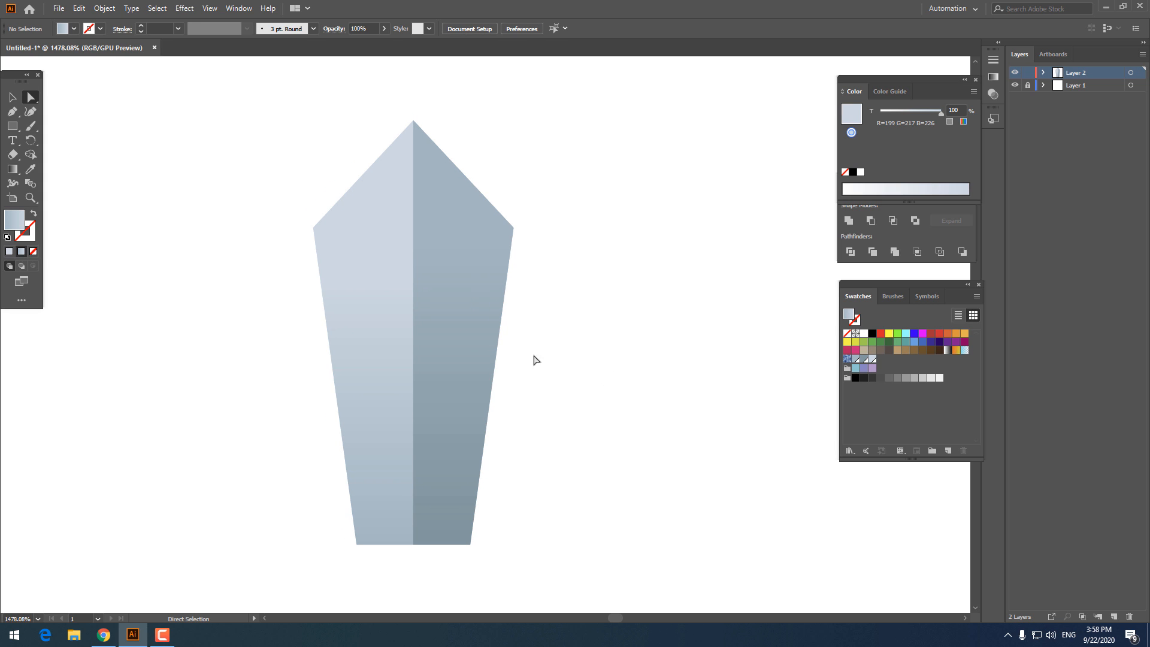
click(12, 111)
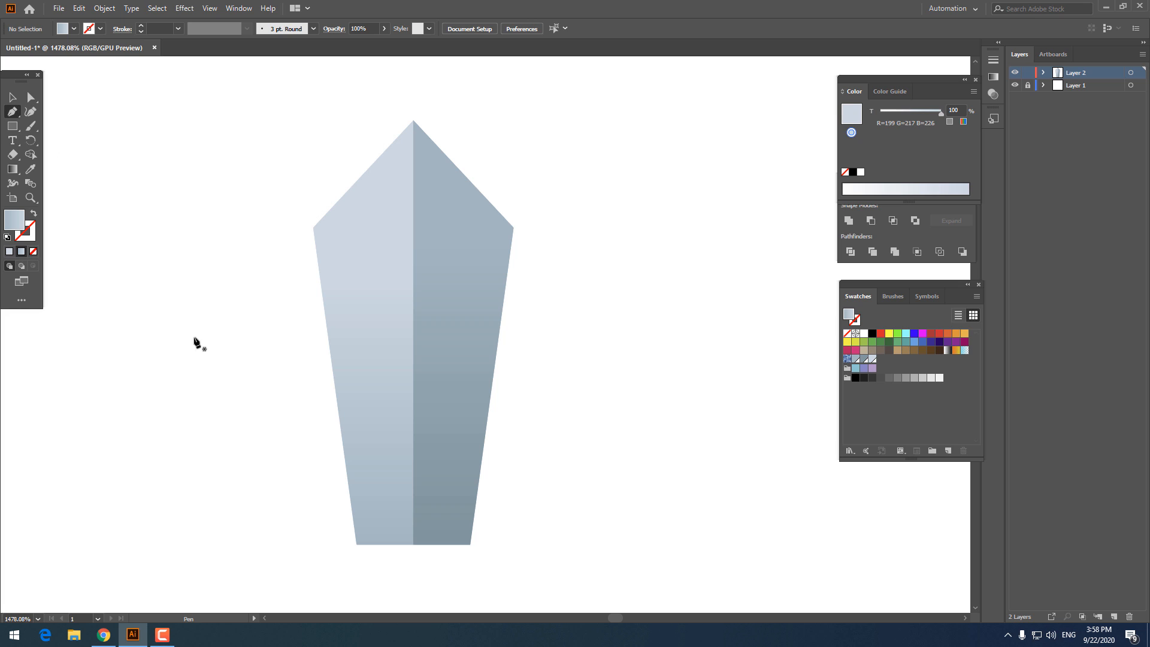
click(358, 545)
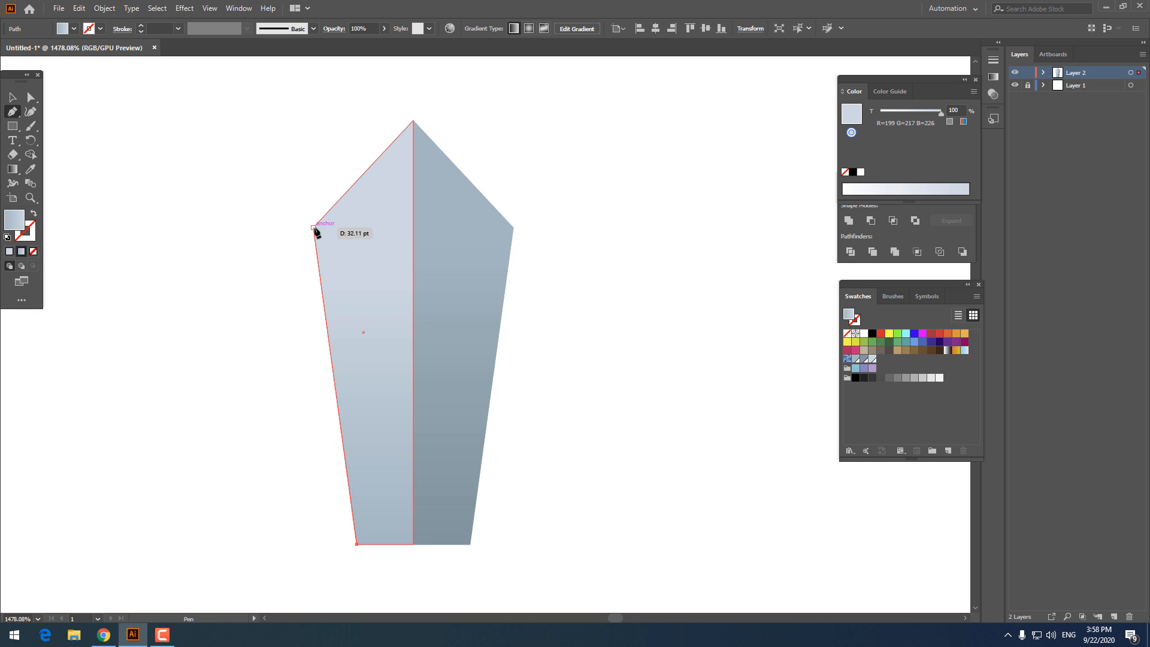
click(314, 227)
click(413, 121)
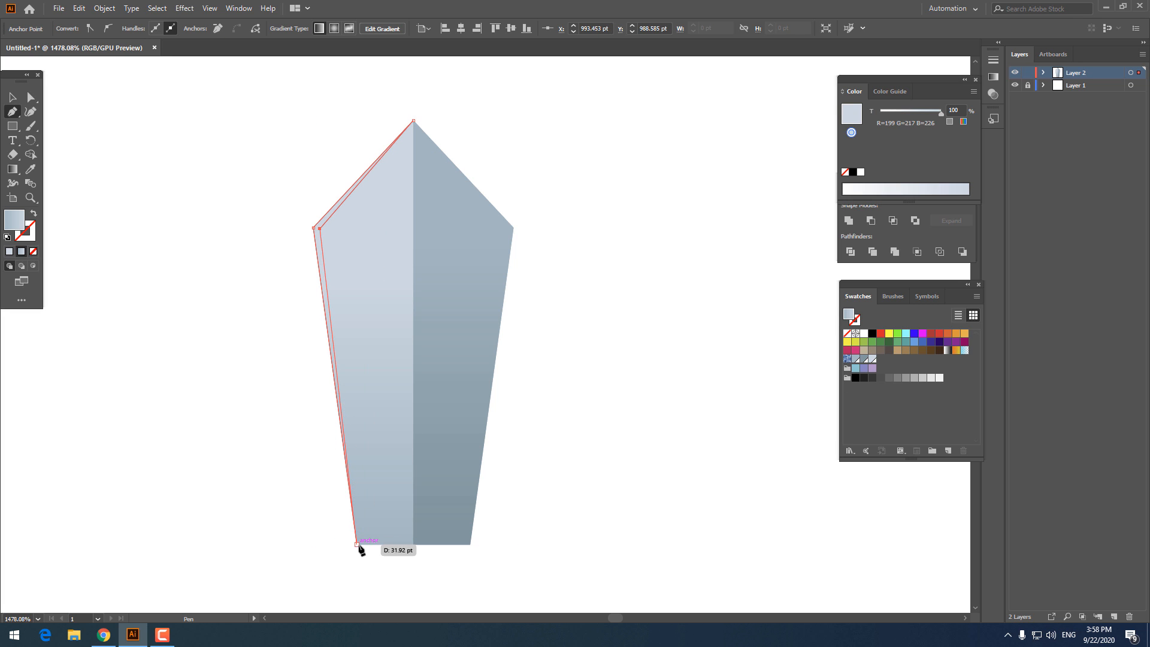
click(12, 96)
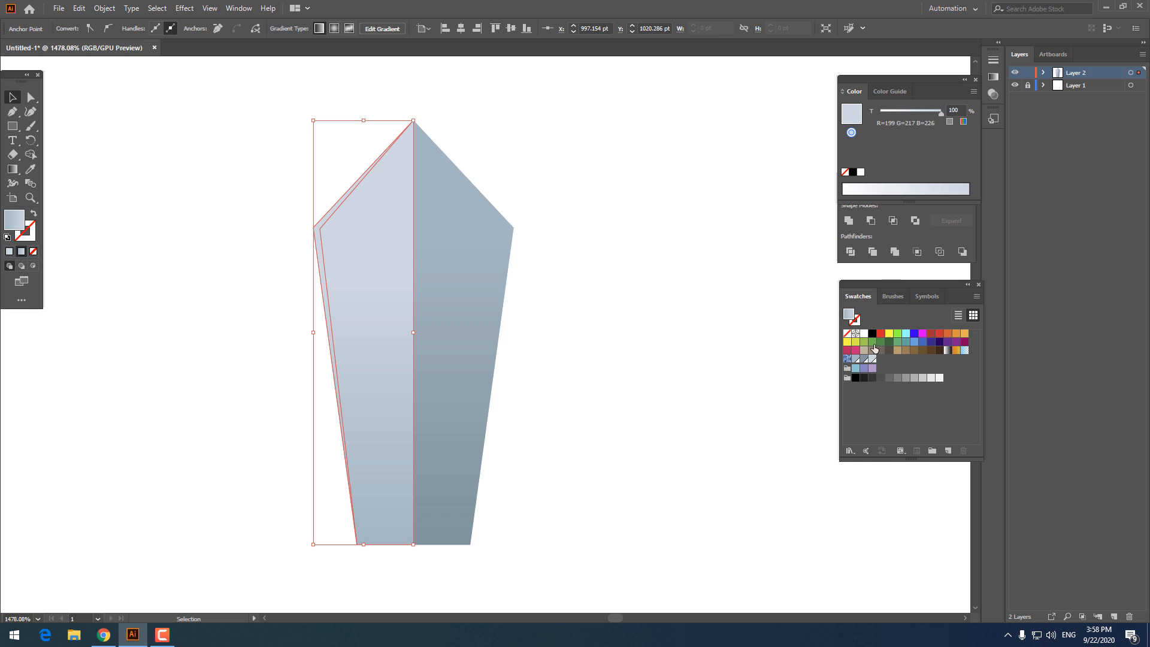
click(596, 333)
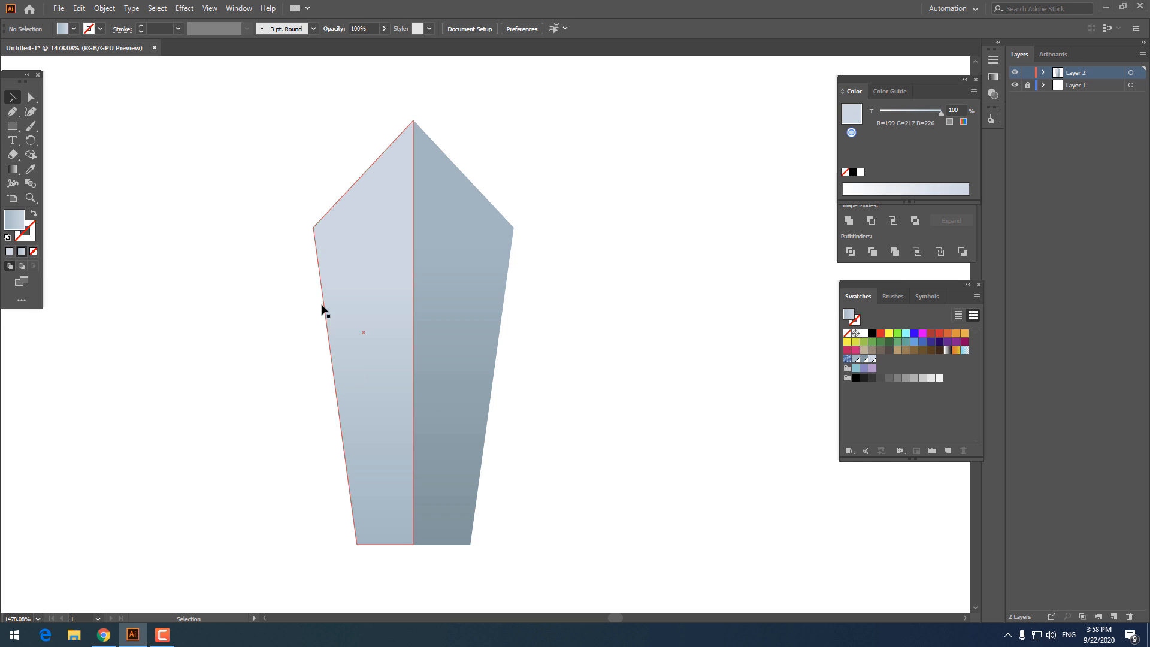
Step: Try filling the left edge strip with the R=199 G=217 B=226 swatch
click(320, 274)
double_click(872, 360)
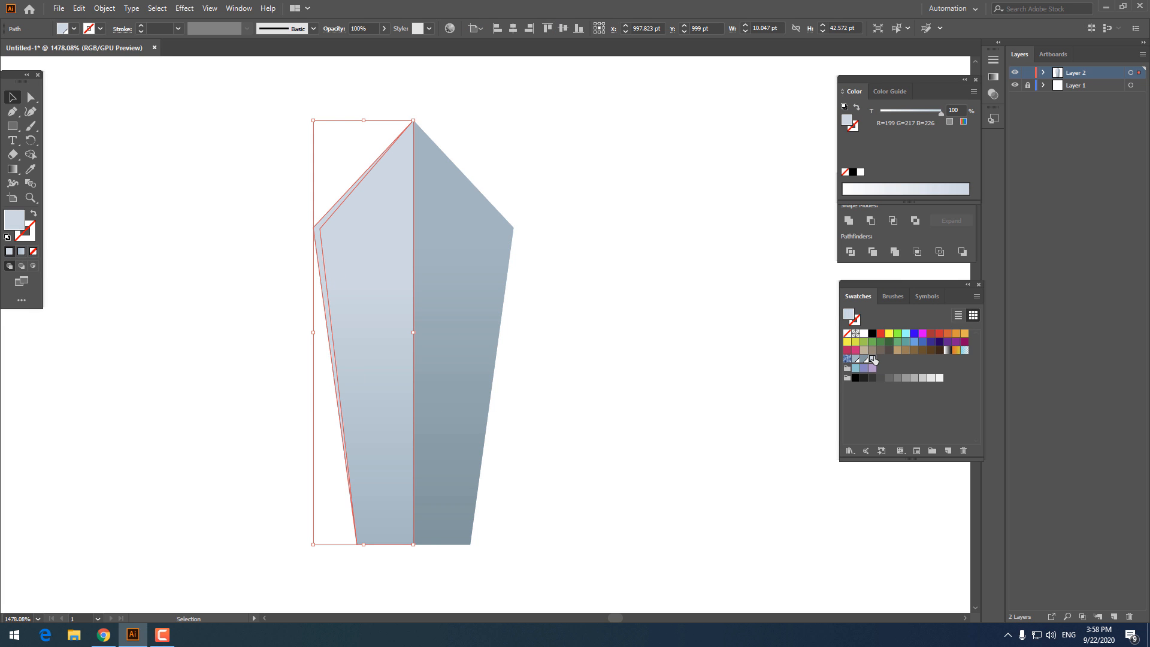
click(617, 405)
click(731, 396)
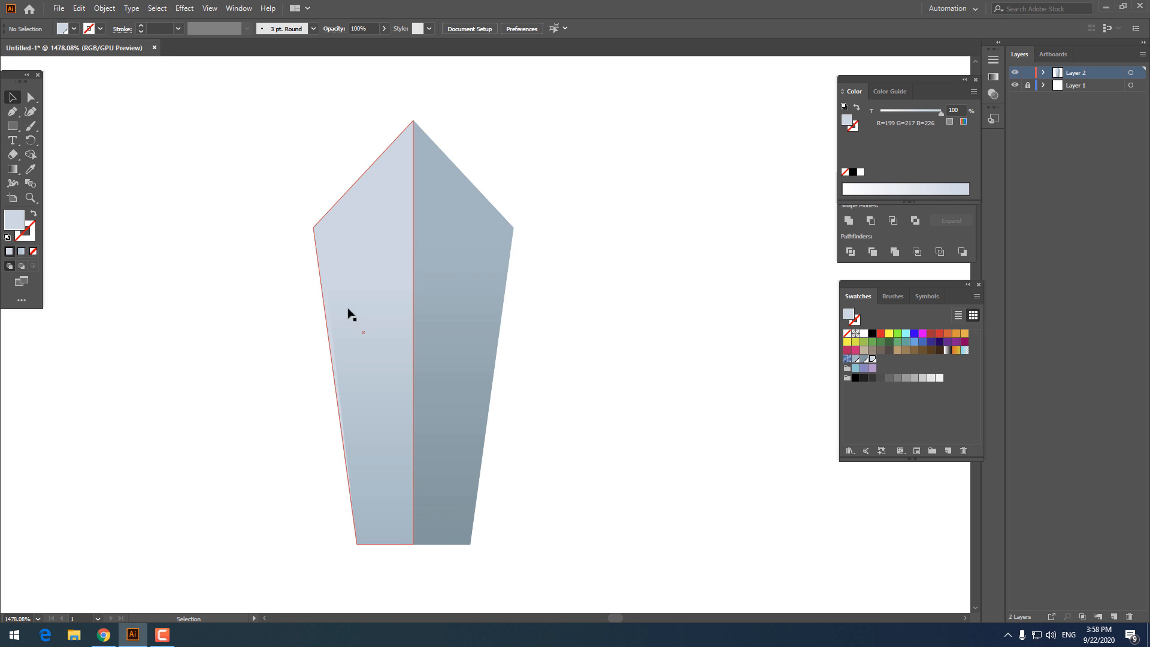
Step: Fill the left edge strip with a very pale blue-grey, lighter than the adjoining half, and deselect it
click(321, 282)
double_click(27, 222)
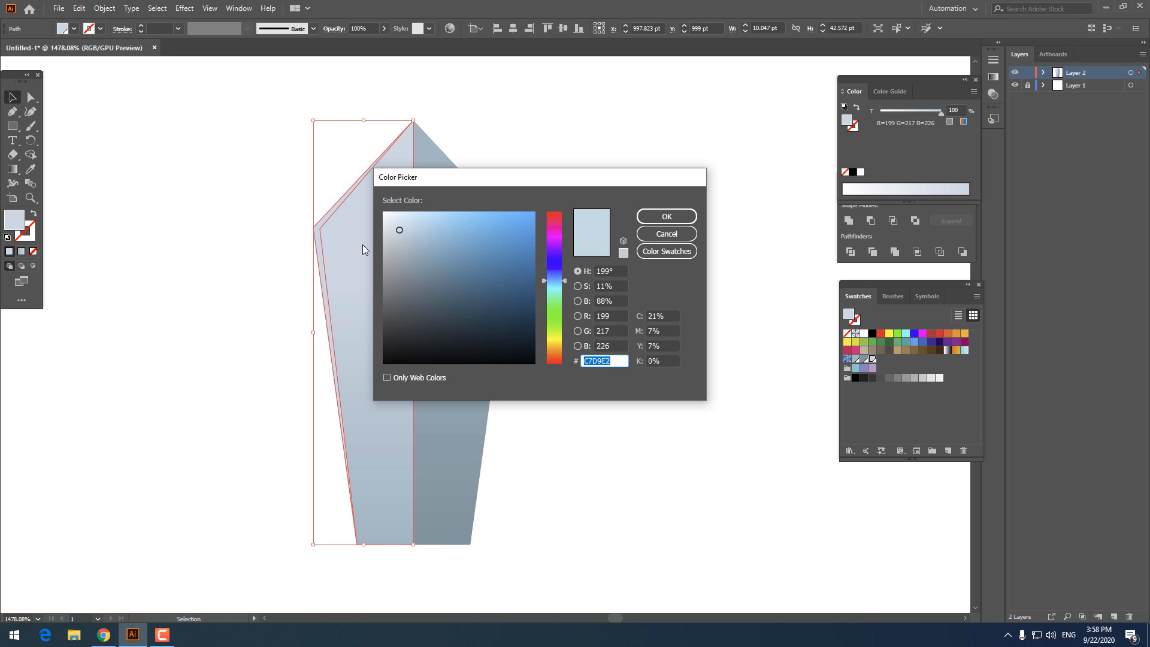
click(665, 216)
click(634, 378)
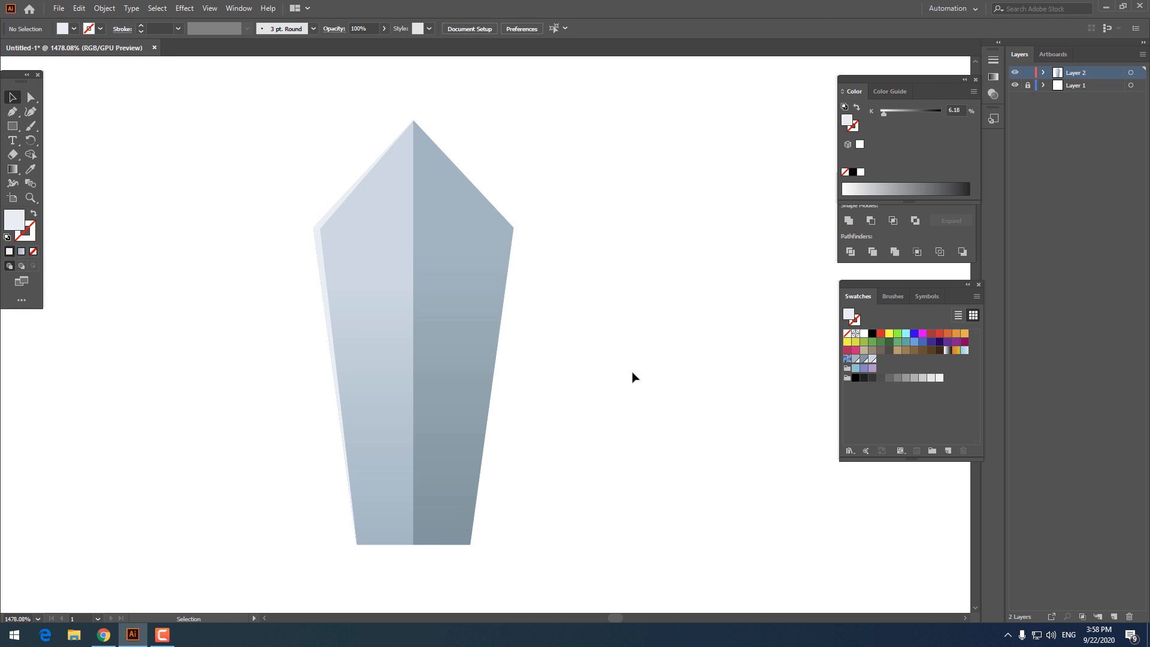
Step: Draw a matching thin pale strip with the Pen tool along the right half's outer edge, from the tip through the shoulder to the base corner
drag(654, 376, 668, 359)
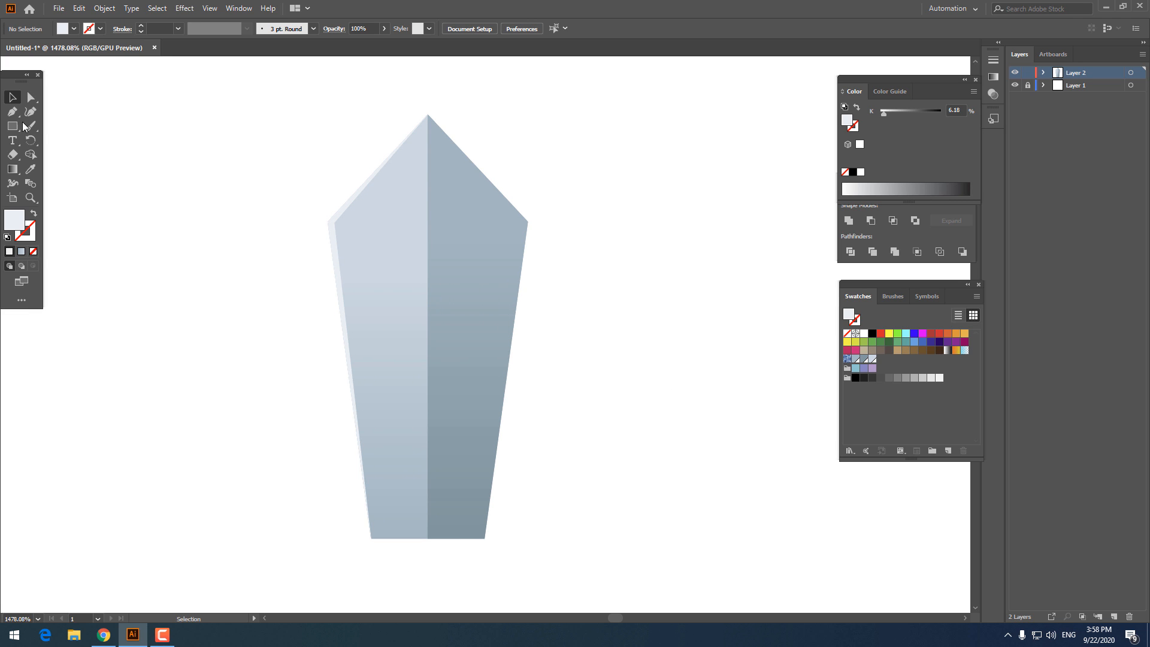
click(427, 114)
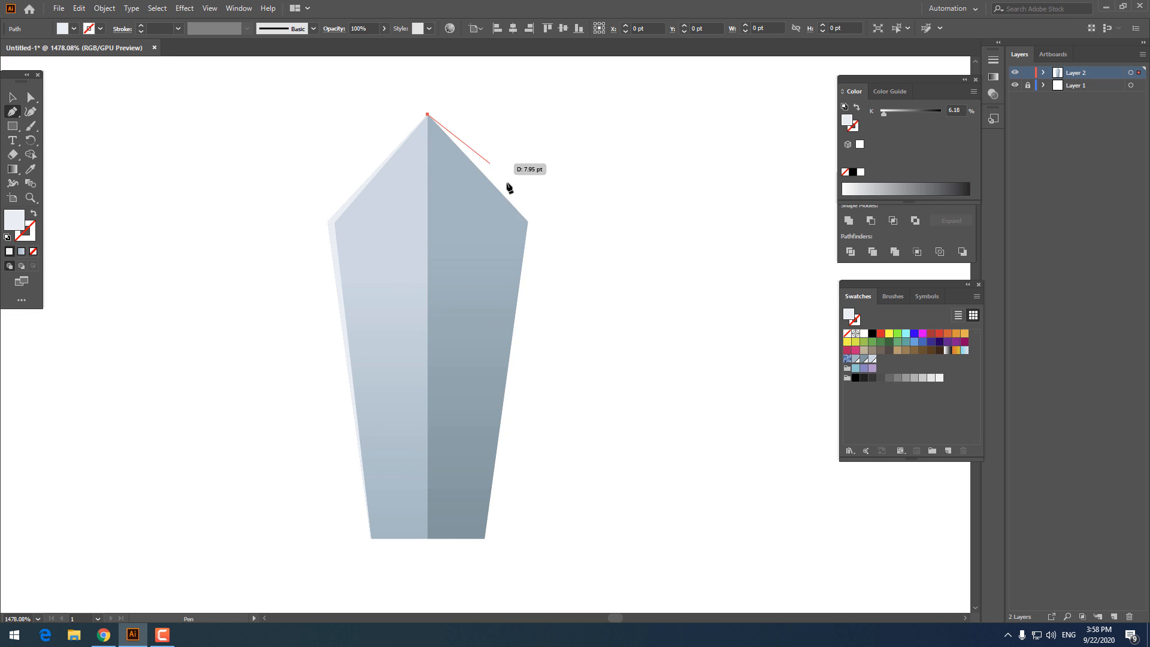
click(527, 220)
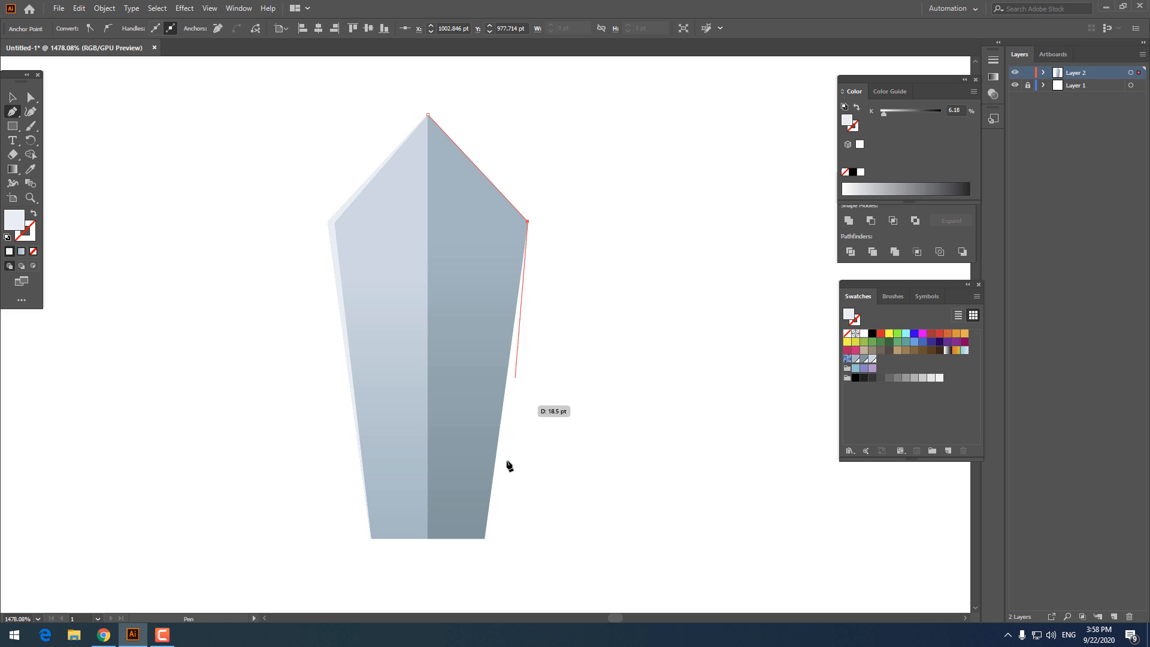
click(485, 537)
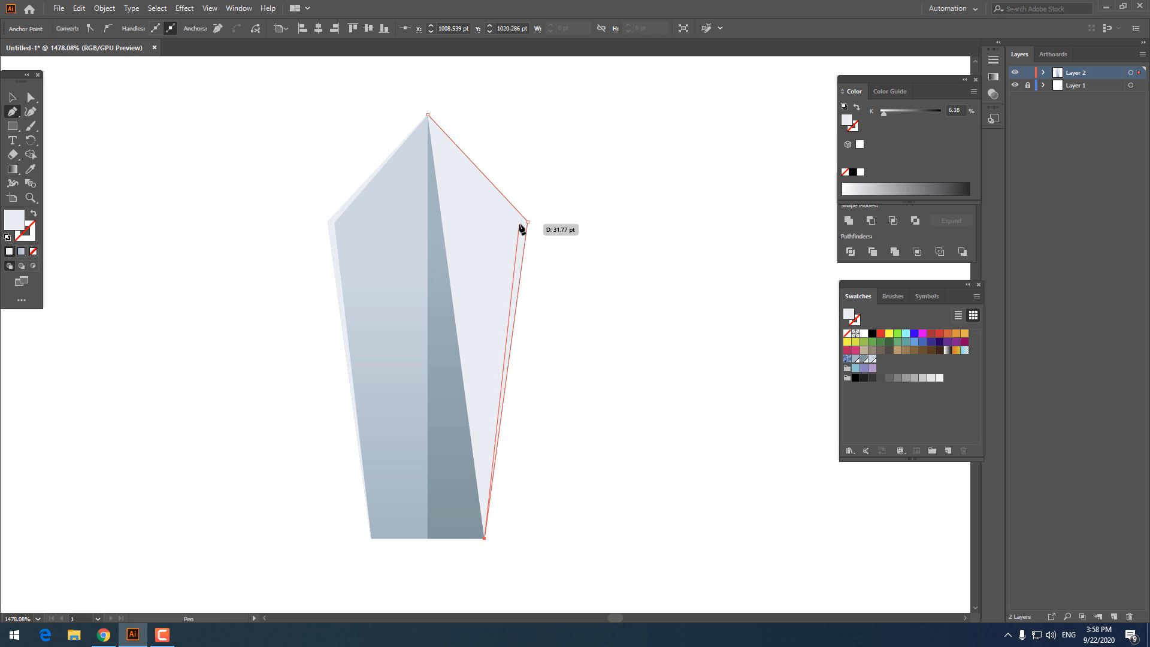
click(519, 225)
click(428, 113)
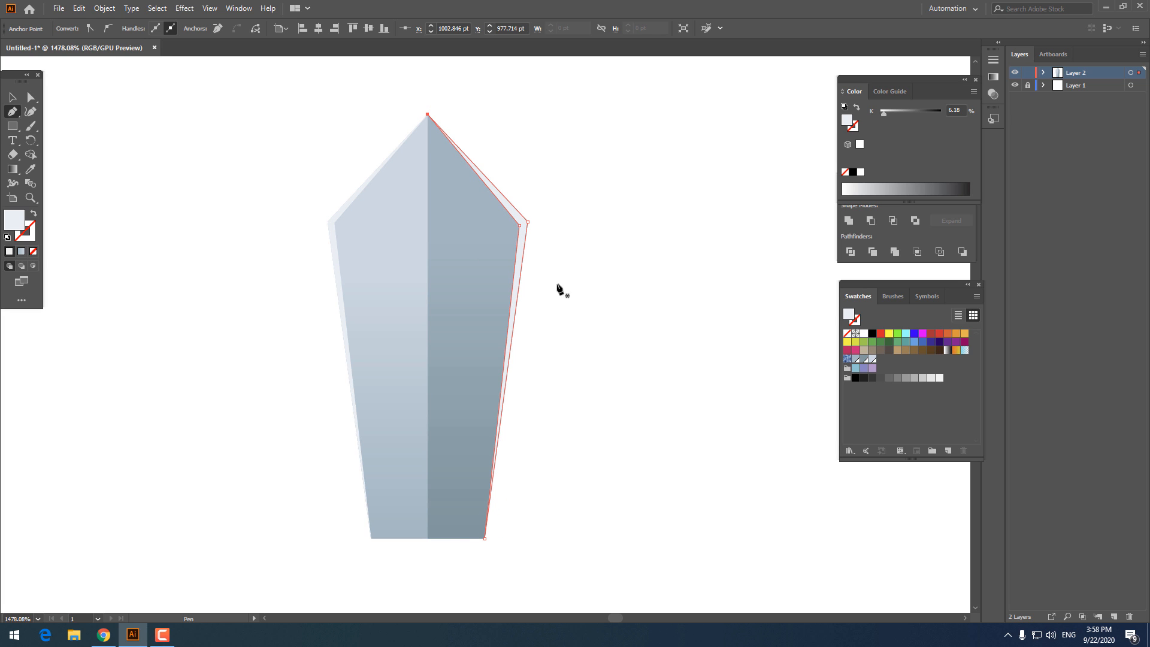
click(10, 99)
click(251, 177)
Step: Examine the right edge strip's alignment with the adjoining half around the shoulder anchor
key(z)
drag(614, 242, 709, 275)
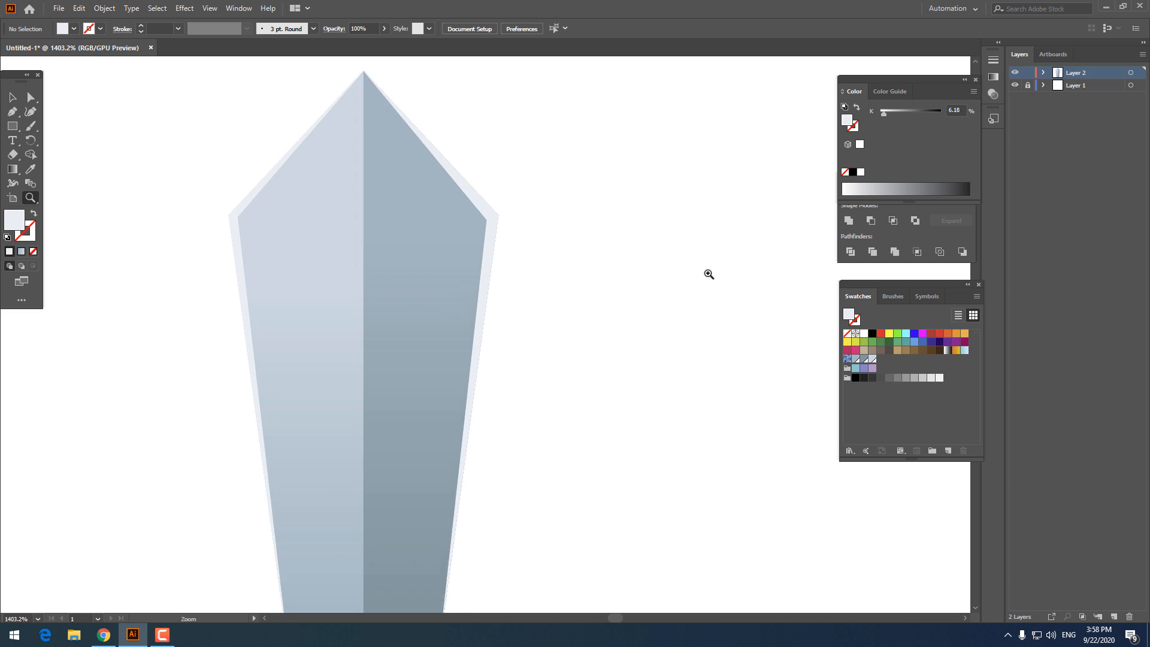
drag(481, 189, 467, 267)
click(30, 97)
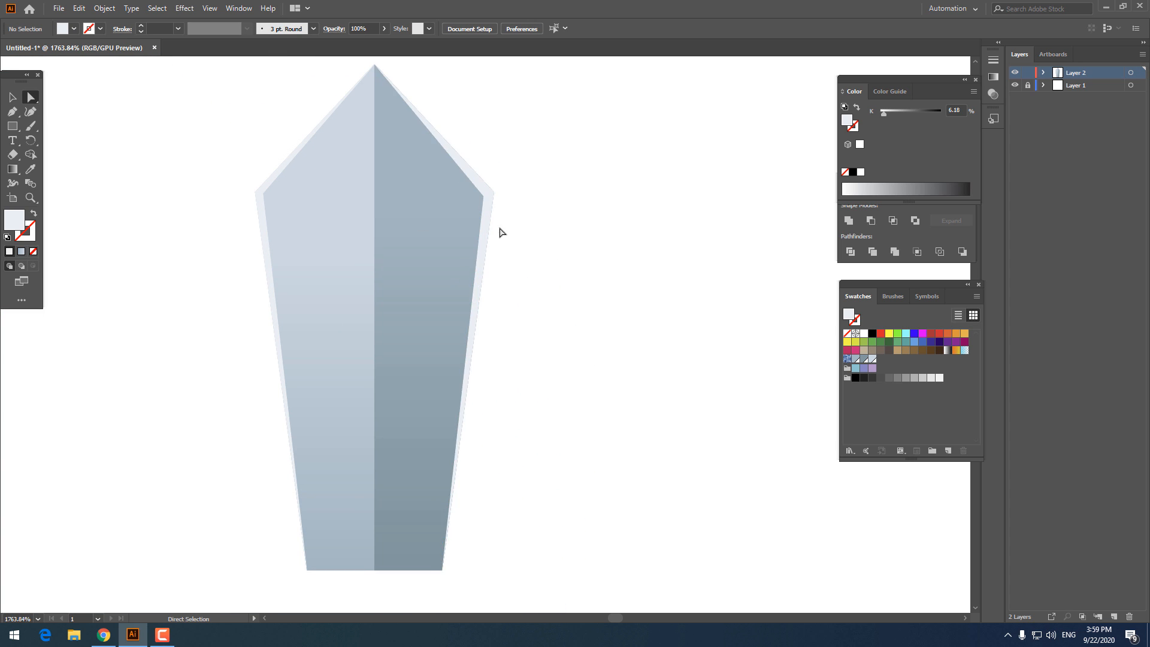
click(485, 197)
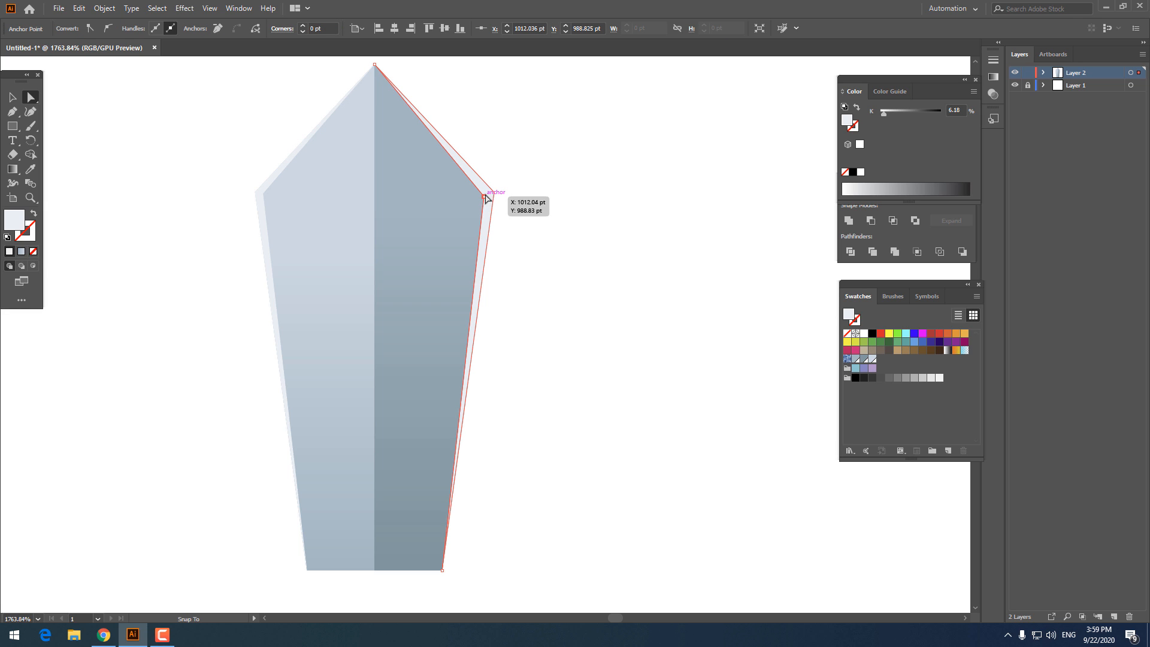
click(575, 300)
key(z)
drag(575, 300, 521, 312)
Step: Draw a thin pale sliver with the Pen tool along the right half's centre edge, starting at the tip, about 25.4 pt tall and 0.65 pt wide
click(14, 113)
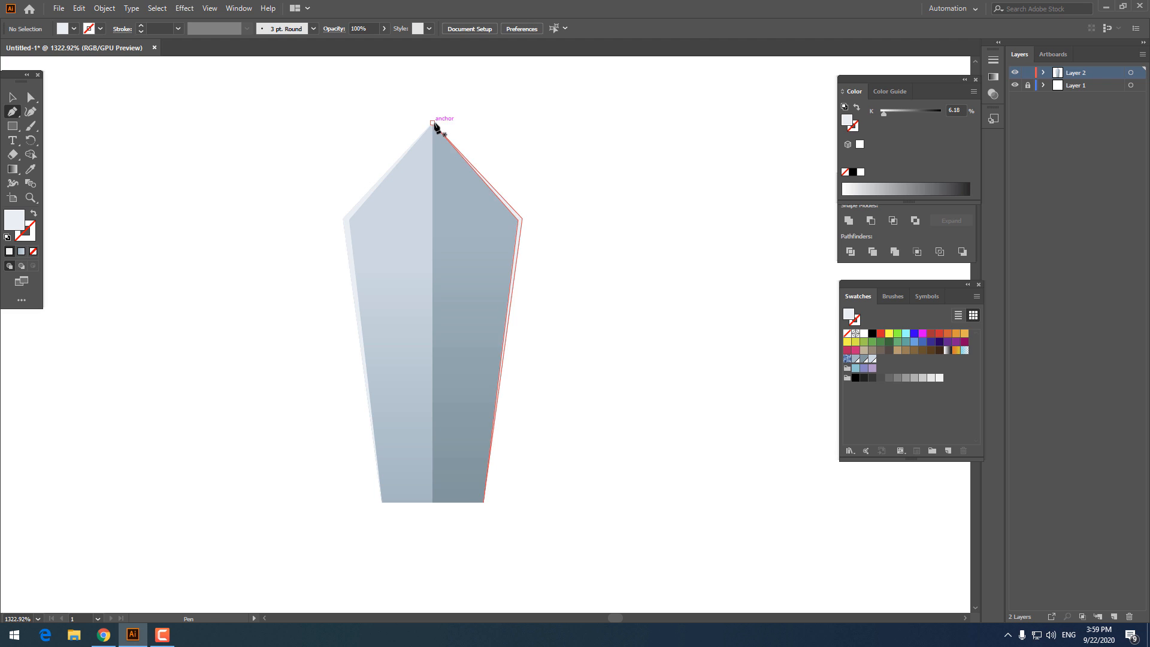
click(432, 123)
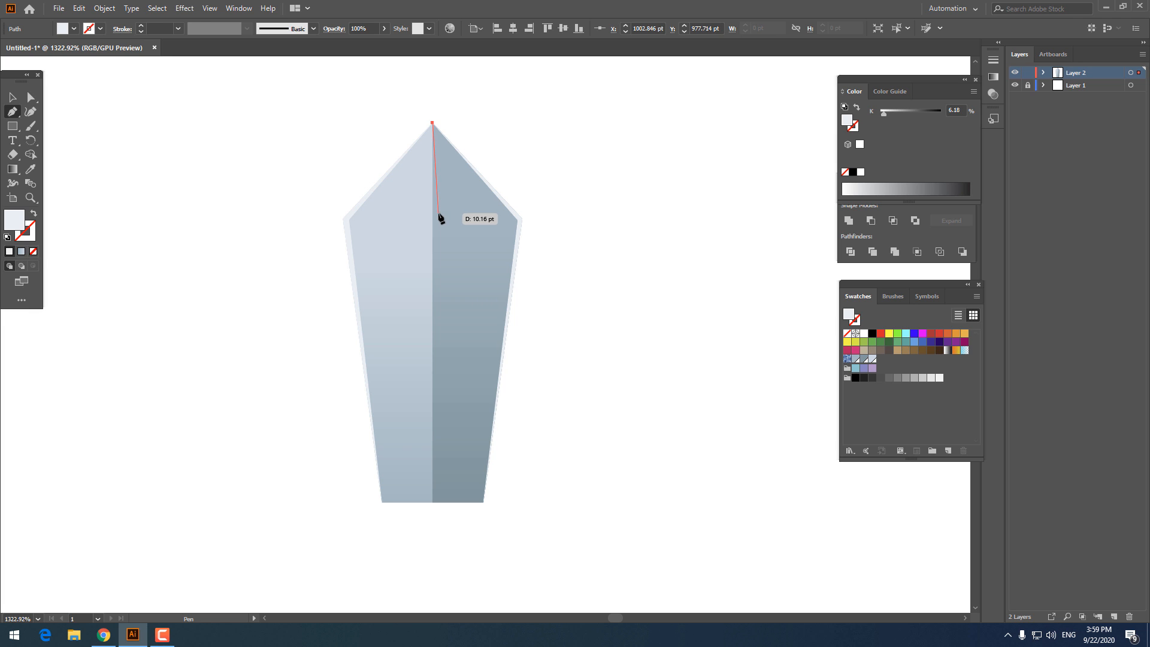
click(433, 348)
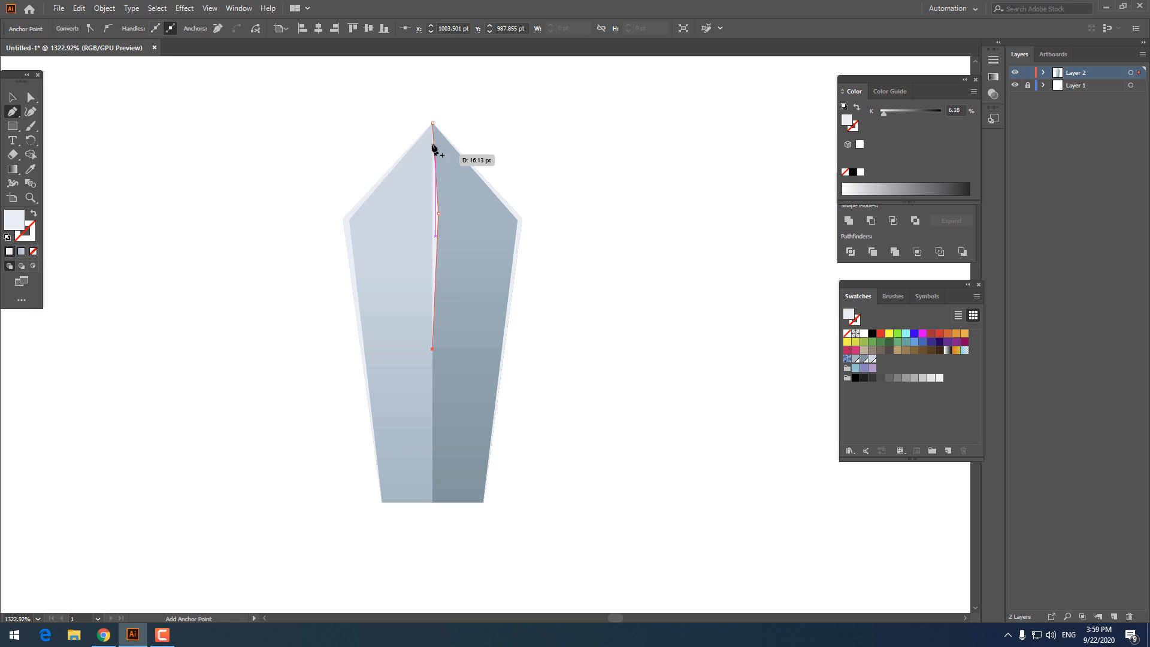
click(433, 124)
key(z)
click(414, 173)
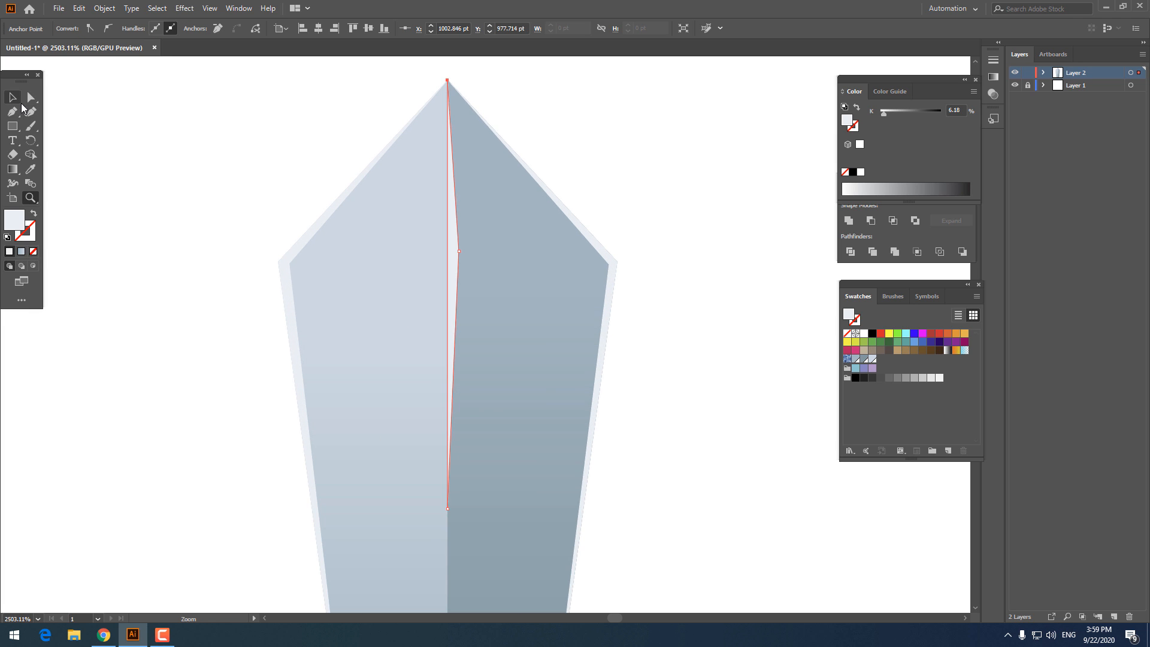
click(18, 101)
click(567, 380)
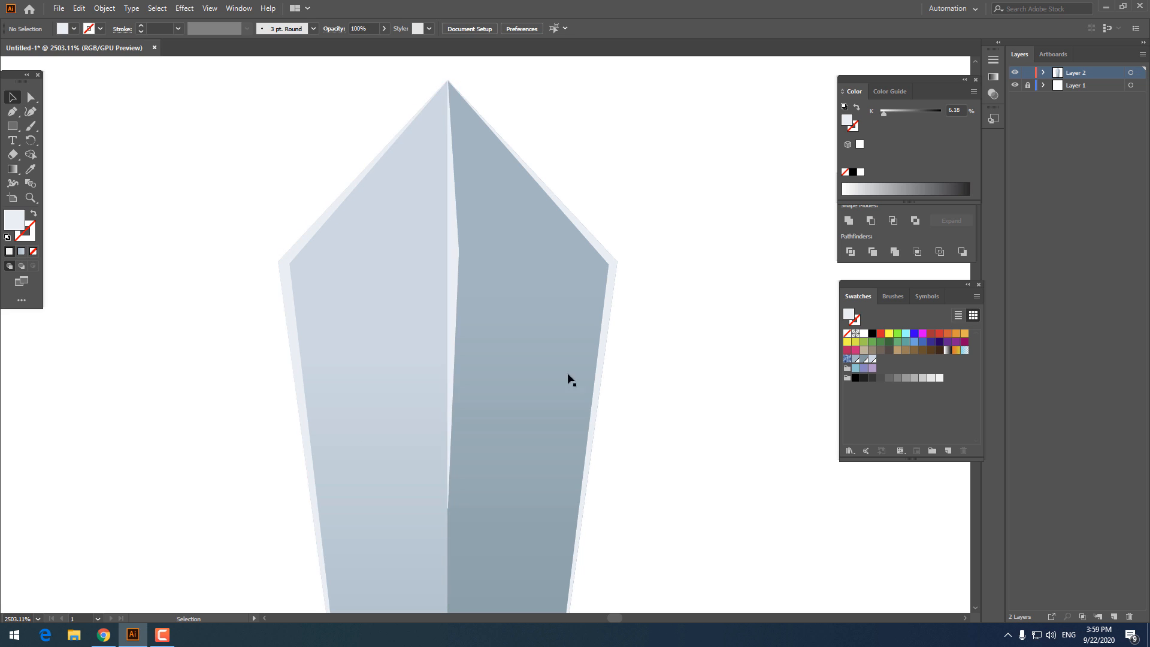
Step: Move the centre sliver's outer anchor inward and slightly up, narrowing the sliver to about 0.43 pt
click(451, 249)
key(z)
drag(465, 252, 773, 344)
click(32, 98)
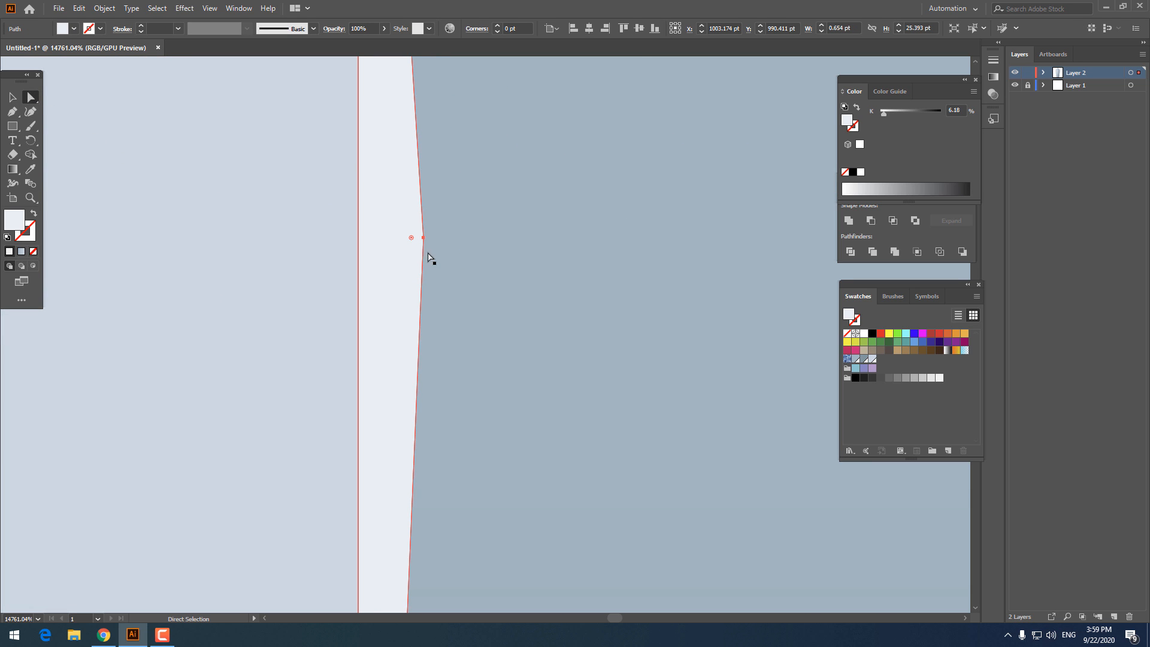
drag(423, 237, 128, 234)
key(z)
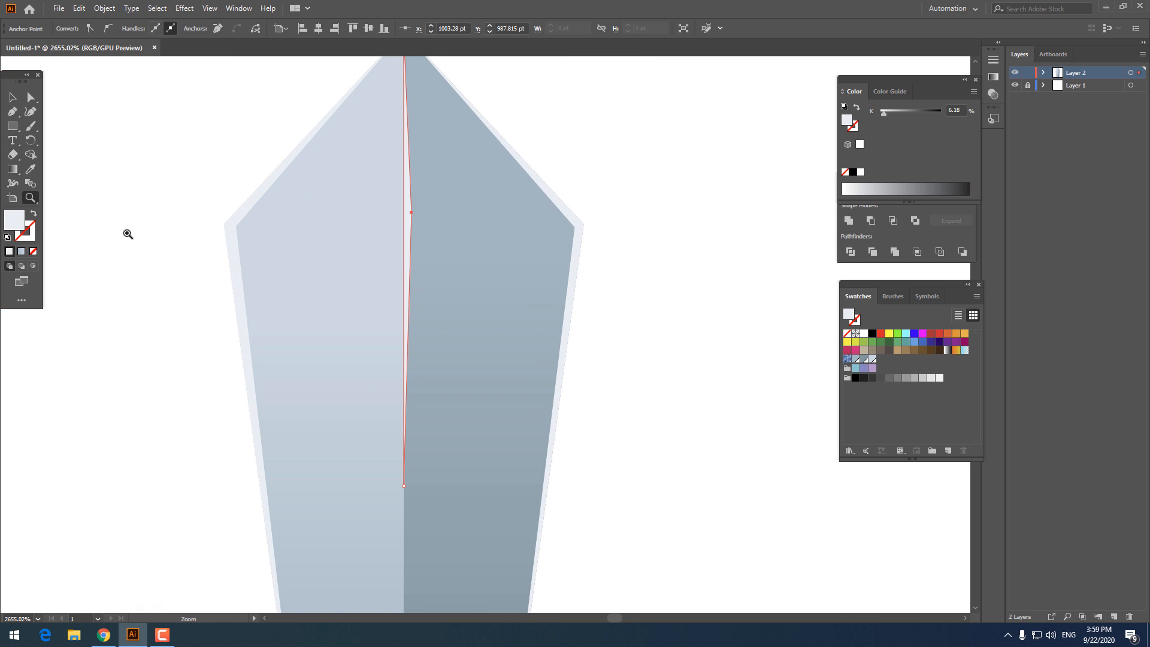
Step: Copy the centre sliver and paste the duplicate in front of it
click(12, 97)
click(78, 8)
click(98, 65)
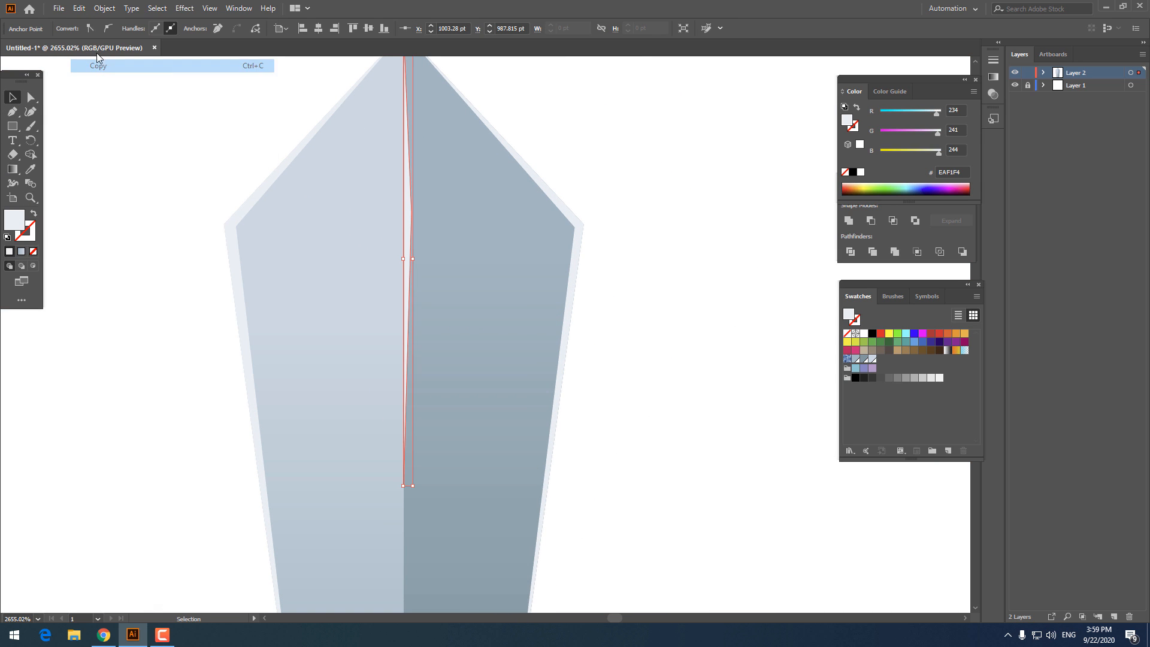
click(78, 8)
click(107, 91)
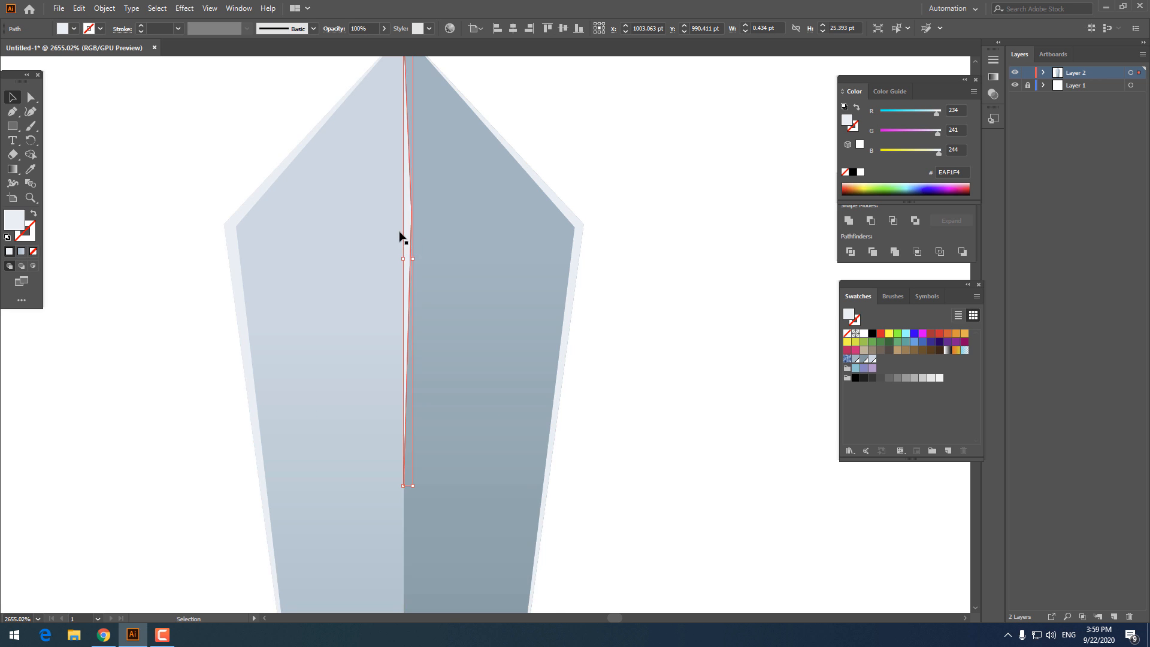
Step: Reflect the pasted sliver across the vertical axis so its outer point faces the left half
key(z)
click(401, 236)
click(19, 93)
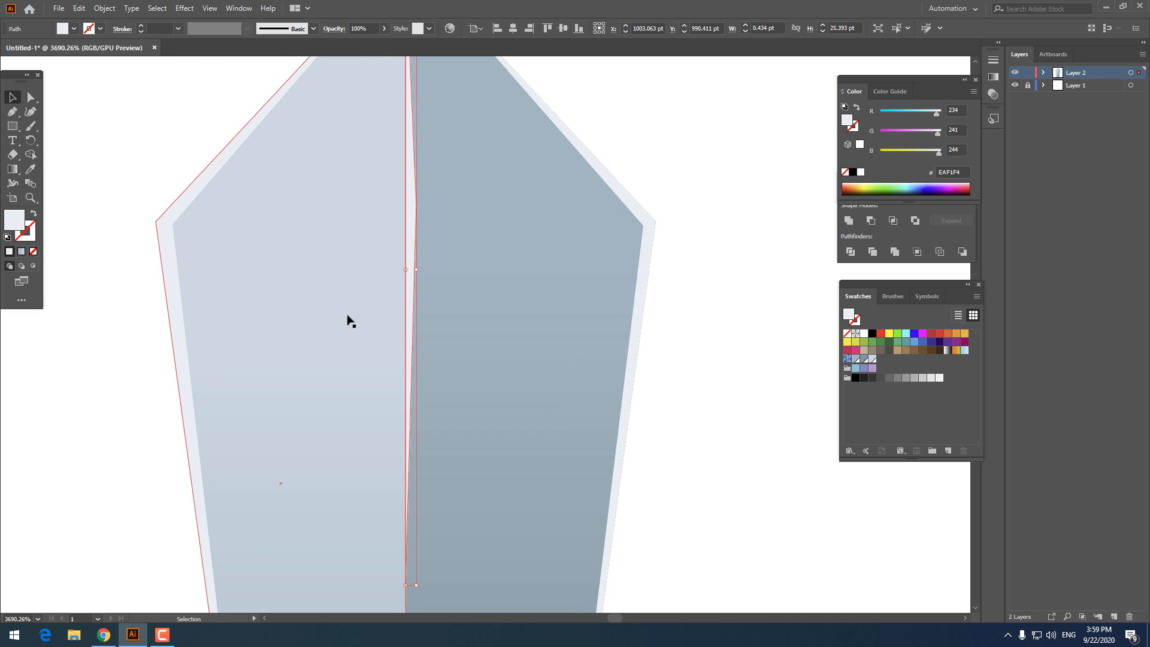
right_click(414, 230)
mouse_move(510, 417)
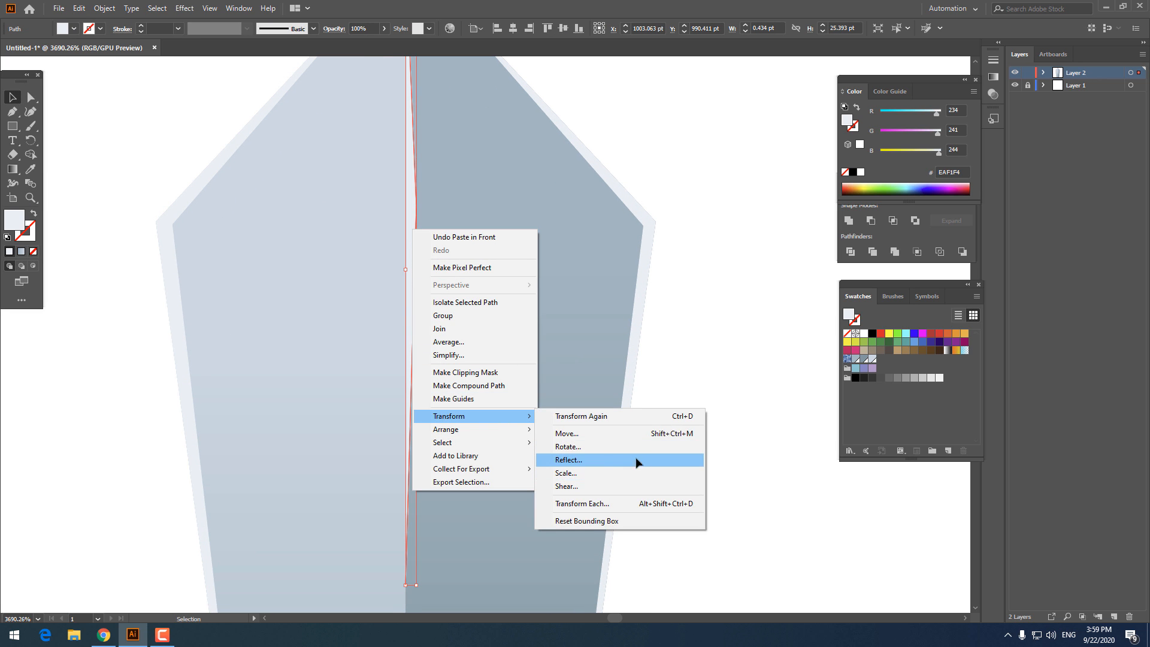
click(637, 461)
click(550, 366)
Step: Move the mirrored sliver left until it meets the original along the centre line, forming a symmetrical highlight, and deselect it
key(z)
drag(403, 323, 566, 326)
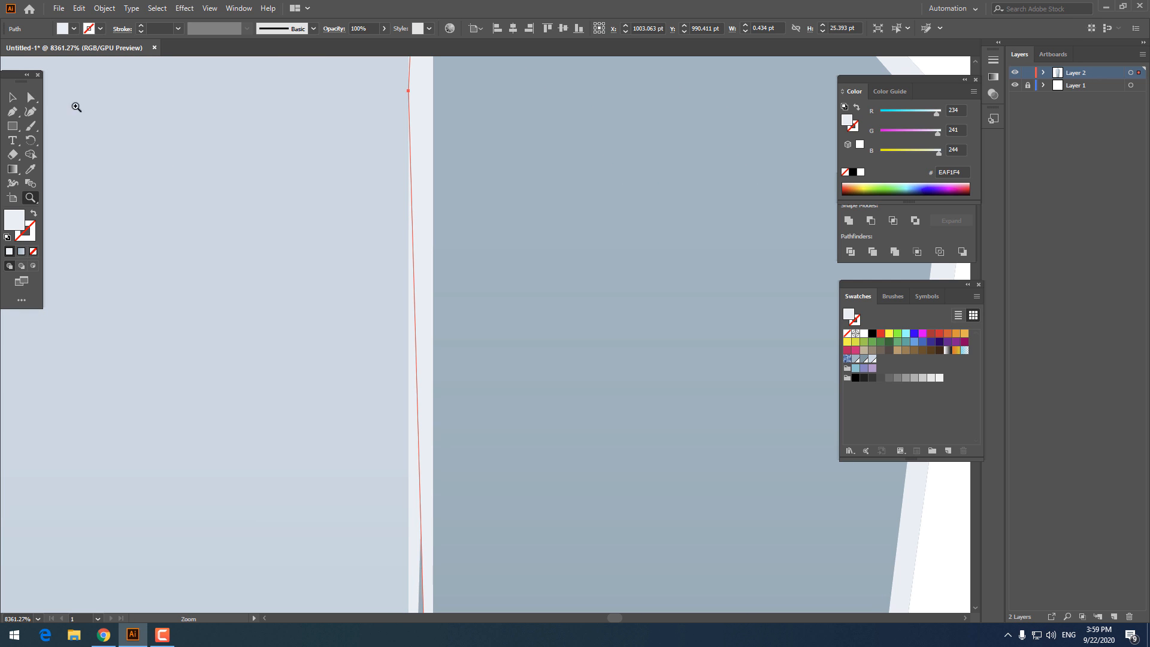
click(15, 100)
mouse_move(410, 183)
mouse_down()
mouse_move(354, 183)
mouse_move(405, 180)
mouse_up()
key(z)
drag(525, 195, 224, 205)
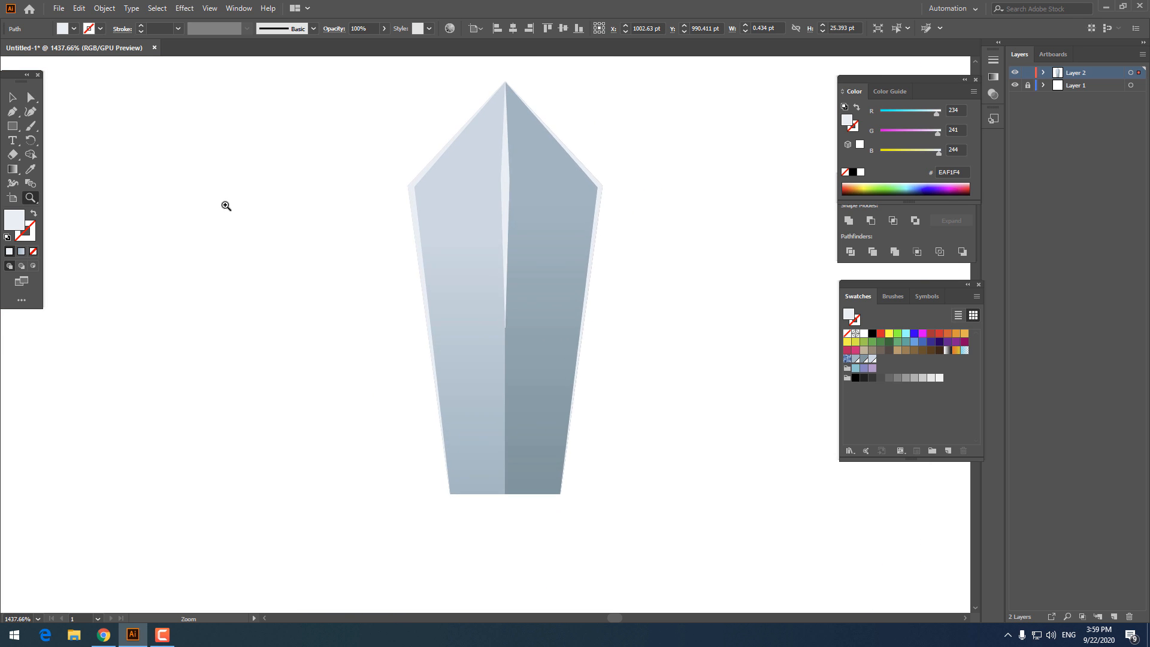
drag(463, 240, 396, 226)
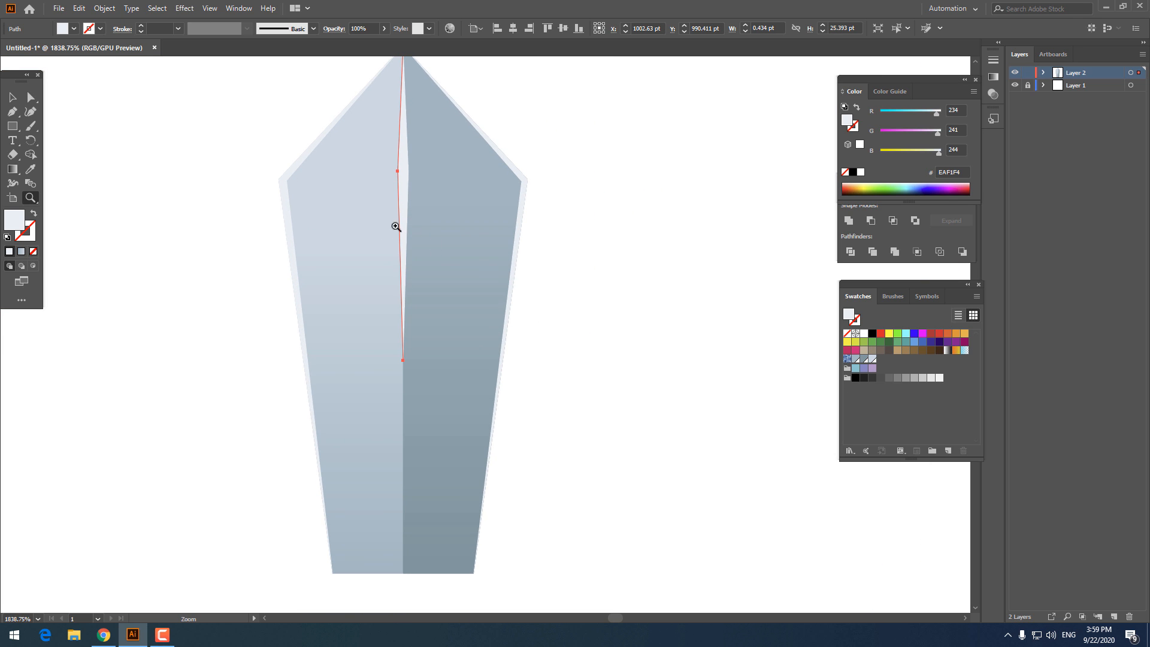
click(10, 97)
click(205, 224)
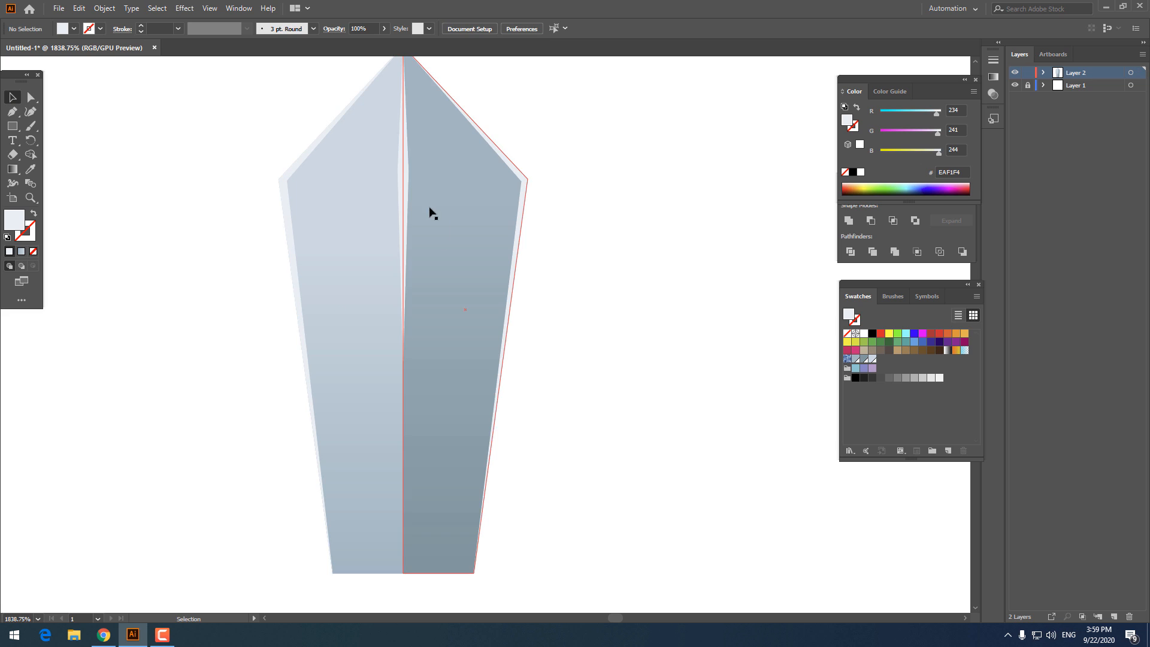
Step: Unite the two centre slivers into a single highlight shape with Pathfinder and deselect it
click(405, 171)
shift+click(506, 192)
click(848, 223)
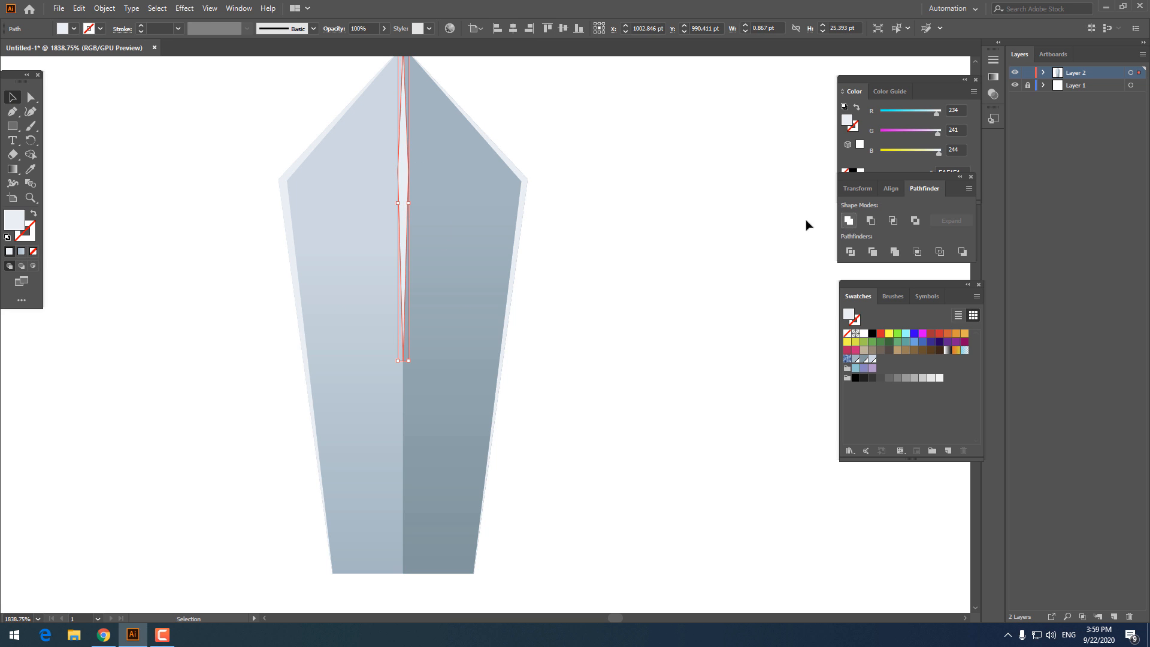
click(641, 229)
Step: Draw a pale triangle with the Pen tool across the left edge just below the shoulder, pointing inward, about 3.1 pt wide and 2.4 pt high
key(z)
drag(645, 222, 526, 329)
drag(411, 293, 385, 256)
click(328, 215)
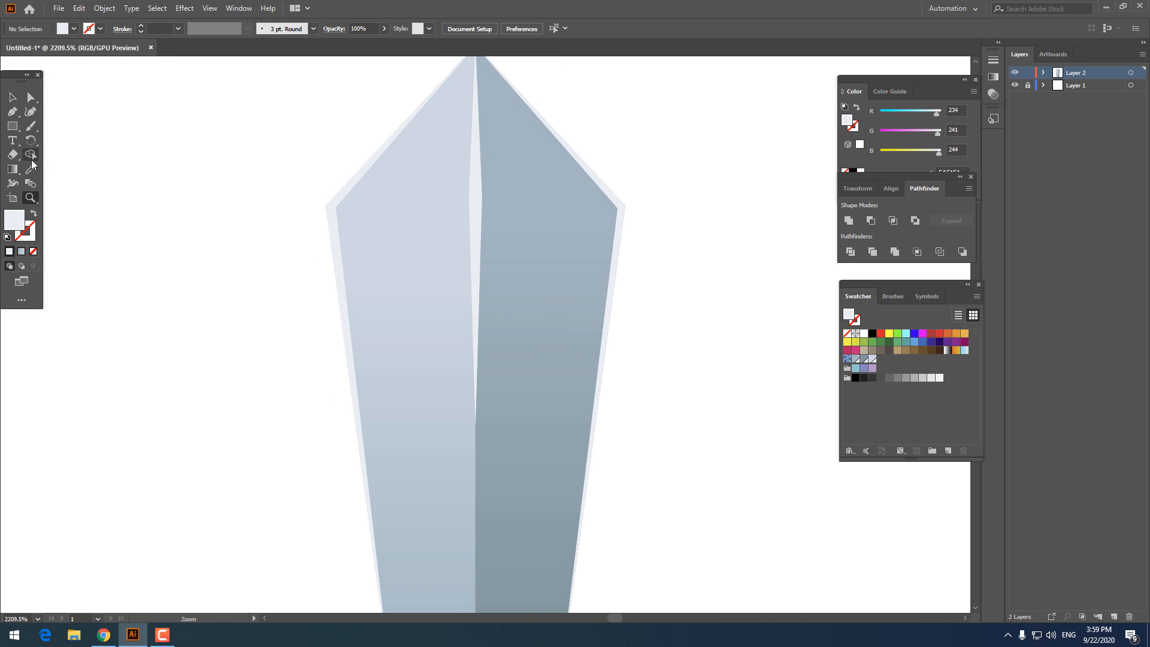
click(326, 262)
click(373, 276)
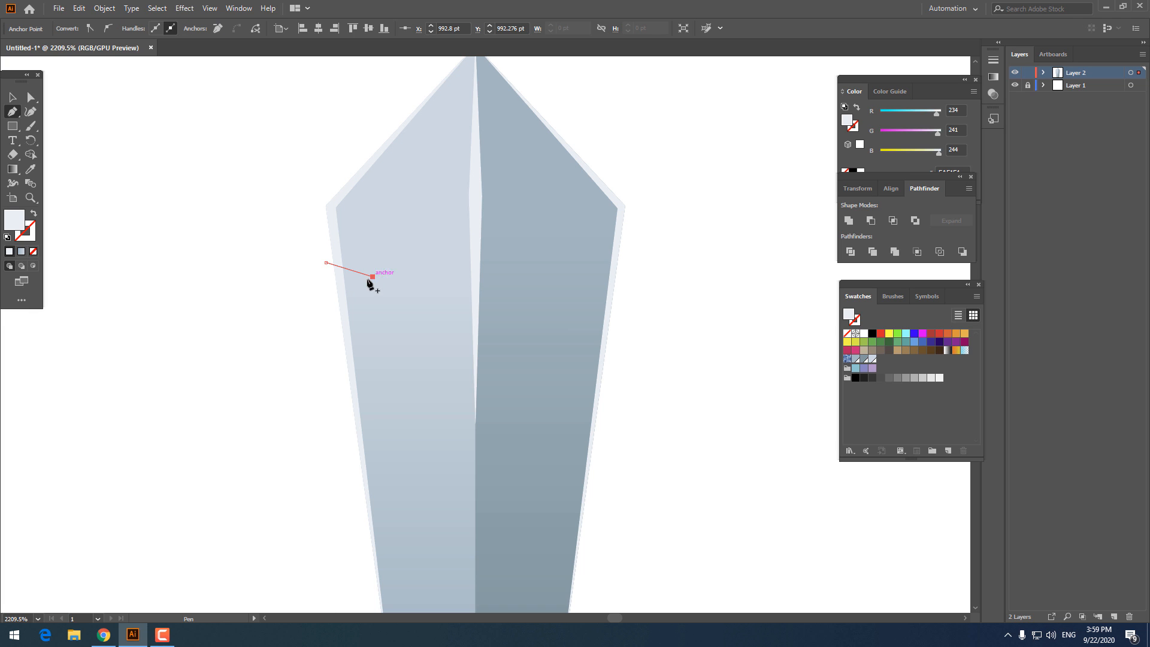
click(325, 297)
click(325, 262)
key(z)
drag(360, 240, 346, 277)
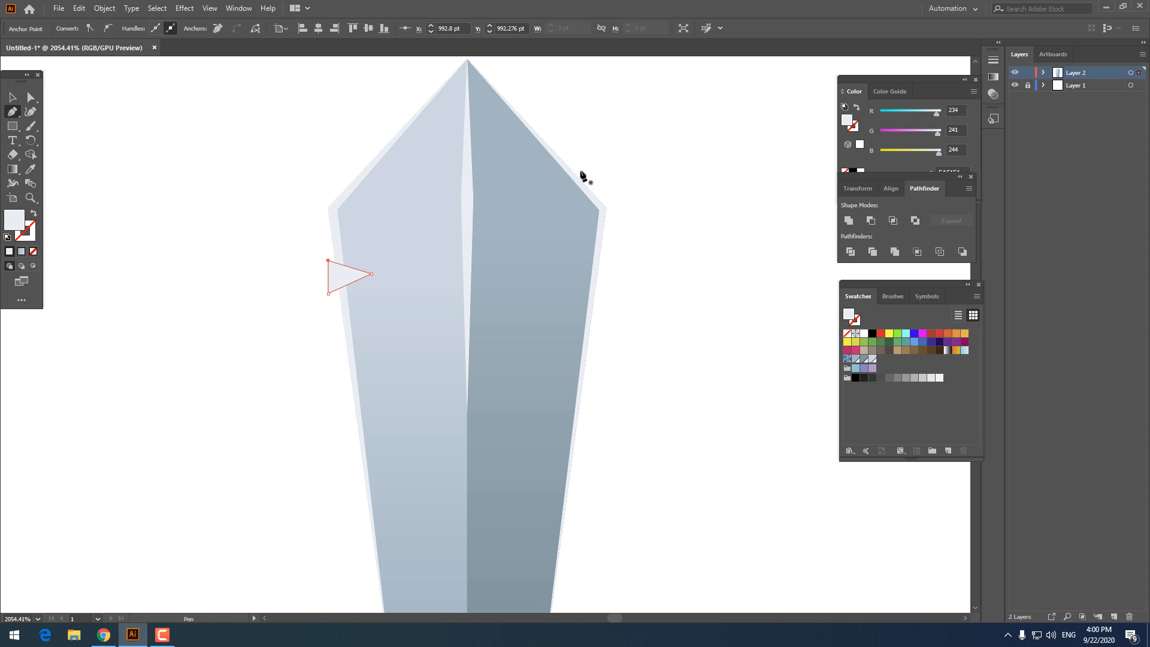
Step: Draw two narrow inward-pointing slivers with the Pen tool across the right edge, one just above the shoulder and one on the lower side
drag(550, 189, 587, 173)
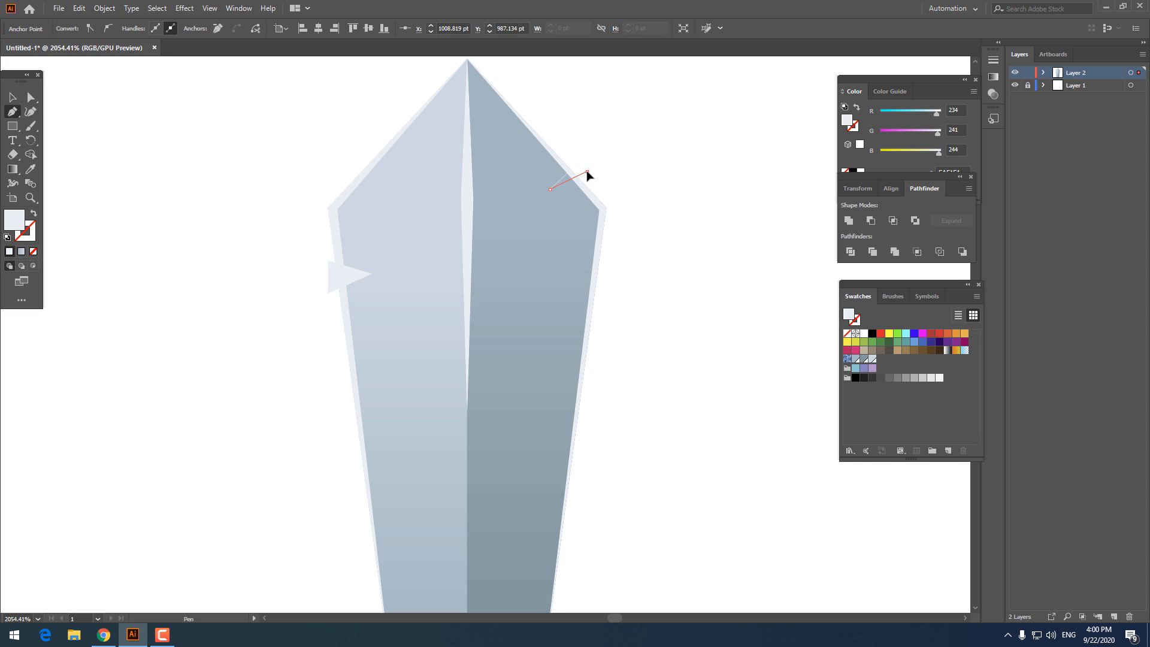
click(606, 469)
click(541, 464)
click(596, 480)
click(606, 470)
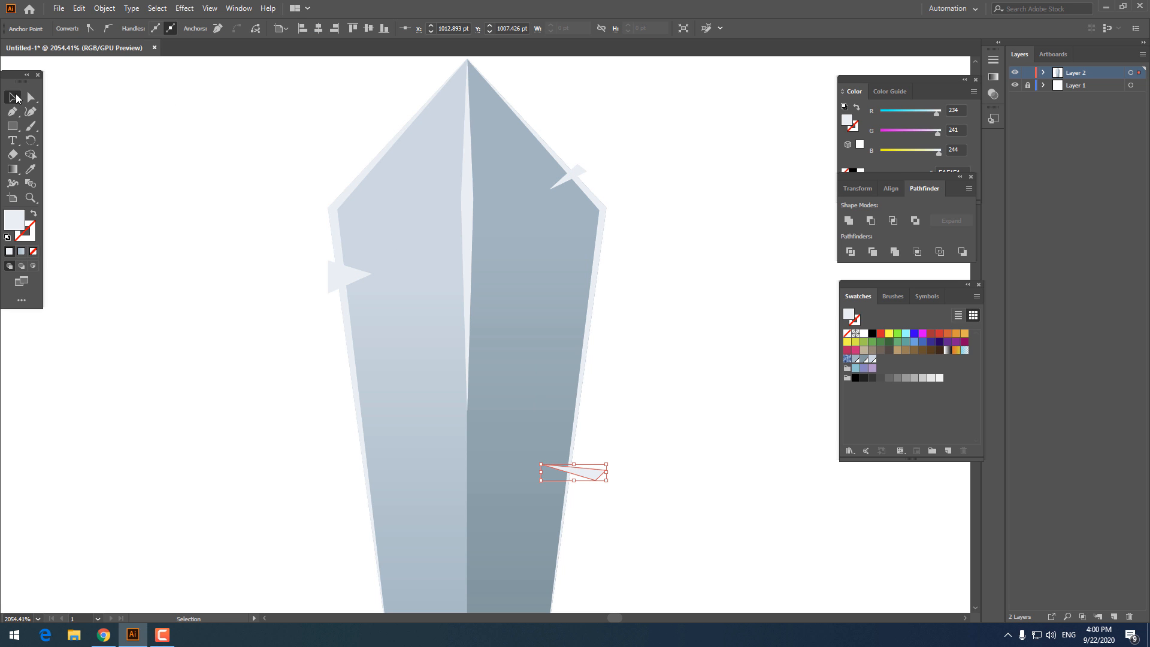
Step: Divide all the artwork with Pathfinder, ungroup the resulting pieces and deselect them
key(ctrl+a)
scroll(410, 289, up, 1)
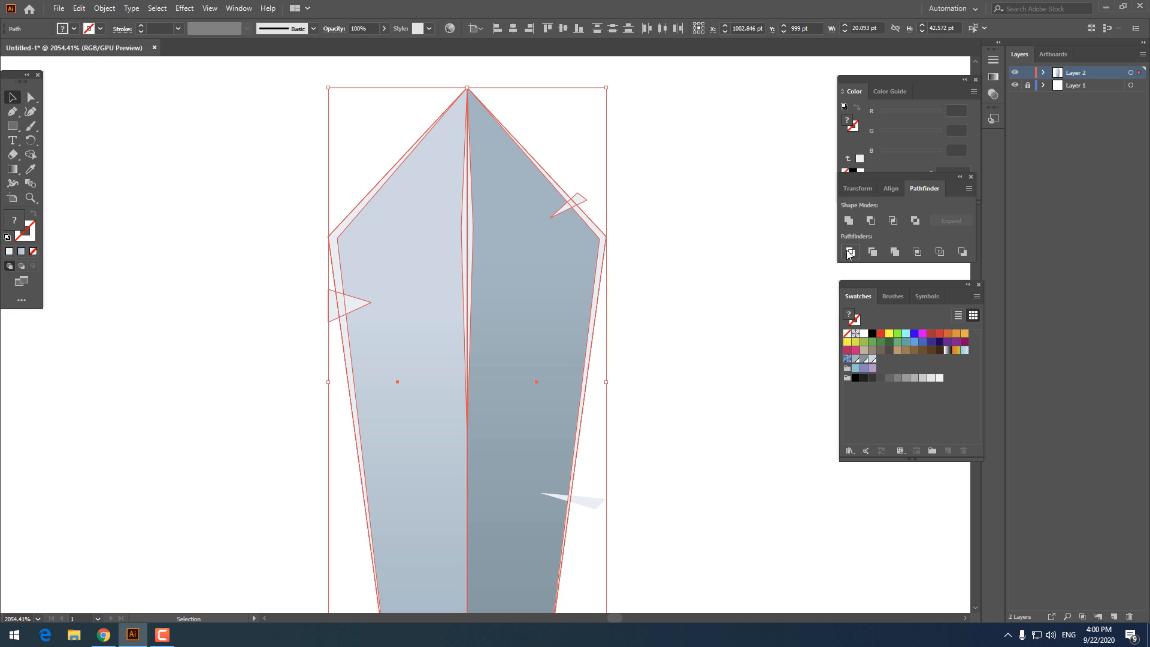
click(848, 252)
right_click(497, 246)
click(539, 343)
click(740, 486)
Step: Delete the pieces of the lower sliver on the right edge to cut a notch there
drag(676, 506, 624, 382)
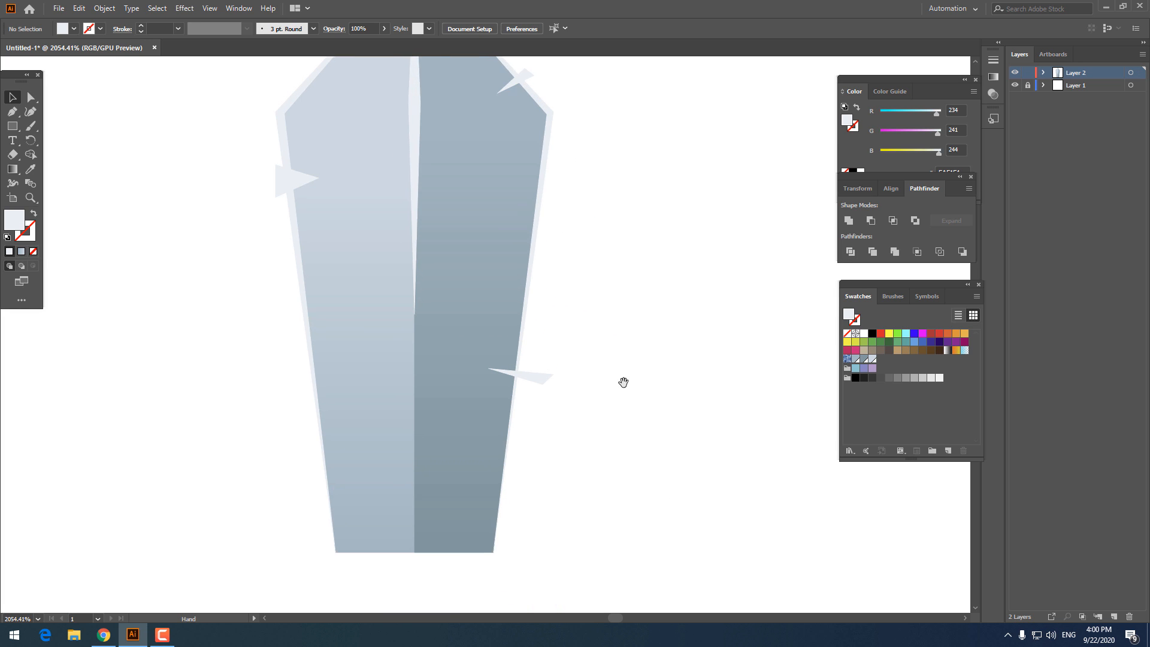
drag(534, 369, 847, 460)
drag(617, 442, 696, 431)
drag(649, 375, 344, 362)
key(Delete)
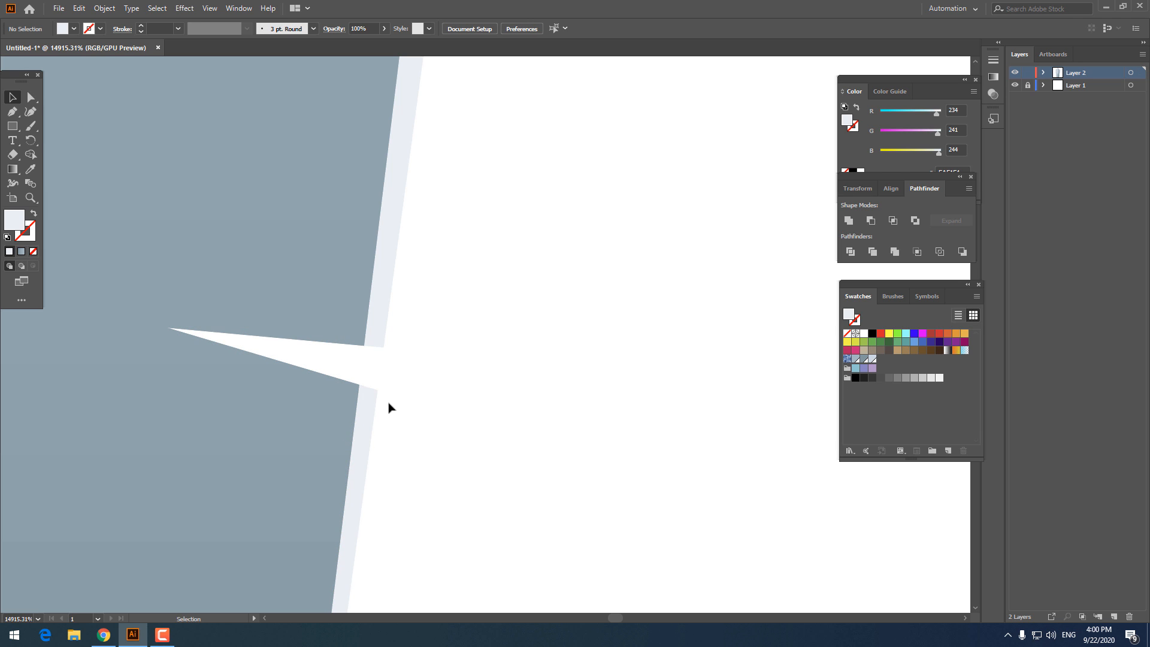
Step: Delete the outer, strip and inner pieces of the upper sliver to cut a notch above the right shoulder
key(z)
drag(448, 347, 395, 352)
drag(412, 78, 485, 318)
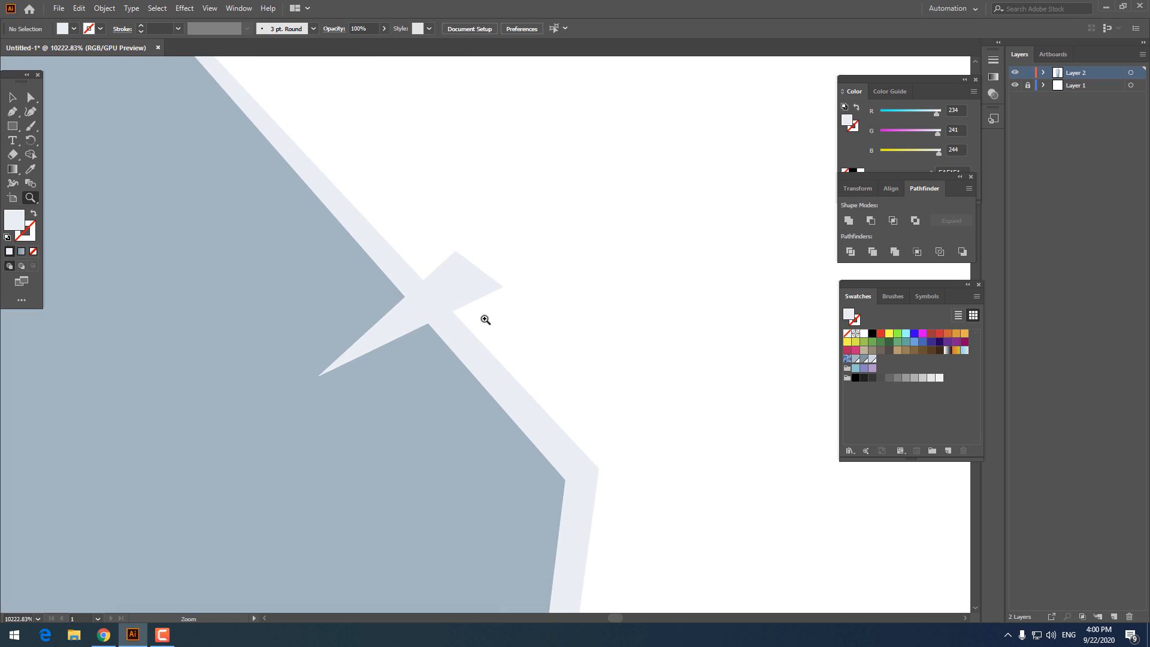
click(11, 99)
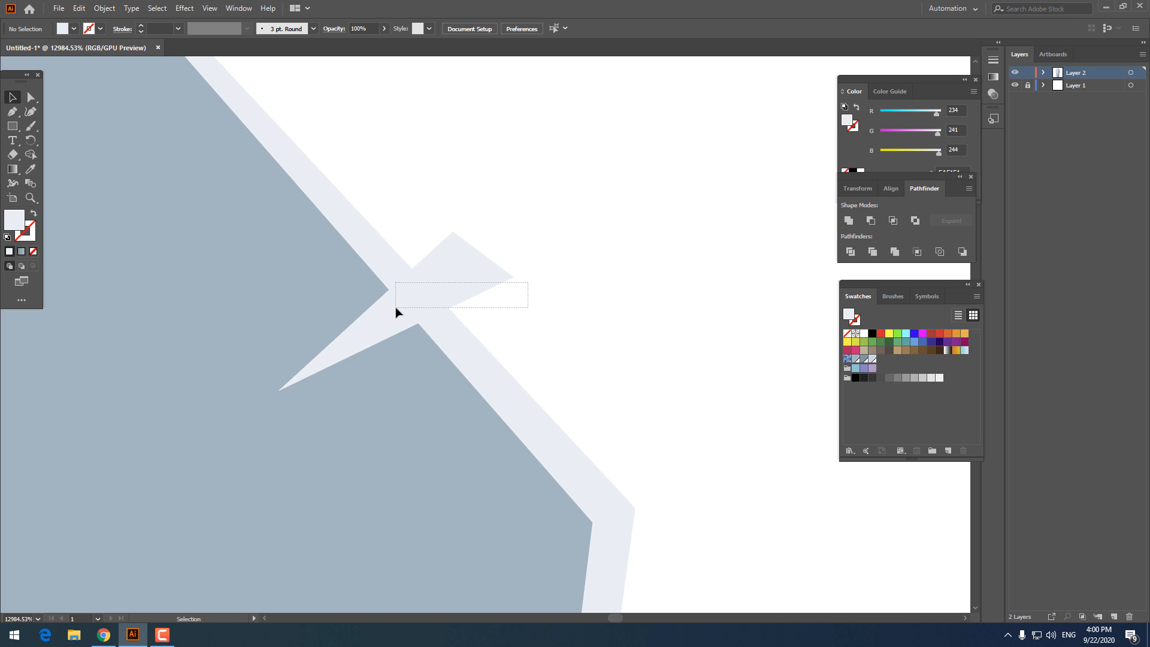
drag(396, 311, 395, 309)
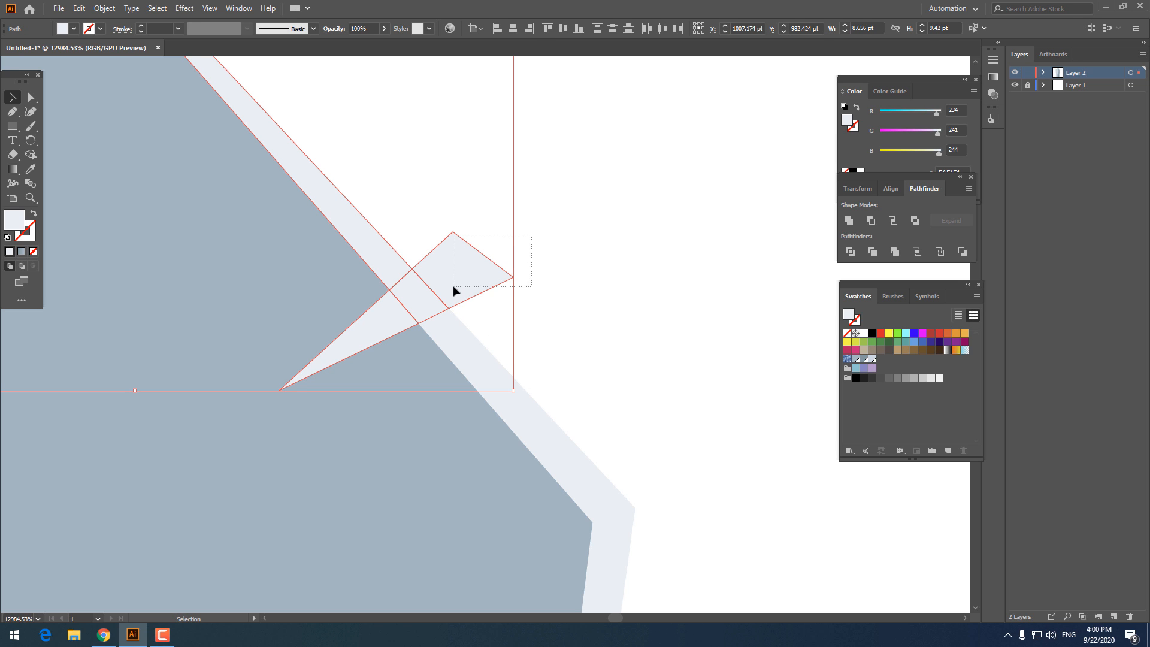
drag(453, 286, 454, 287)
key(Delete)
click(414, 302)
key(Delete)
click(381, 315)
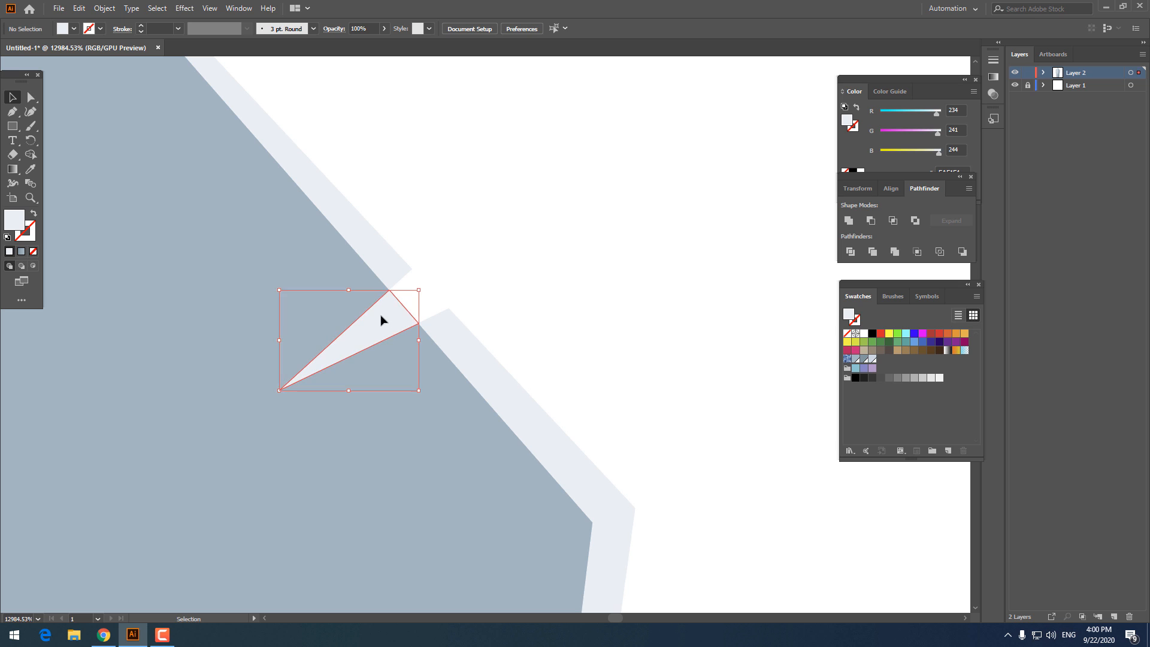
key(Delete)
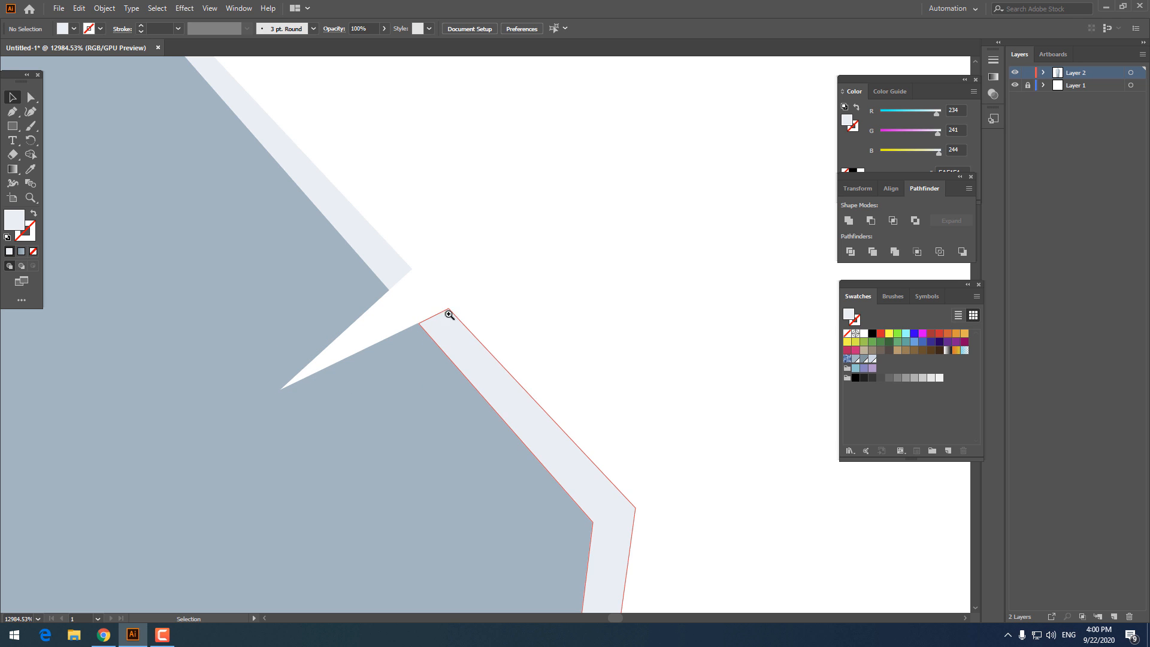
Step: Delete the triangle's pieces on the left edge to cut a notch below the left shoulder
key(z)
drag(445, 315, 8, 319)
drag(348, 370, 515, 415)
drag(206, 353, 406, 440)
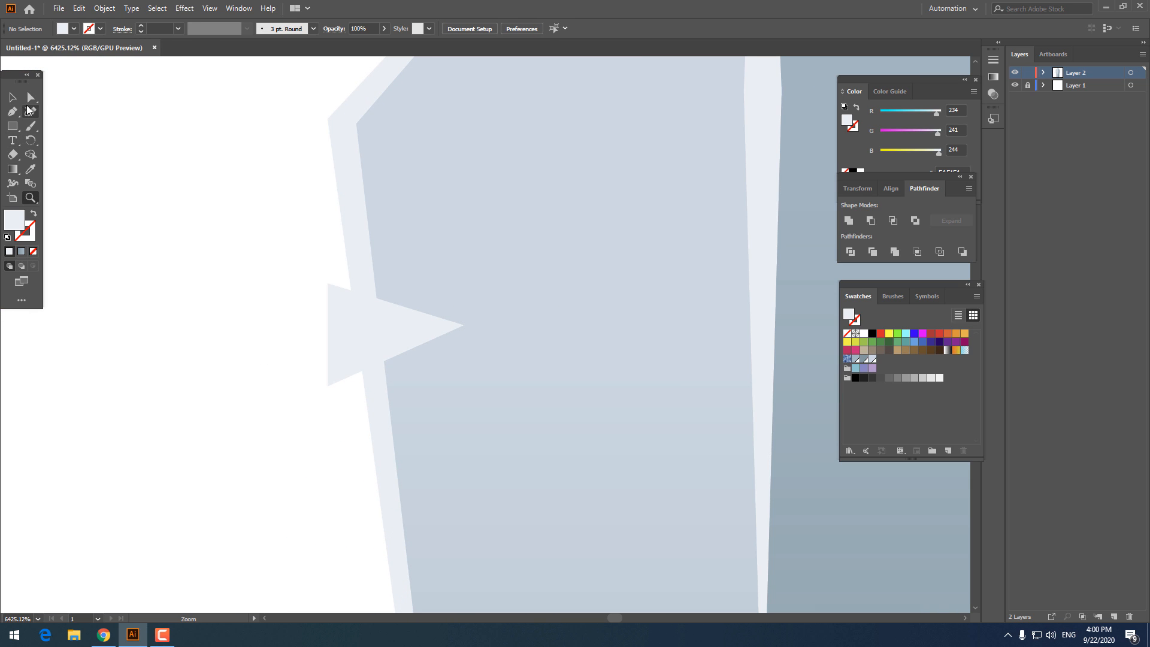
drag(395, 327, 396, 330)
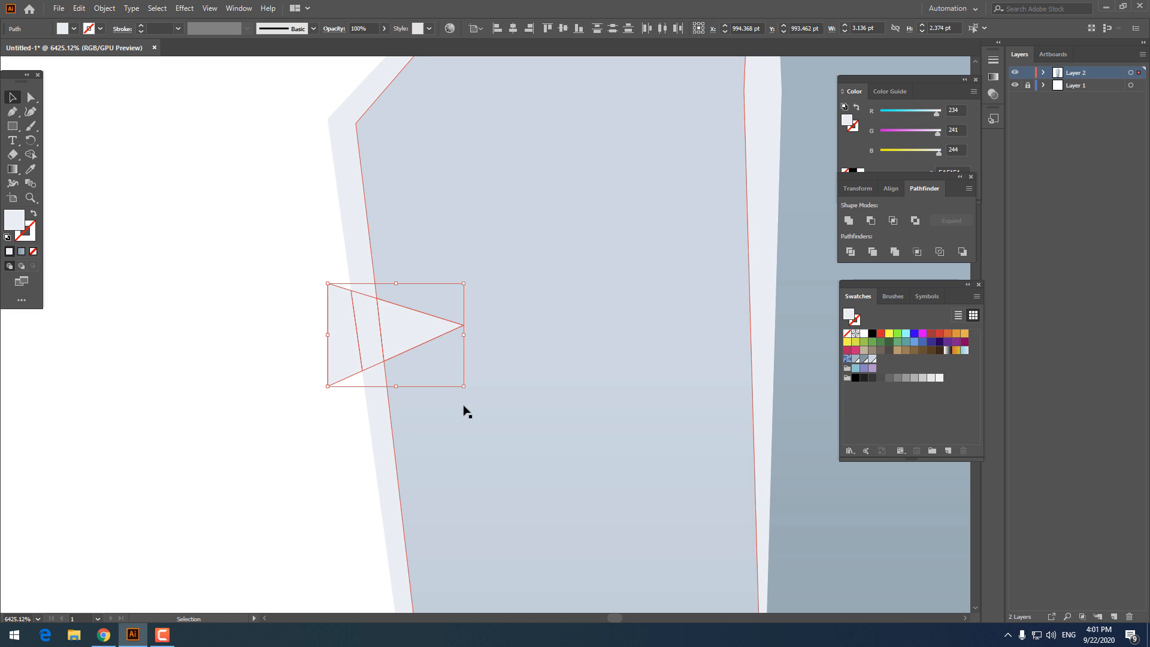
key(Delete)
key(z)
drag(475, 280, 105, 328)
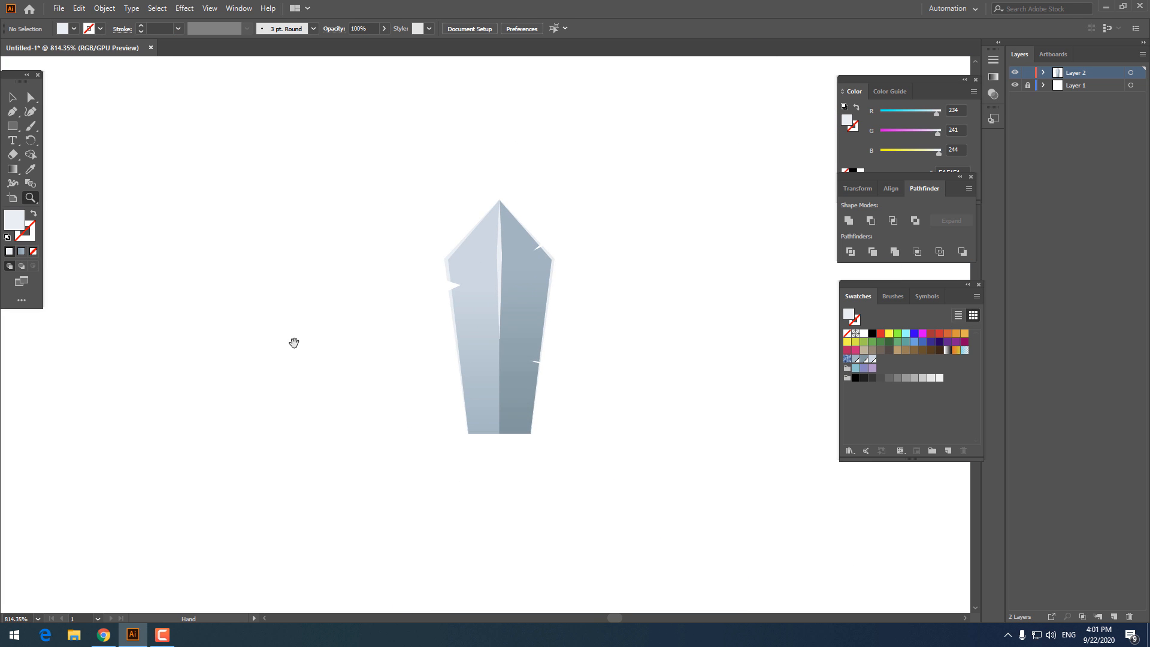
Step: Draw a slanted four-sided band, about 8.4 by 9.3 pt overall, across the blade's left half below the notch
drag(368, 386, 260, 346)
drag(377, 327, 416, 327)
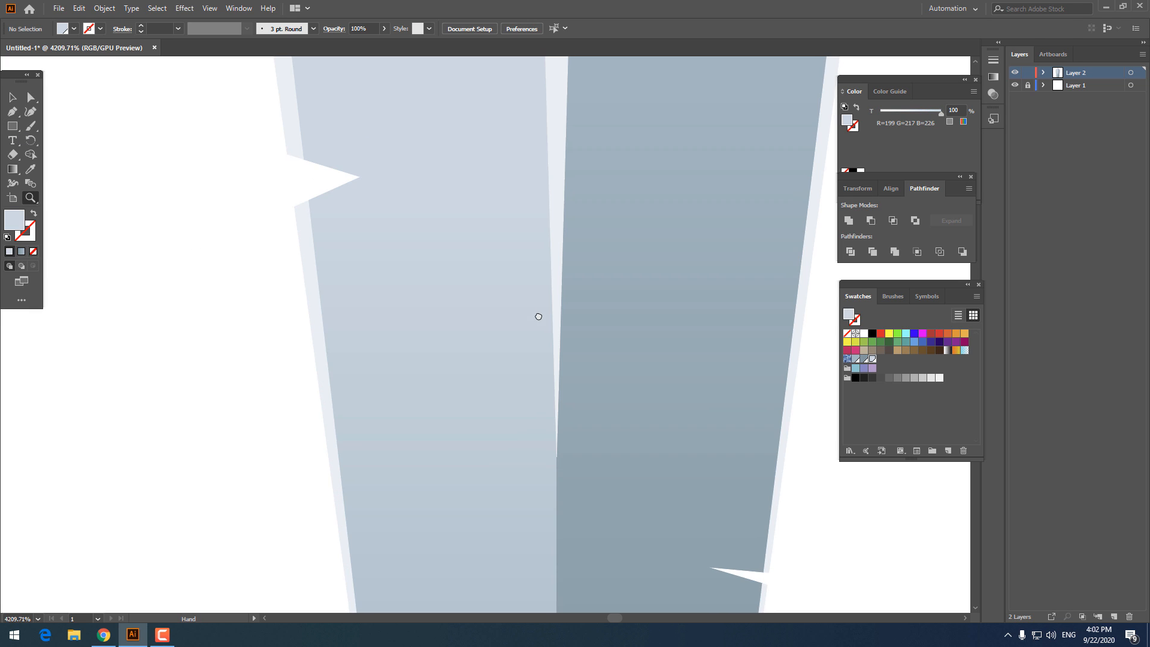
drag(539, 316, 516, 306)
click(13, 112)
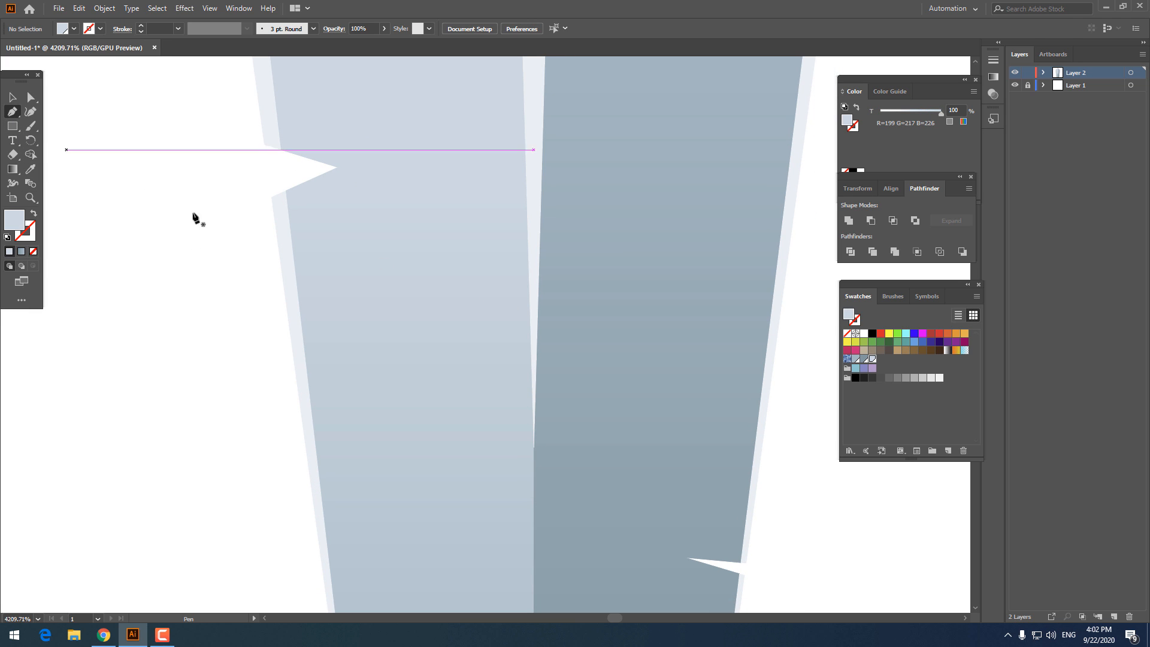
click(291, 238)
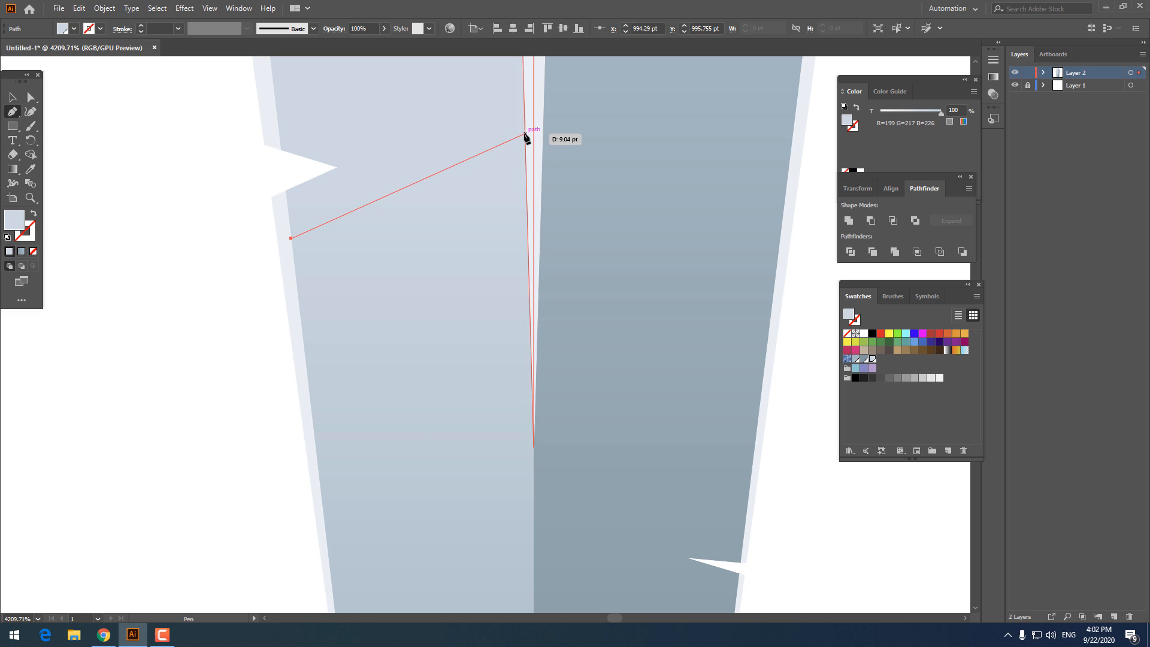
click(525, 130)
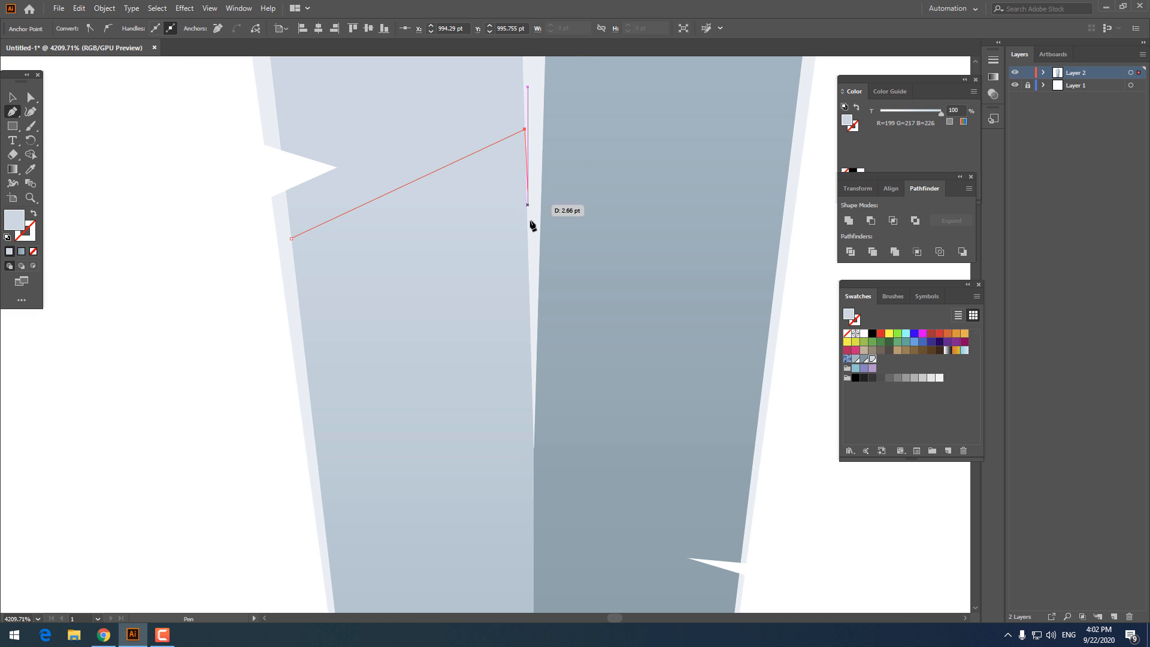
click(530, 303)
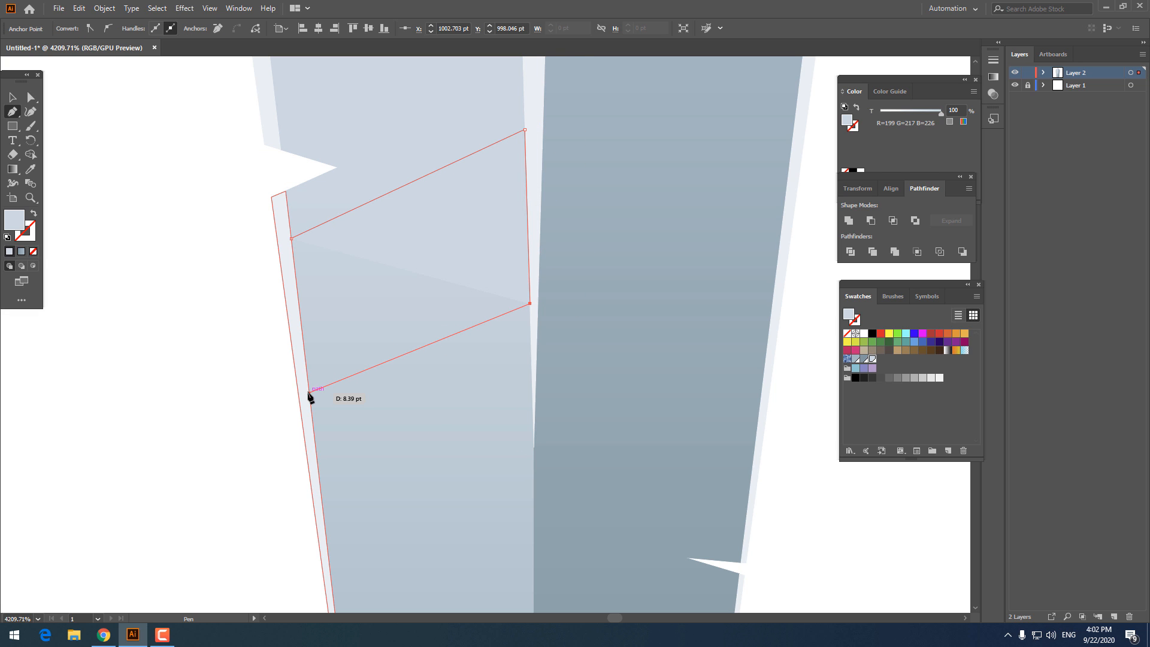
click(308, 392)
click(292, 238)
Step: Give the slanted band the pale colour of the blade's edge highlight, set its opacity to 50%, and deselect it
key(z)
drag(417, 194, 270, 252)
drag(249, 289, 181, 347)
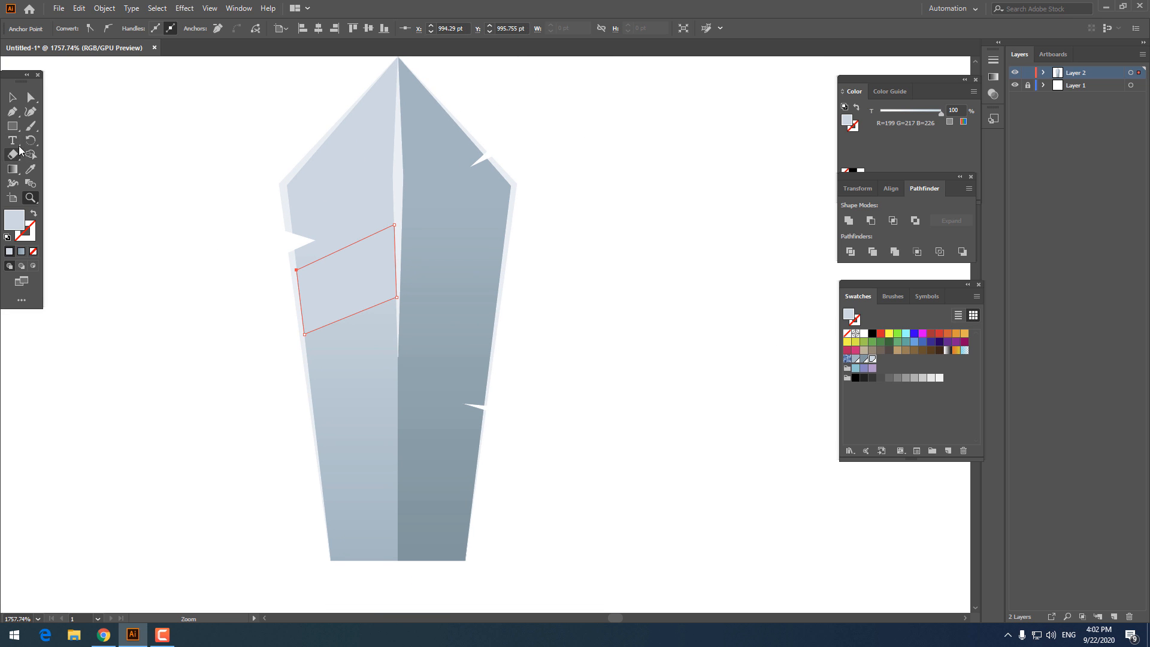
click(283, 184)
key(z)
drag(235, 170, 240, 206)
key(v)
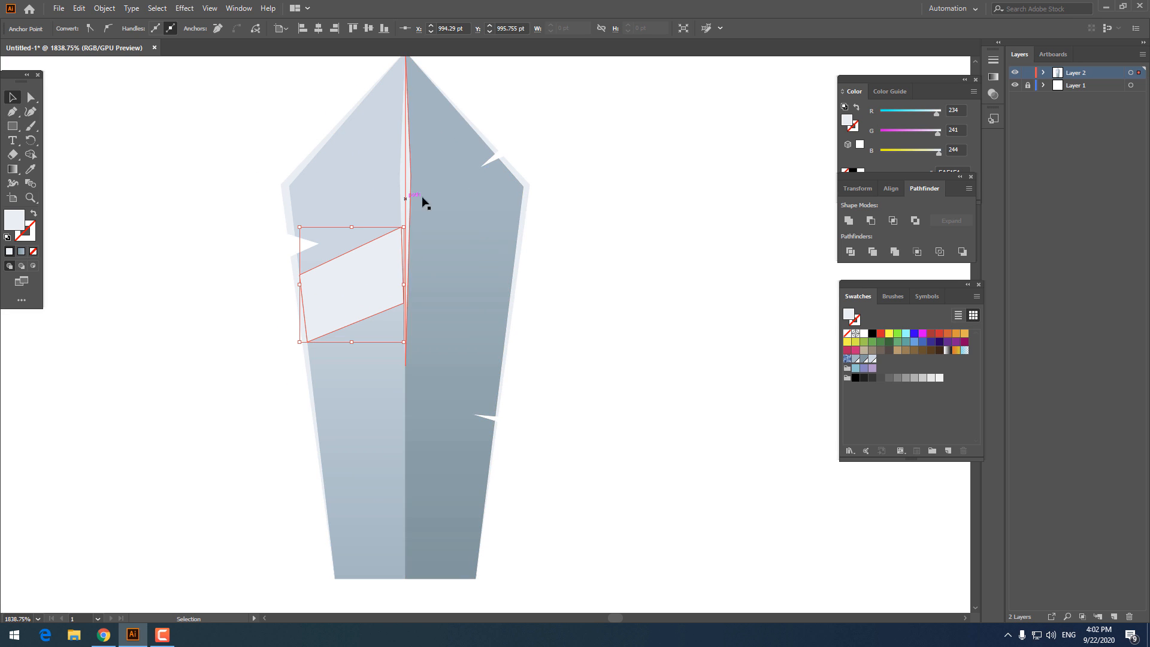
click(372, 270)
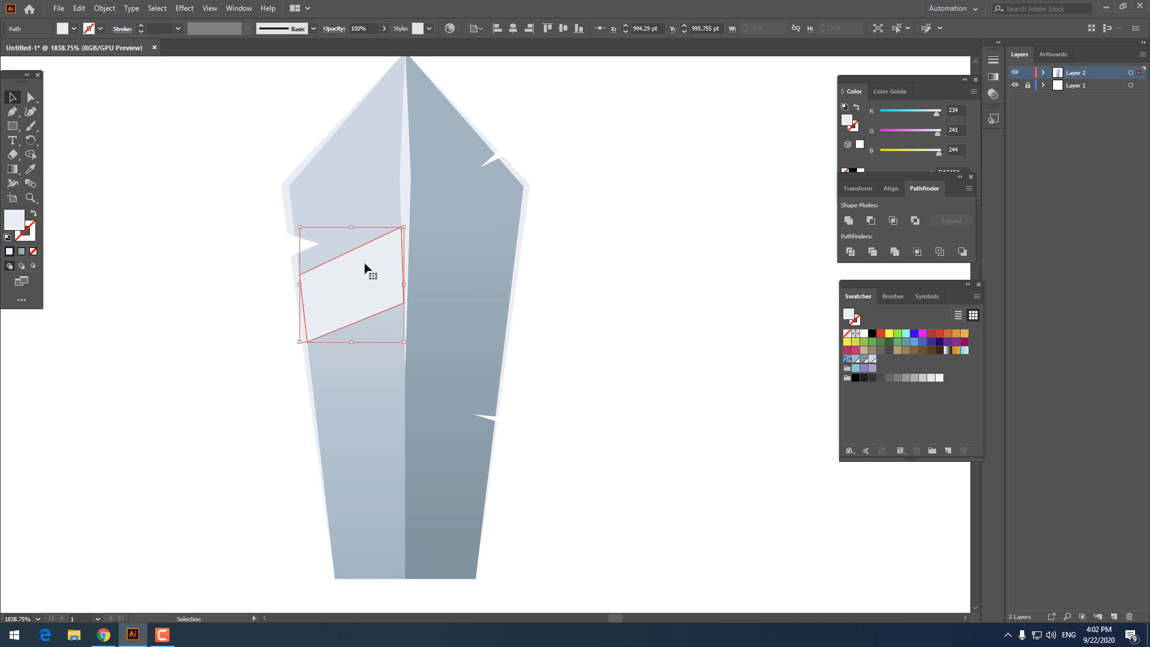
text(50)
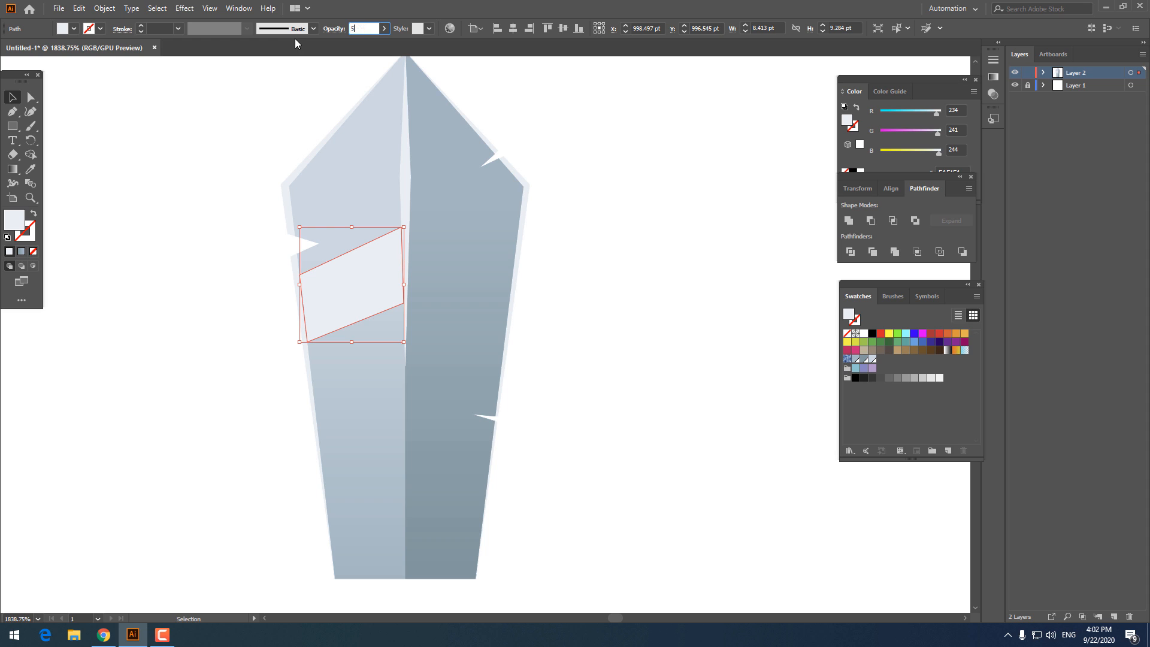
key(Return)
click(712, 423)
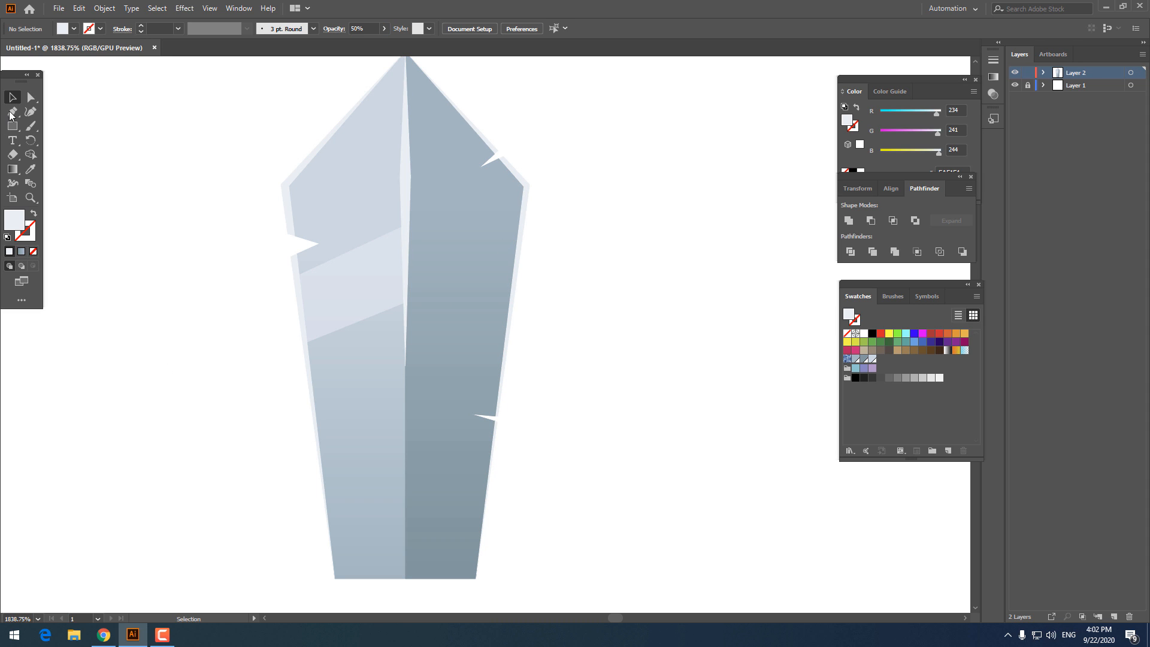
Step: Draw a second, narrower slanted band below the first on the left half and copy the first band's appearance onto it
click(312, 378)
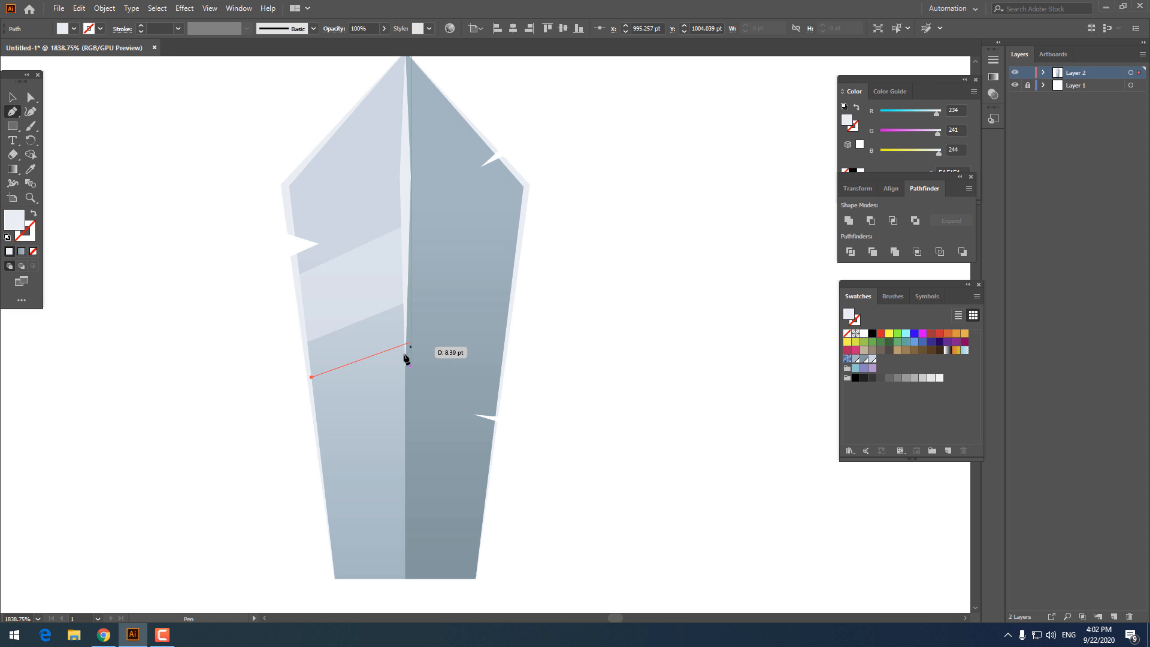
click(403, 354)
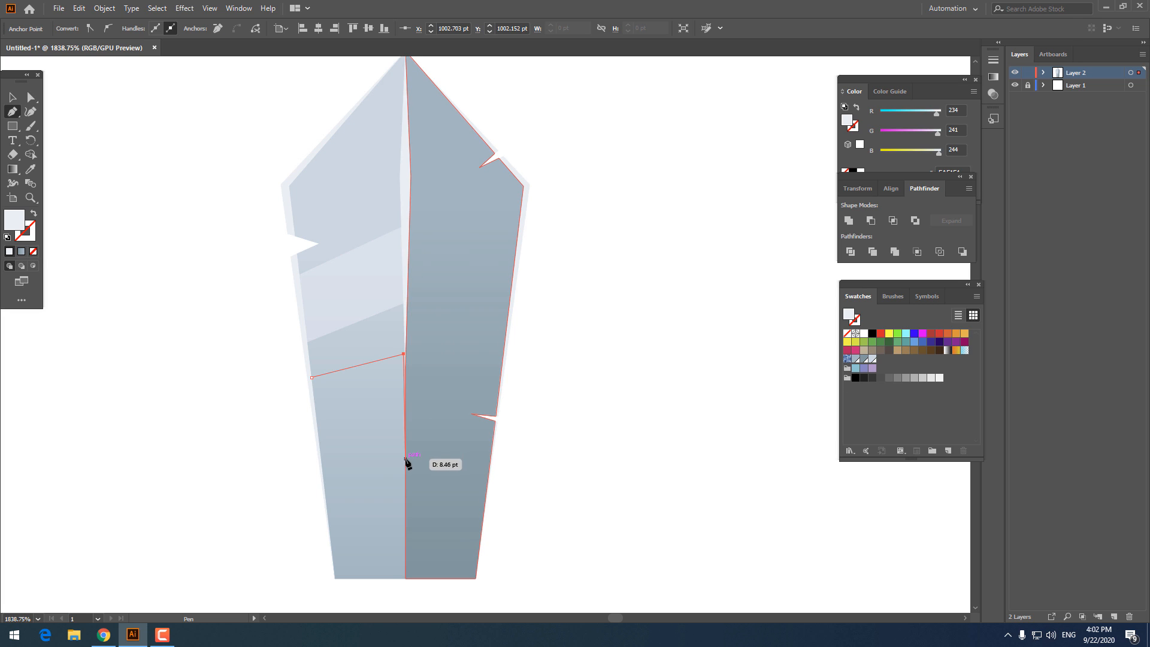
click(405, 402)
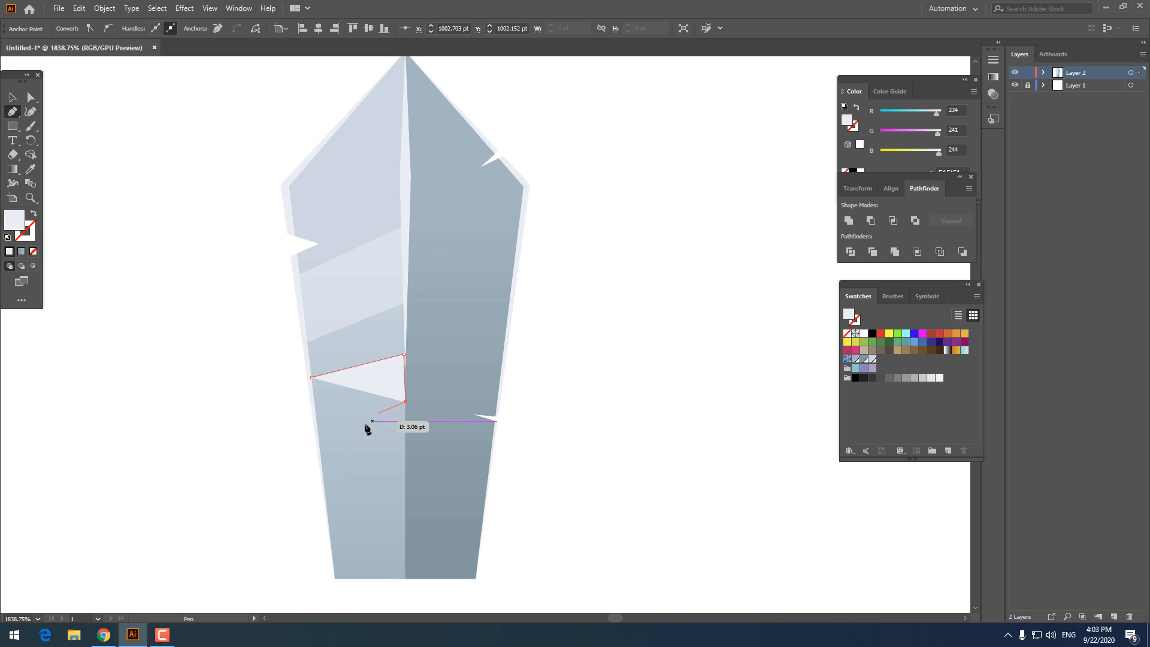
click(317, 432)
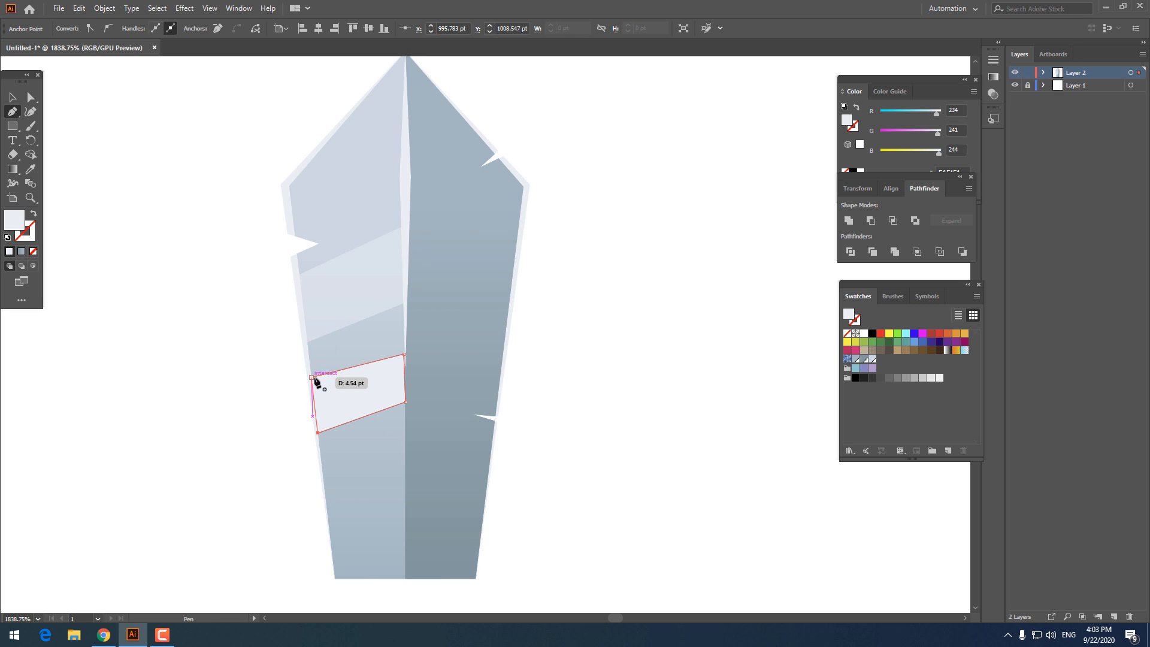
click(333, 274)
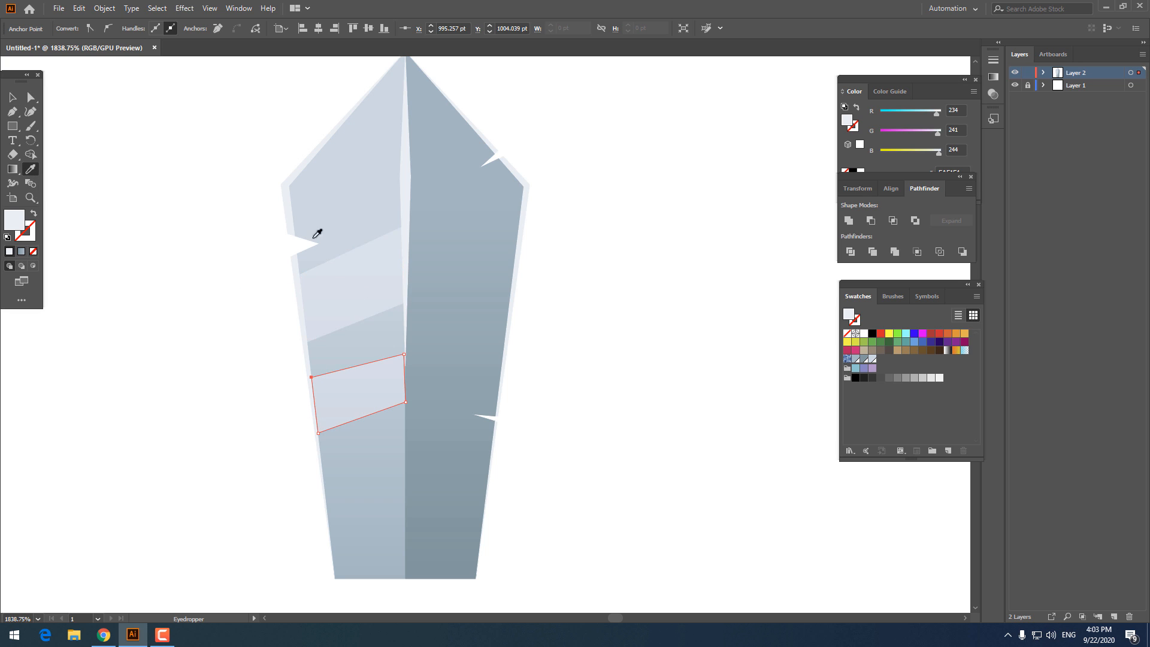
key(z)
drag(350, 244, 204, 301)
click(12, 97)
click(470, 442)
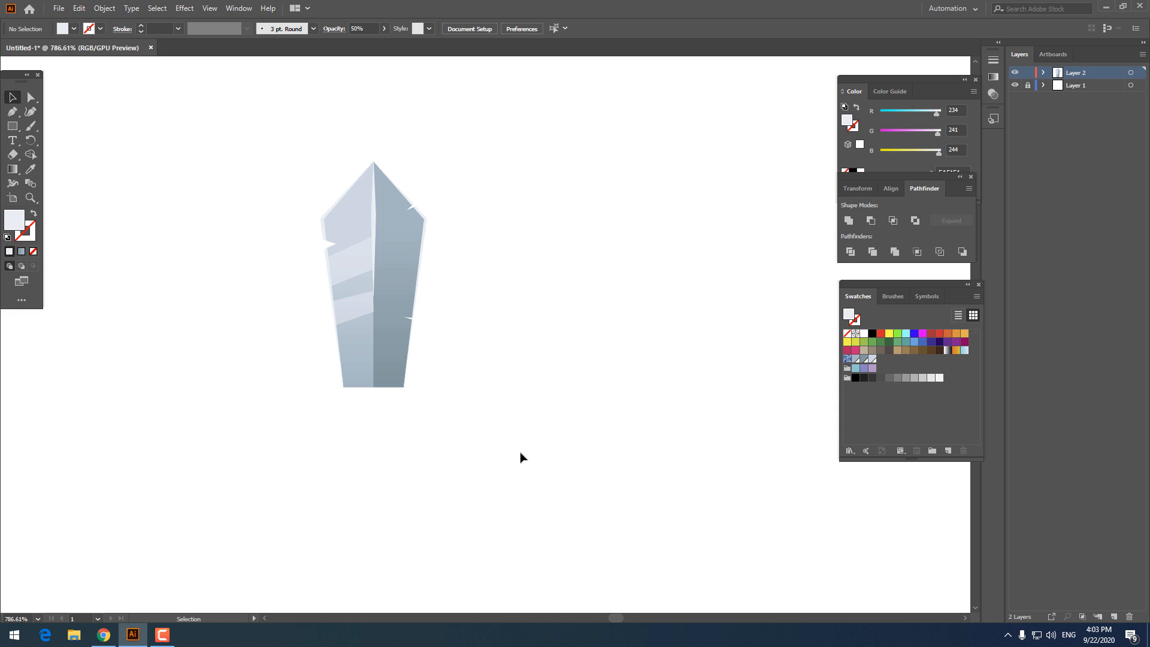
Step: Extend the lower band across the blade's right half by moving its two inner corners to the right edge
key(z)
drag(374, 279, 299, 293)
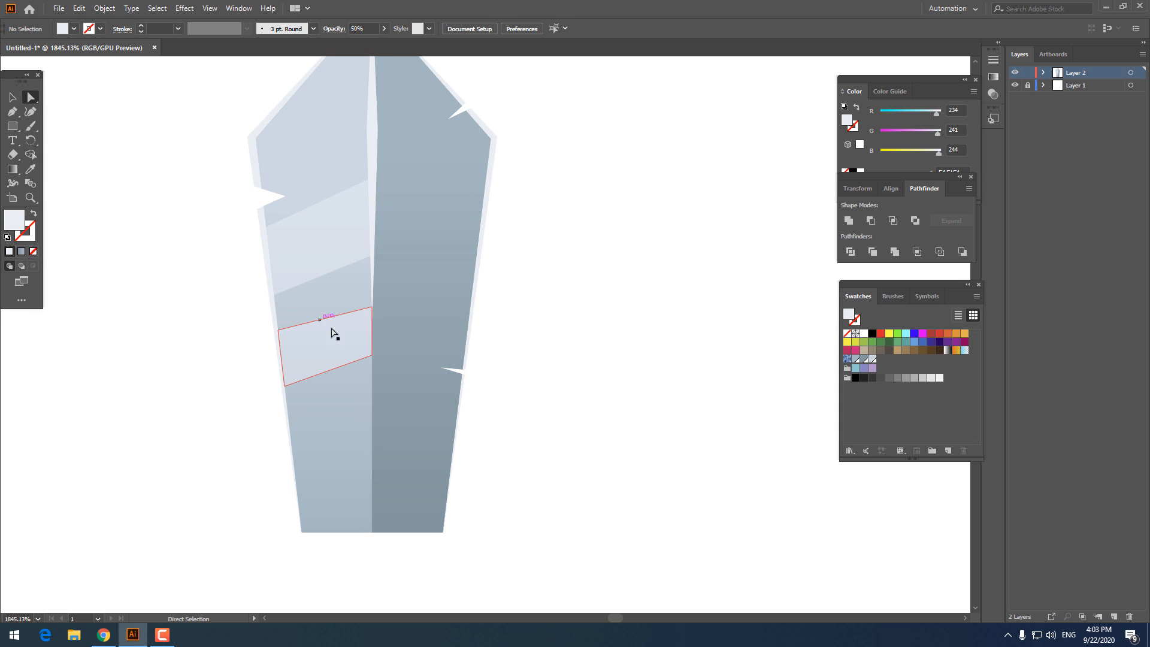
click(333, 333)
drag(372, 308, 479, 250)
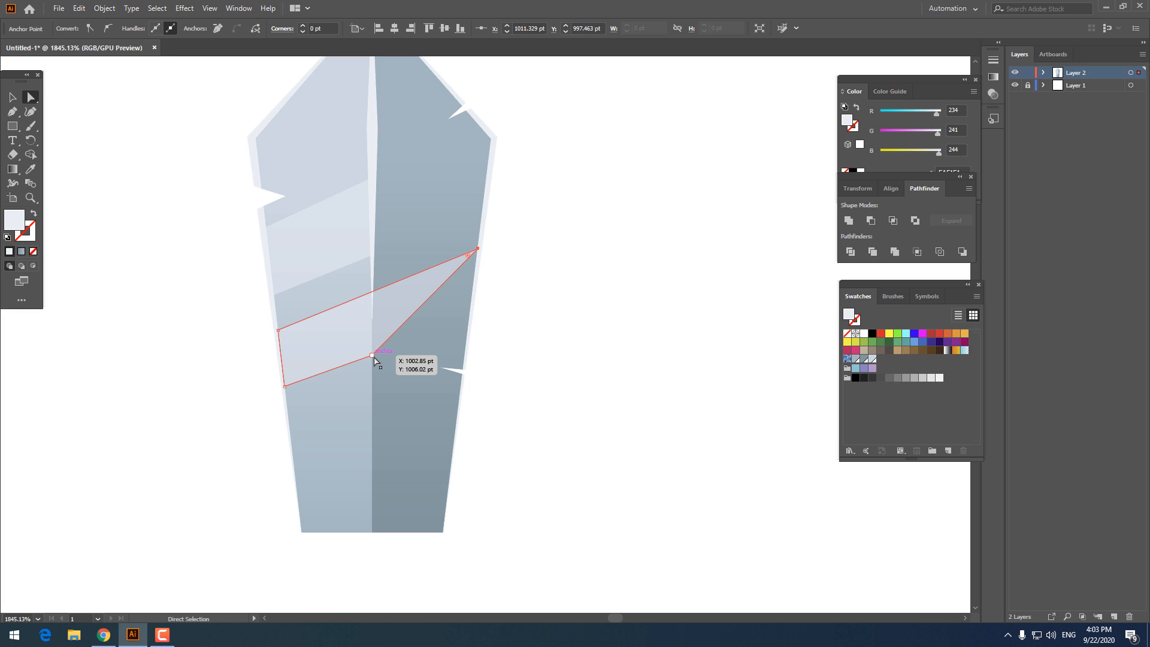
drag(374, 358, 471, 307)
click(556, 415)
Step: Extend the upper band across to the right edge, its top corner at the right shoulder and its slant kept parallel
drag(368, 180, 492, 143)
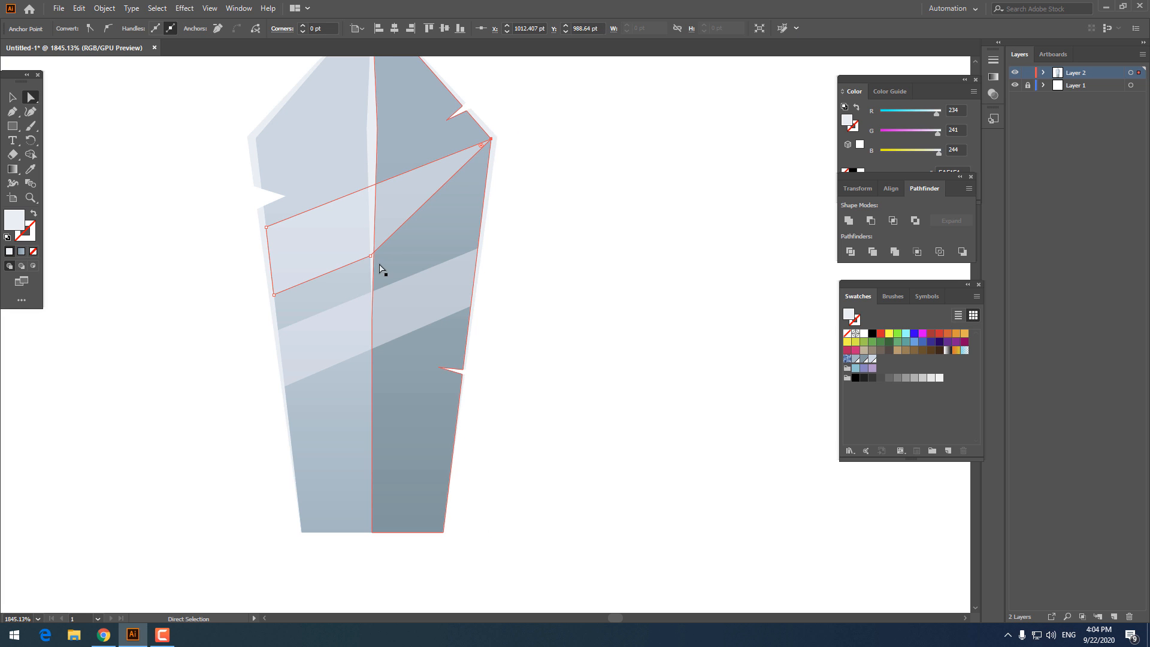
click(372, 259)
drag(370, 258, 484, 209)
key(z)
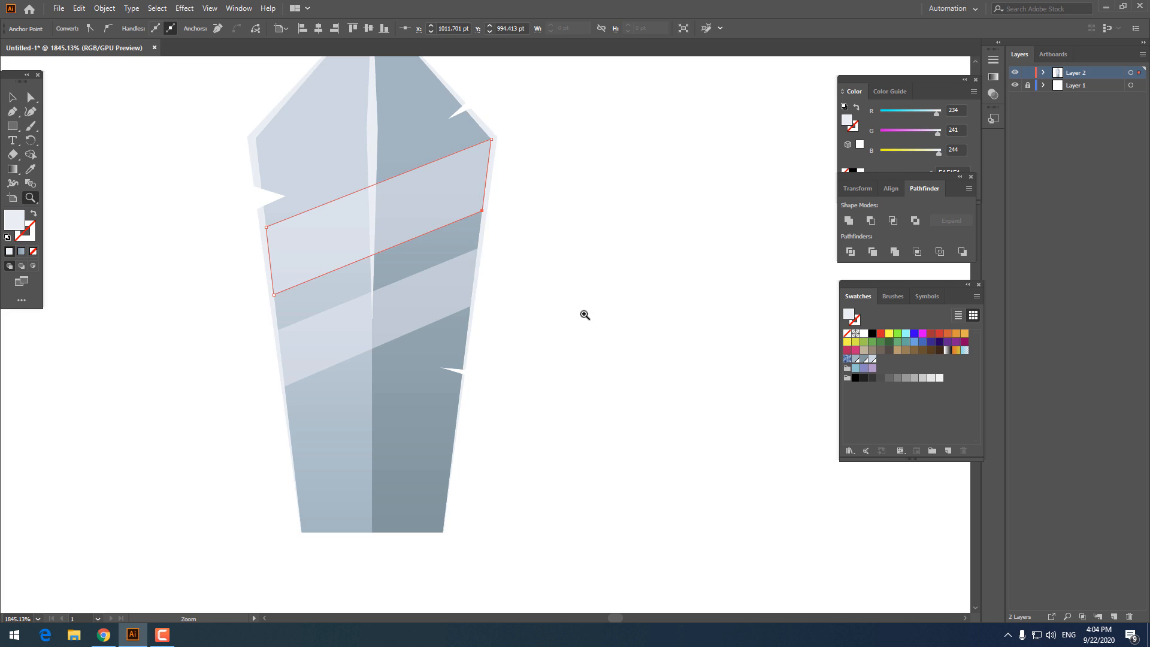
drag(611, 327, 432, 361)
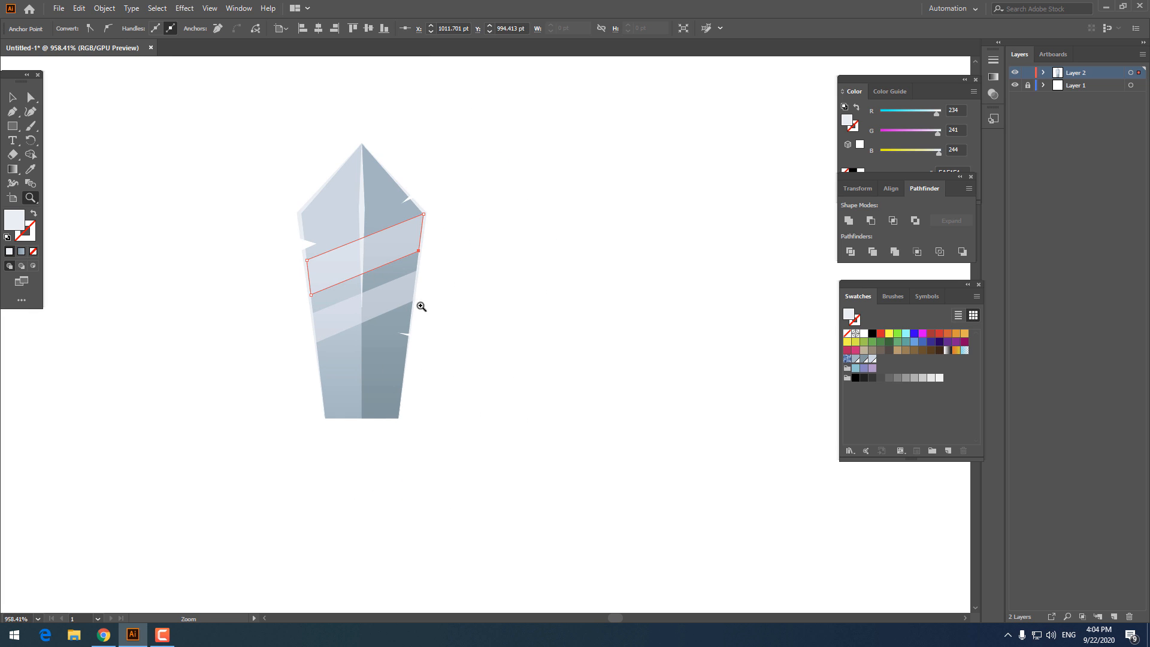
Step: Add anchor points where the upper band crosses the centre line and raise both to bend the band at the middle
drag(381, 275, 479, 340)
drag(355, 289, 423, 314)
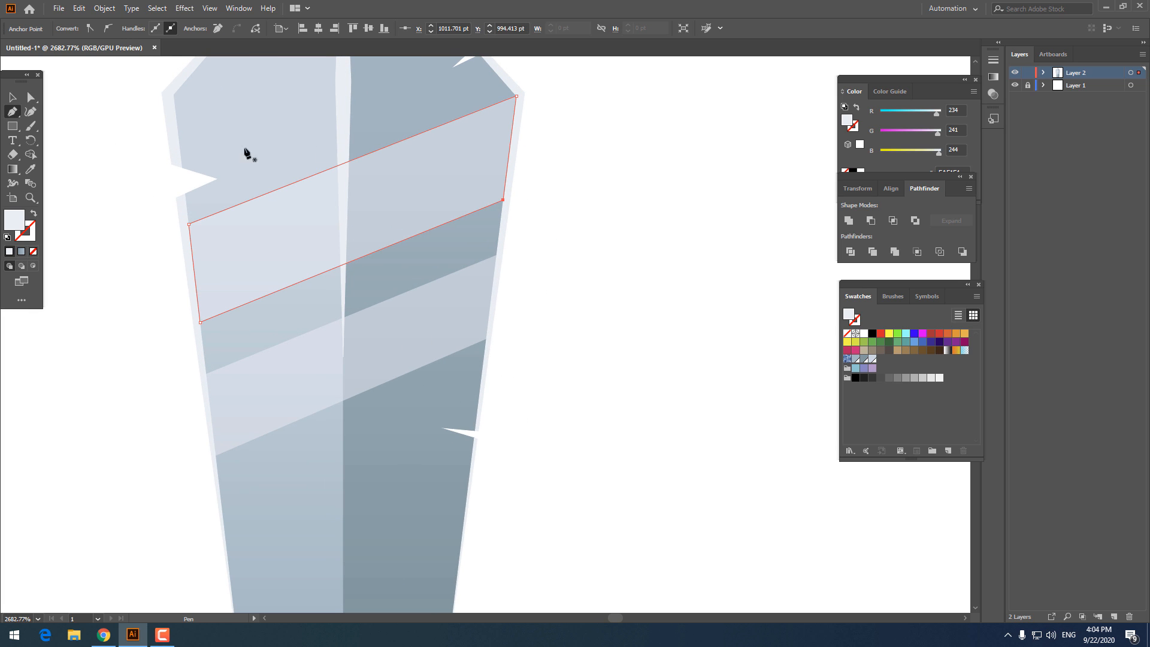
click(344, 163)
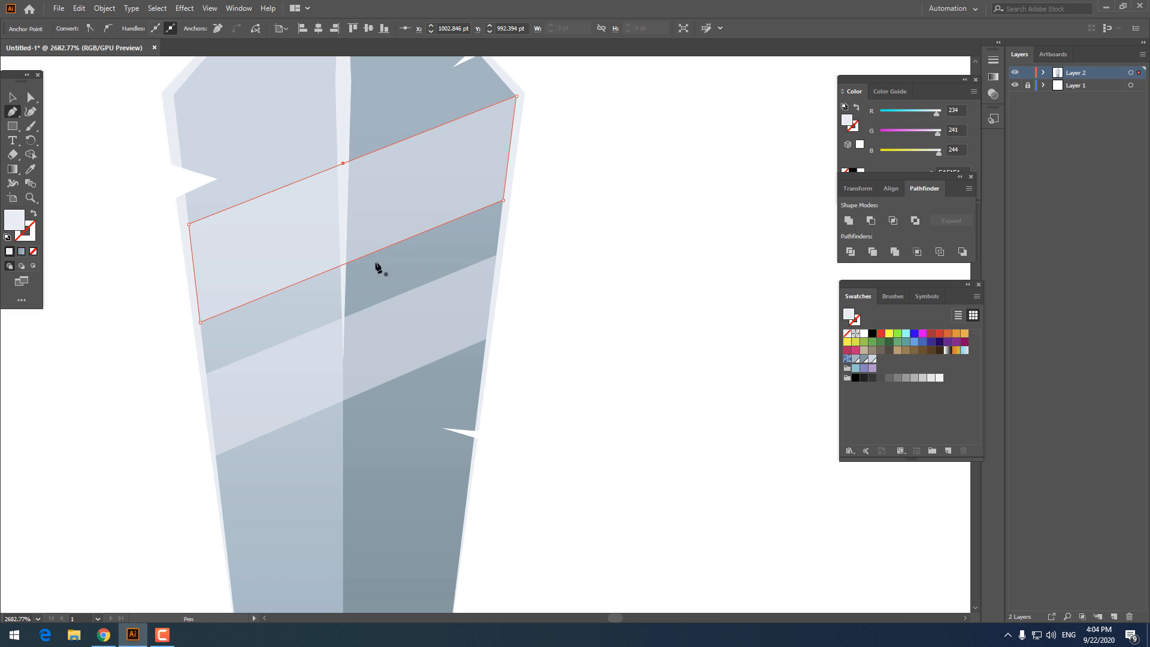
click(344, 264)
shift+click(346, 264)
drag(346, 264, 352, 227)
key(z)
drag(352, 201, 323, 241)
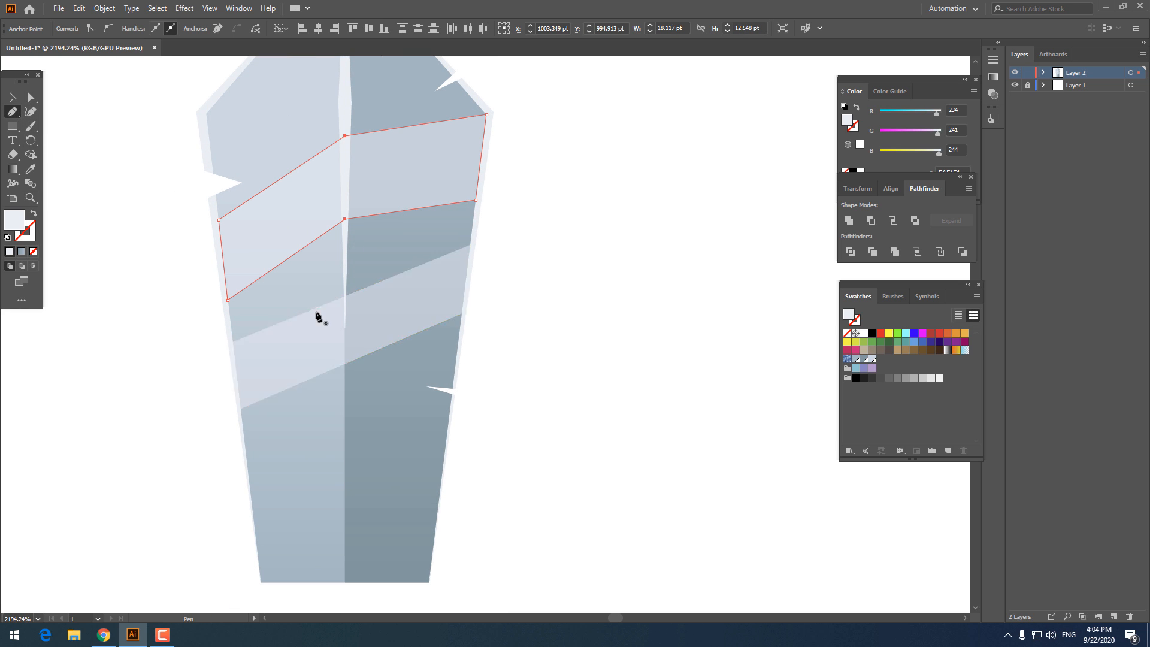
Step: Add anchor points to the lower band where its top and bottom edges cross the blade's centre line
click(345, 296)
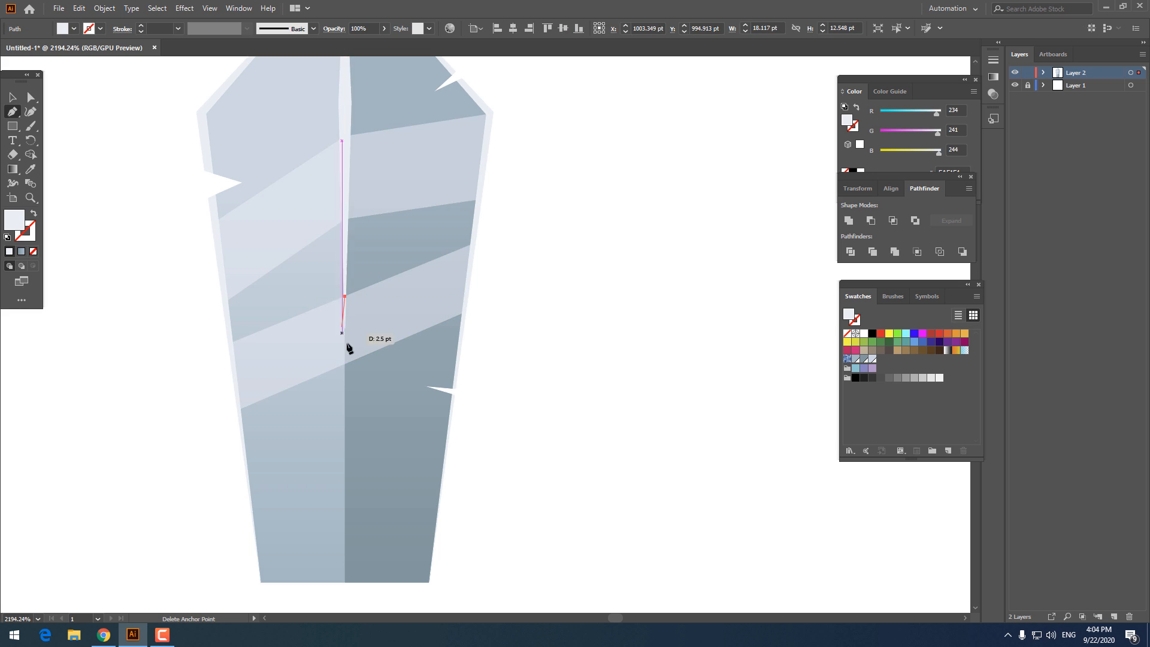
key(z)
drag(365, 359, 509, 346)
click(14, 98)
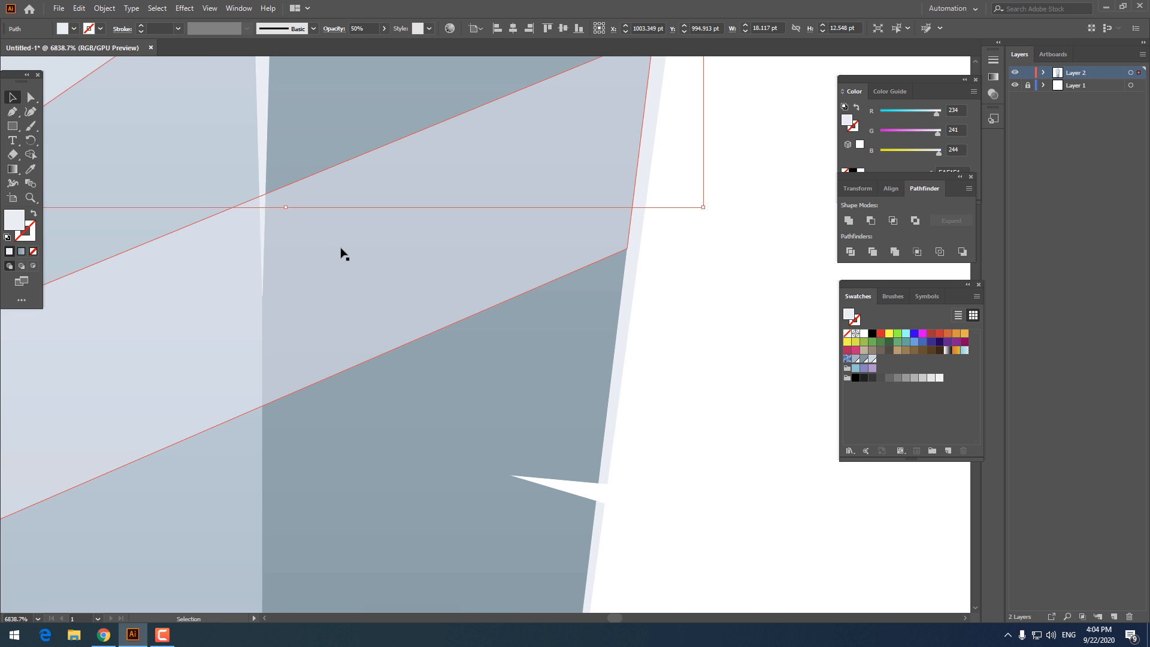
click(341, 250)
click(16, 113)
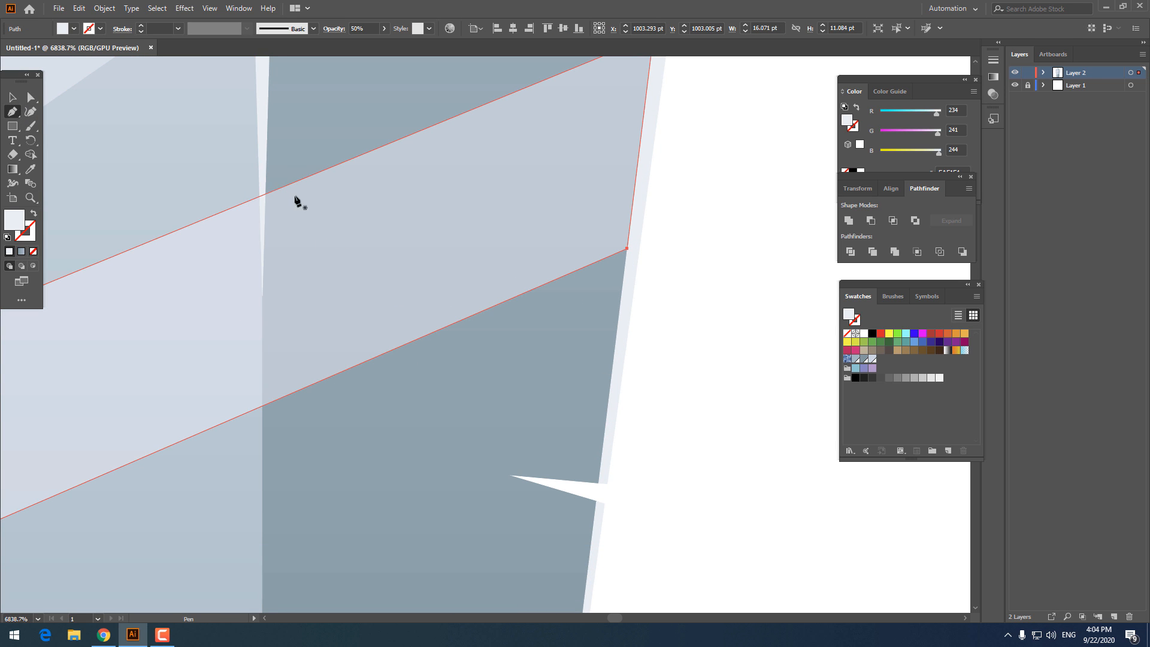
click(262, 194)
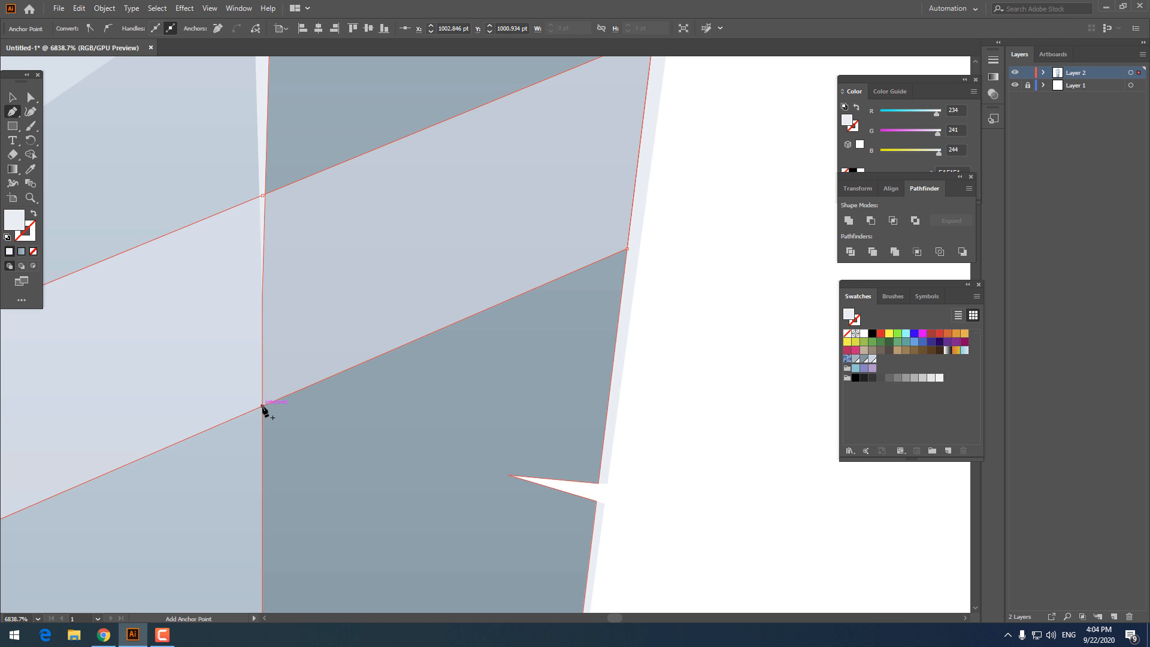
click(262, 406)
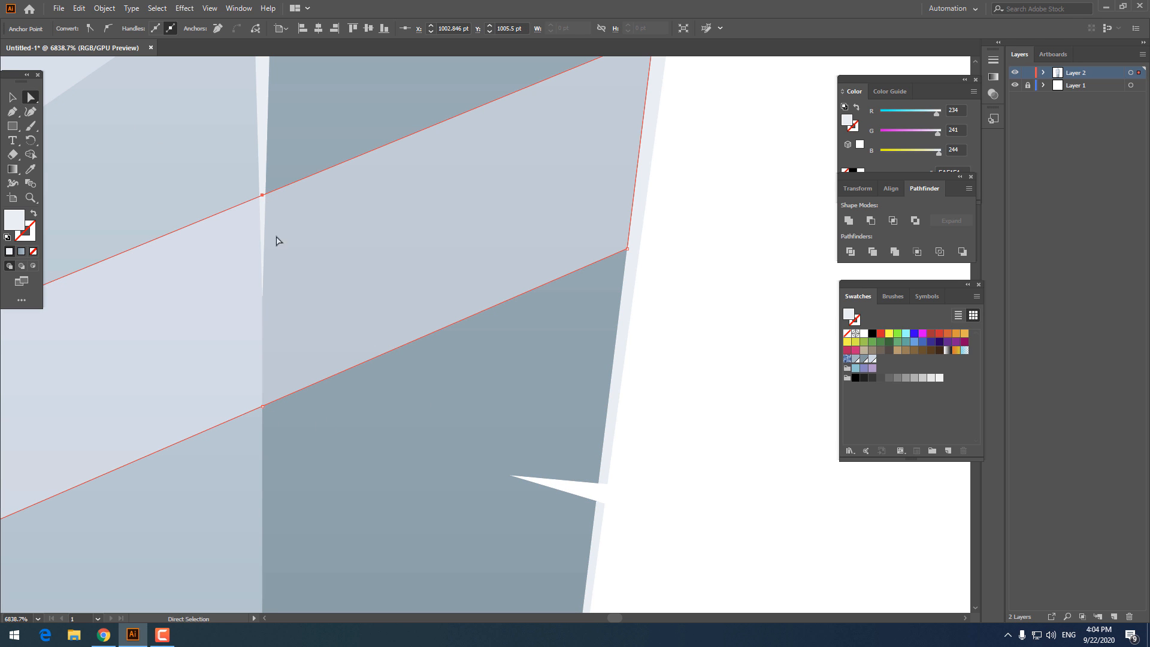
Step: Raise both centre points of the lower band so it bends like the upper one, and deselect it
shift+click(263, 407)
key(z)
drag(377, 303, 285, 333)
click(12, 95)
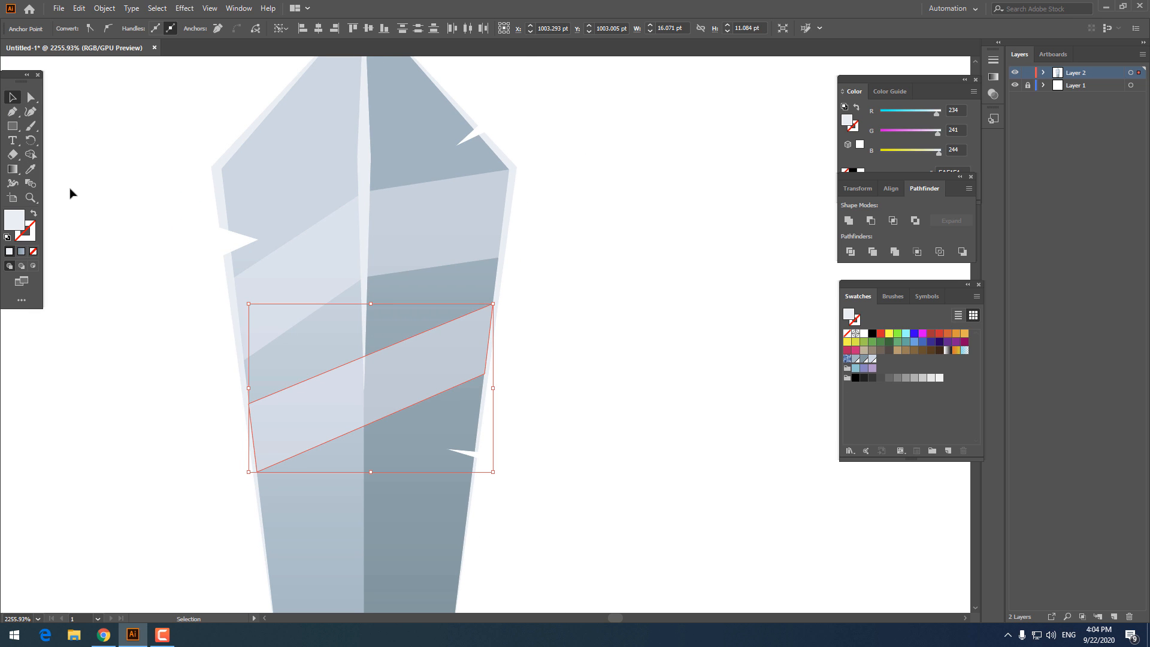
key(Up)
key(Up)
key(Up)
click(580, 394)
Step: Group all the pieces of the blade, including both reflection bands, and deselect the group
key(z)
drag(554, 300, 356, 434)
drag(436, 481, 444, 437)
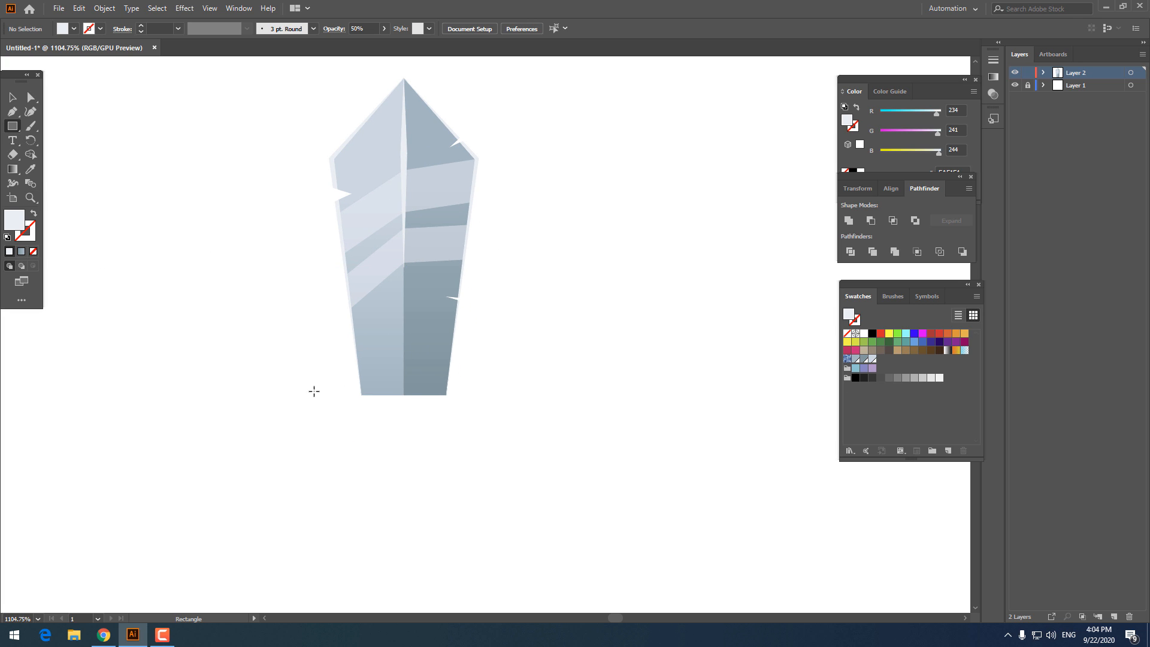
drag(337, 184, 236, 48)
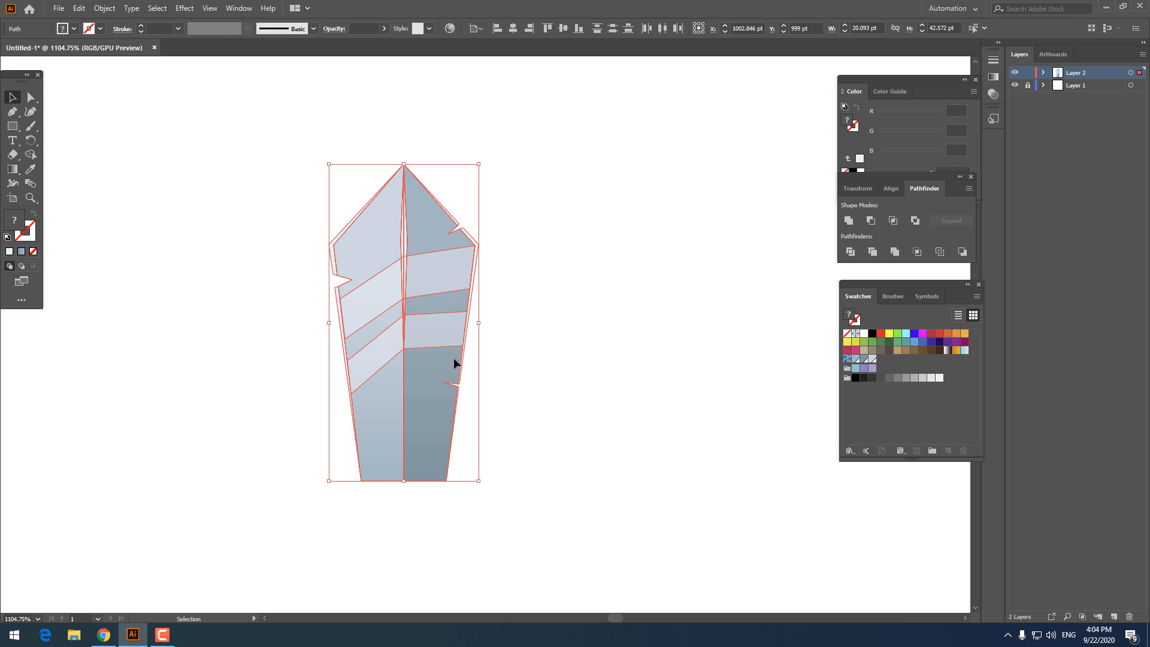
right_click(392, 339)
click(436, 412)
click(527, 486)
Step: Draw a rectangle about 32 by 5.2 pt along the blade's base and centre it horizontally with the blade
drag(529, 490, 520, 419)
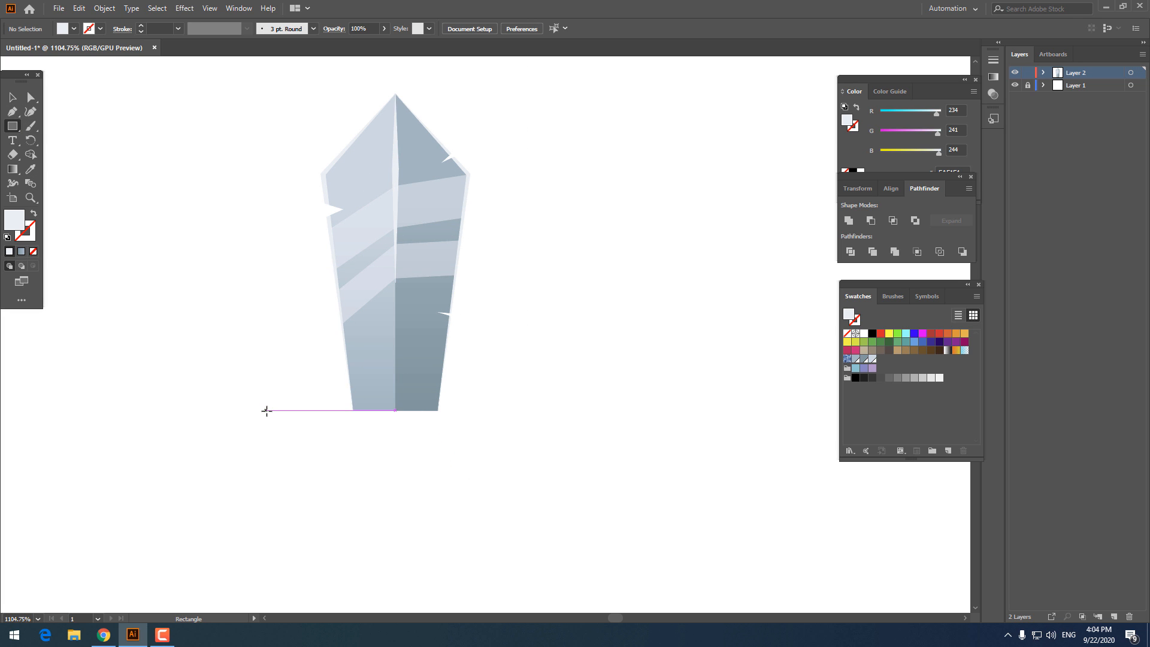
drag(266, 411, 506, 449)
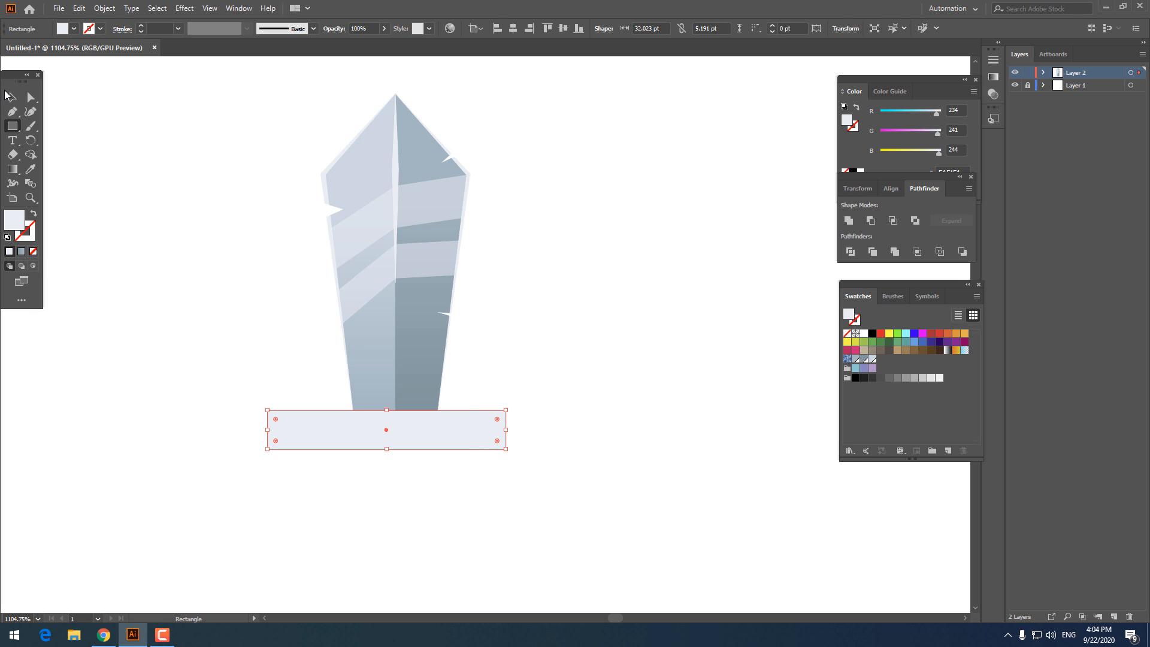
click(7, 96)
drag(440, 473, 311, 197)
click(513, 29)
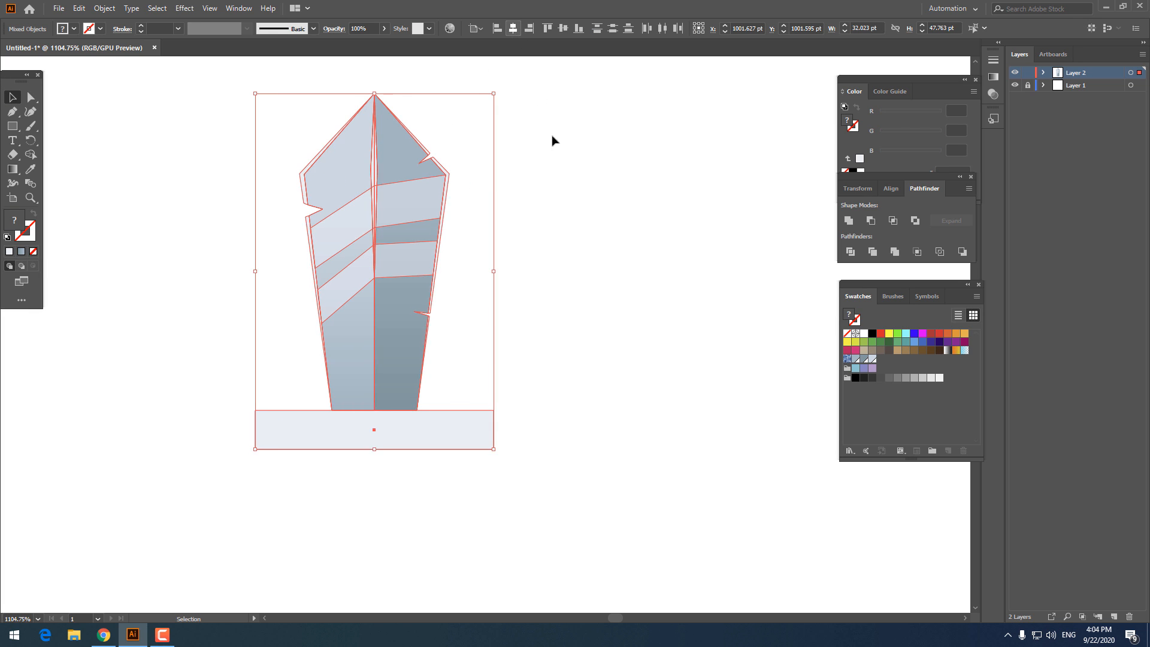
Step: Narrow the guard rectangle evenly from both sides to about 29.2 pt wide and deselect it
click(531, 381)
click(479, 436)
drag(494, 430, 480, 429)
click(426, 462)
Step: Fill the guard rectangle with golden yellow FFBC00 and deselect it
key(z)
click(424, 464)
click(18, 101)
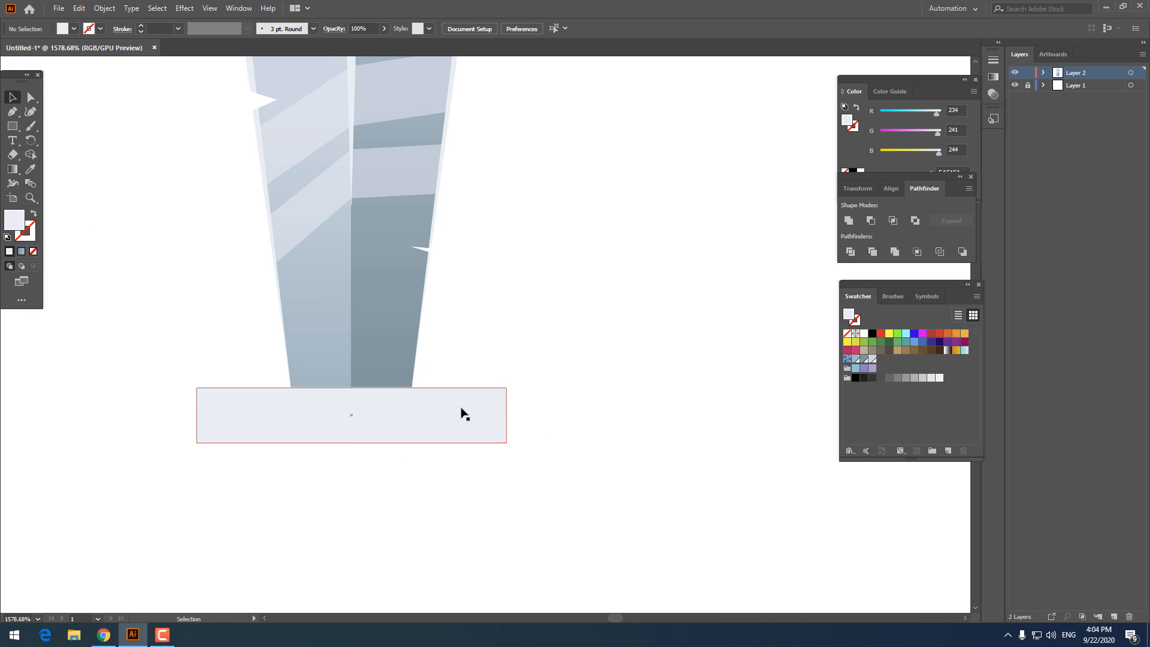
click(462, 411)
double_click(16, 226)
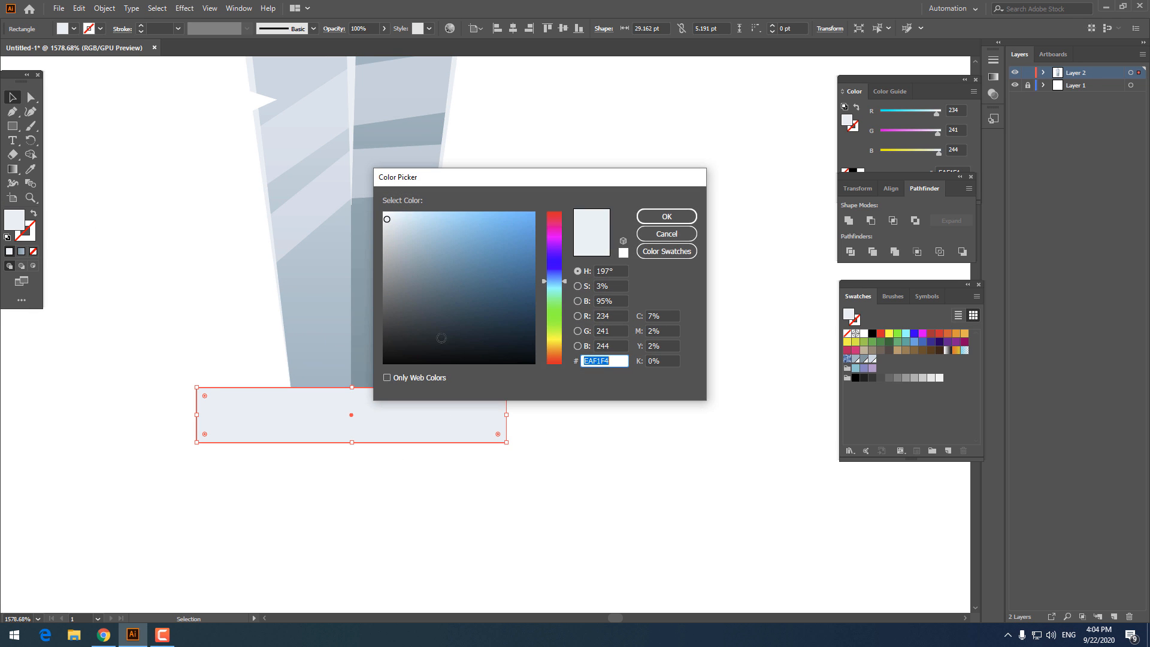
click(551, 345)
drag(504, 242, 538, 210)
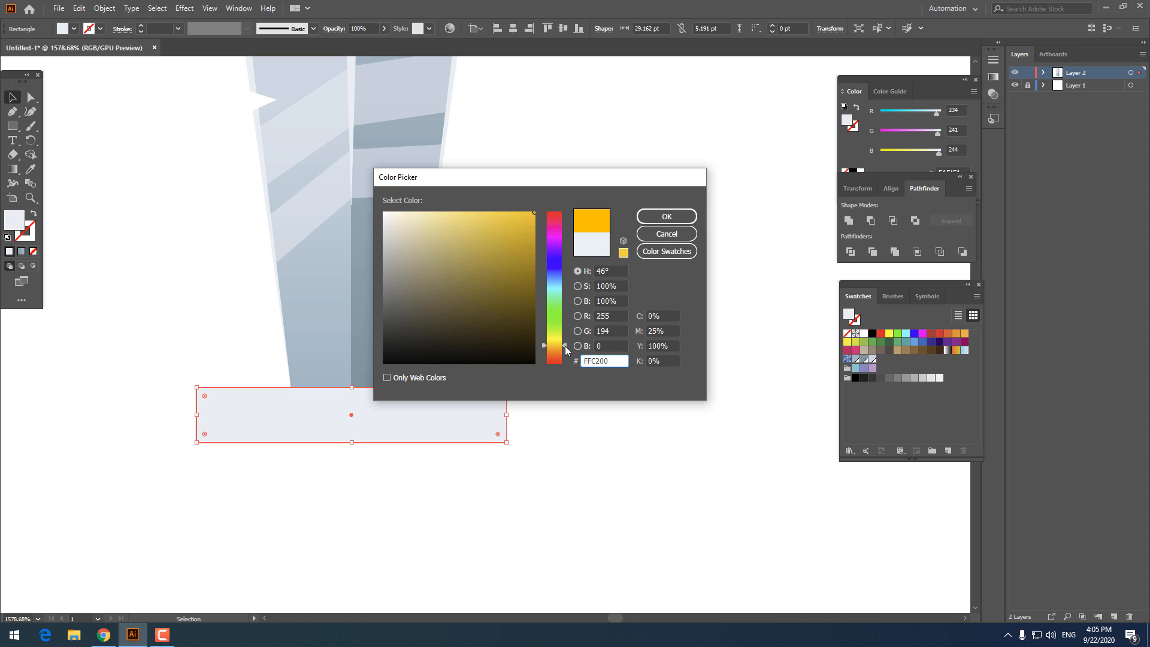
drag(565, 346, 566, 341)
click(669, 217)
click(576, 469)
Step: Draw a circle about 8.6 pt across over the guard's left end
drag(437, 408, 527, 458)
click(470, 464)
key(z)
drag(232, 426, 279, 427)
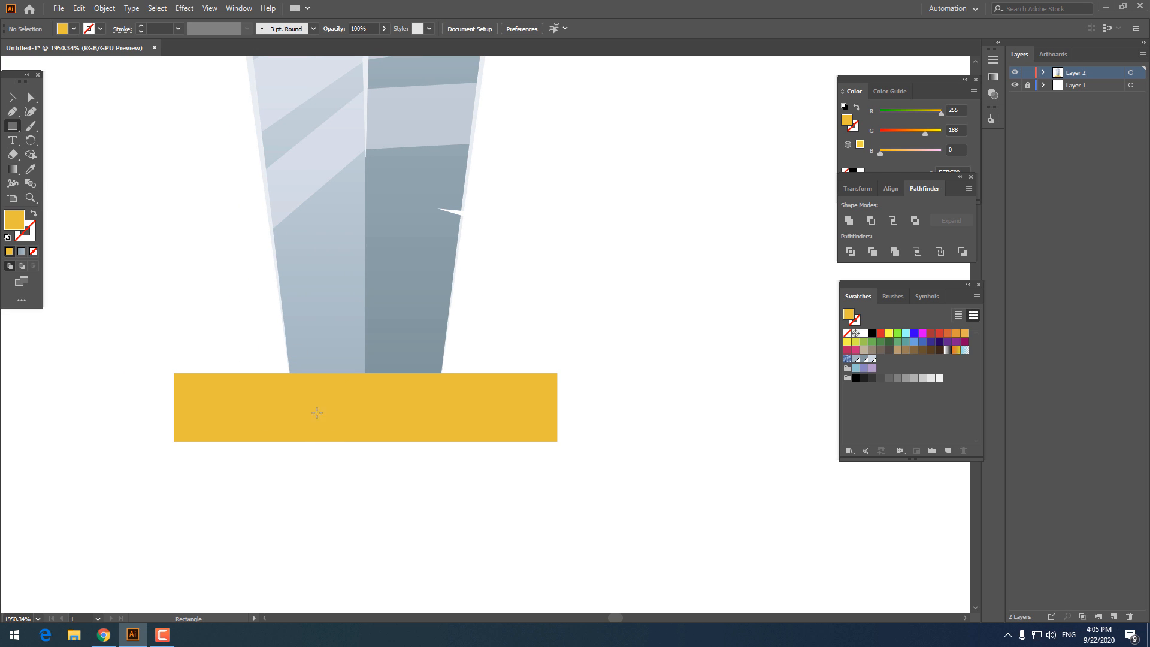
drag(16, 135, 90, 138)
drag(153, 348, 266, 461)
click(10, 99)
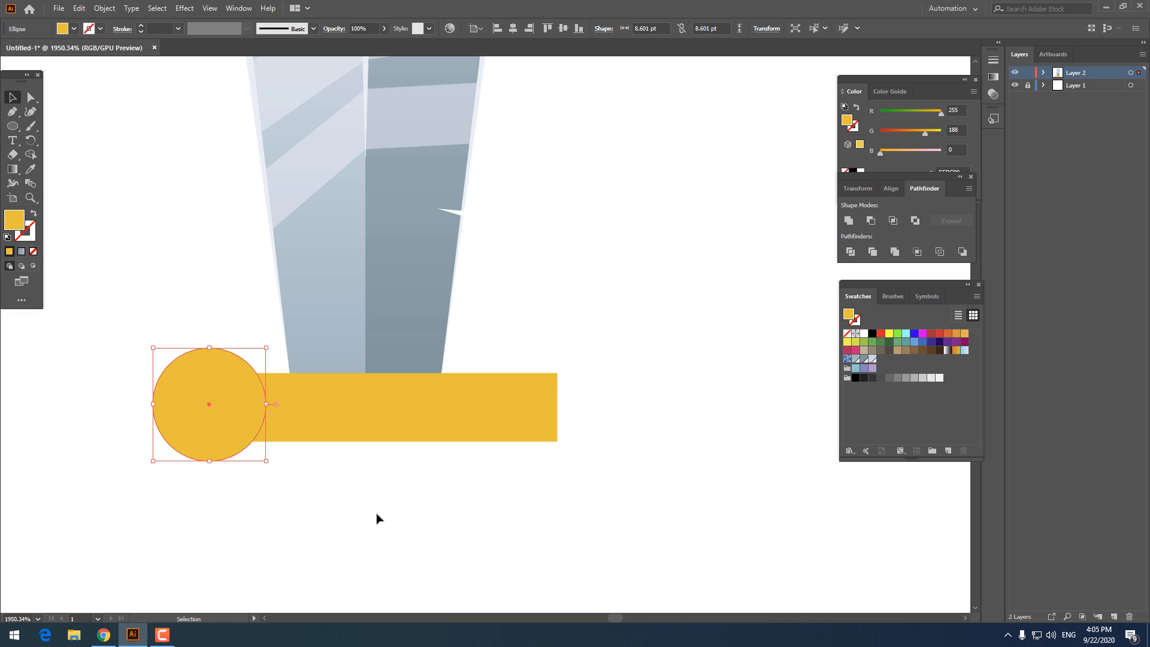
Step: Move the circle outward so it overhangs the guard's left end, and deselect it
click(336, 491)
drag(228, 405, 202, 420)
click(271, 448)
click(454, 591)
click(373, 501)
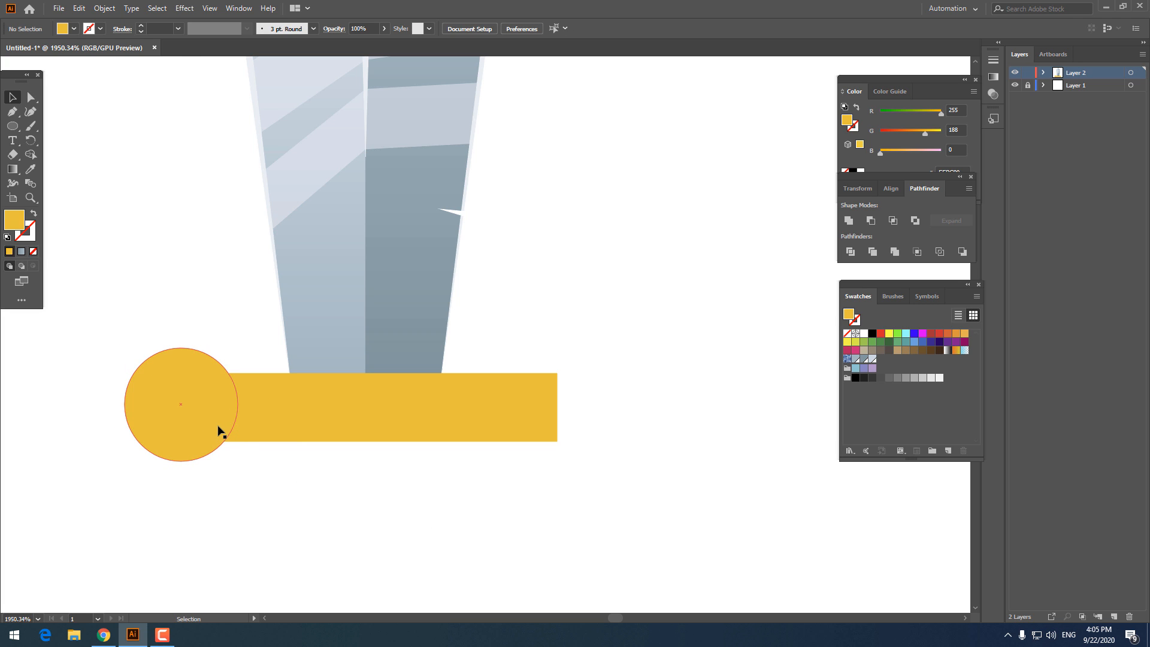
Step: Duplicate the circle in place, move the copy to the guard's right end, and centre the original on the left end
click(221, 431)
click(85, 10)
click(85, 10)
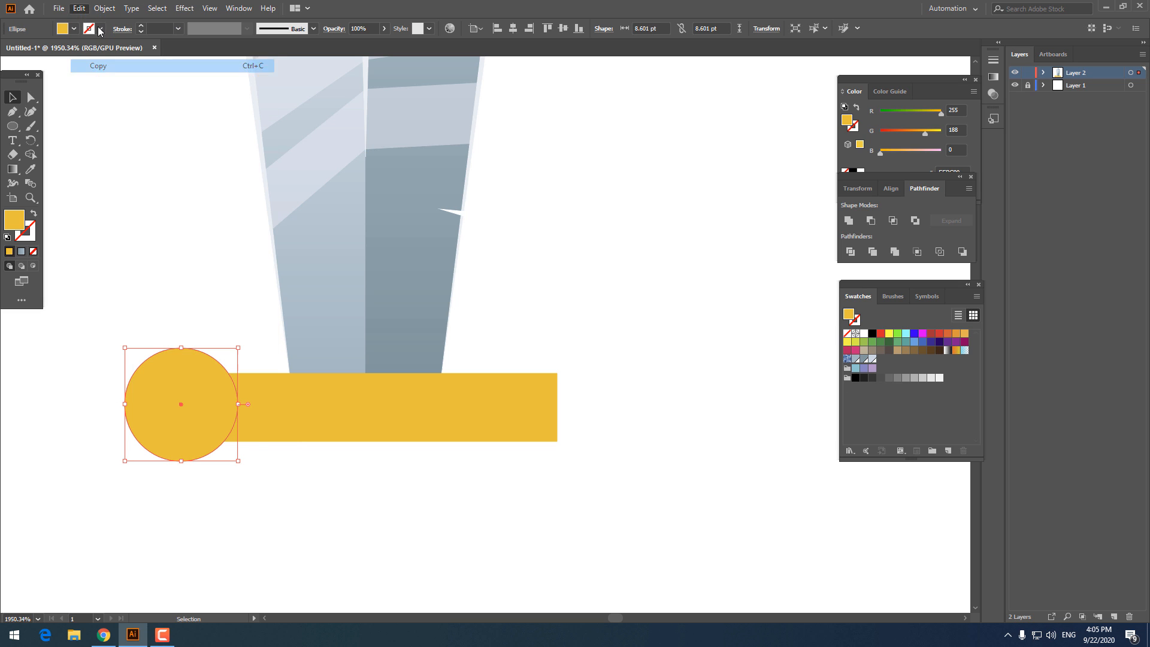
click(86, 9)
mouse_move(103, 8)
click(129, 92)
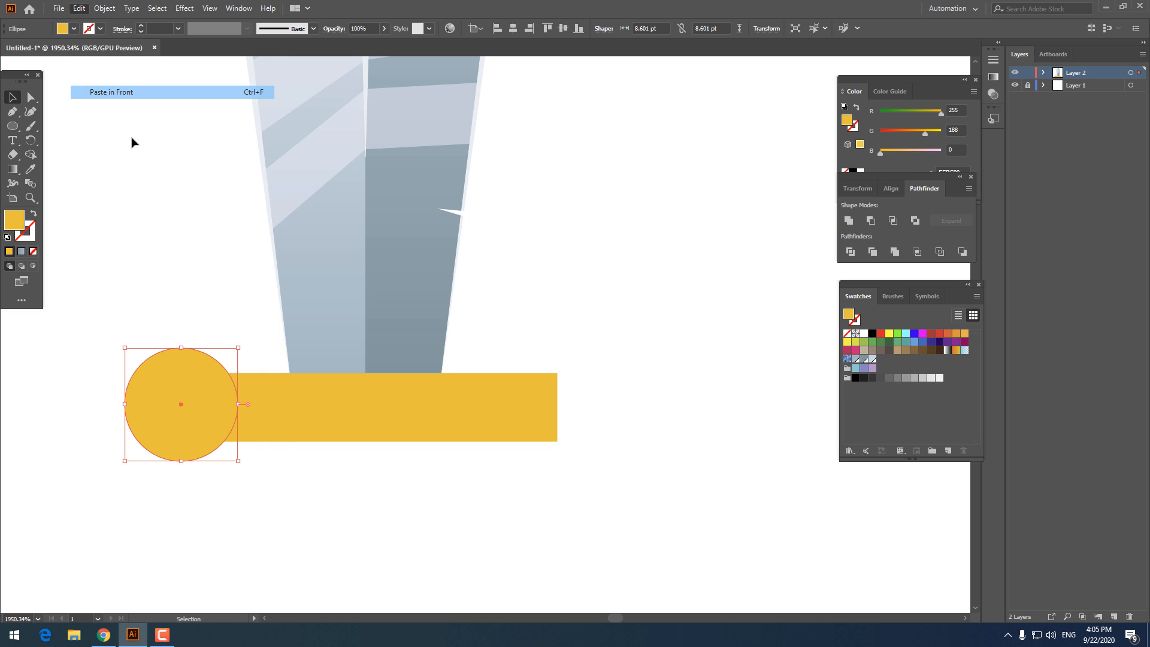
drag(210, 449, 587, 455)
click(406, 506)
mouse_move(189, 417)
mouse_down()
mouse_move(136, 444)
mouse_move(129, 411)
mouse_move(192, 417)
mouse_up()
Step: Unite both circles and the rectangle into a single guard shape and deselect it
shift+click(526, 436)
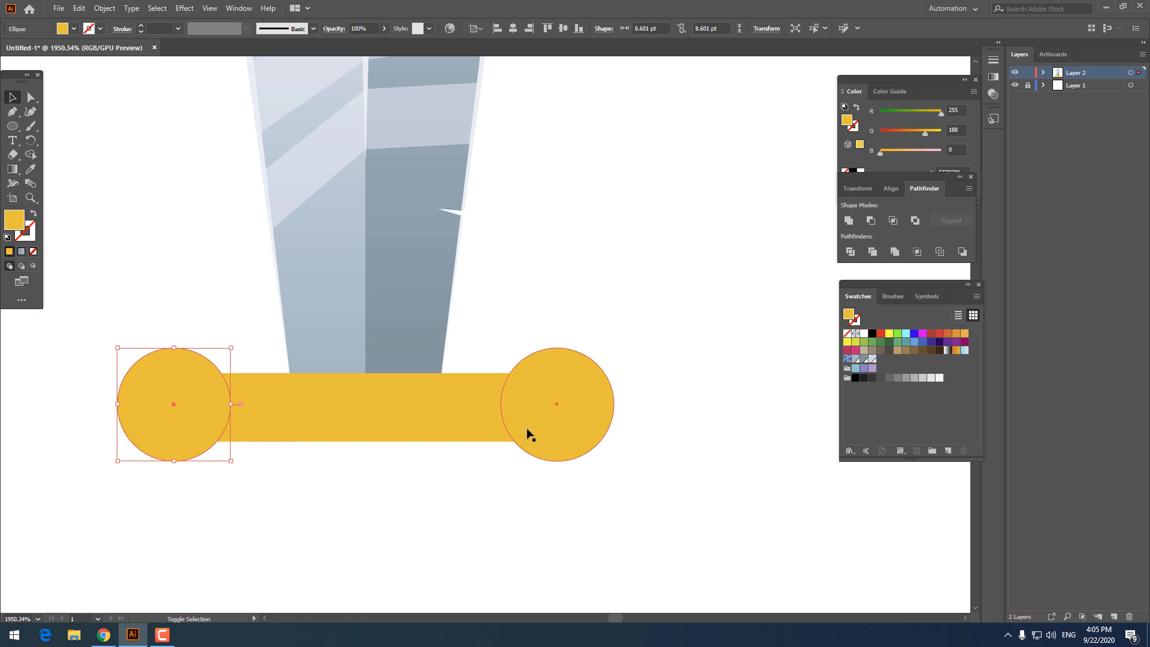
shift+click(478, 421)
click(850, 222)
click(650, 269)
Step: Examine the guard's outline up close and its proportions against the whole blade
key(z)
drag(608, 273, 337, 317)
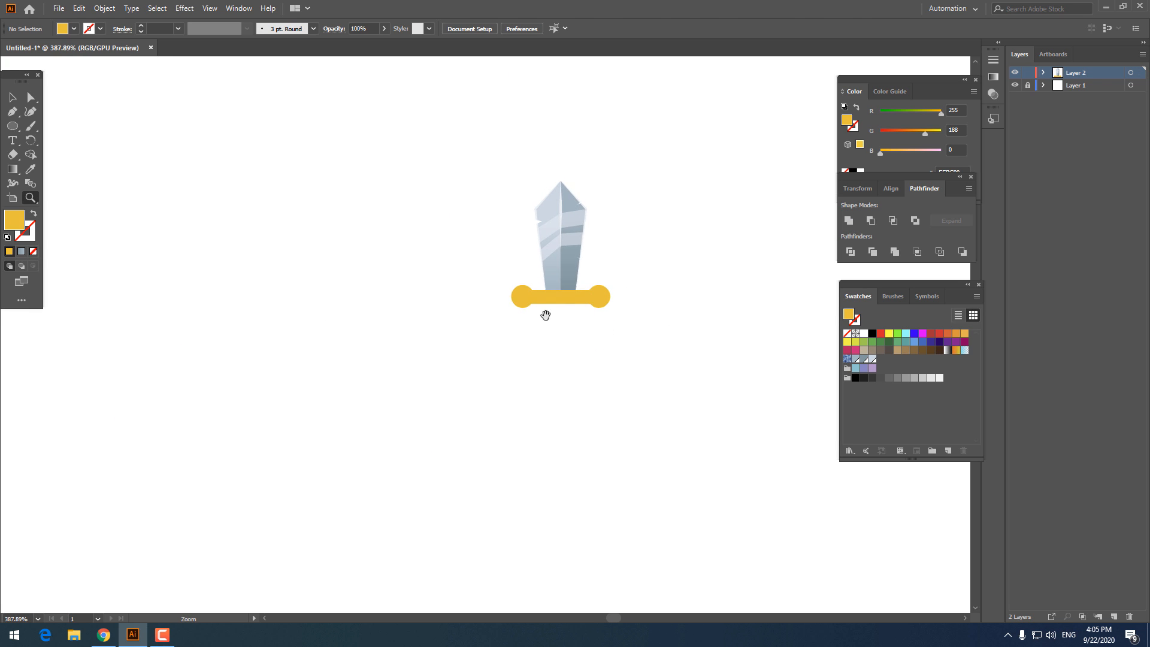
drag(545, 316, 417, 345)
drag(467, 315, 653, 336)
drag(335, 380, 485, 375)
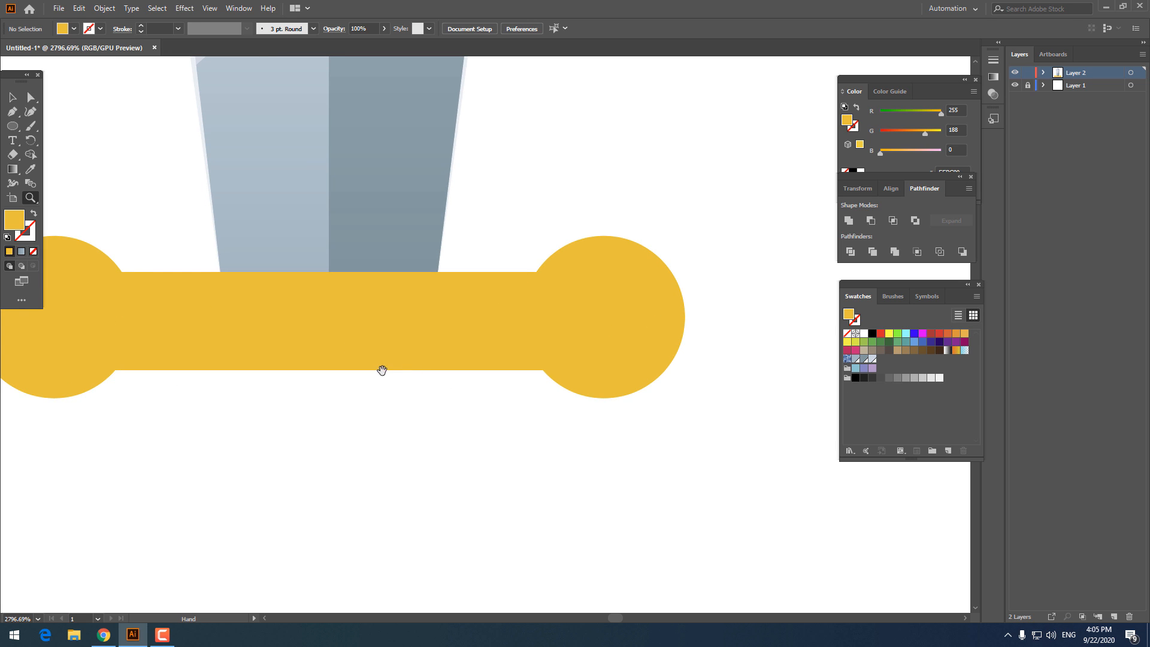
drag(382, 370, 436, 393)
drag(447, 345, 366, 360)
drag(473, 328, 406, 341)
drag(361, 352, 374, 399)
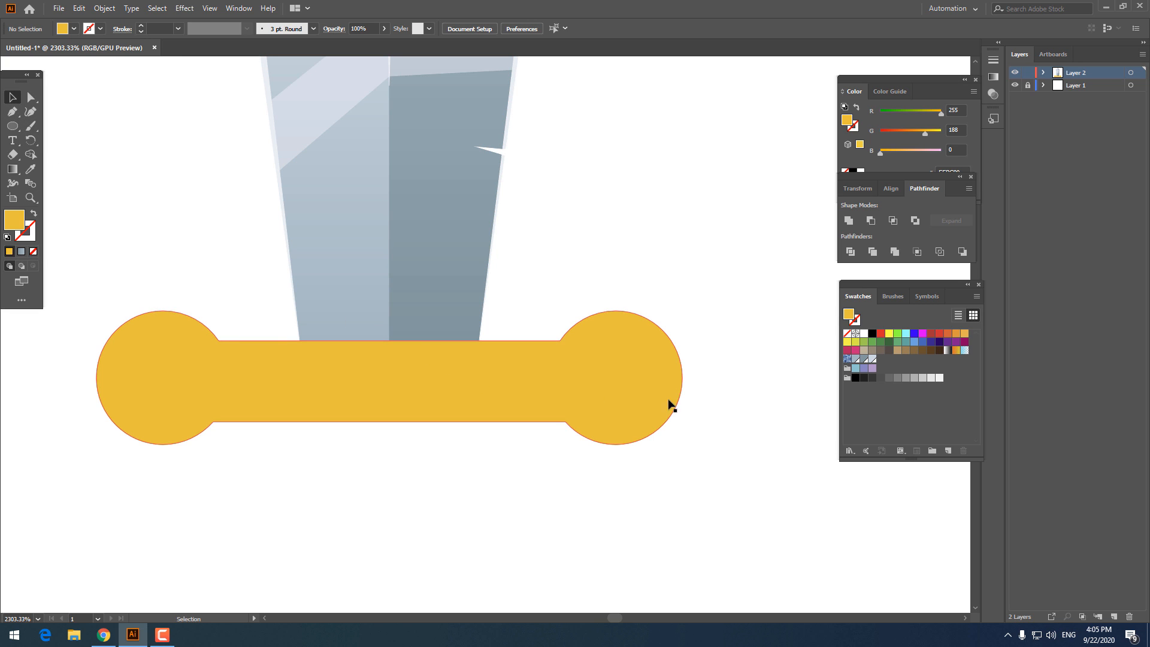
key(z)
drag(472, 419, 320, 419)
drag(385, 390, 358, 350)
Step: Draw a rectangular grip about 5.5 by 16.6 pt downward from the middle of the guard
click(12, 128)
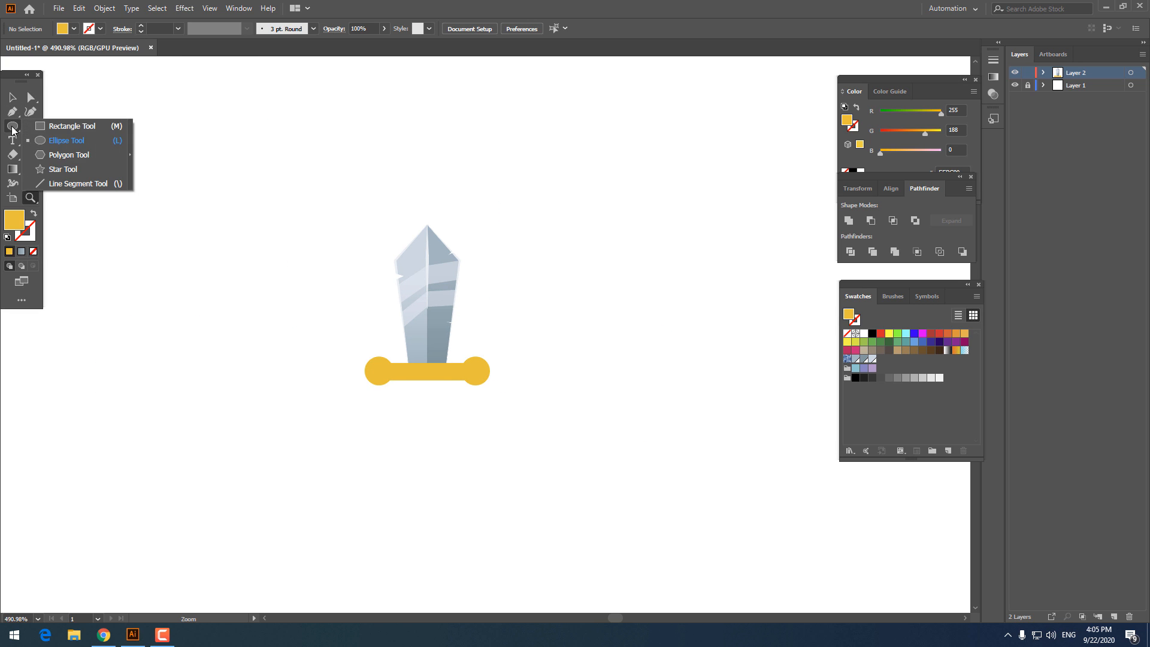
click(63, 127)
key(z)
drag(446, 424, 584, 456)
drag(519, 402, 546, 460)
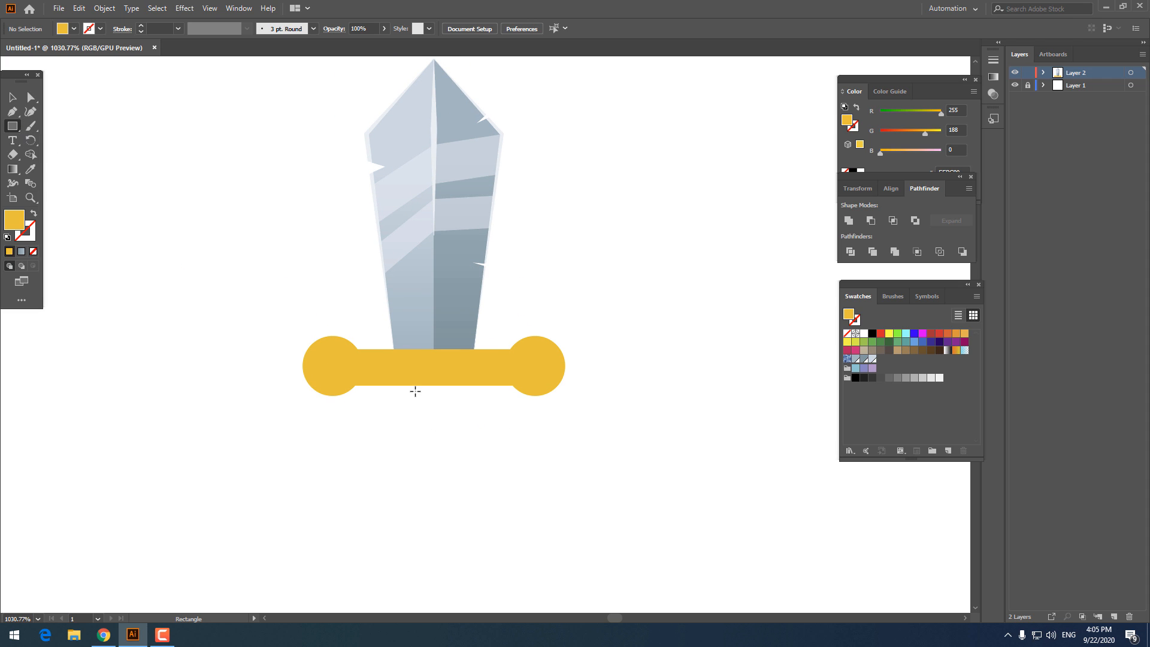
drag(417, 387, 455, 501)
click(14, 98)
click(561, 450)
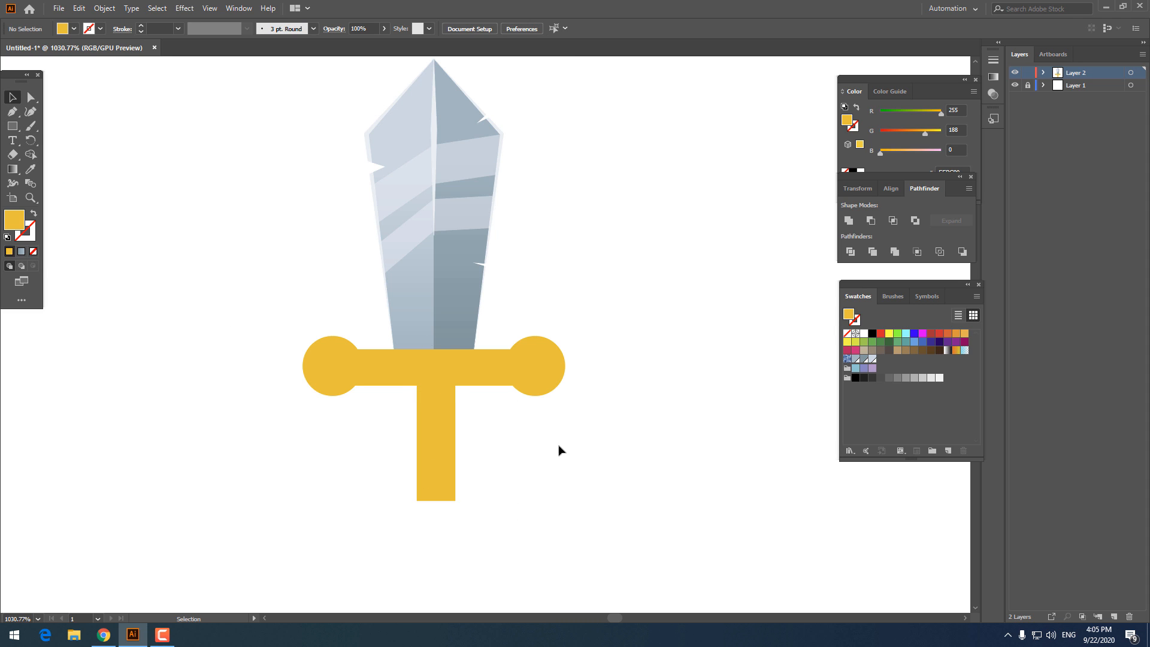
Step: Centre the blade, guard and grip horizontally with one another and deselect them
key(ctrl+a)
click(517, 33)
click(596, 303)
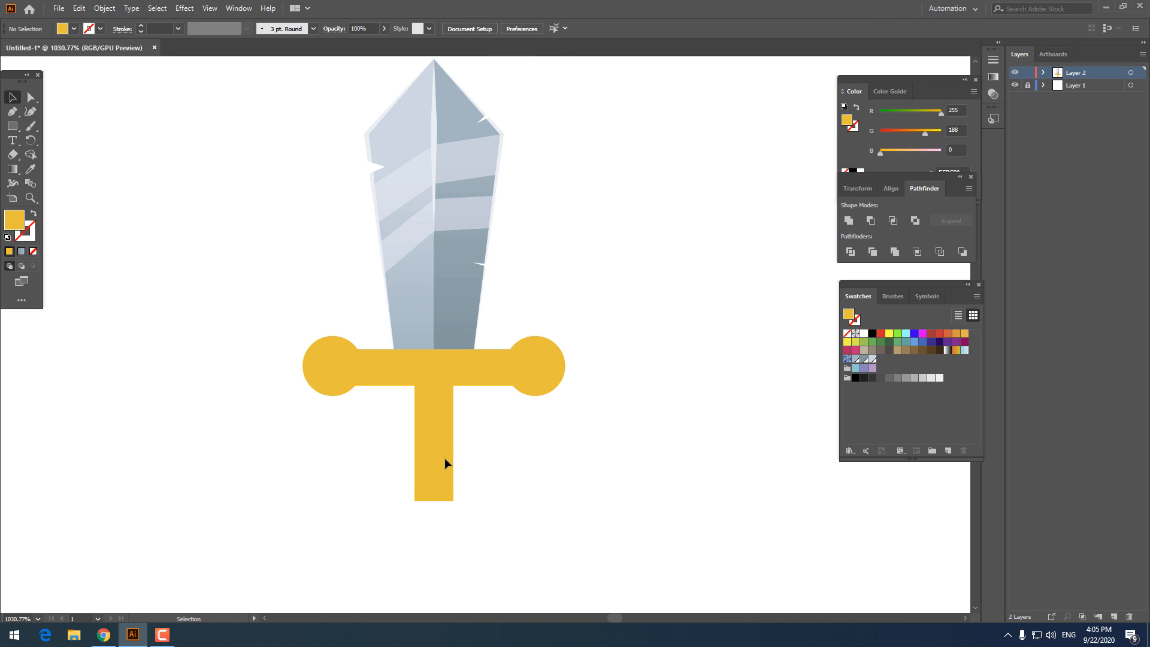
Step: Fill the grip with brown AA7F5E and deselect it
click(444, 458)
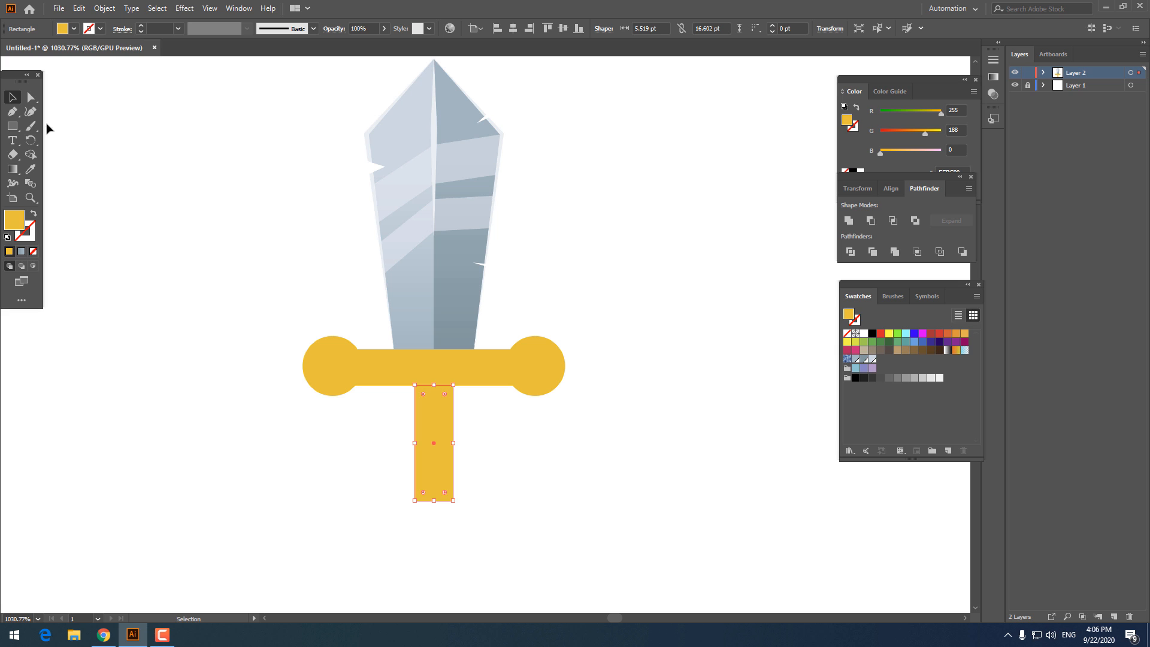
double_click(20, 223)
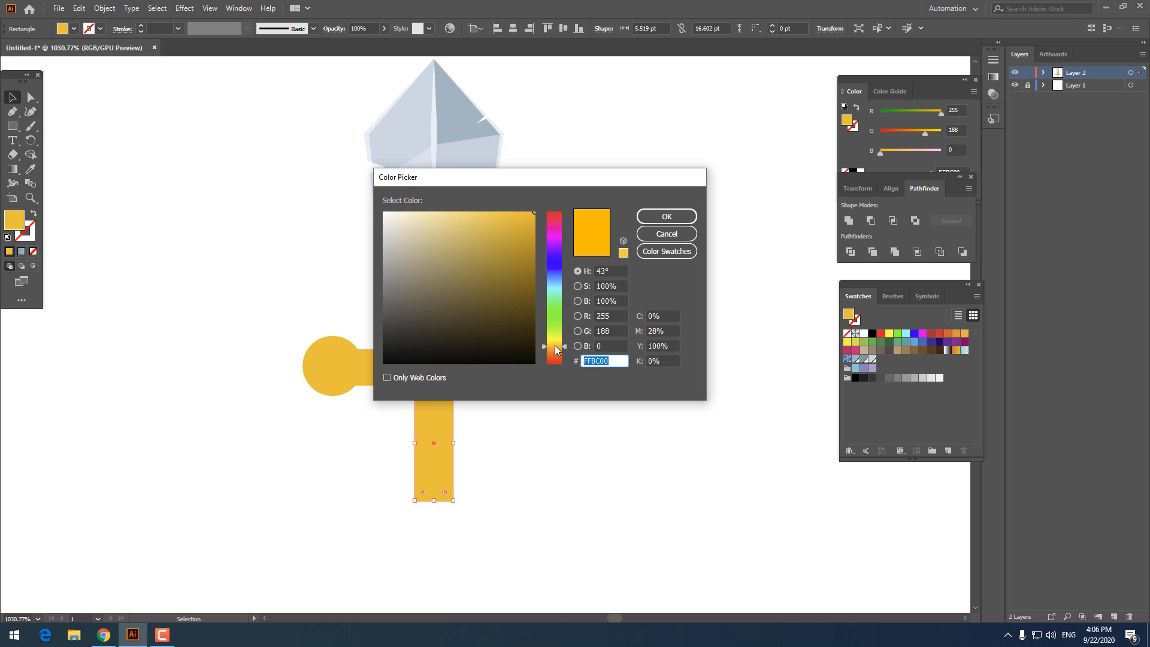
drag(555, 345, 555, 351)
click(451, 259)
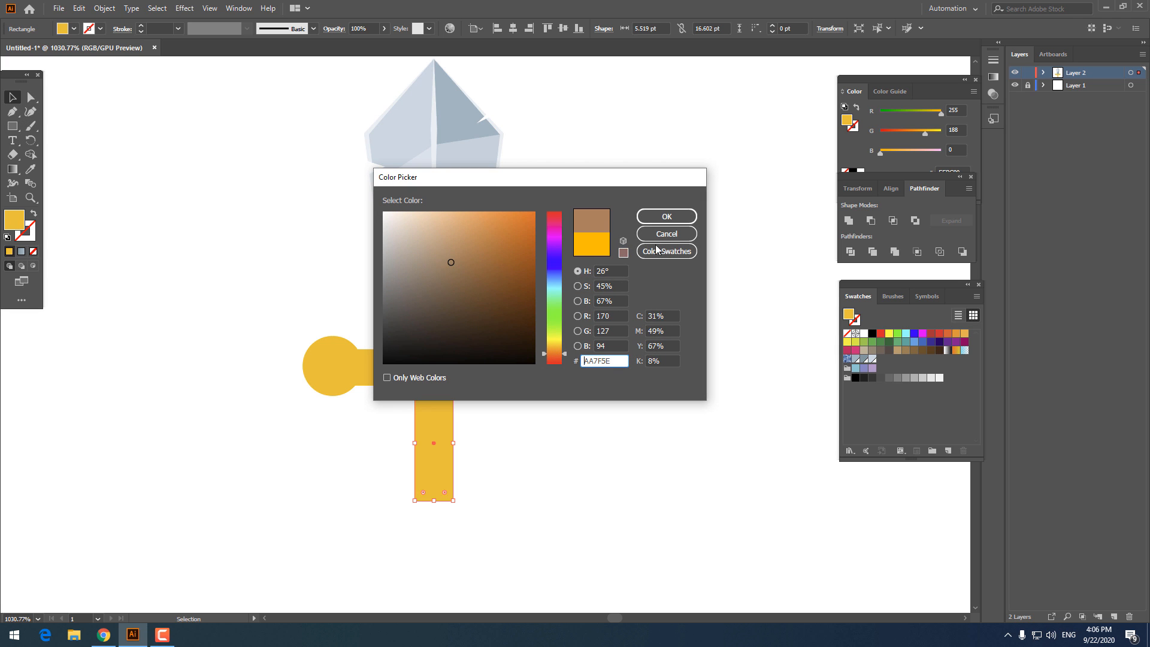
key(Return)
click(577, 495)
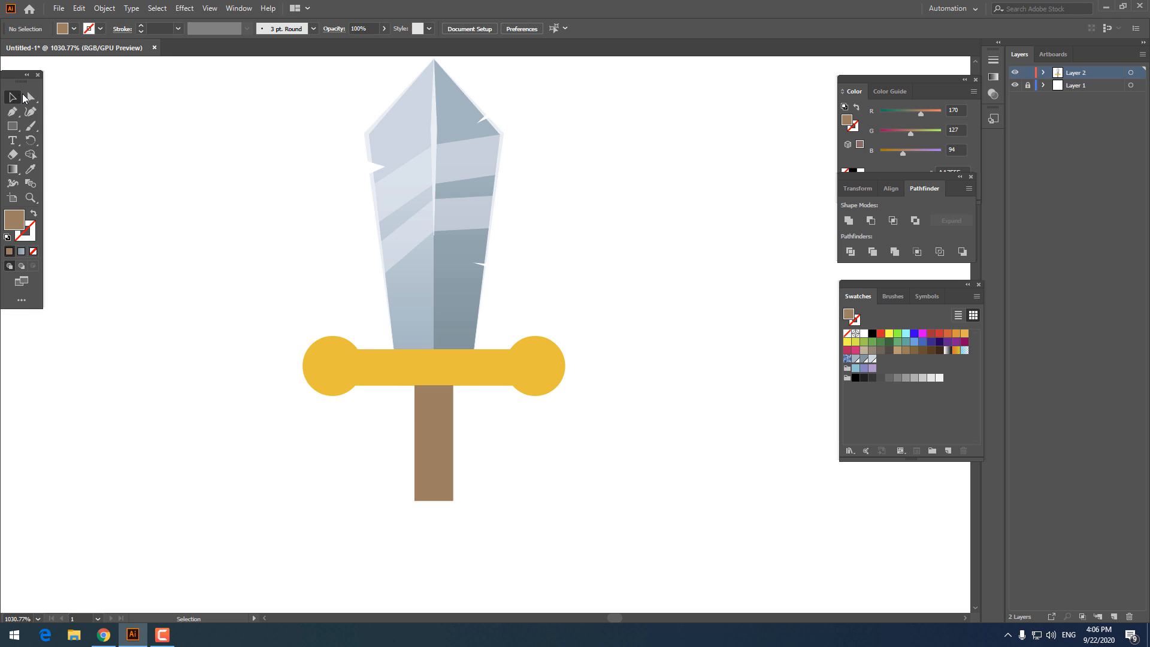
Step: Draw a brown hexagonal pommel about 12.4 by 10.8 pt over the grip's lower end
scroll(328, 147, down, 1)
right_click(13, 126)
click(60, 155)
drag(378, 454, 436, 500)
key(ctrl+z)
mouse_move(372, 450)
mouse_down()
mouse_move(392, 485)
mouse_move(372, 455)
mouse_move(439, 495)
mouse_move(426, 502)
mouse_up()
key(v)
Step: Centre the pommel horizontally with the rest of the sword, leaving only the pommel selected
drag(526, 539, 489, 47)
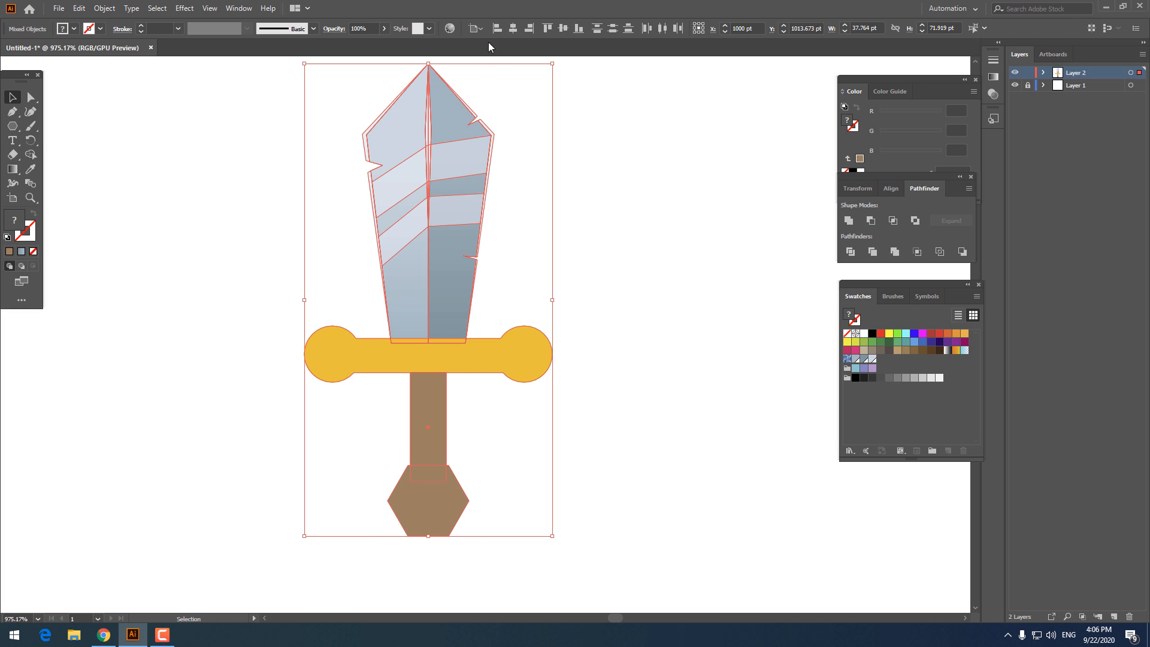
click(642, 436)
drag(442, 511, 441, 510)
Step: Move the pommel's two top corners inward to line up with the grip's sides, and deselect it
key(z)
drag(473, 507, 624, 540)
click(30, 96)
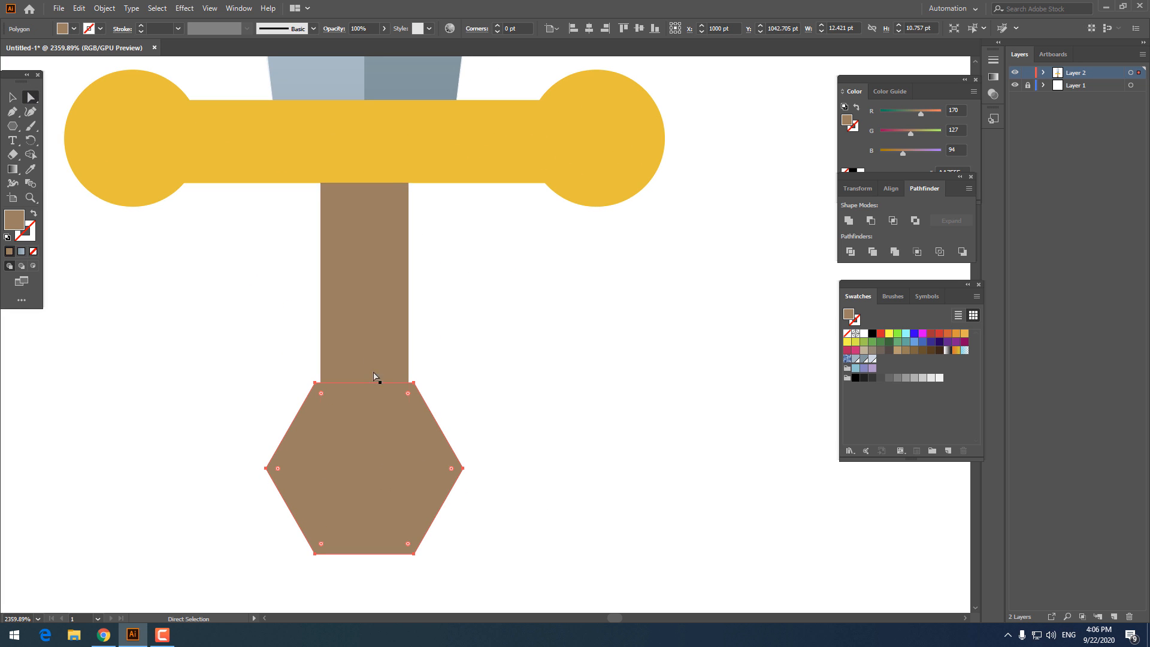
click(414, 384)
drag(414, 383, 409, 383)
drag(319, 383, 323, 384)
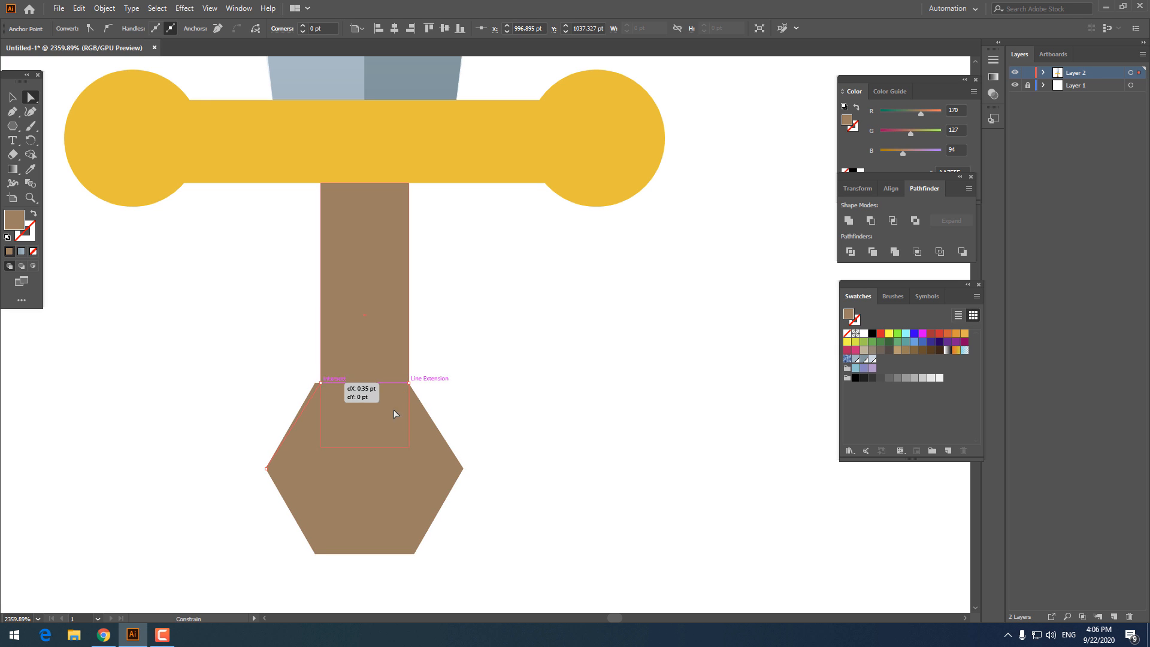
click(540, 412)
Step: Unite the grip and the hexagonal pommel into a single handle shape
key(z)
drag(540, 412, 664, 448)
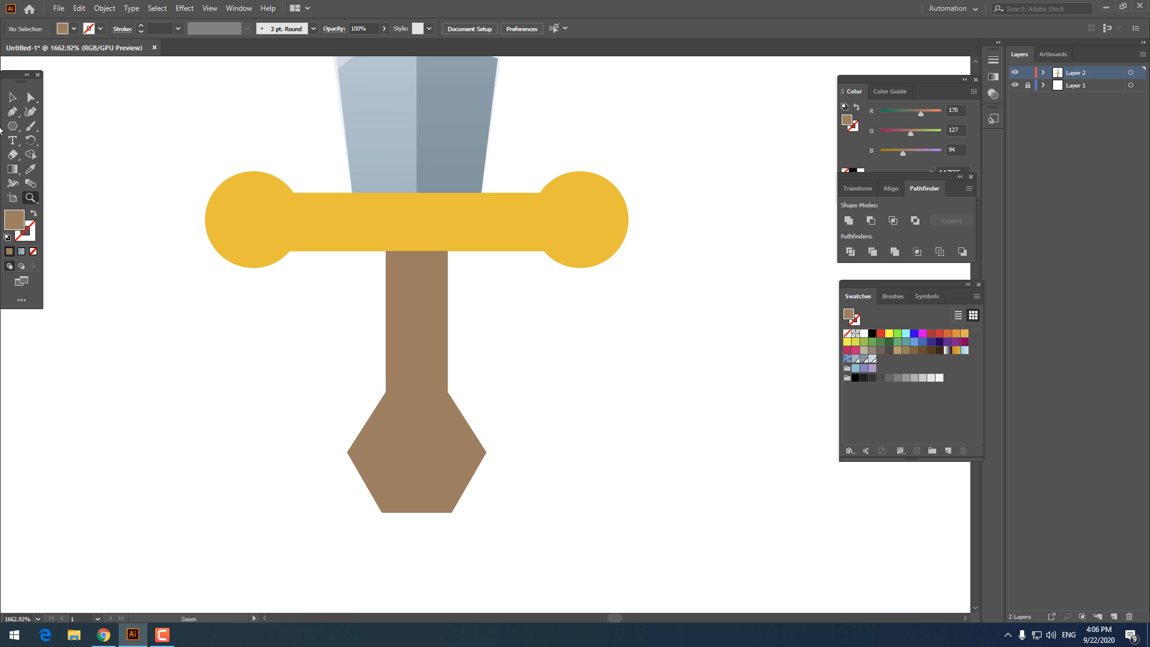
drag(363, 351, 363, 351)
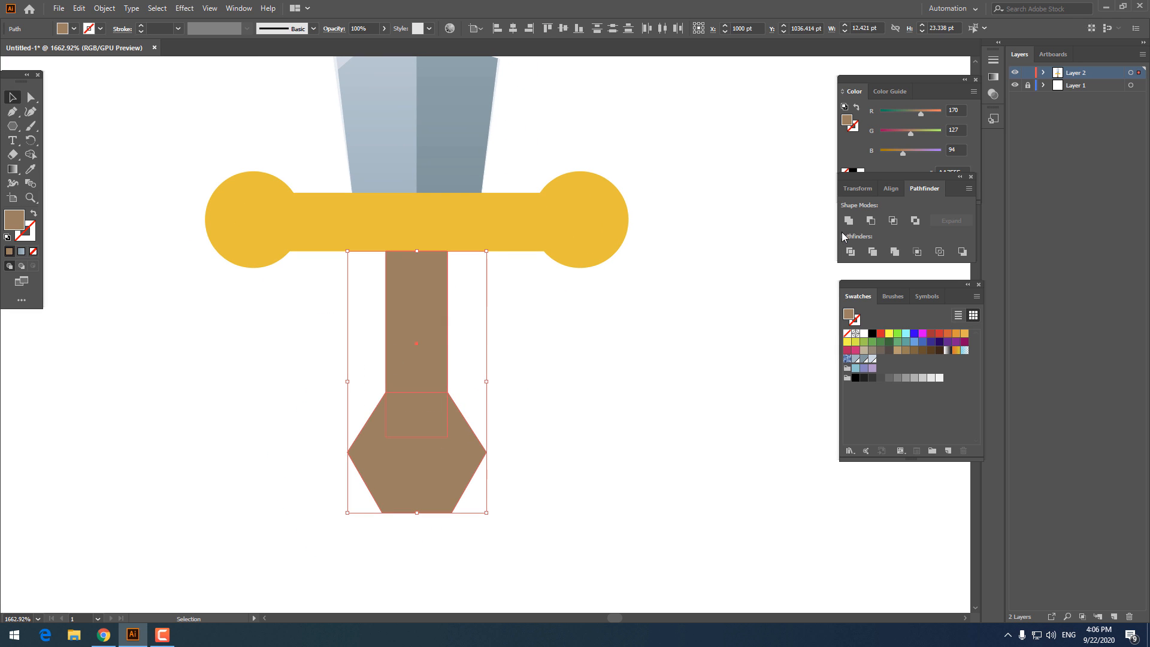
click(848, 221)
Step: Round the two inner corners where the grip meets the pommel into smooth, wide curves
click(34, 97)
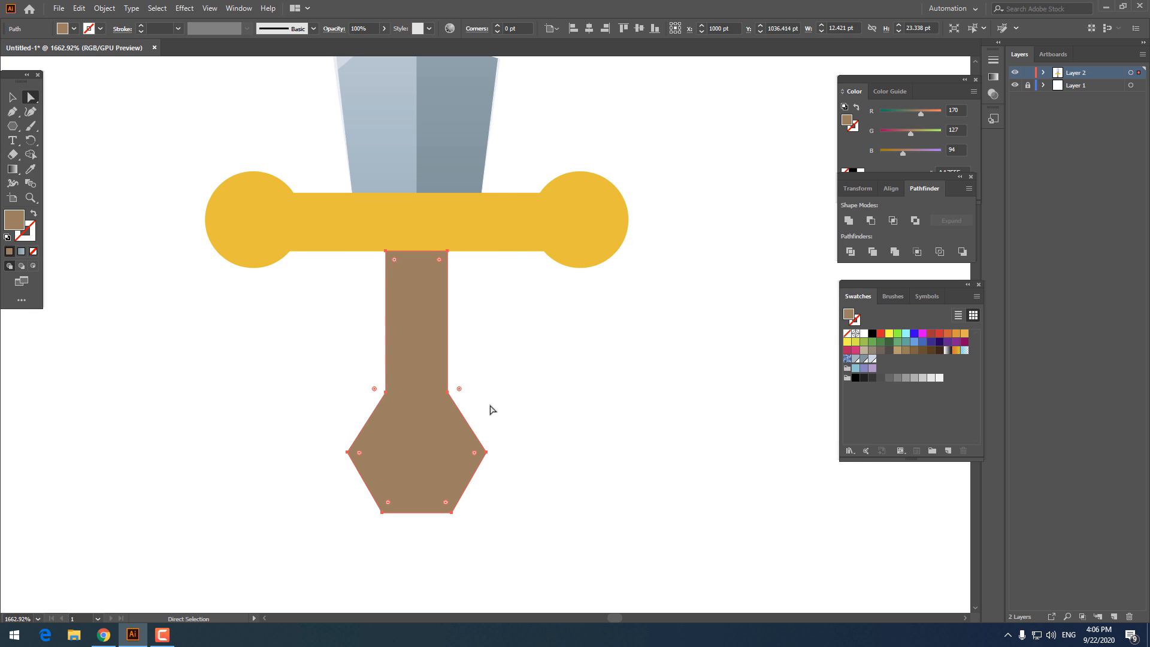
drag(445, 394, 338, 367)
key(ctrl+z)
drag(478, 406, 353, 365)
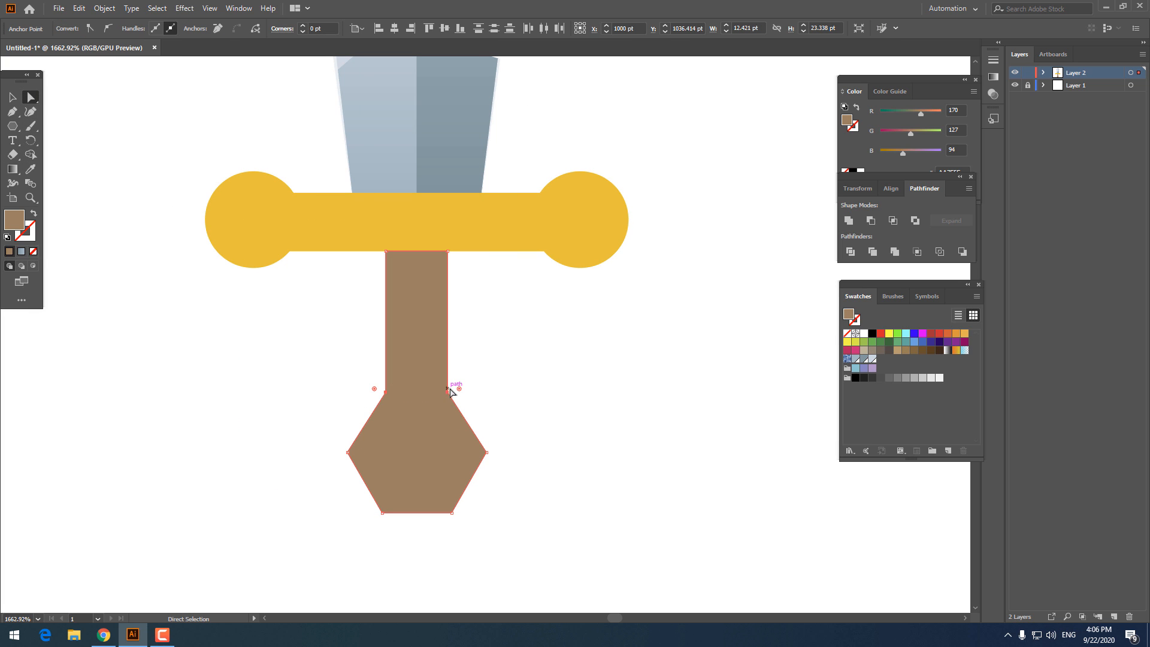
drag(459, 389, 576, 407)
Step: Round the four inner corners between the guard's bar and its circular ends into smooth, wide curves
key(z)
drag(574, 407, 506, 391)
drag(417, 394, 315, 491)
drag(372, 460, 467, 401)
drag(382, 390, 411, 392)
click(35, 97)
drag(312, 340, 257, 301)
drag(484, 342, 535, 411)
drag(349, 411, 605, 412)
key(z)
mouse_move(399, 360)
mouse_down()
mouse_move(236, 363)
mouse_move(389, 362)
mouse_up()
key(ctrl+z)
key(a)
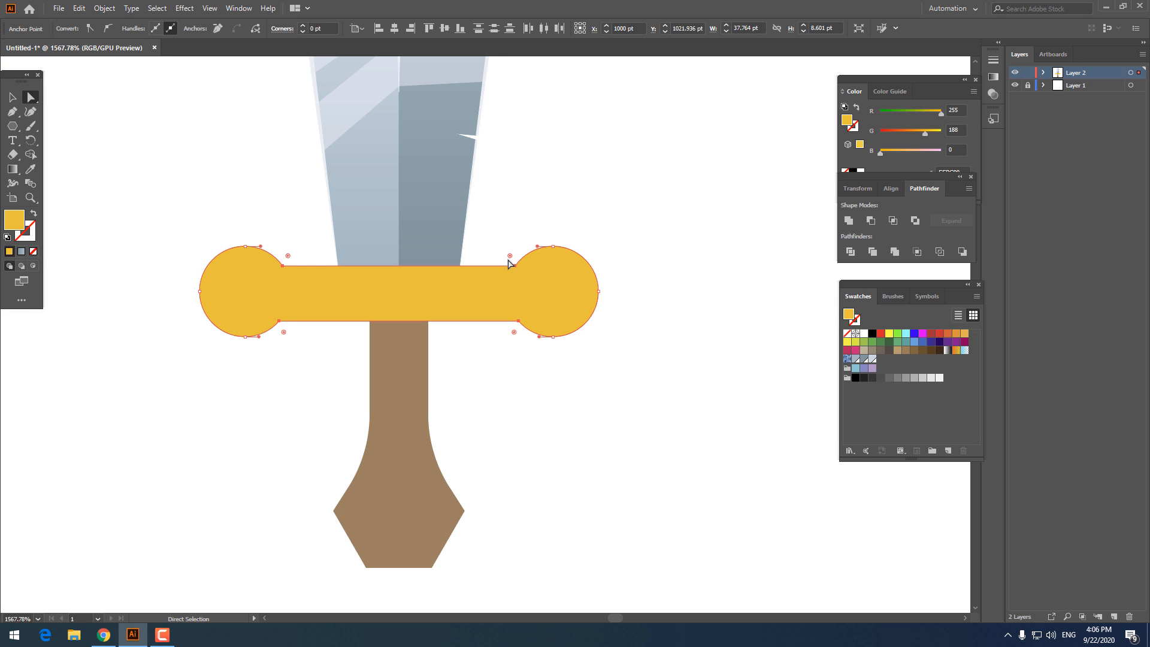
drag(509, 256, 371, 130)
Step: Draw a golden hexagon about 9.9 by 8.6 pt on the pommel and scale it down slightly about its centre
key(z)
drag(514, 339, 551, 457)
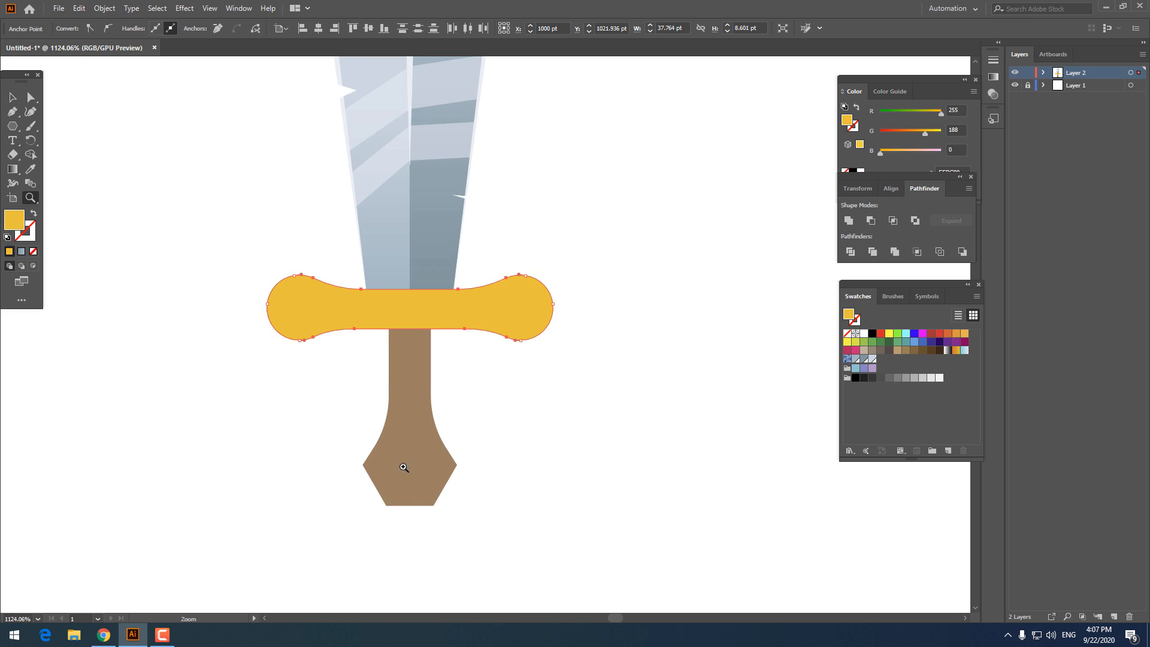
drag(403, 465, 462, 460)
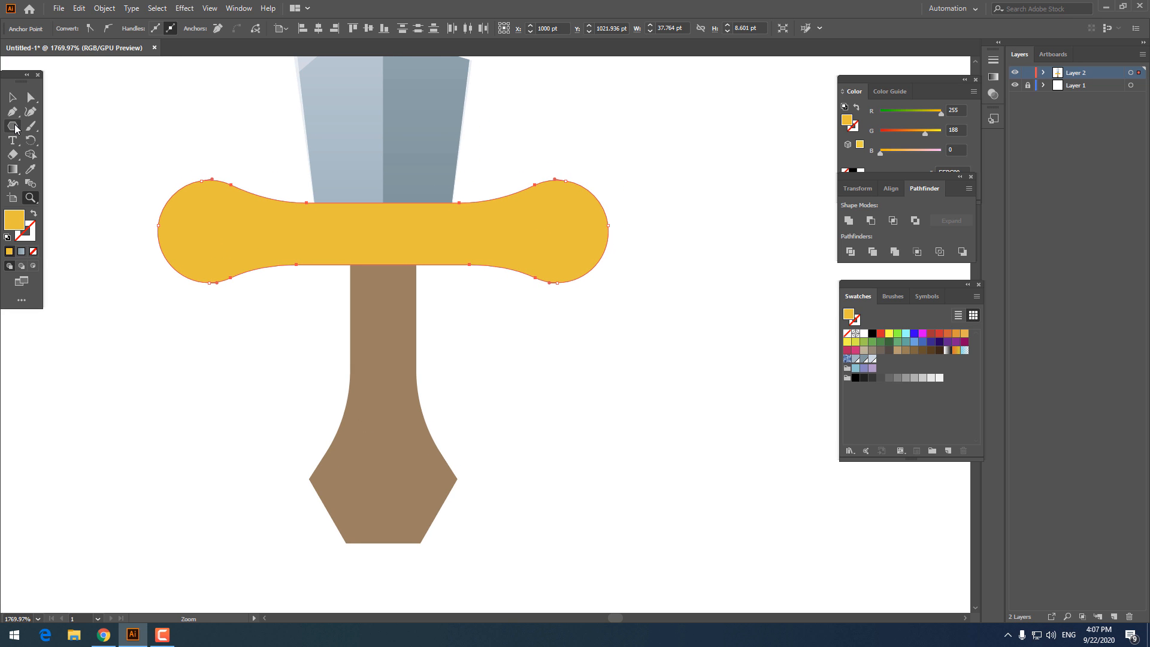
drag(352, 451, 400, 487)
click(13, 98)
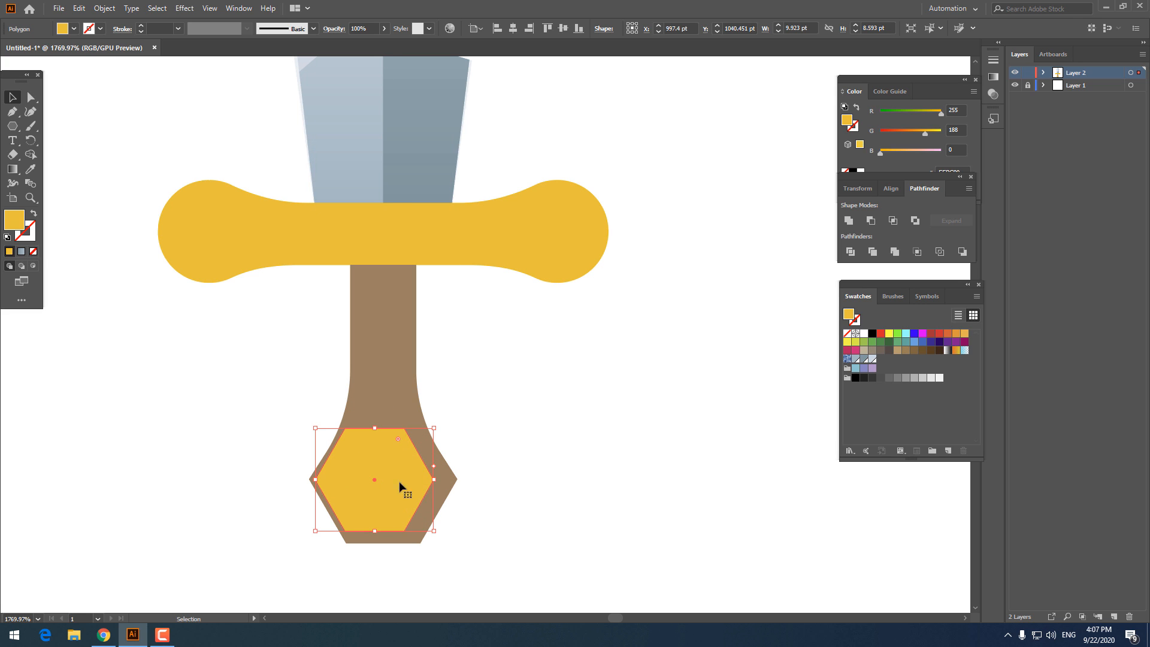
drag(434, 532, 426, 525)
click(527, 567)
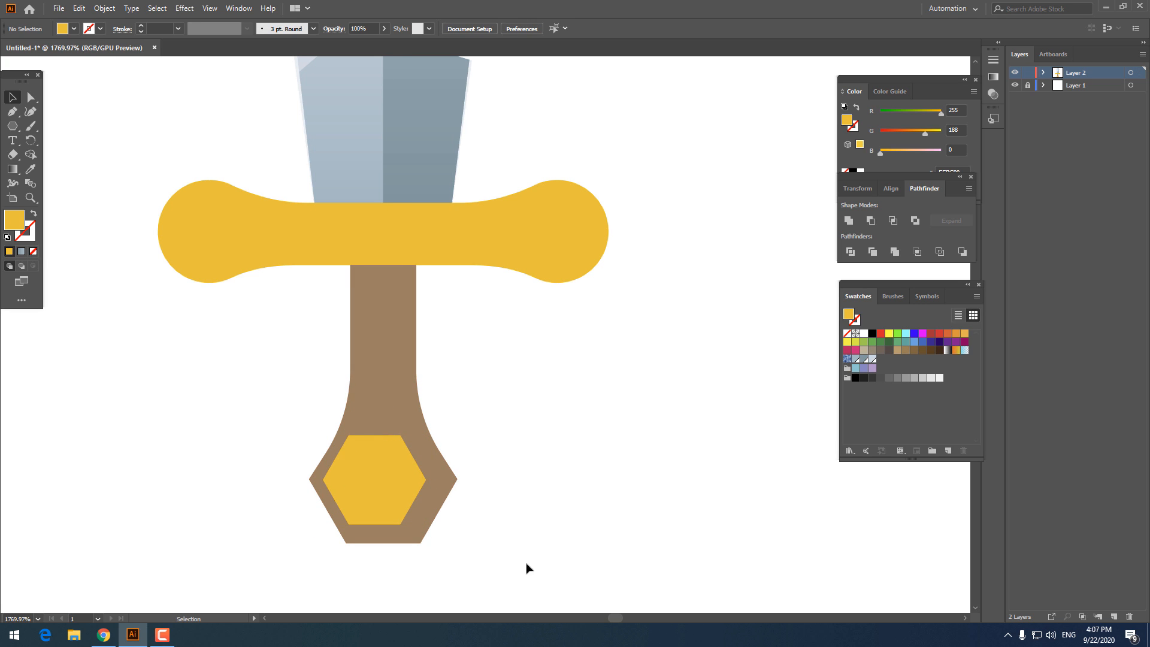
Step: Centre the golden hexagon horizontally with the rest of the sword and deselect everything
key(ctrl+a)
click(513, 28)
click(545, 492)
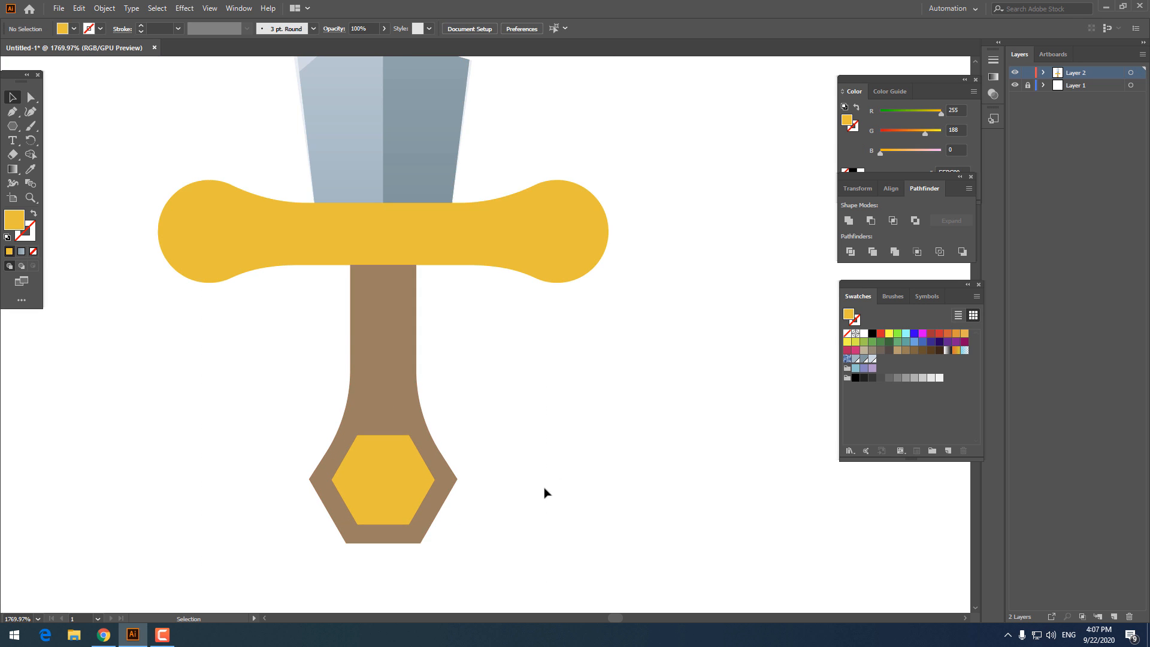
Step: Copy the pommel's golden hexagon, paste it in front, and scale the copy about its centre to about 5.2 by 4.5 pt
key(z)
drag(509, 441, 602, 518)
key(space)
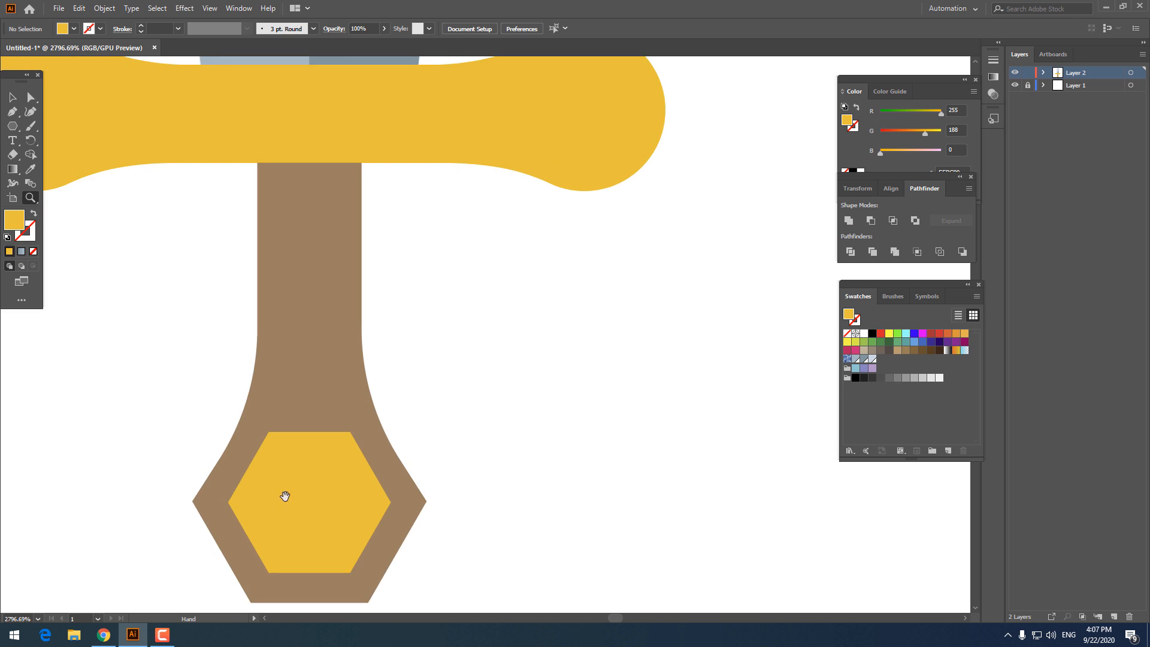
drag(286, 495, 322, 353)
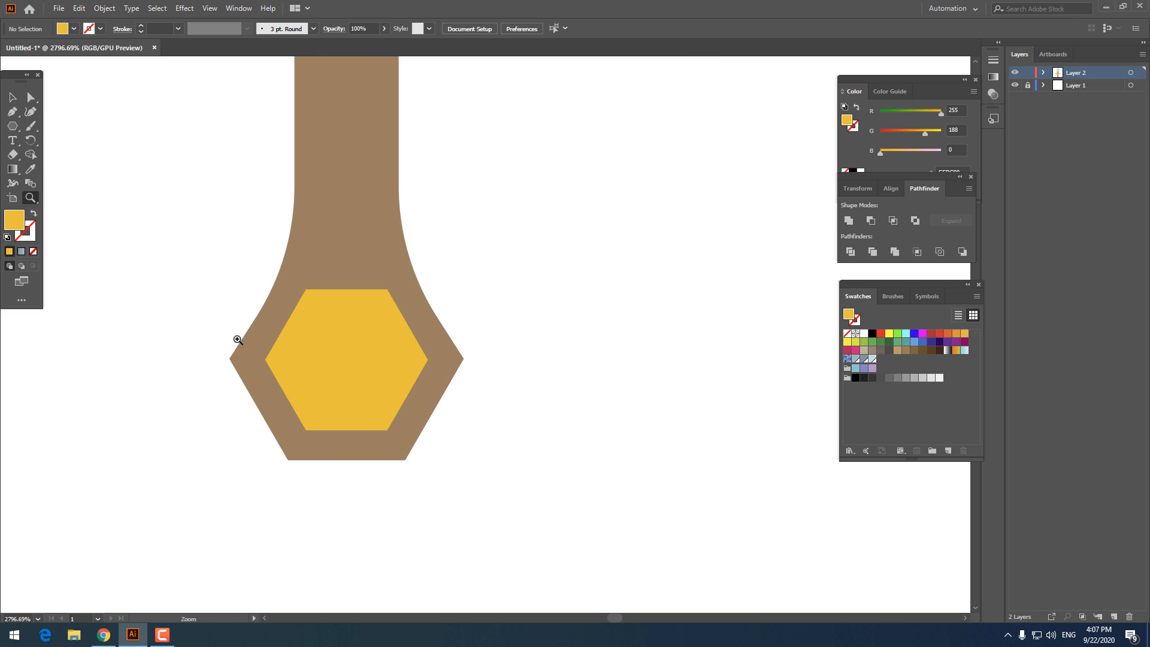
click(325, 340)
click(79, 8)
click(98, 65)
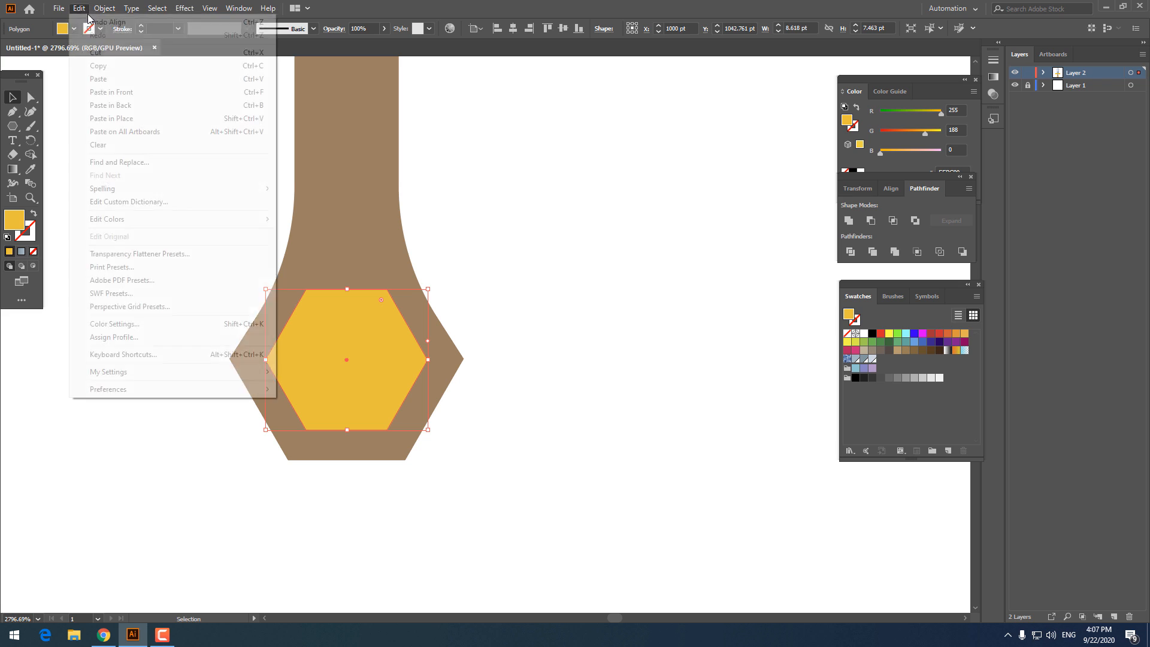
click(80, 7)
click(111, 92)
drag(430, 431, 396, 402)
scroll(350, 390, up, 2)
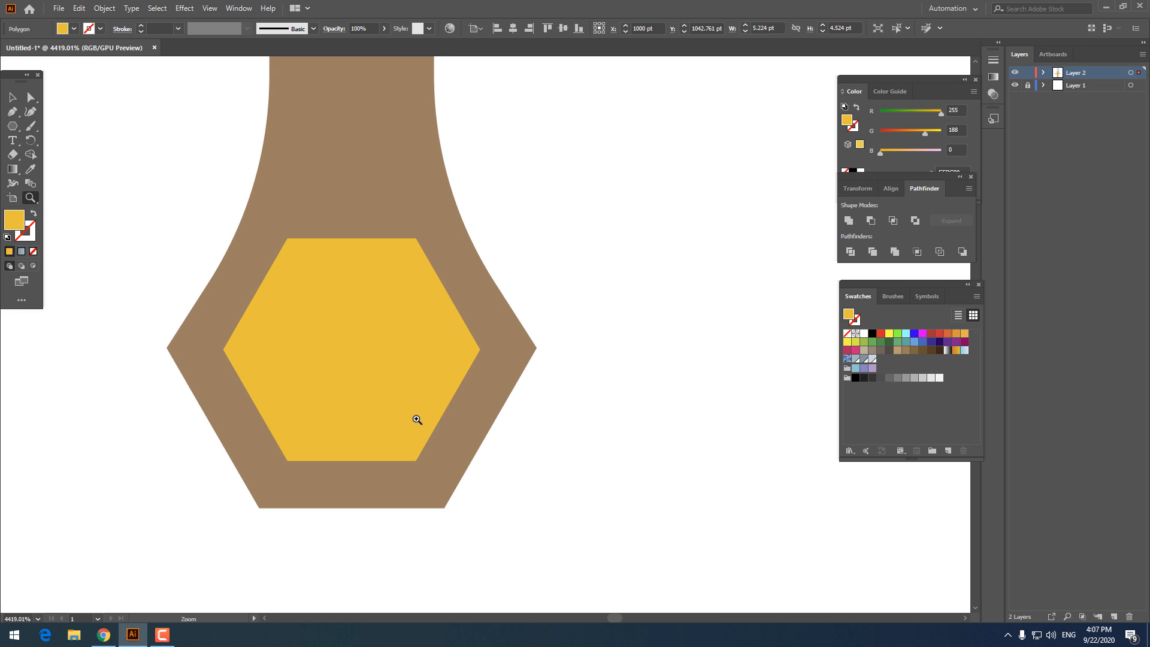
Step: Draw a closed Pen shape covering the bevel between the two hexagons along the lower, lower-right and upper-right sides
key(z)
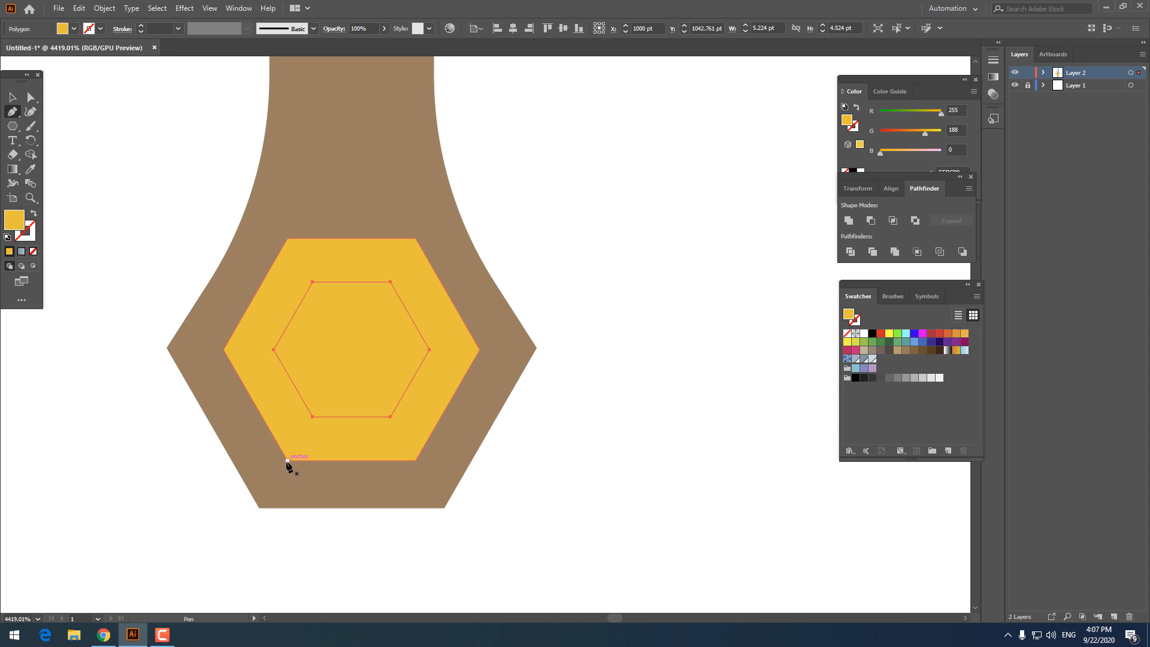
click(288, 460)
click(313, 417)
click(390, 417)
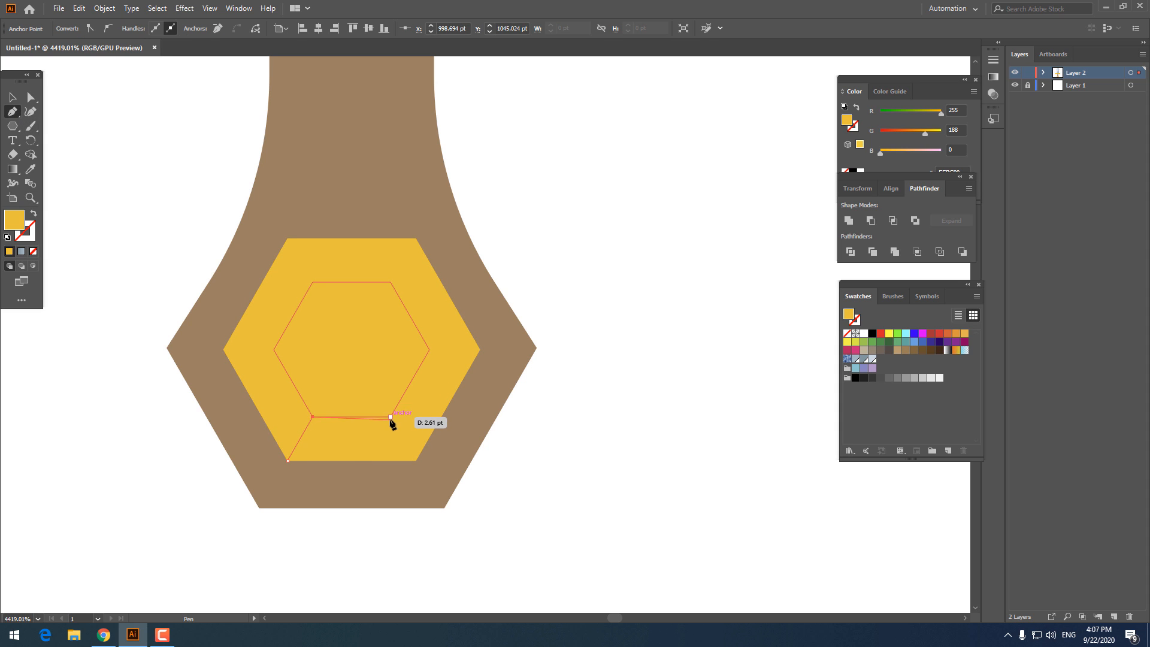
click(430, 350)
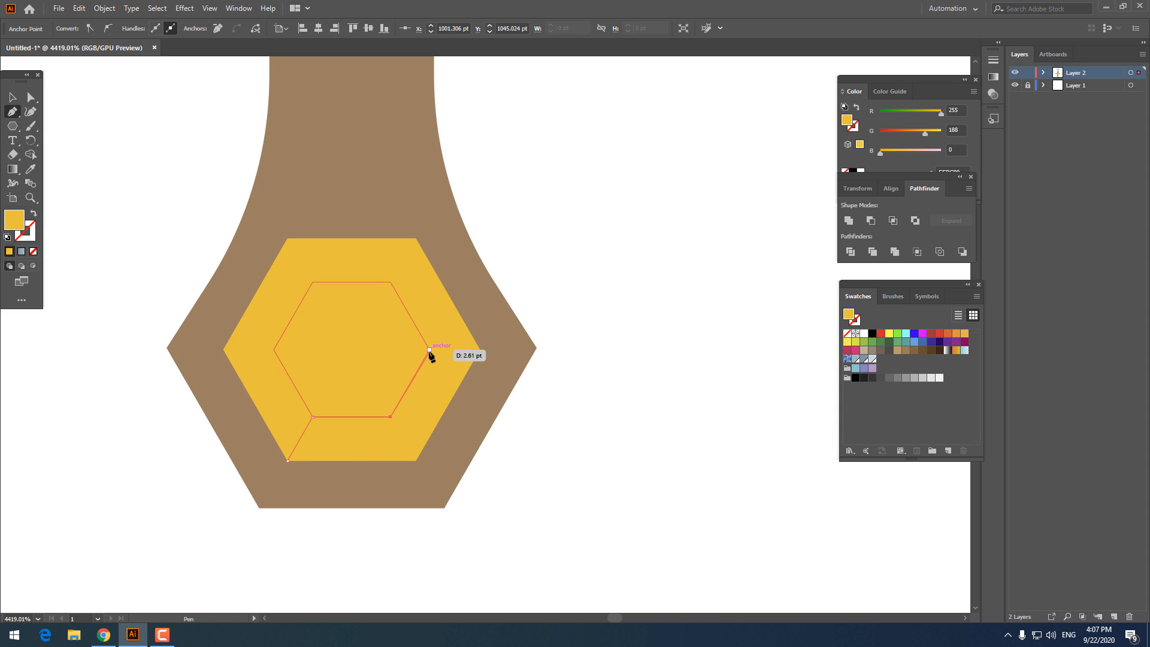
click(390, 282)
click(415, 239)
click(479, 349)
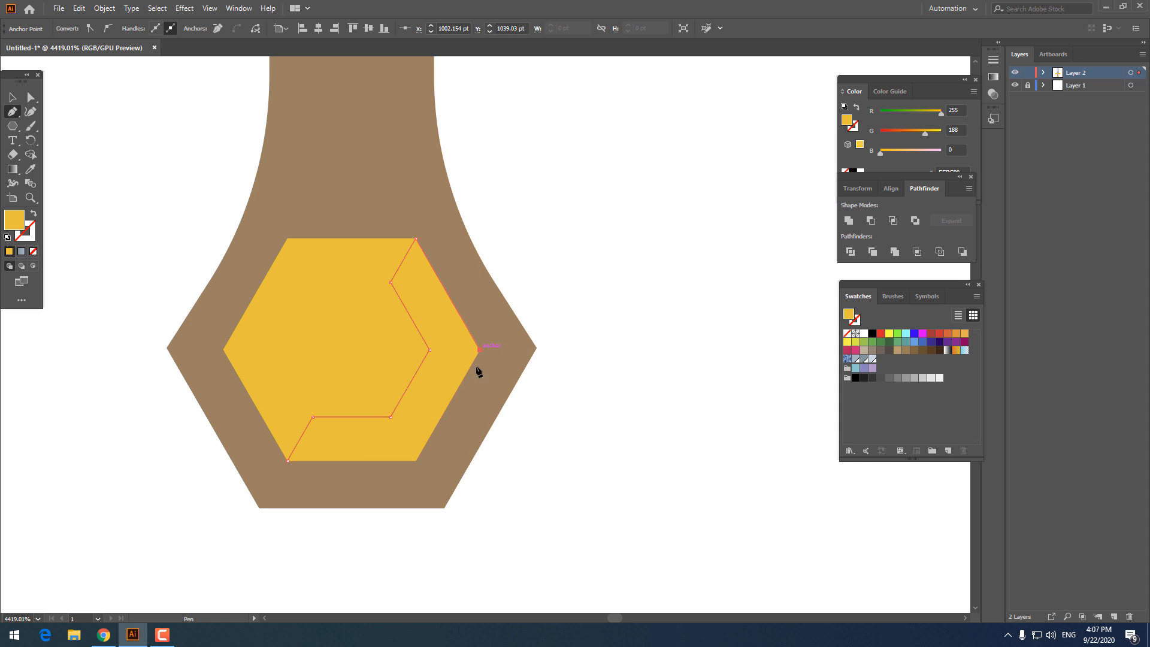
click(417, 461)
click(416, 462)
Step: Fill the lower-right bevel shape with the darker orange RGB 255, 157, 0 and deselect it
double_click(15, 220)
drag(568, 343, 566, 346)
click(653, 219)
key(z)
drag(401, 268, 279, 315)
click(12, 96)
click(240, 227)
Step: Draw a closed four-sided Pen shape over the gem's upper-left bevel, joining the corners of the outer and inner hexagons
key(z)
drag(330, 270, 438, 273)
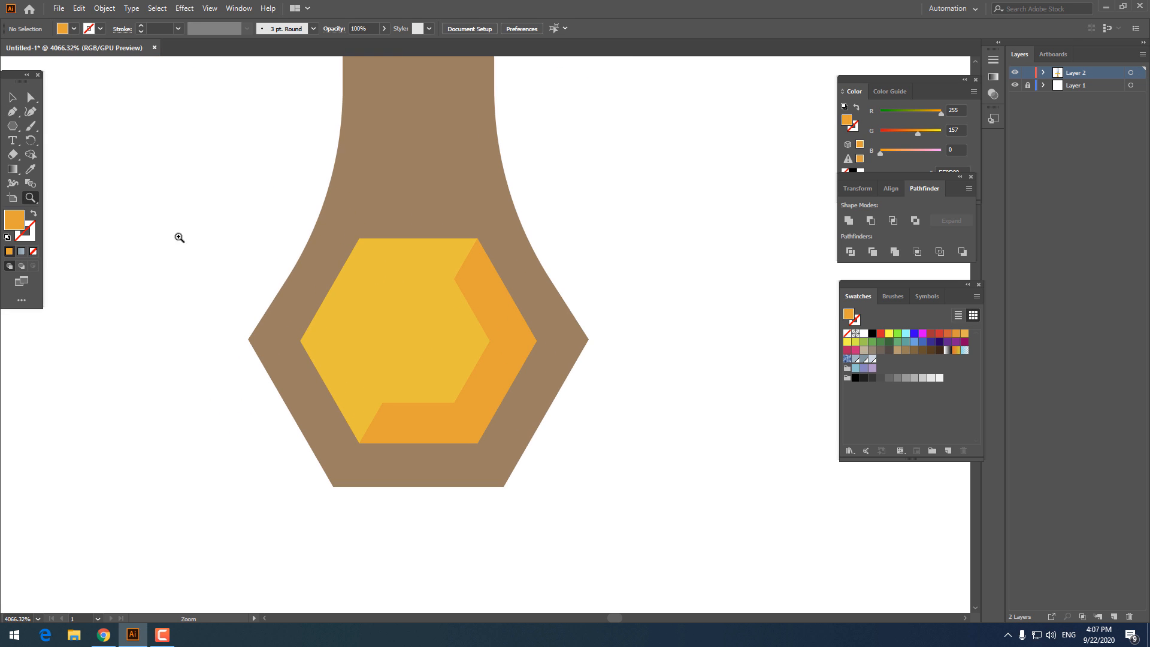
click(300, 341)
click(347, 341)
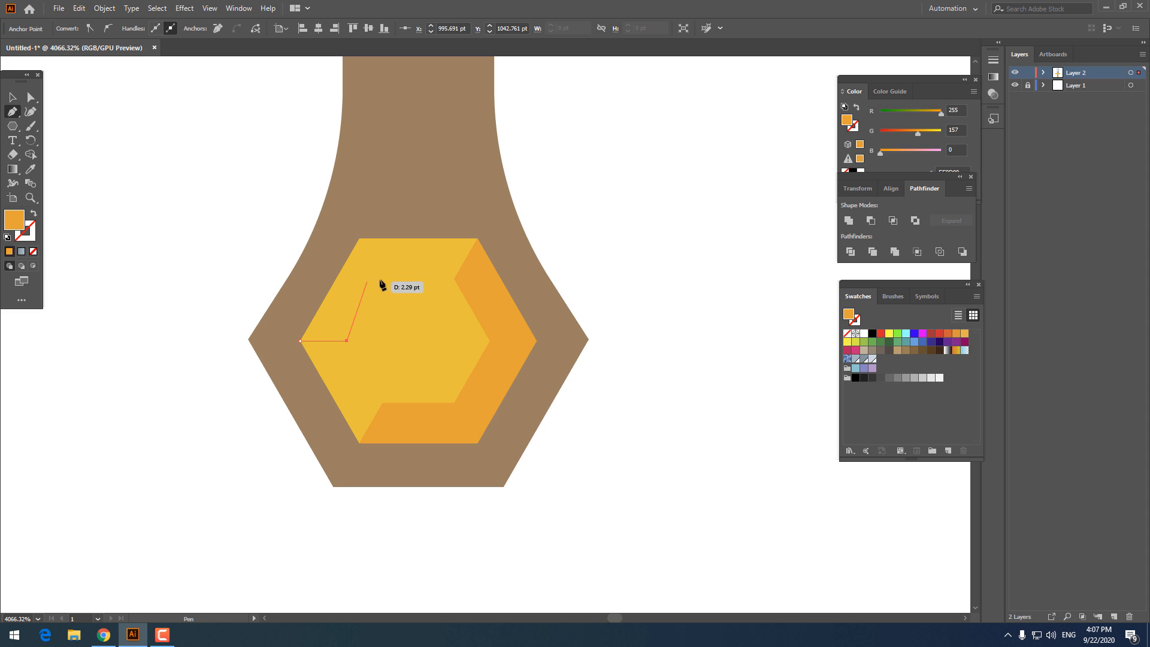
click(383, 280)
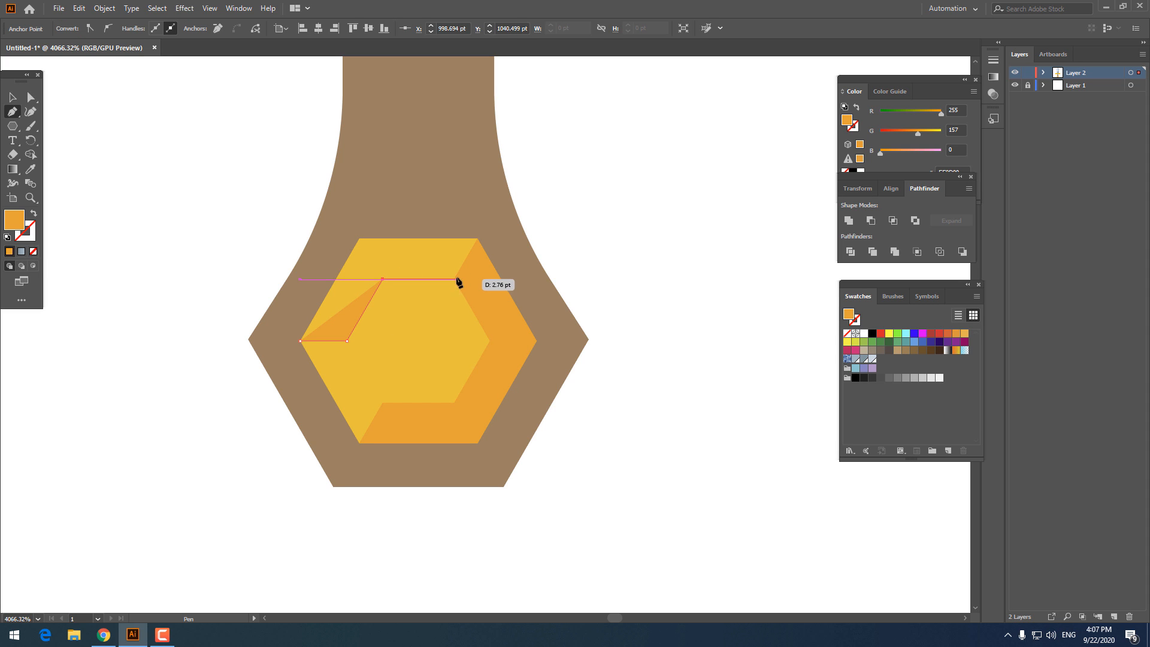
click(360, 239)
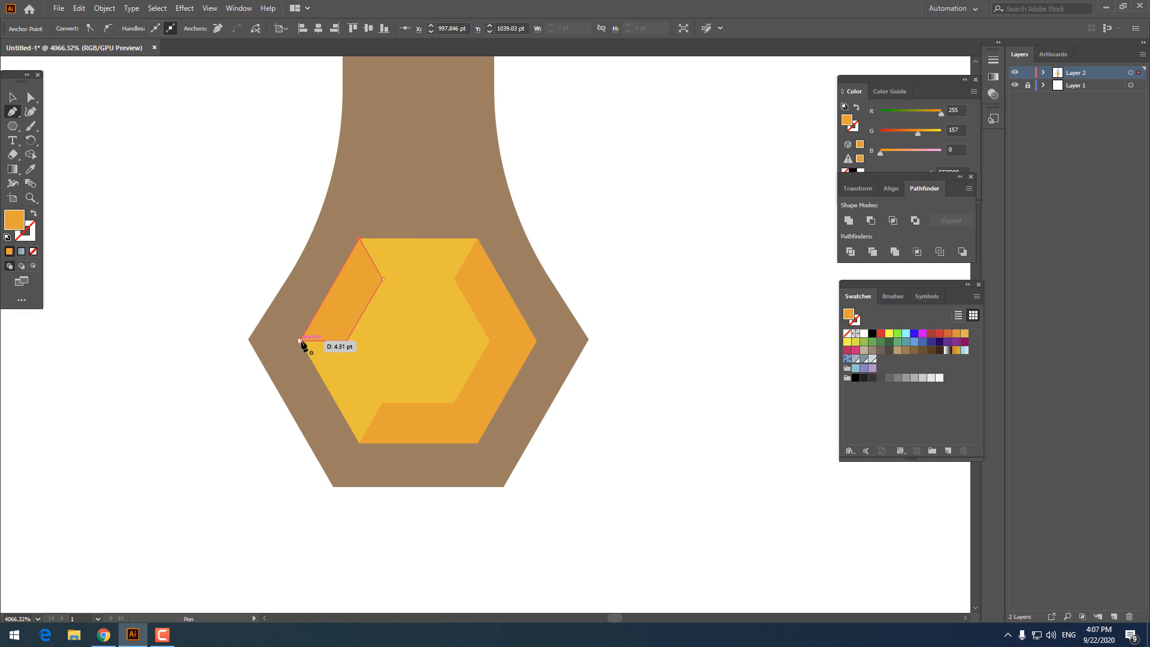
Step: Fill the upper-left bevel shape with the bright yellow FFDA00 and deselect it
click(409, 340)
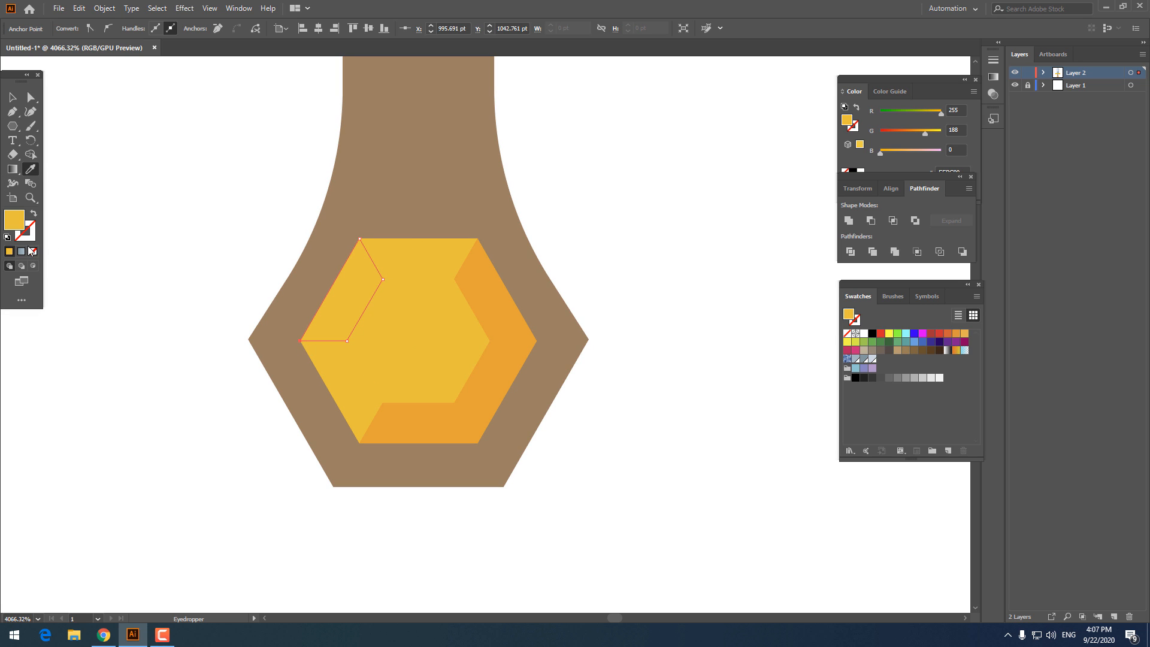
double_click(13, 223)
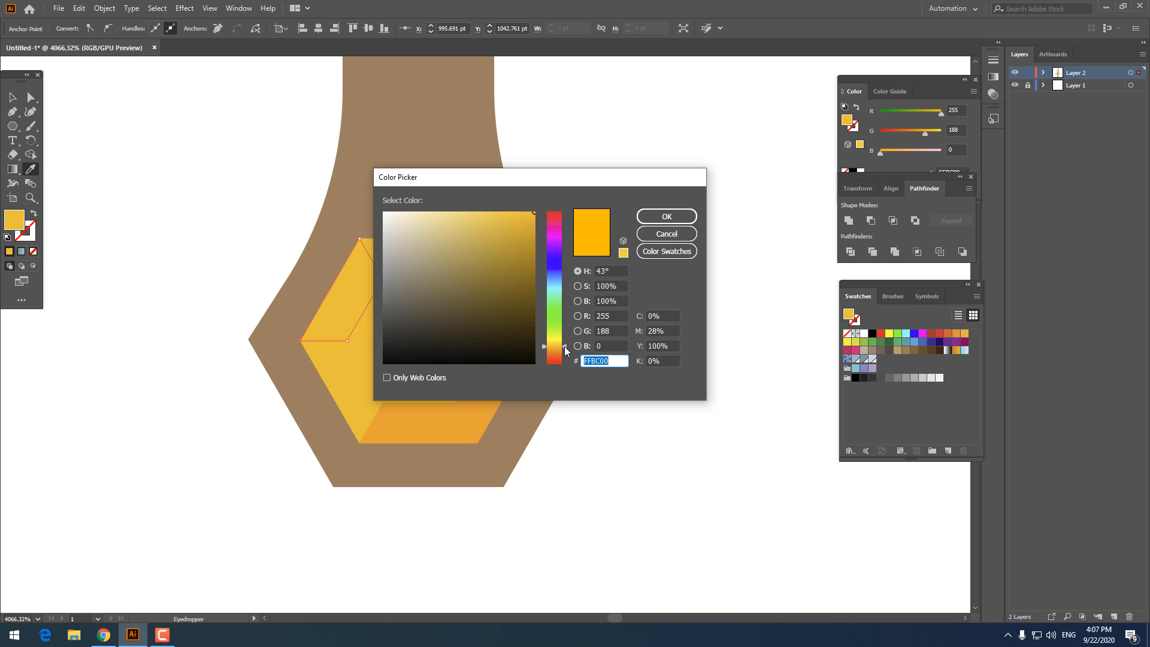
drag(564, 346, 563, 339)
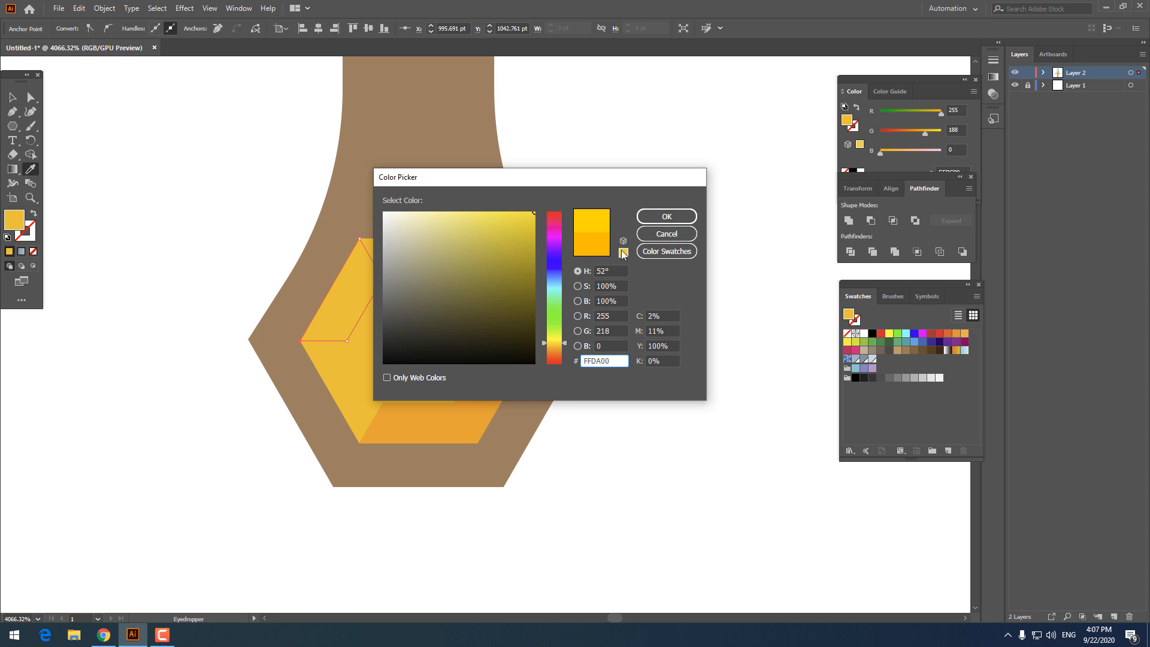
click(673, 215)
key(z)
drag(367, 205, 164, 248)
drag(376, 246, 539, 281)
key(v)
click(672, 425)
Step: Examine how the gem's light and dark bevels look within the whole sword
key(z)
drag(450, 333, 108, 333)
drag(326, 356, 327, 414)
drag(441, 426, 479, 421)
drag(370, 347, 466, 394)
drag(480, 342, 335, 345)
drag(521, 347, 511, 408)
drag(433, 412, 605, 503)
Step: Draw a yellow rectangle about 5.1 by 1.5 pt across the gem and place it slightly above the inner hexagon's centre
drag(14, 127, 36, 125)
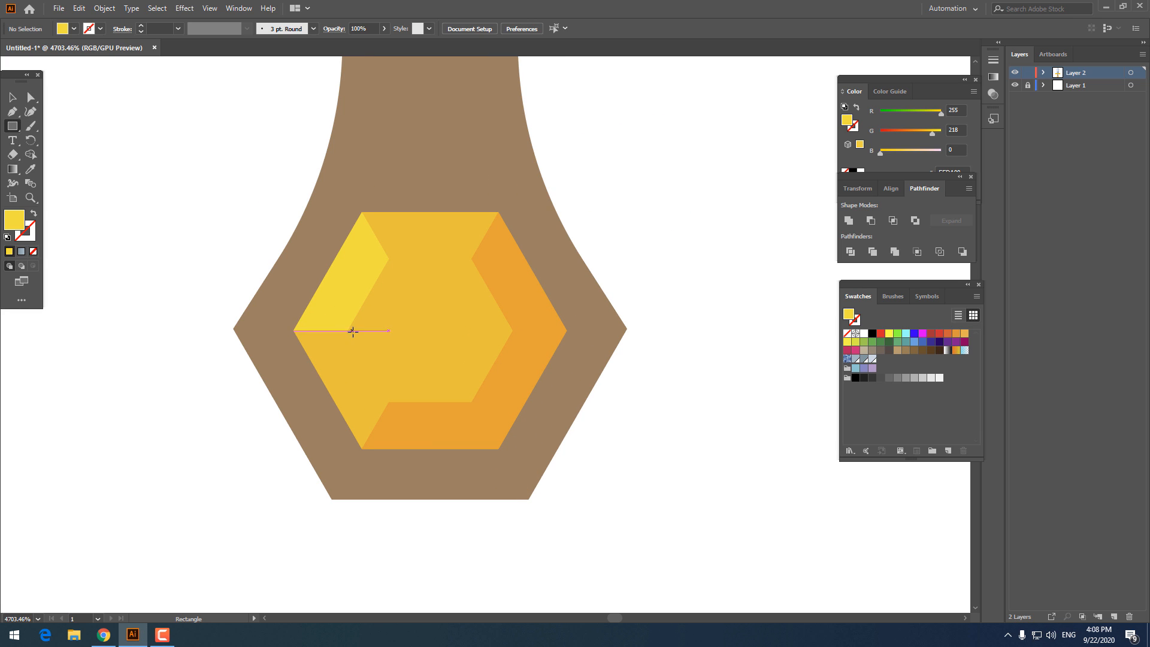
drag(385, 372, 497, 365)
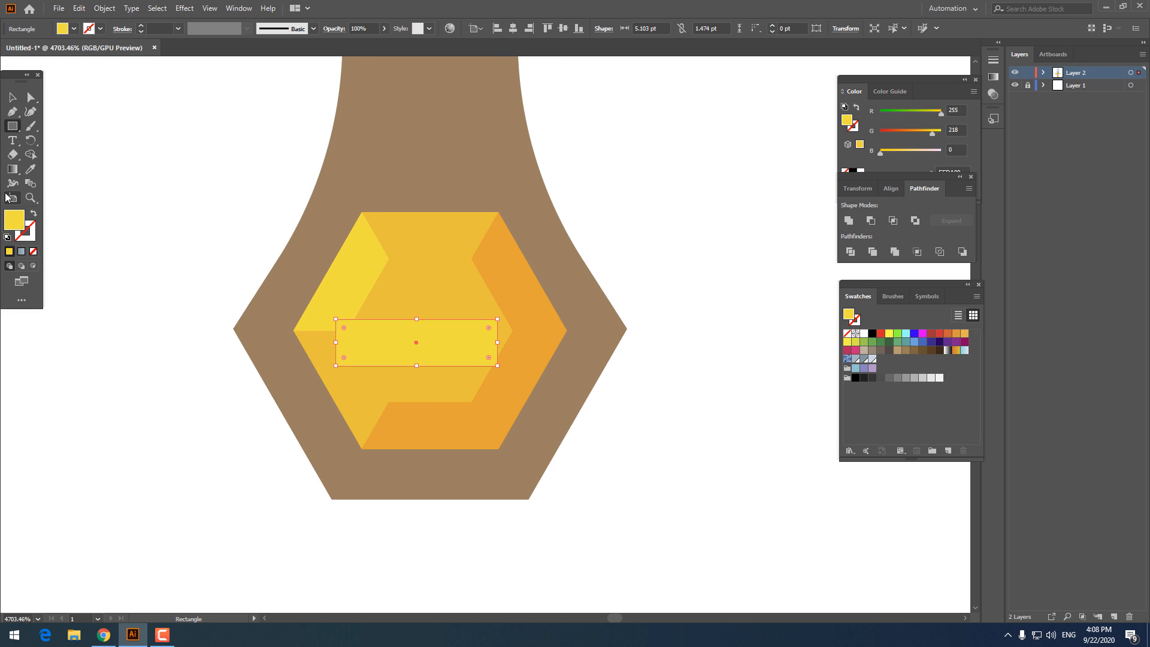
click(20, 101)
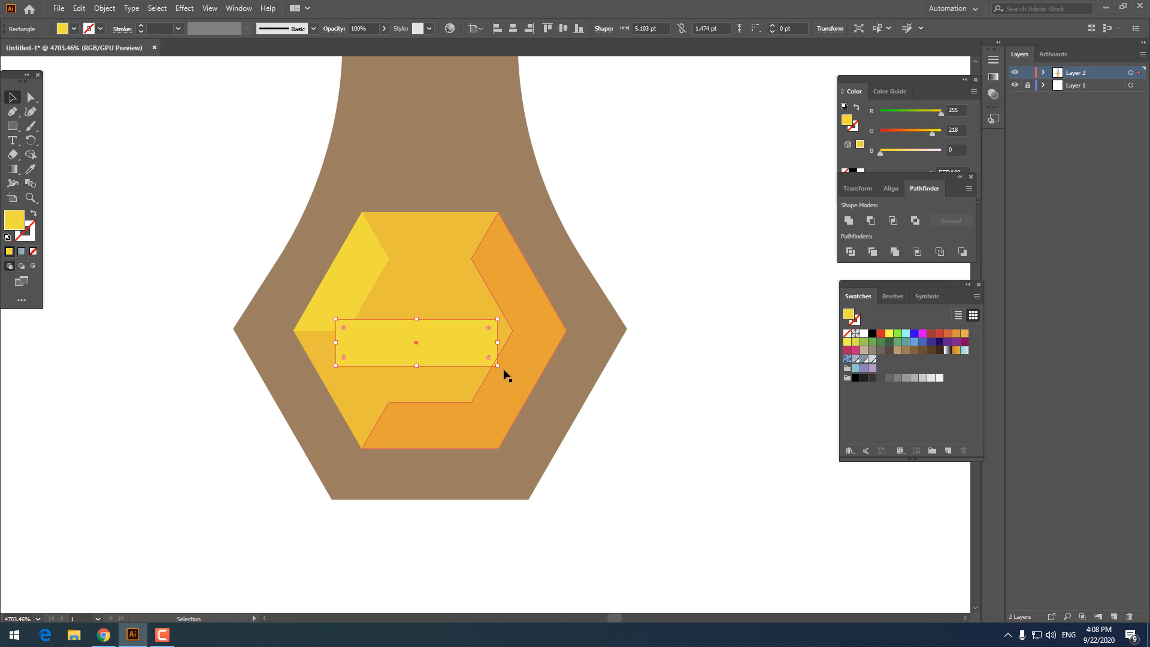
drag(465, 360, 464, 406)
key(ctrl+z)
drag(447, 349, 440, 326)
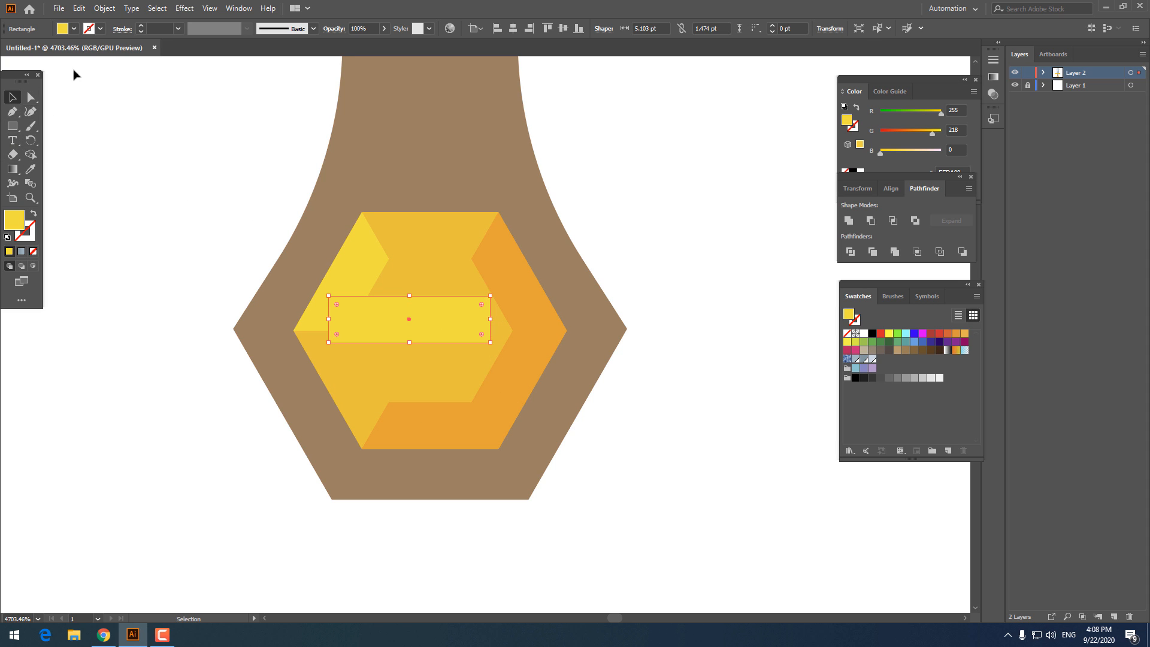
Step: Draw a thinner yellow rectangle about 5.1 by 0.8 pt below the first one, matching its width
click(78, 9)
click(12, 126)
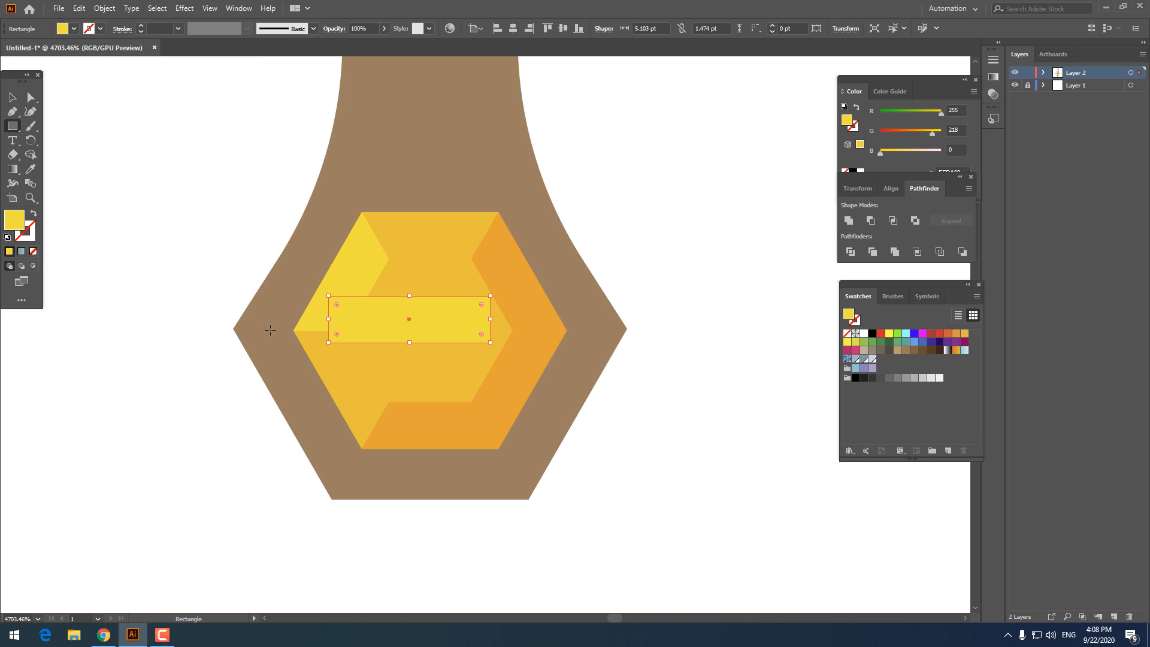
drag(328, 362, 490, 387)
click(12, 97)
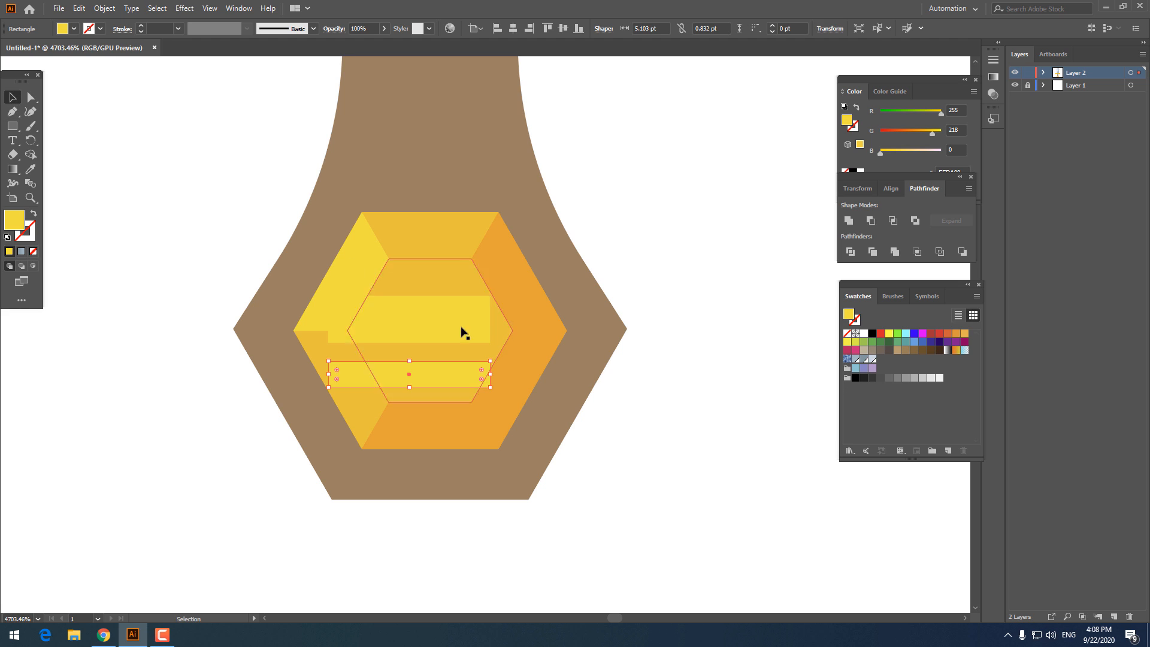
Step: Rotate both yellow bars together so they slope up to the right, and position them across the inner hexagon
shift+click(473, 330)
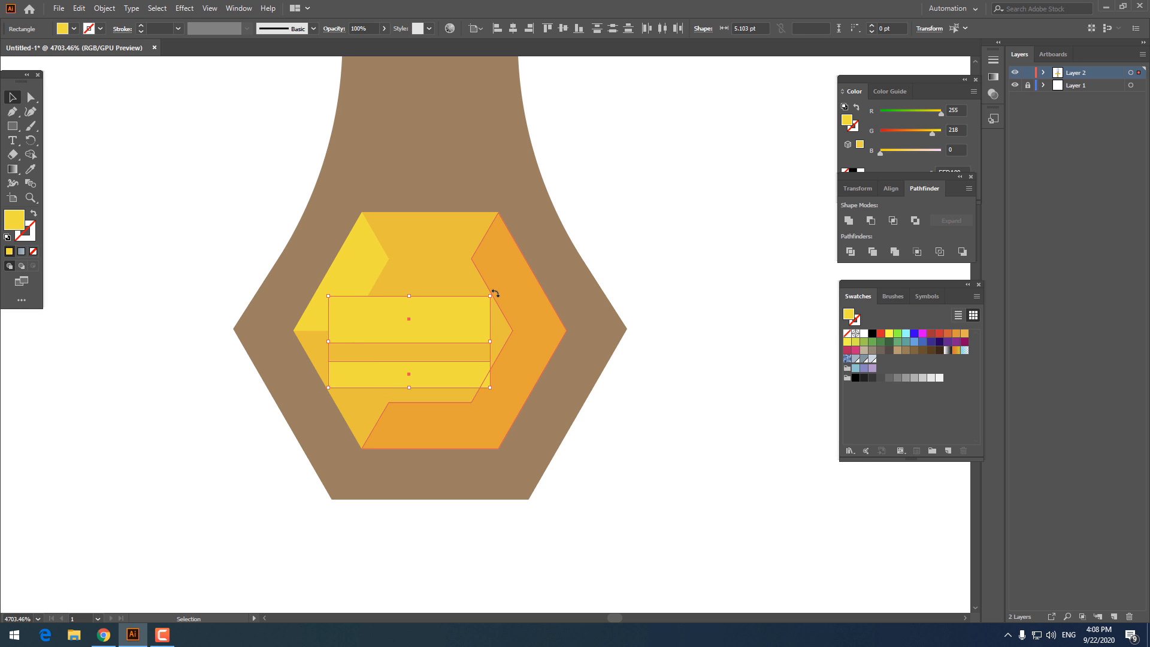
drag(494, 294, 456, 241)
drag(439, 304, 490, 282)
drag(432, 361, 423, 365)
Step: Divide the two slanted bars and the inner hexagon with Pathfinder, ungroup the resulting pieces and deselect them
shift+click(449, 385)
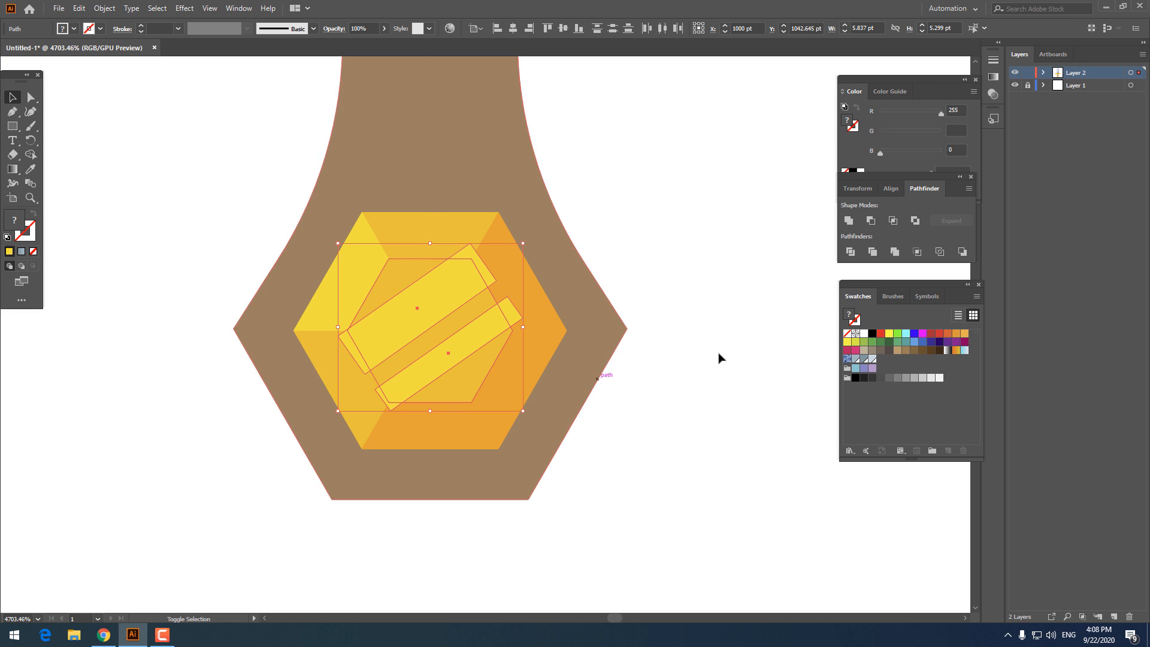
click(853, 252)
right_click(530, 328)
click(617, 431)
key(ctrl+shift+a)
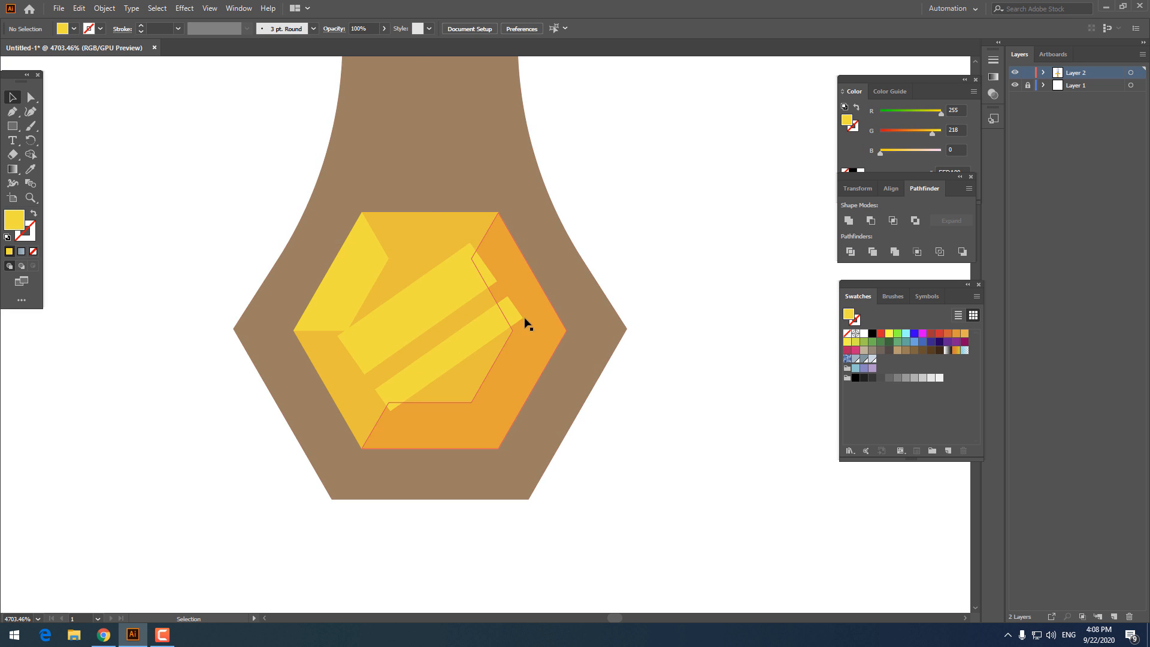
Step: Delete the ends of the yellow bars that stick out beyond the inner hexagon
click(508, 309)
shift+click(483, 264)
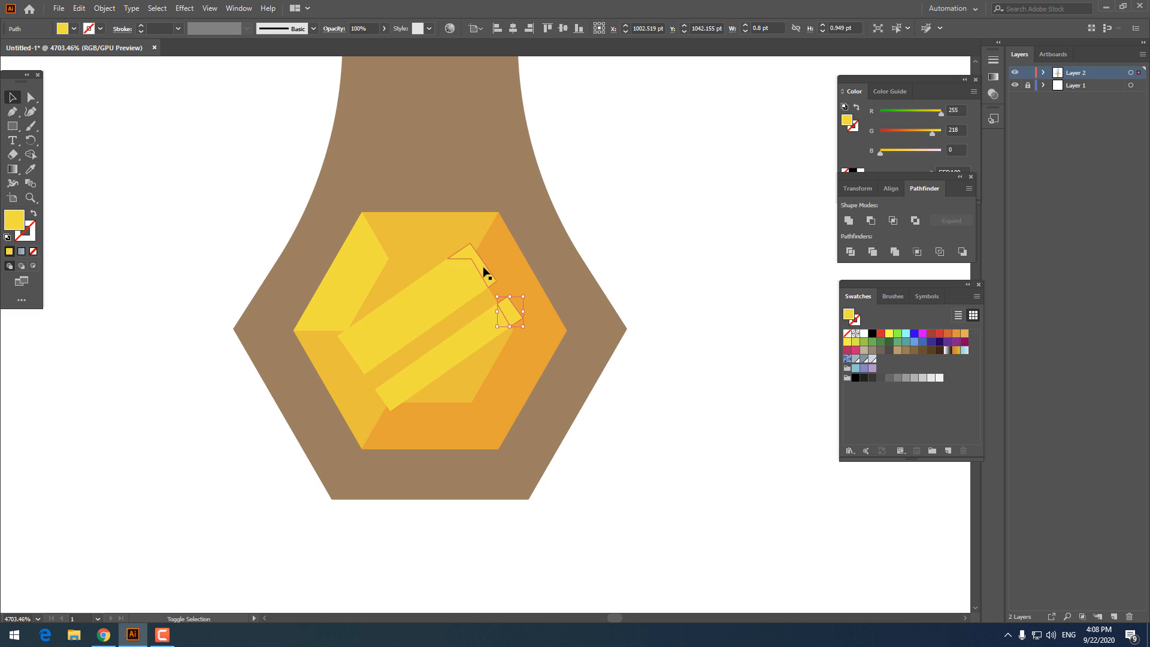
shift+click(348, 348)
key(Delete)
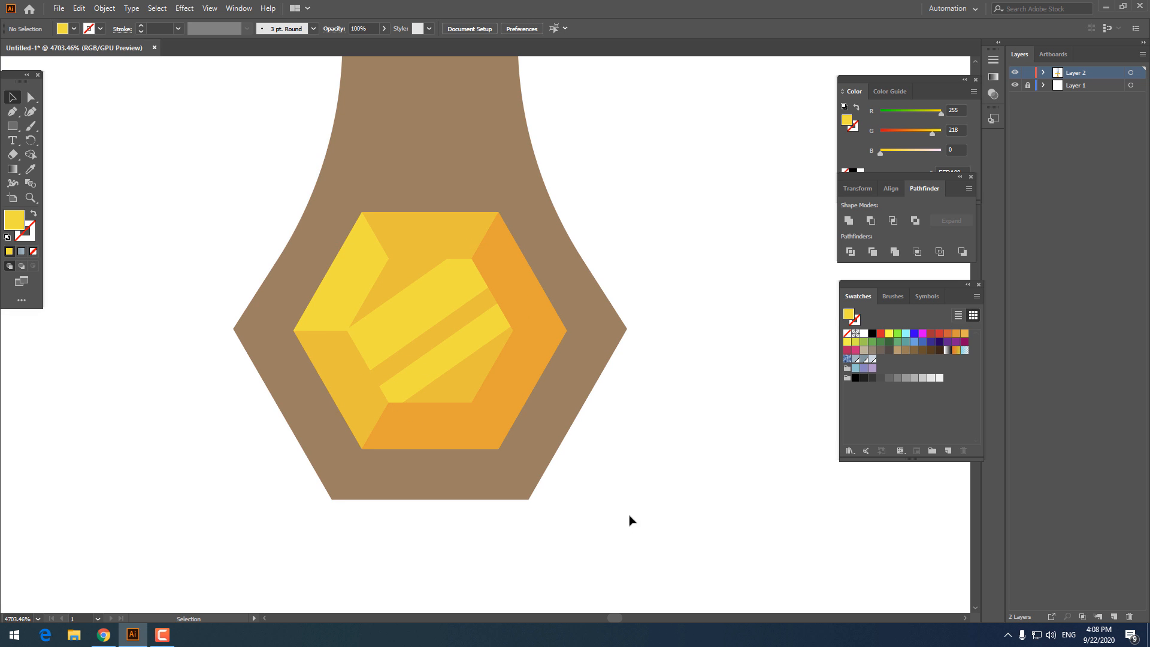
Step: Group all pieces of the golden gem without the brown handle and deselect the group
key(z)
drag(603, 327, 249, 385)
drag(495, 389, 390, 459)
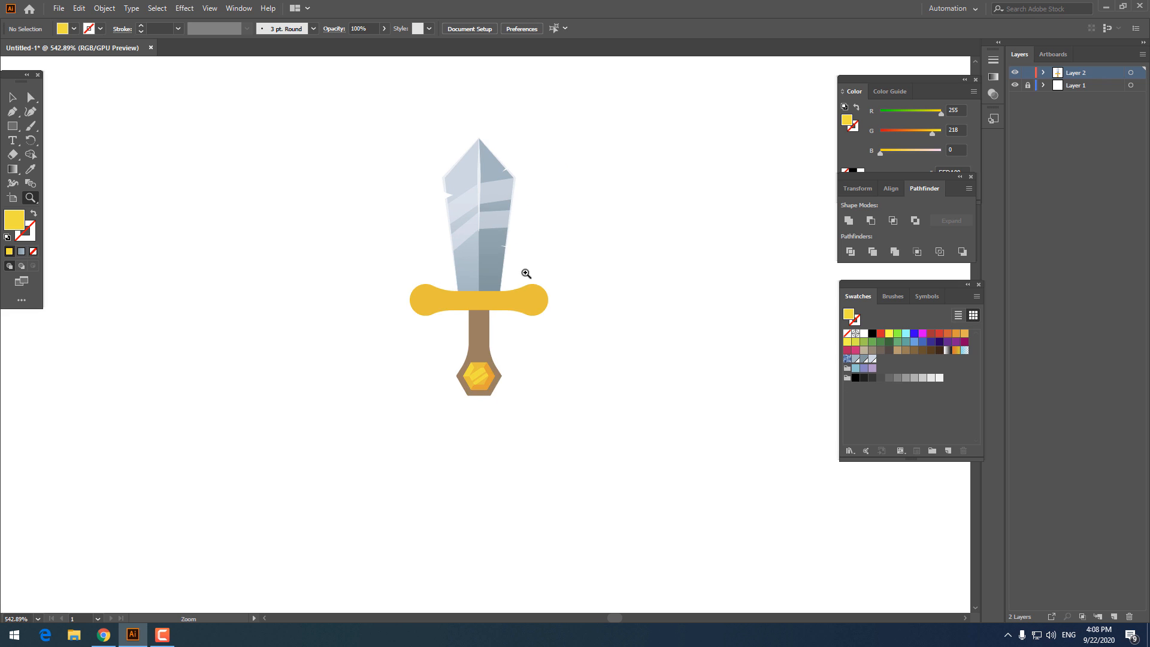
drag(526, 275, 505, 328)
drag(439, 445, 591, 399)
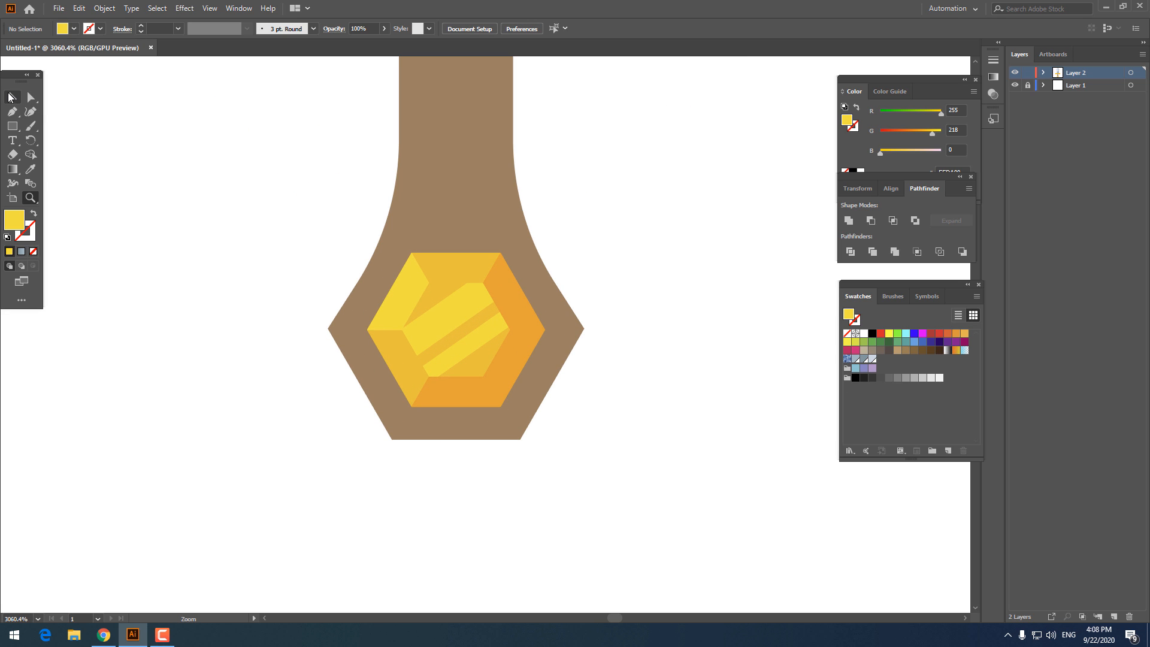
drag(621, 456, 208, 186)
shift+click(481, 181)
right_click(467, 285)
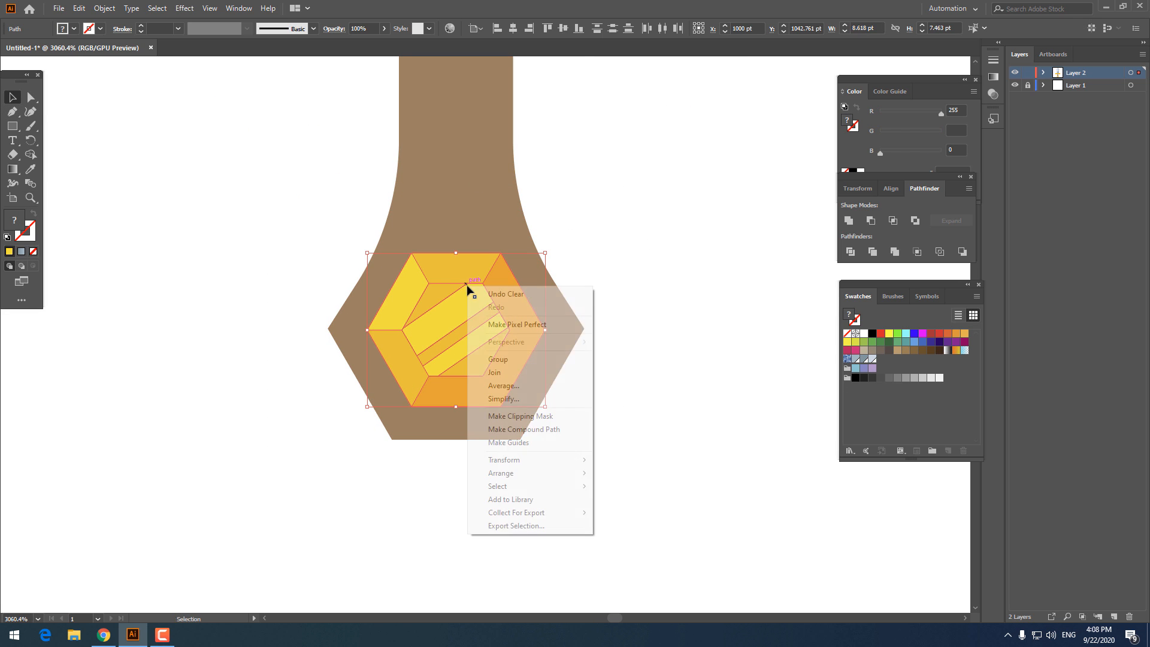
click(509, 361)
click(593, 364)
Step: Draw a rectangle about 5.5 by 3.3 pt across the grip's full width, directly beneath the guard
key(z)
drag(617, 359, 419, 359)
drag(497, 270, 267, 281)
drag(270, 264, 368, 252)
click(368, 252)
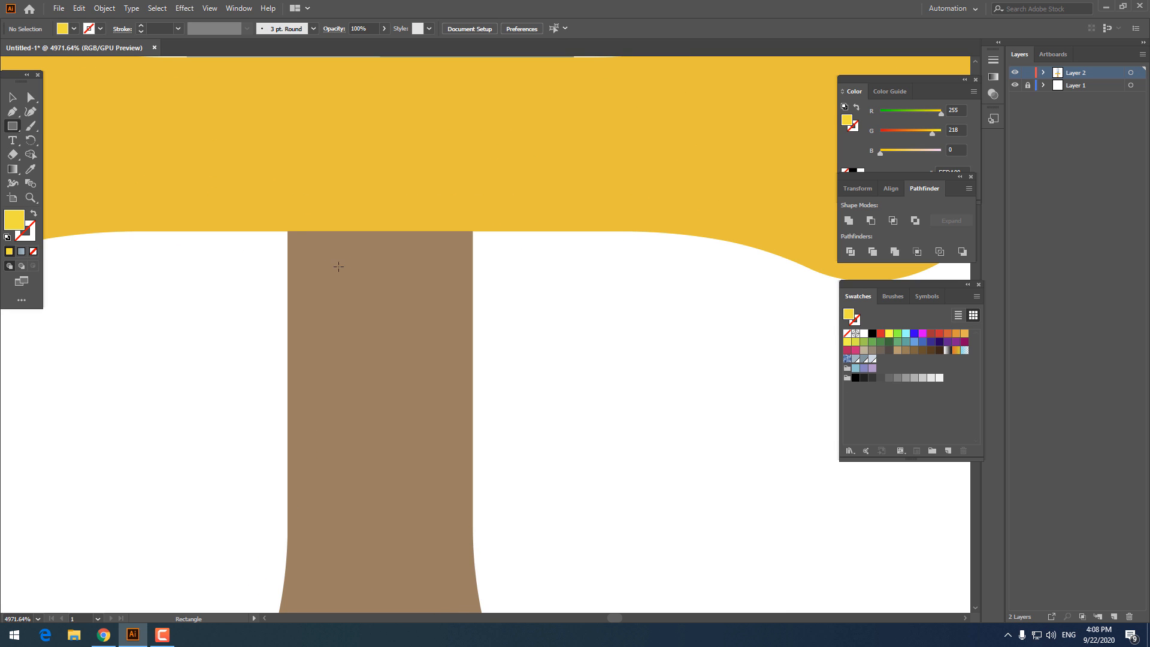
drag(289, 232, 473, 340)
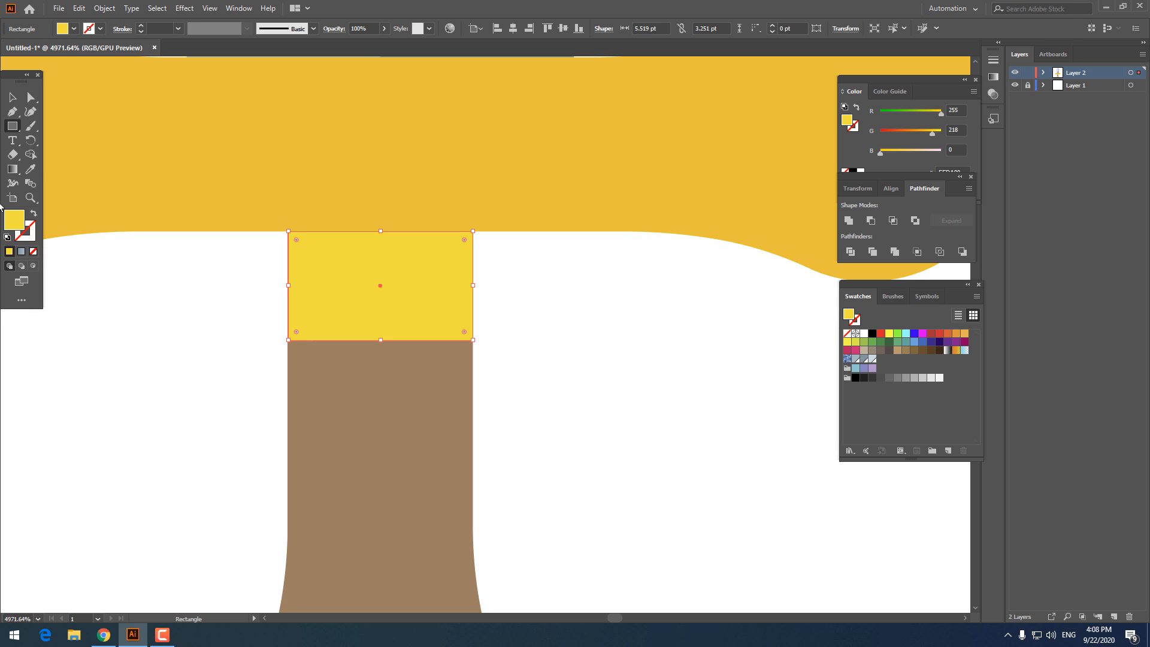
Step: Fill the rectangle under the guard with a darker shade of the handle's brown, RGB 142, 96, 64, and deselect it
click(30, 169)
click(297, 362)
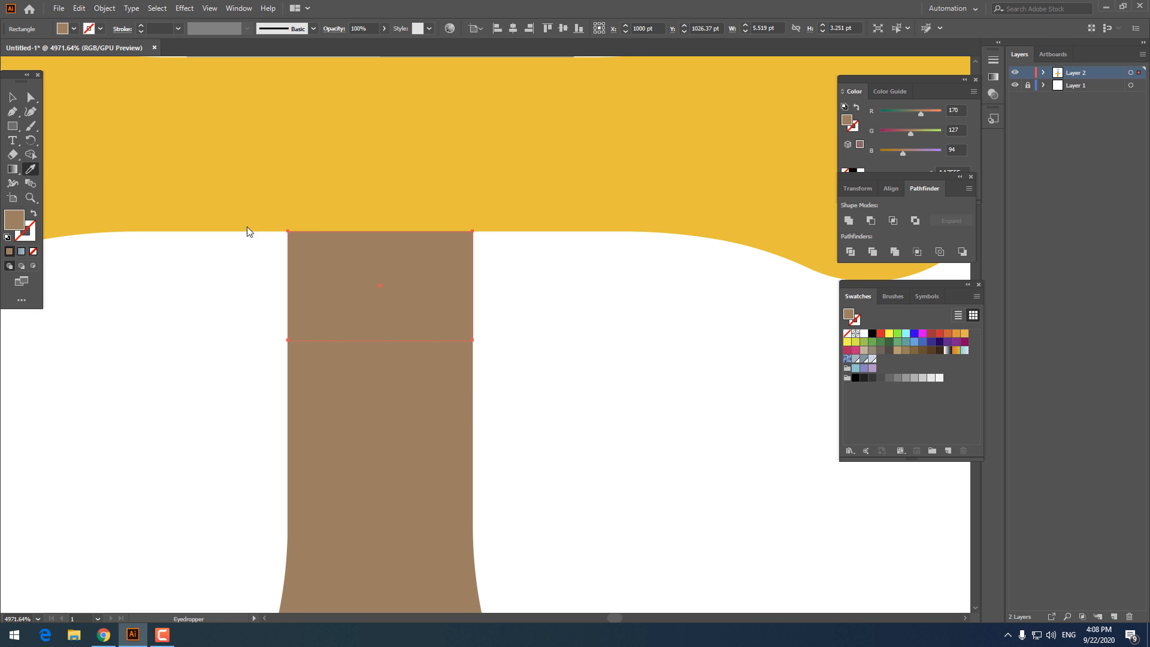
double_click(13, 219)
click(462, 272)
click(652, 217)
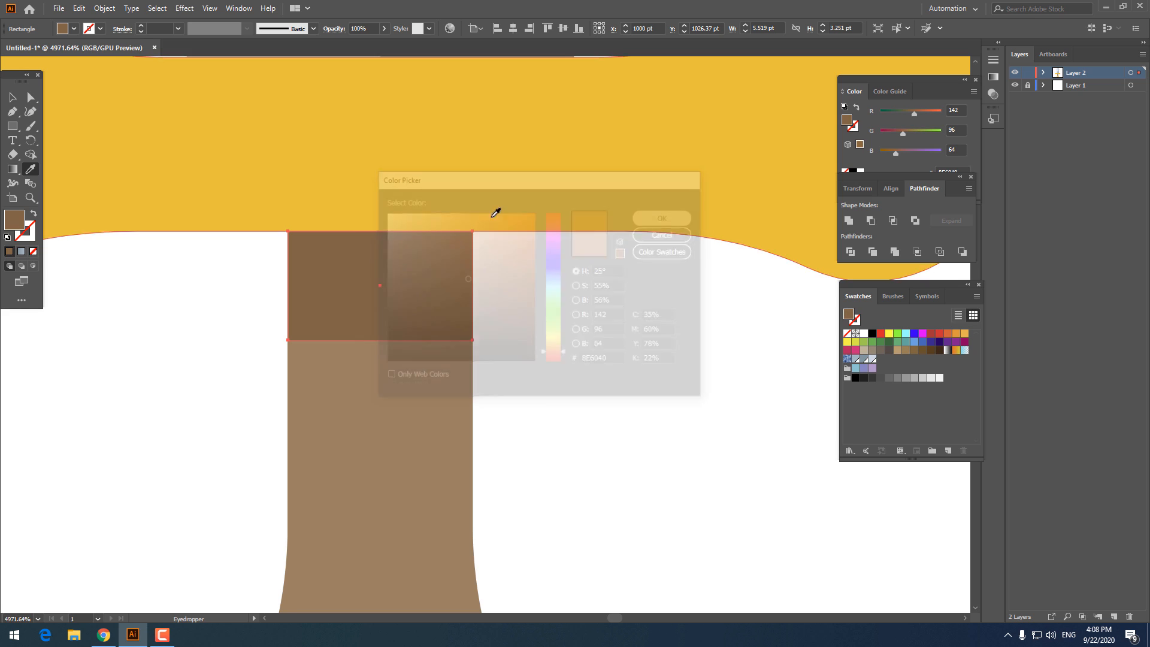
key(z)
drag(444, 224, 121, 254)
key(space)
drag(464, 181, 360, 276)
key(space)
drag(383, 281, 364, 318)
click(12, 97)
click(616, 382)
Step: Duplicate the golden guard in place, shift the copy about 1.6 pt up and to the left, and widen it slightly toward the right
key(z)
drag(462, 318, 769, 425)
key(space)
drag(271, 427, 412, 300)
key(space)
drag(381, 371, 375, 317)
key(space)
drag(510, 300, 476, 376)
drag(477, 376, 538, 364)
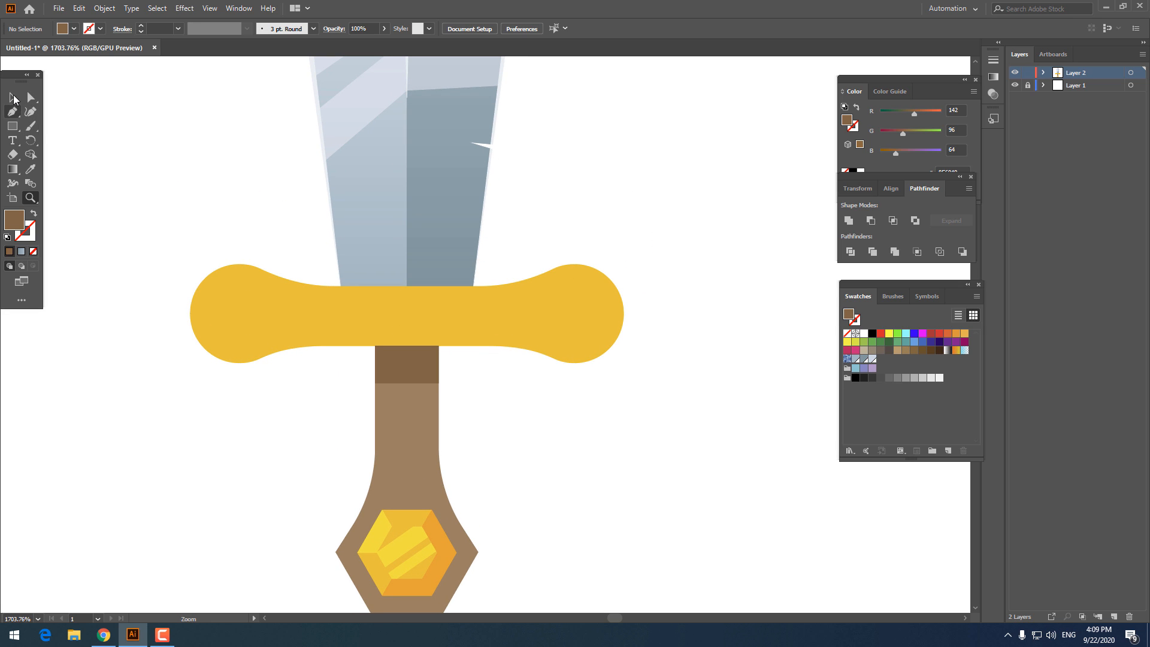
click(13, 96)
click(470, 315)
click(79, 8)
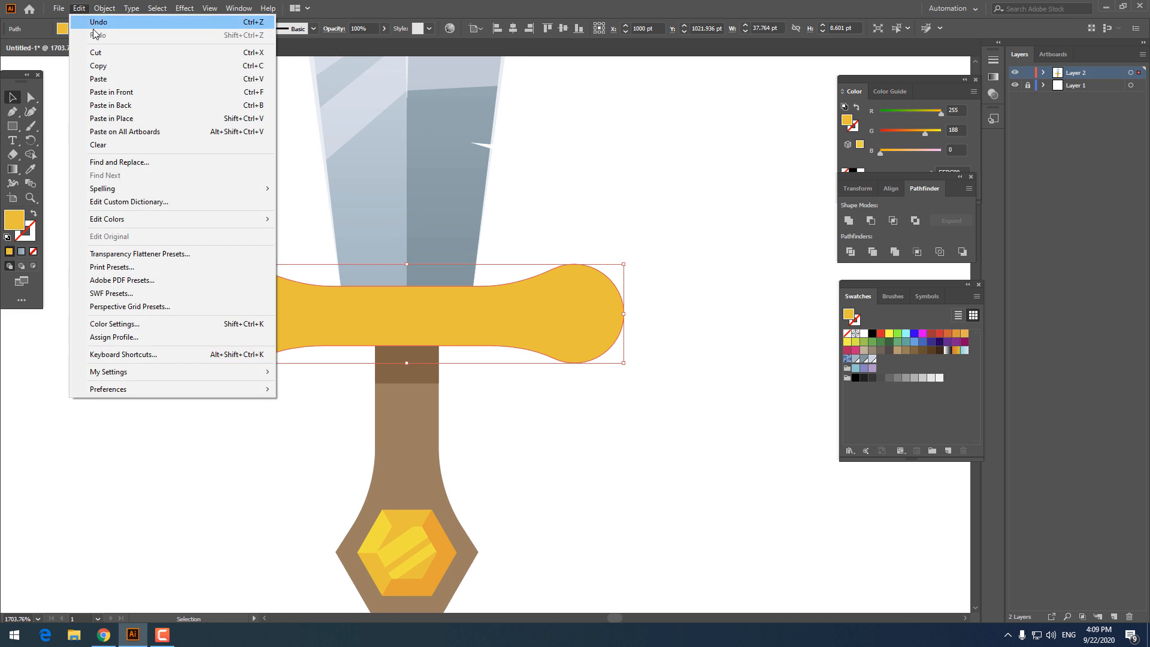
click(96, 66)
click(79, 9)
click(143, 79)
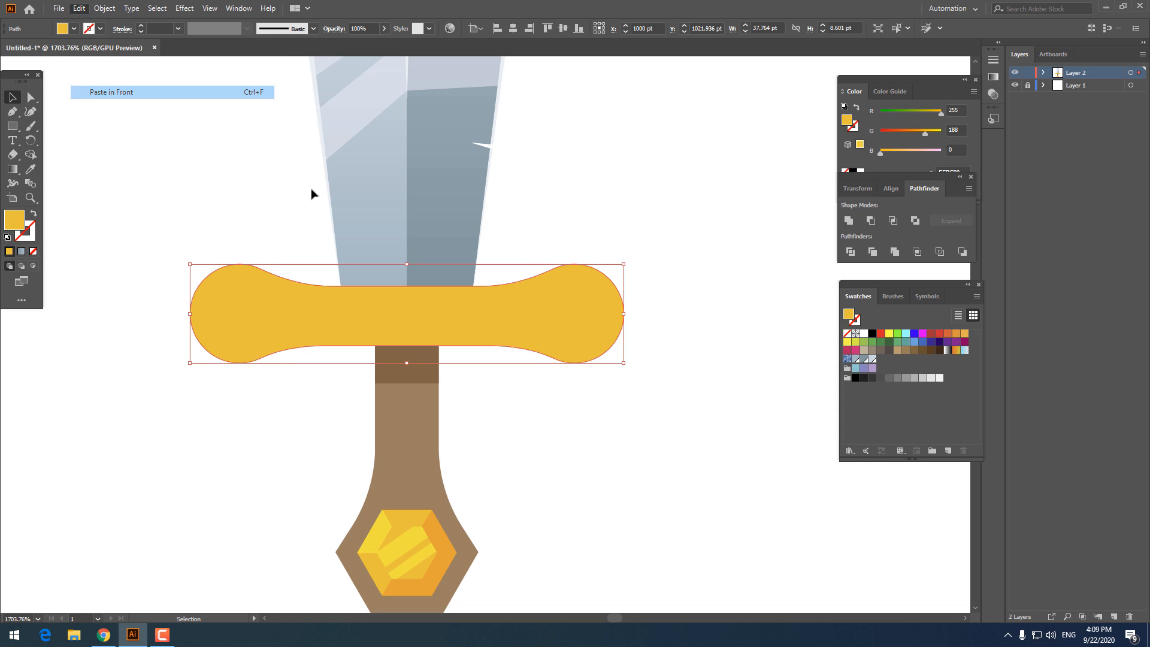
drag(565, 333, 587, 306)
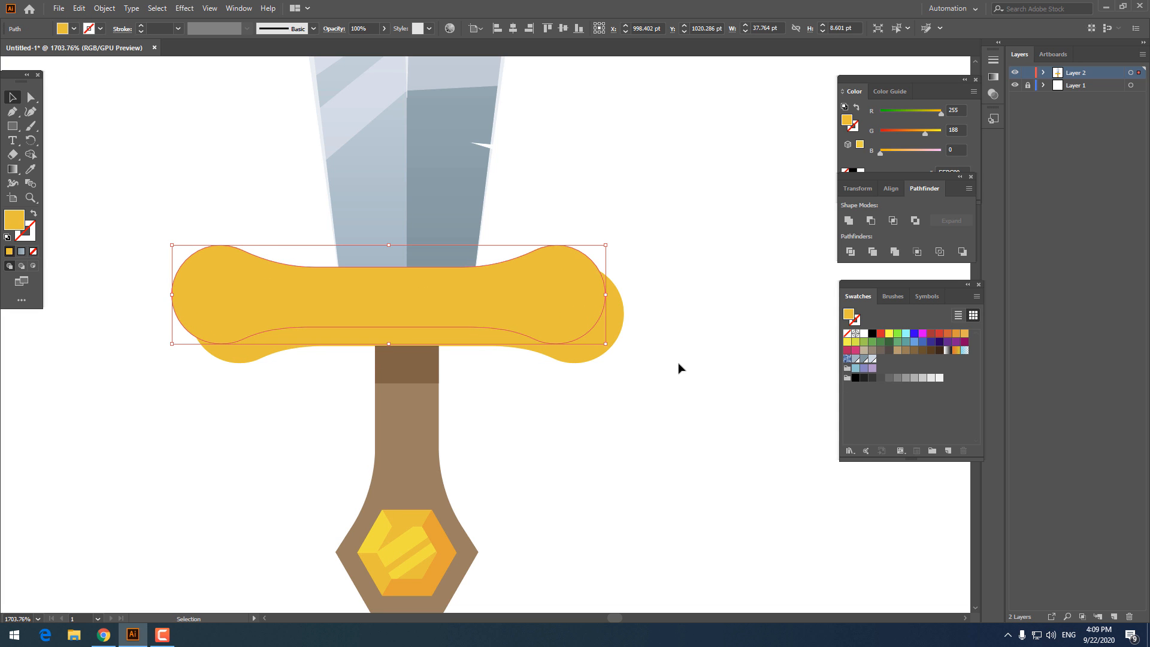
drag(608, 294, 614, 294)
Step: Fill the original guard behind the shifted copy with the gem's orange, RGB 255, 157, 0
click(600, 352)
key(i)
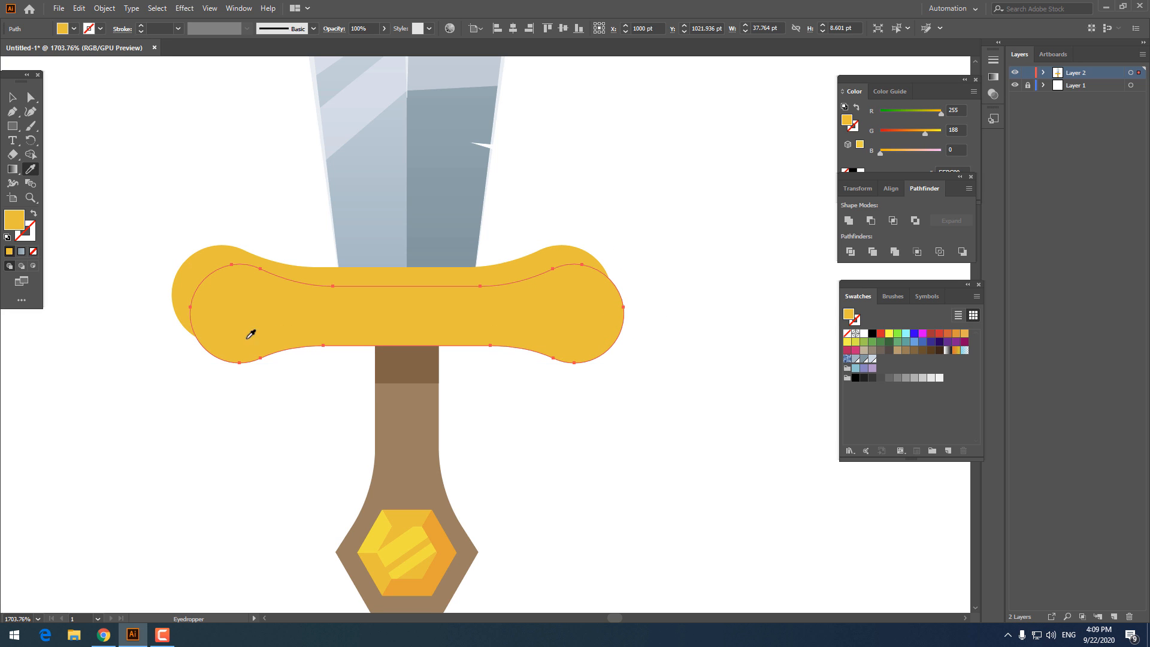
click(441, 522)
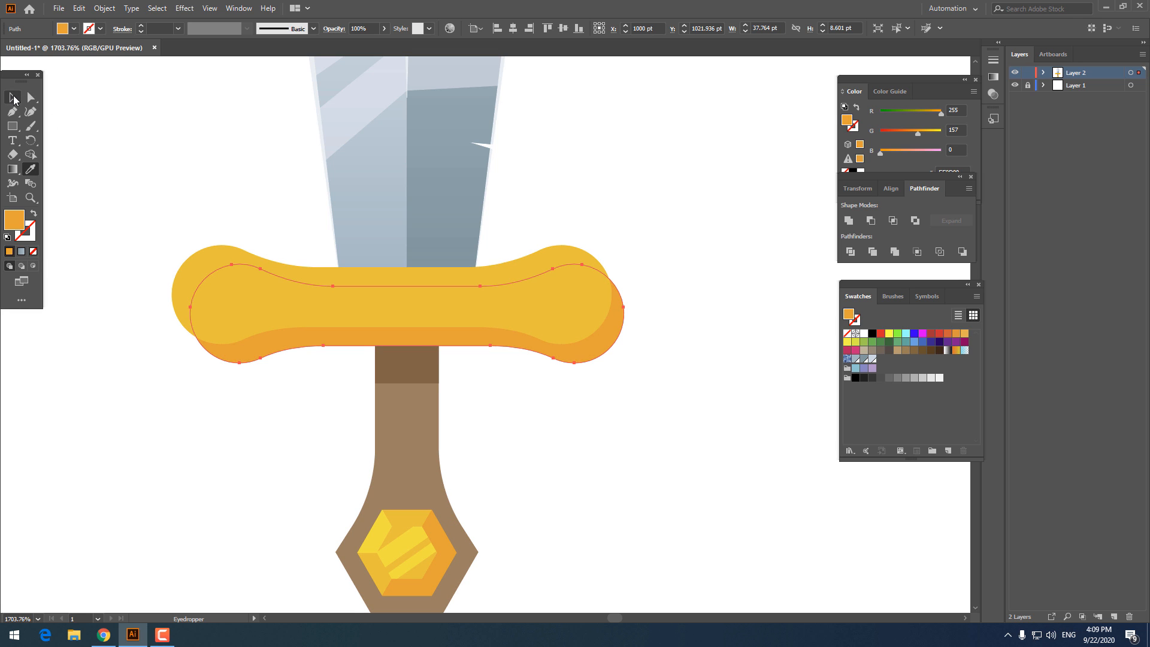
Step: Divide the two overlapping guard shapes, ungroup the result, and delete the part that sticks out above the original guard
click(14, 97)
drag(654, 343, 608, 291)
click(850, 252)
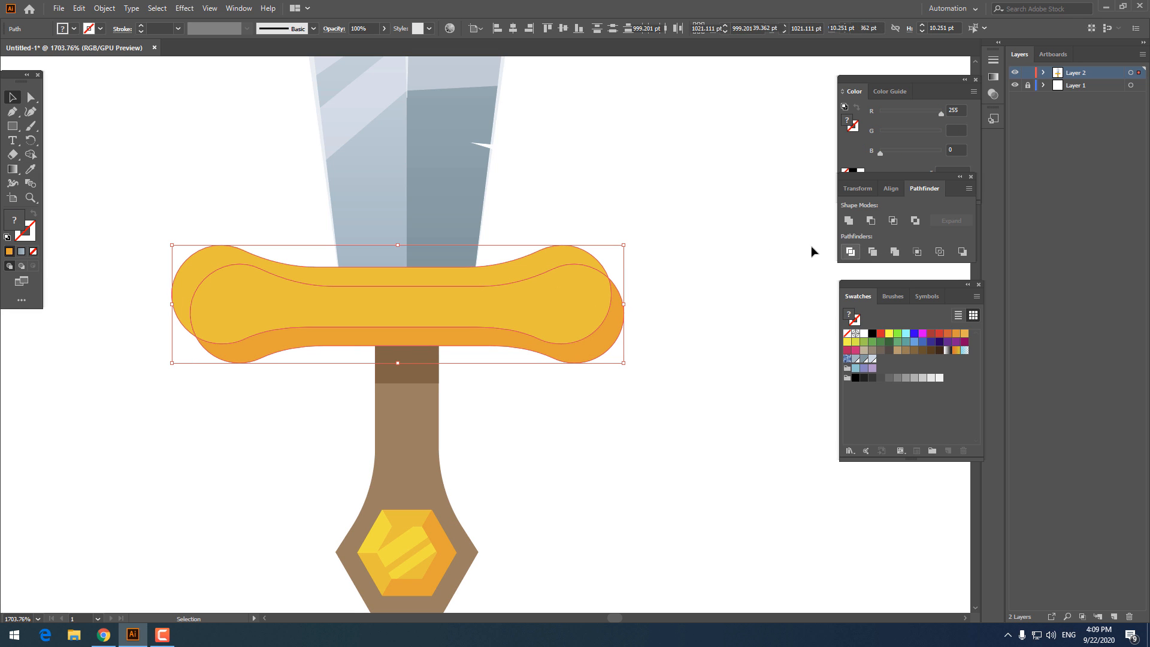
right_click(581, 312)
click(637, 411)
click(640, 403)
click(522, 259)
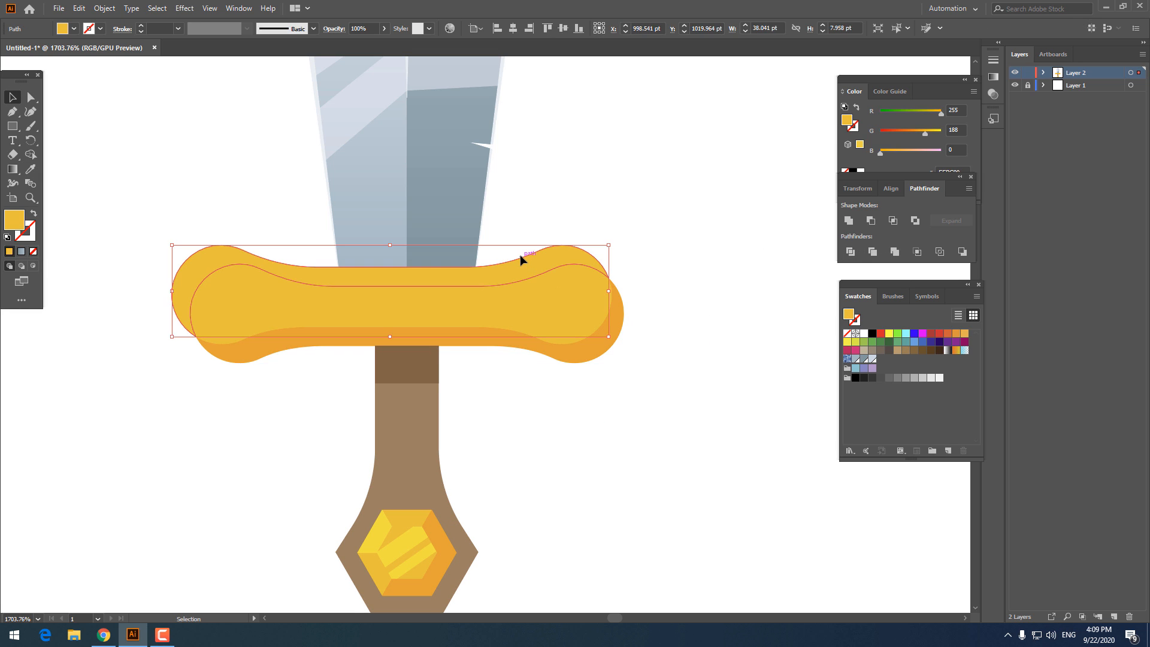
key(Delete)
Step: Draw a circle about 5.8 pt across on the rounded right end of the guard
key(z)
drag(599, 293, 469, 317)
key(space)
drag(470, 317, 378, 332)
drag(378, 331, 653, 342)
key(space)
click(12, 126)
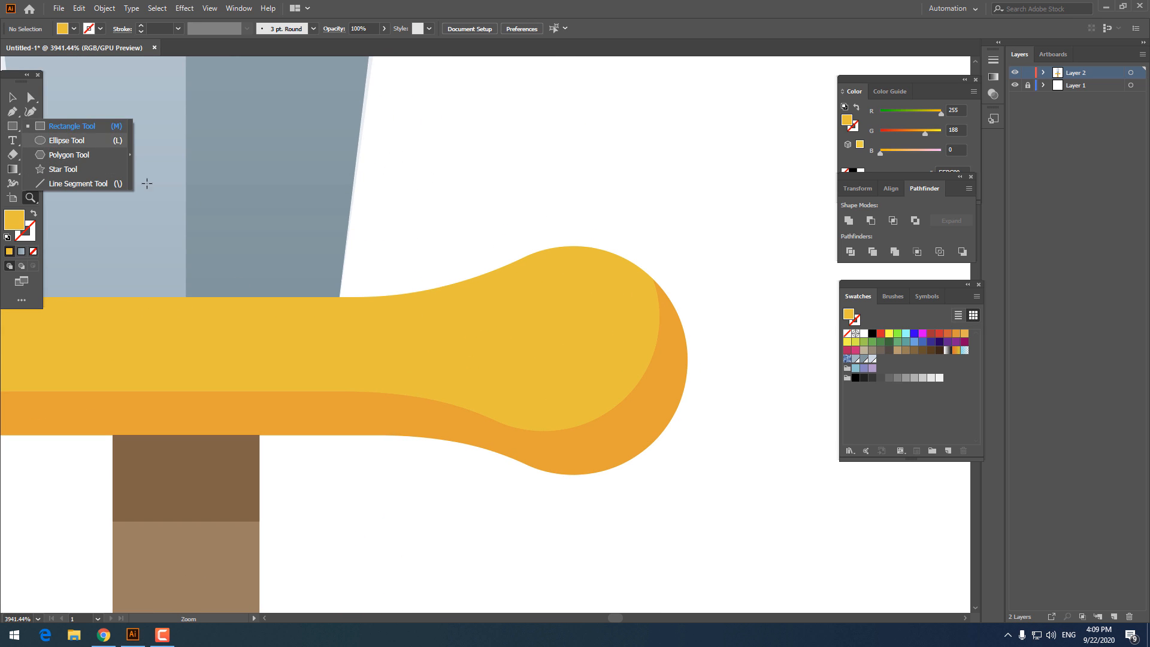
key(l)
drag(519, 288, 674, 442)
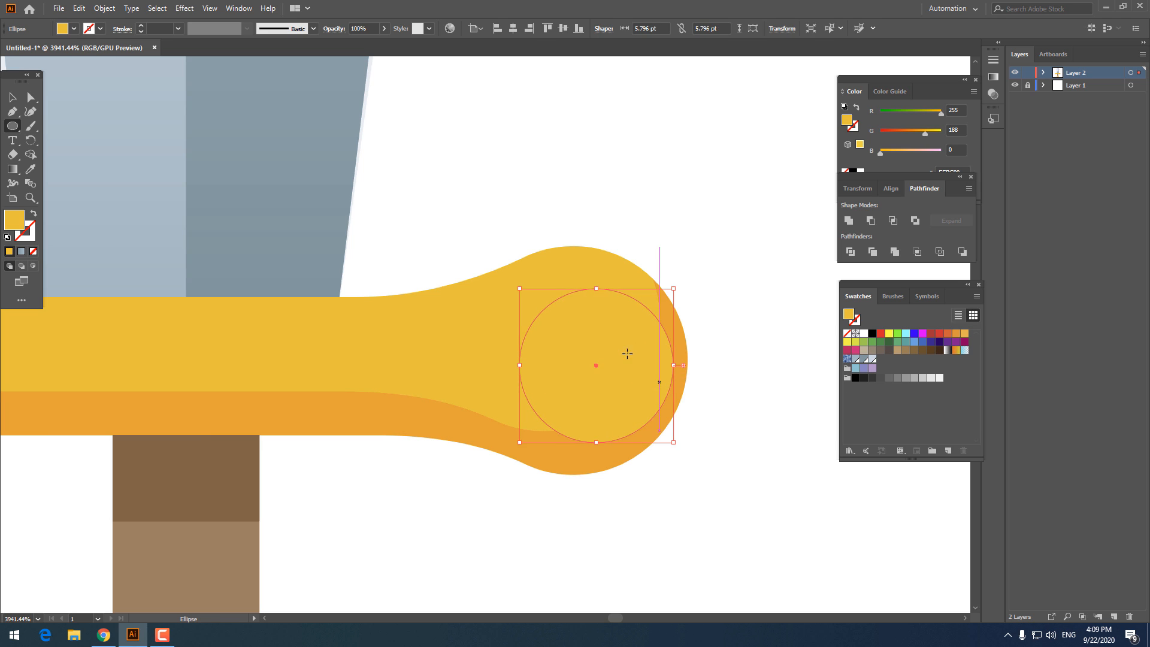
Step: Fill the circle on the guard's right end with the gem's bright yellow, RGB 255, 218, 0, and deselect it
key(z)
drag(581, 344, 552, 358)
drag(302, 204, 143, 223)
click(25, 173)
click(274, 408)
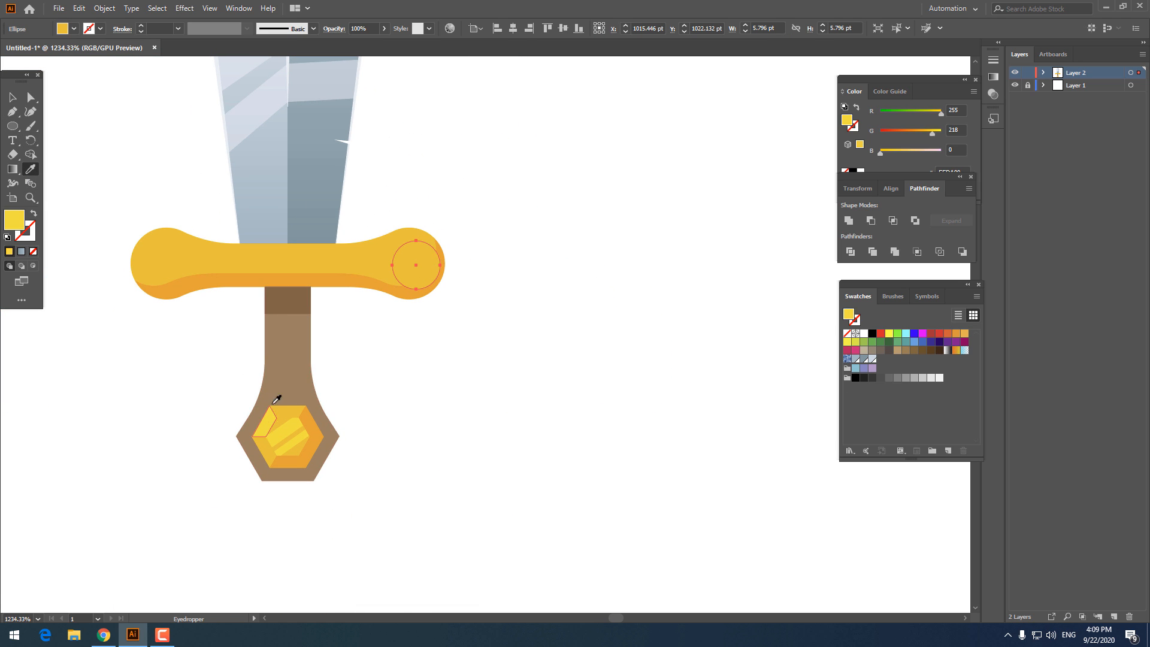
key(z)
drag(348, 249, 457, 379)
click(13, 98)
click(707, 393)
Step: Duplicate the yellow circle and place the copy on the guard's rounded left end, then deselect it
key(z)
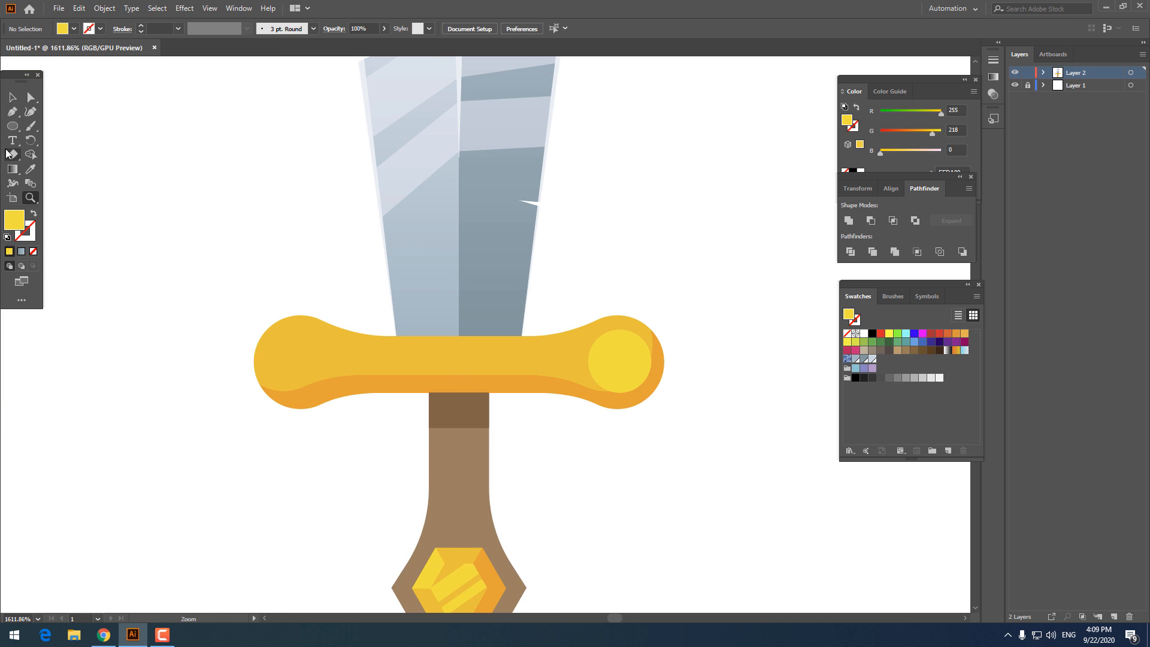
key(v)
click(619, 374)
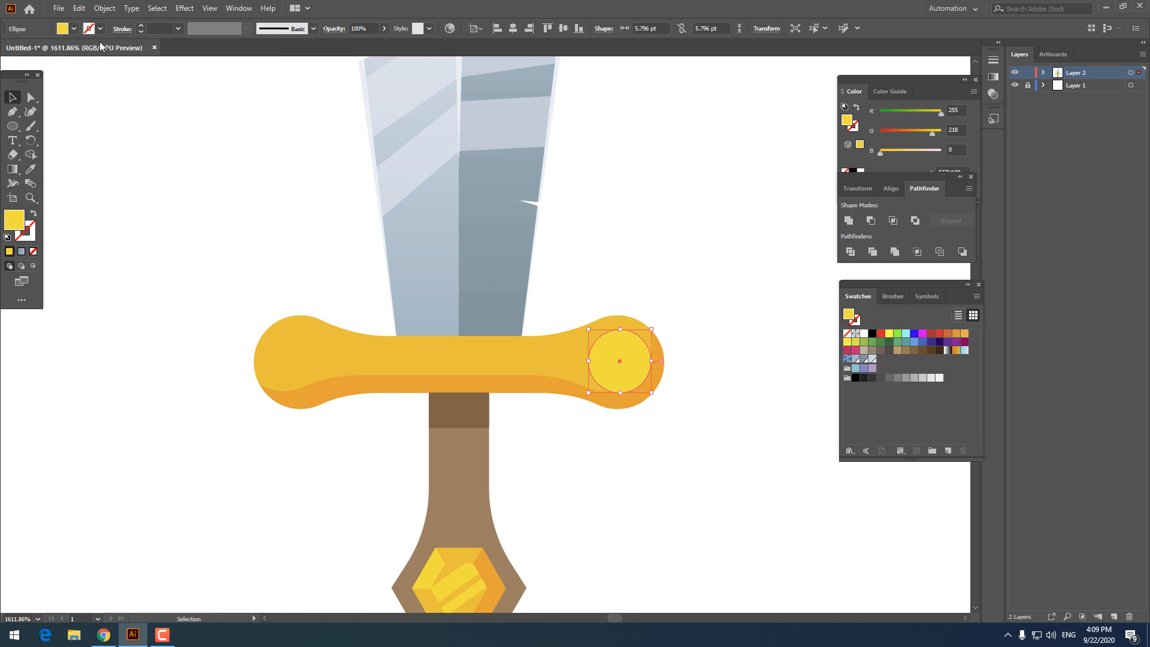
click(78, 7)
click(116, 65)
click(79, 7)
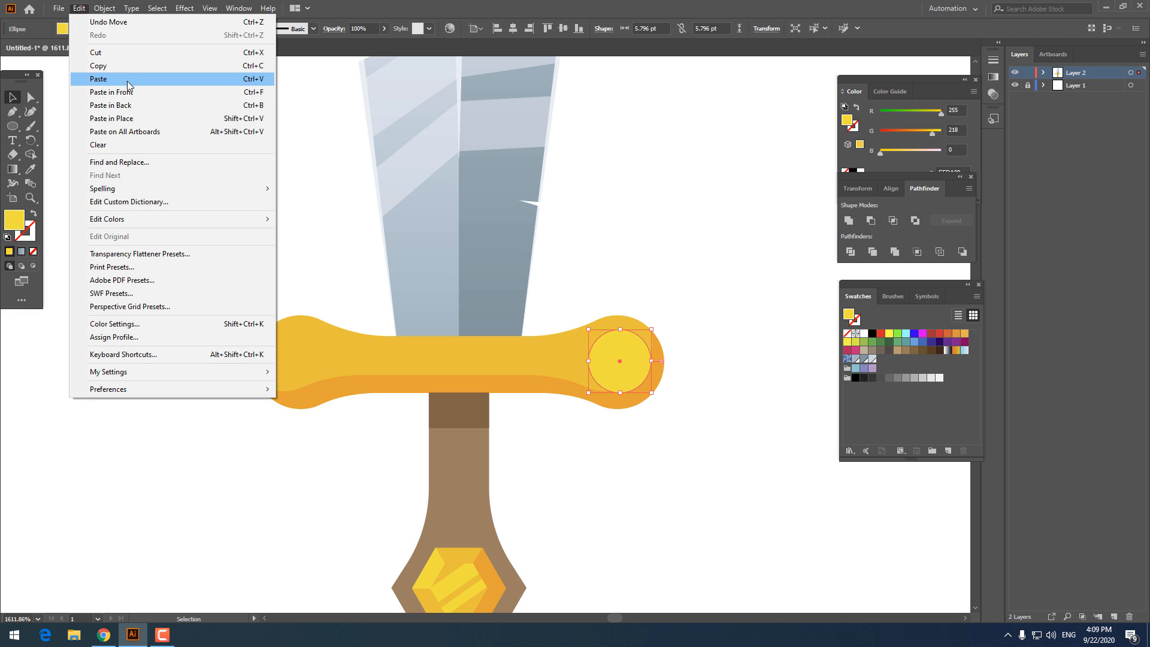
click(126, 92)
drag(637, 363, 314, 368)
click(318, 419)
Step: Duplicate the right yellow circle in place and fill the copy with pale cream, RGB 255, 248, 212
key(z)
drag(291, 405, 144, 398)
drag(361, 398, 294, 398)
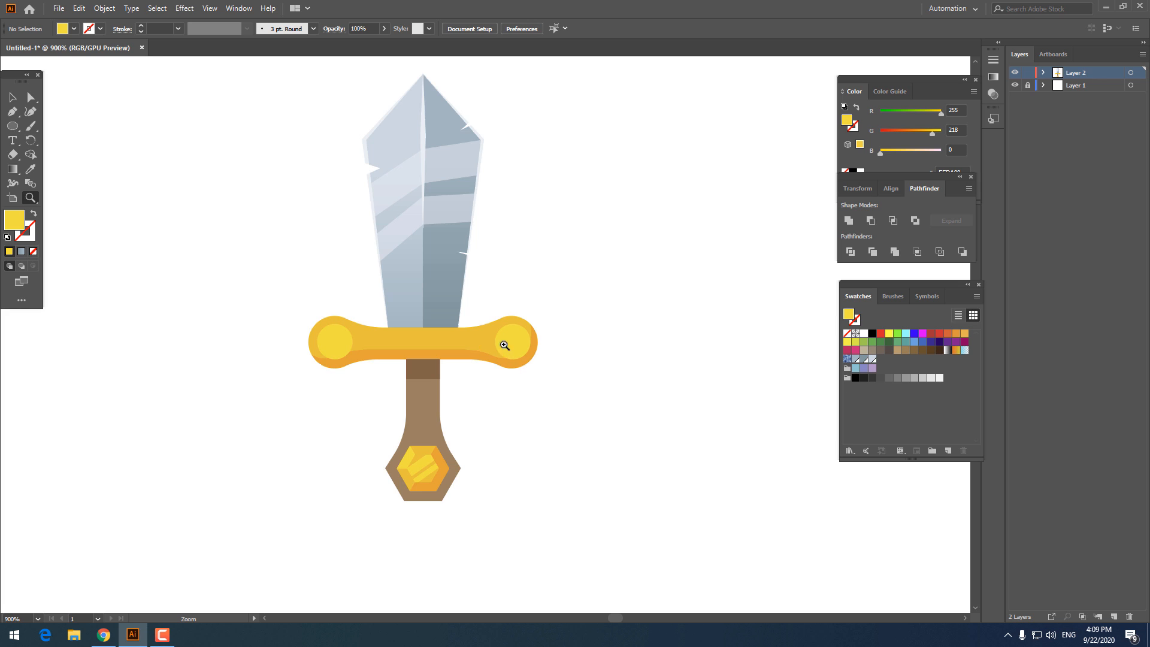
drag(504, 345, 653, 374)
click(8, 99)
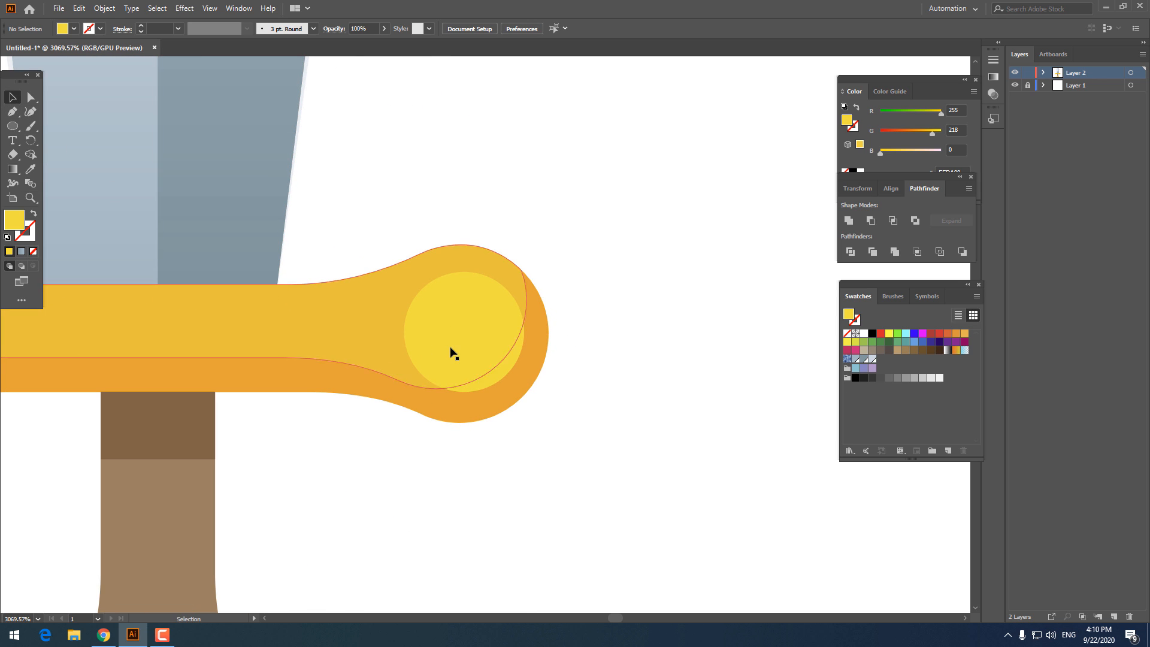
click(453, 351)
click(73, 13)
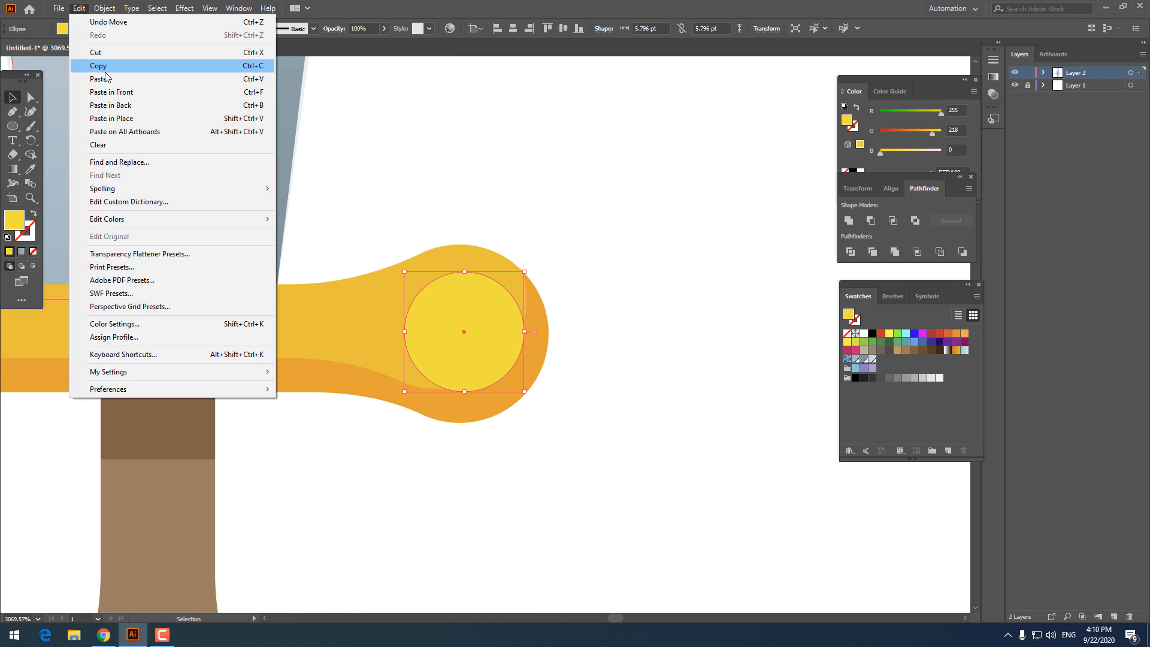
click(78, 10)
click(78, 10)
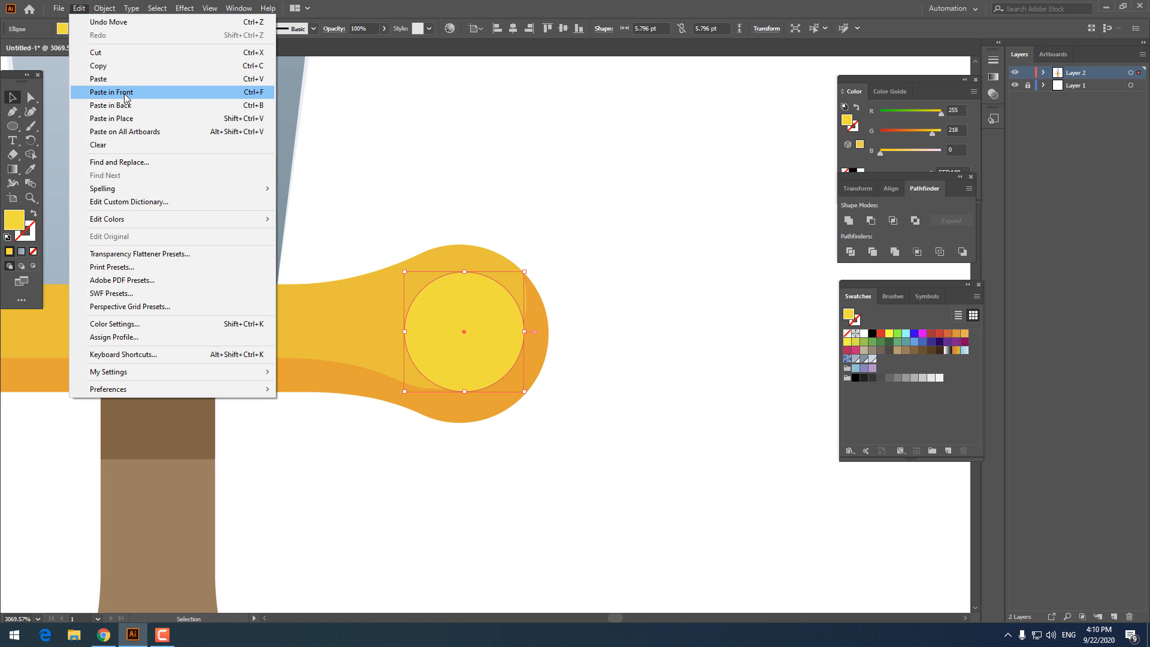
click(143, 93)
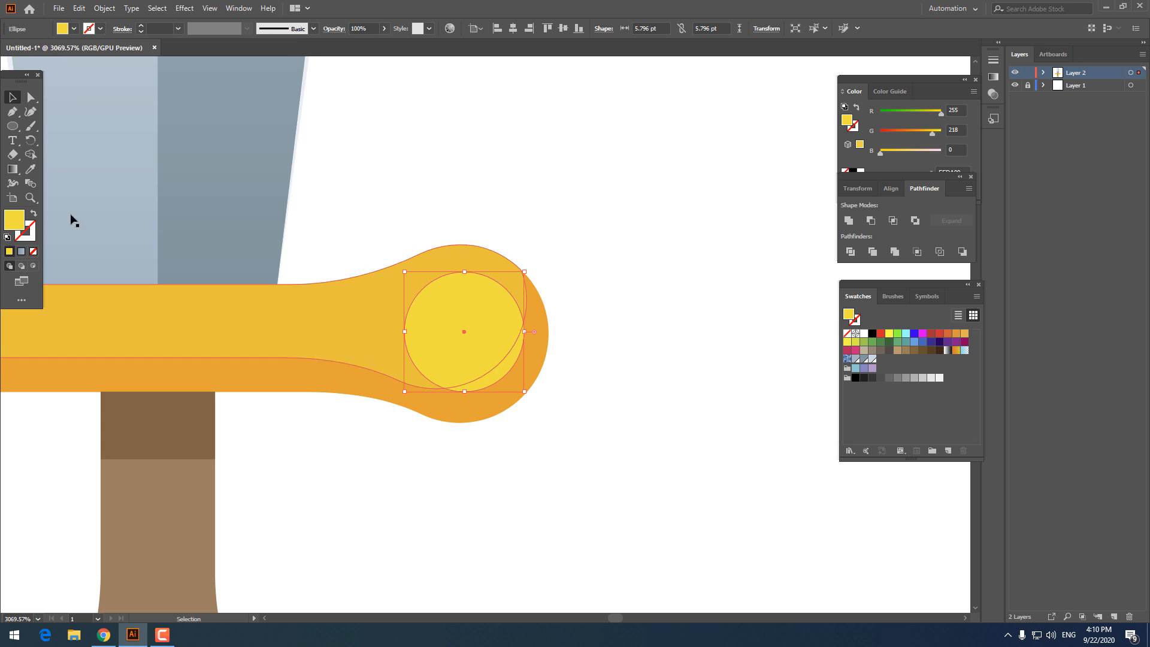
double_click(15, 220)
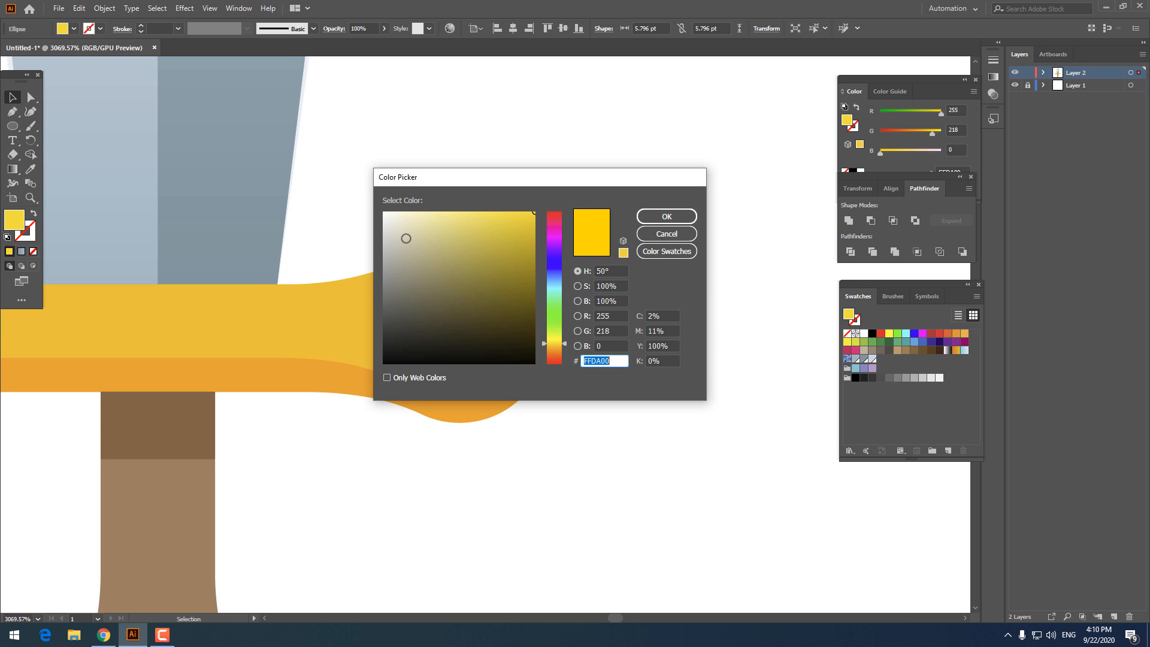
click(407, 213)
click(666, 217)
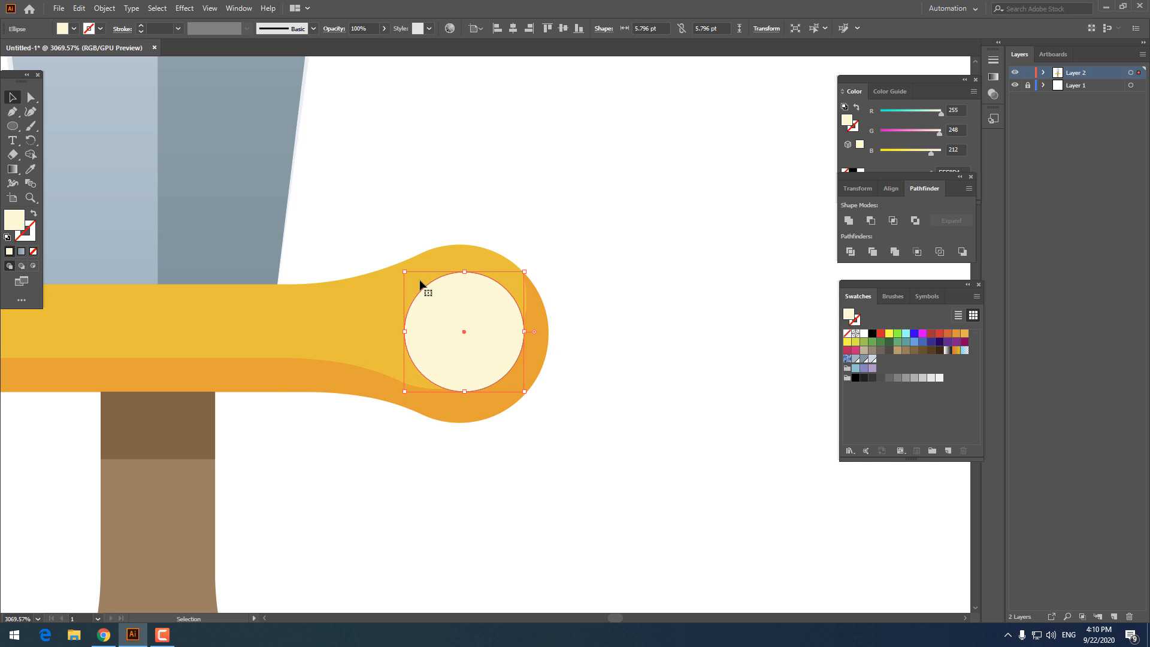
Step: Duplicate the cream circle, enlarge the copy to about 6.9 pt across, and offset it down and to the right
click(78, 8)
click(105, 66)
click(78, 8)
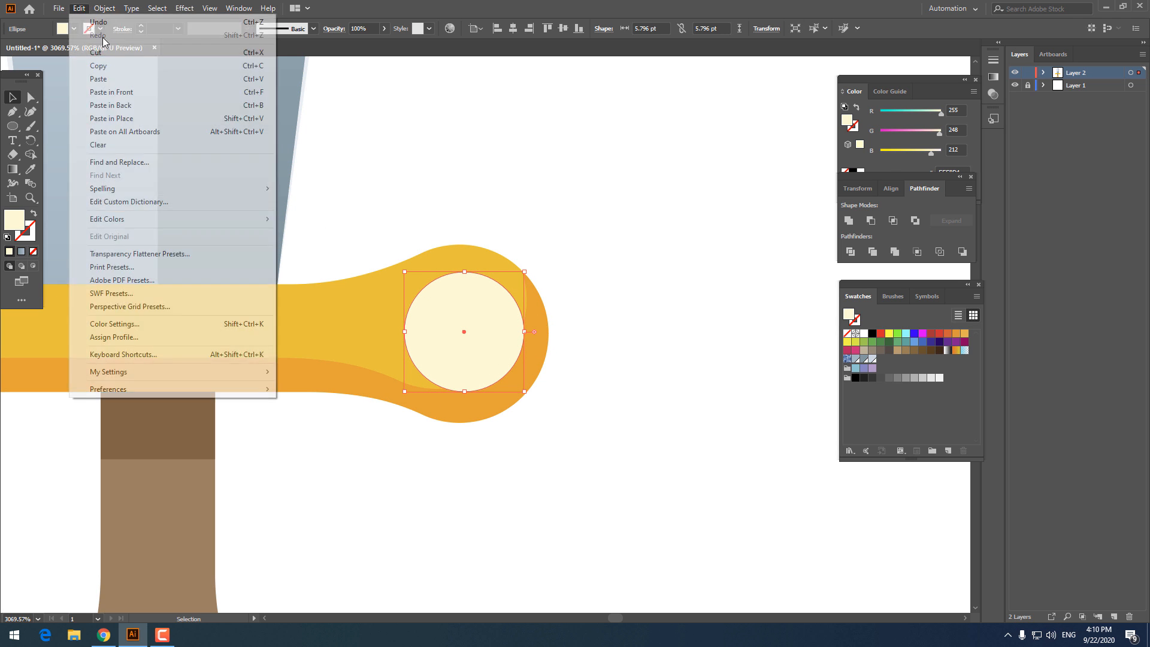
click(137, 94)
drag(473, 347, 485, 356)
drag(538, 407, 548, 419)
drag(490, 345, 496, 358)
Step: Divide the two cream circles, delete all pieces except the upper-left crescent, and nudge the crescent slightly up and to the left
shift+click(443, 290)
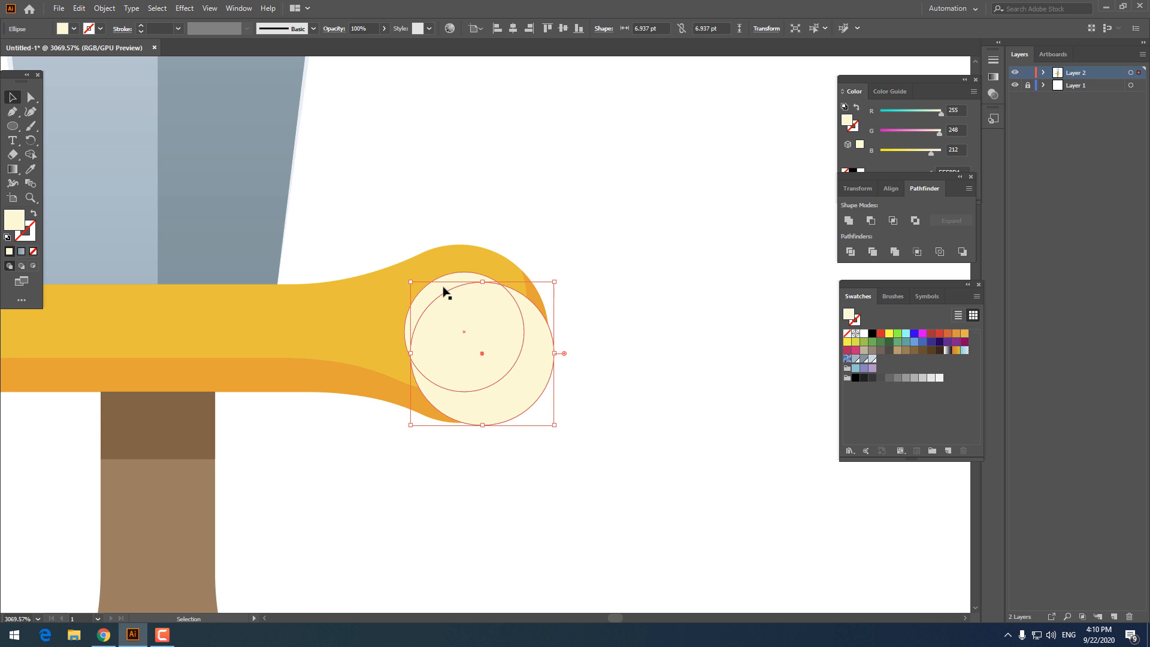
click(850, 252)
right_click(506, 319)
click(554, 414)
click(522, 394)
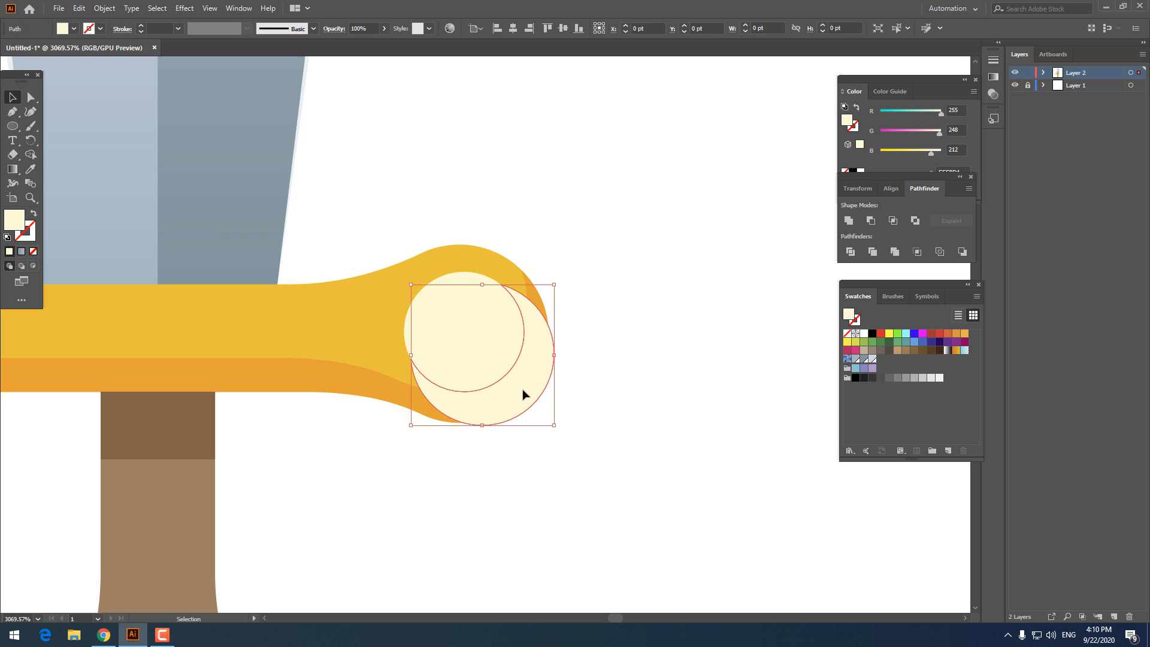
key(Delete)
click(498, 378)
key(Delete)
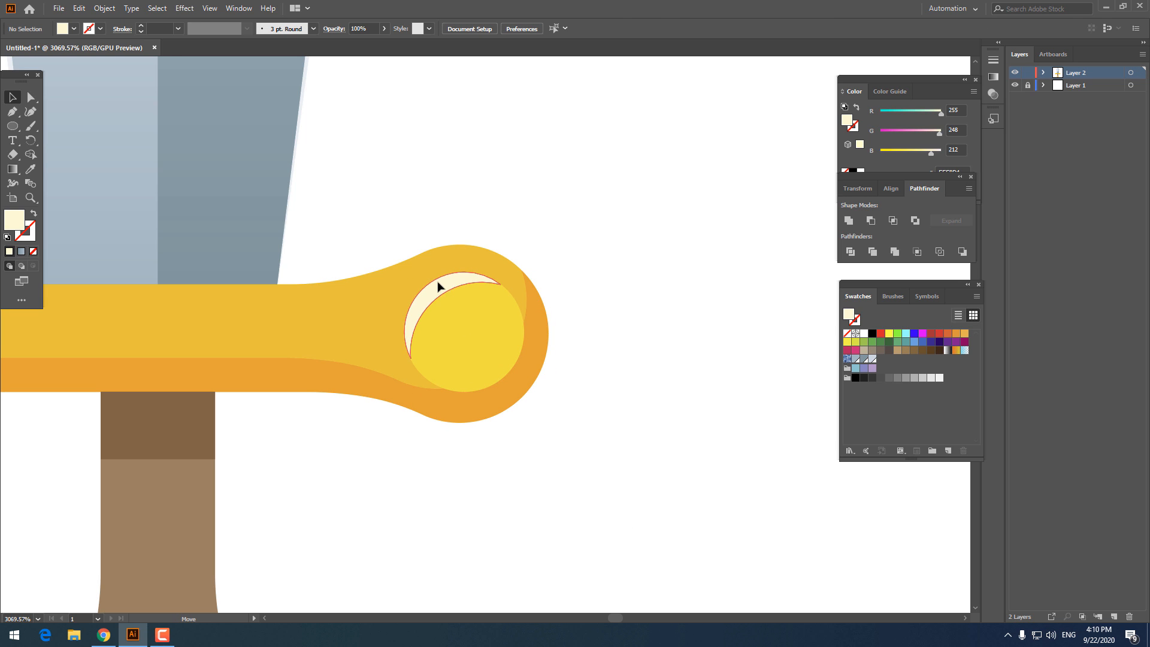
drag(450, 286, 442, 278)
click(602, 354)
Step: Duplicate the cream crescent, place the copy on the left yellow circle's upper-left edge, and deselect it
key(z)
drag(603, 357, 386, 327)
drag(387, 324, 480, 311)
key(v)
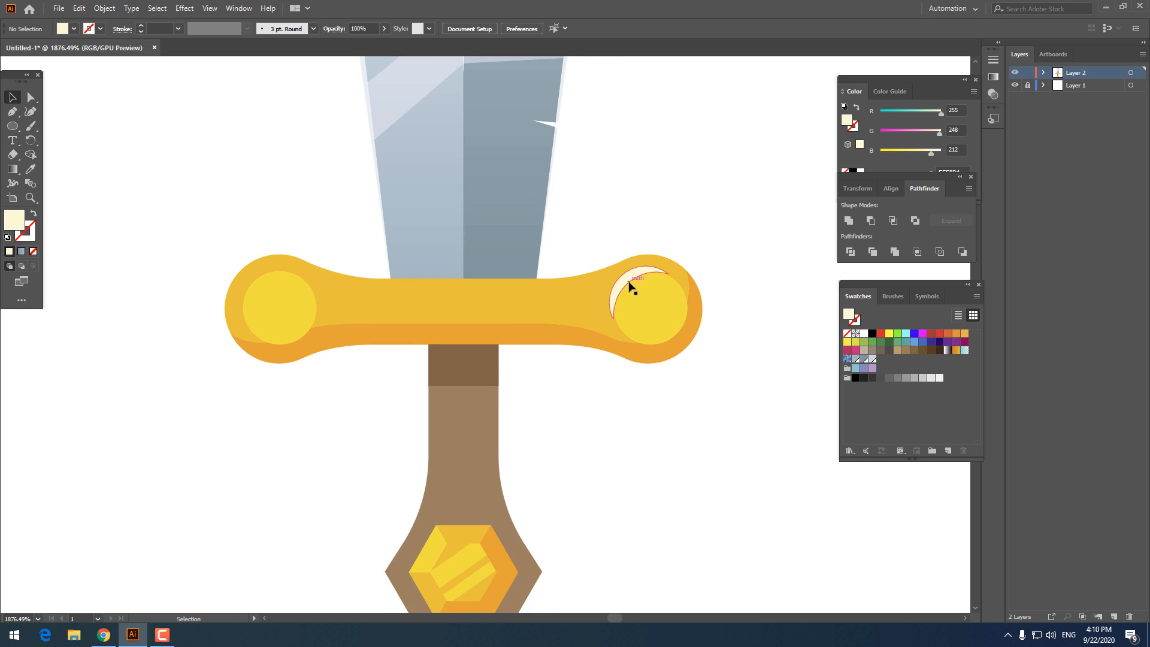
click(630, 286)
click(100, 9)
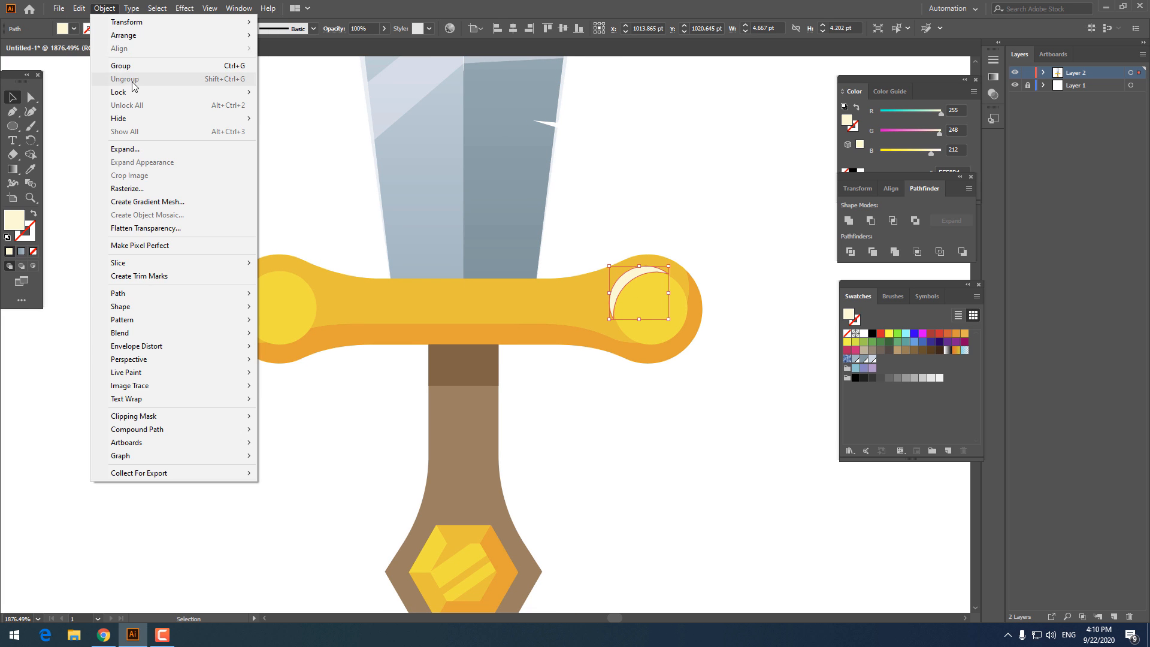
mouse_move(79, 9)
click(94, 66)
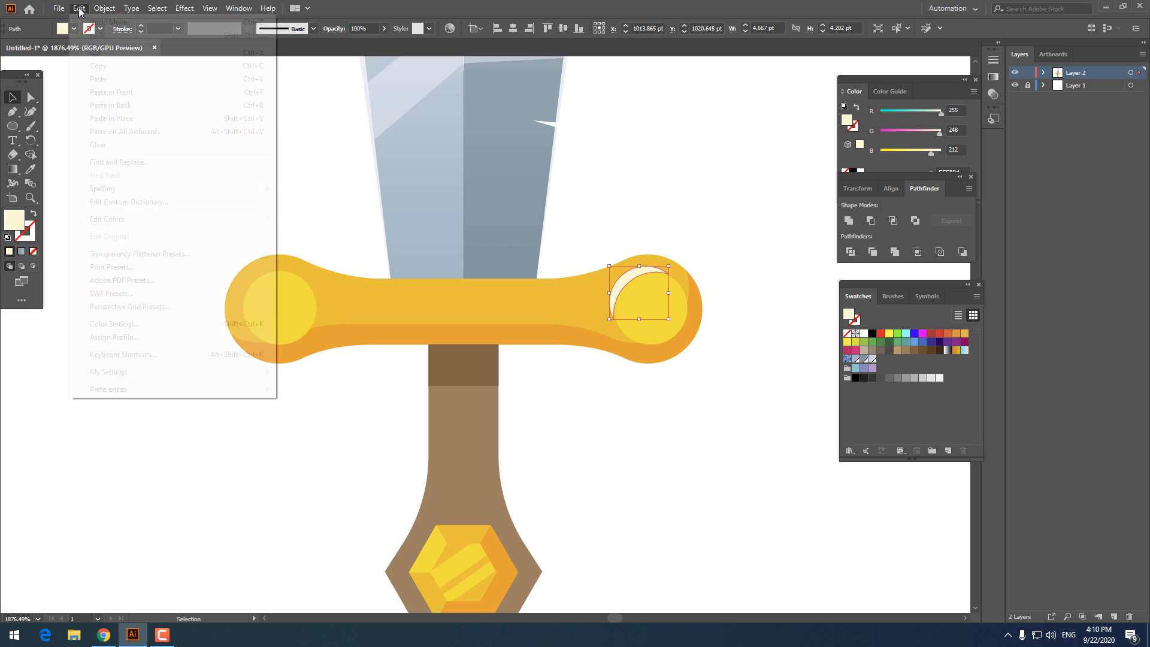
click(79, 8)
click(120, 92)
drag(629, 286, 257, 309)
key(ctrl+shift+a)
Step: Draw a small circle about 2.8 pt across inside the left yellow circle
key(z)
drag(426, 358, 470, 419)
drag(473, 421, 532, 460)
drag(397, 372, 555, 445)
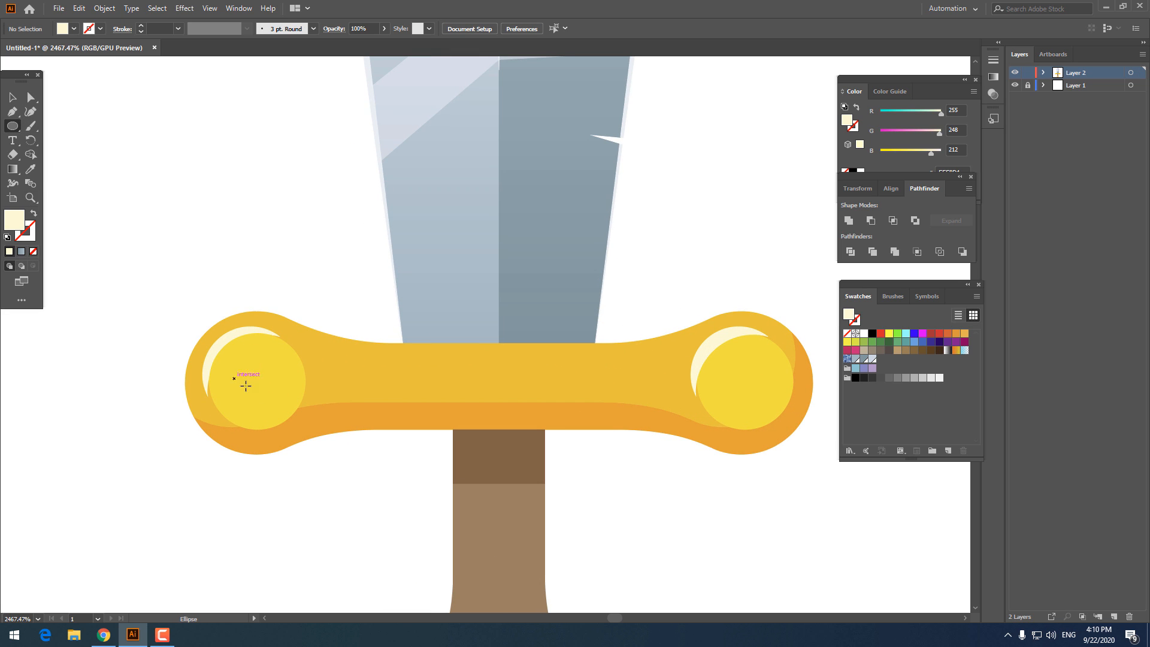
drag(234, 378, 280, 423)
Step: Fill the small circle with the guard's shading orange, RGB 255, 157, 0, and center it in the left yellow circle
click(31, 168)
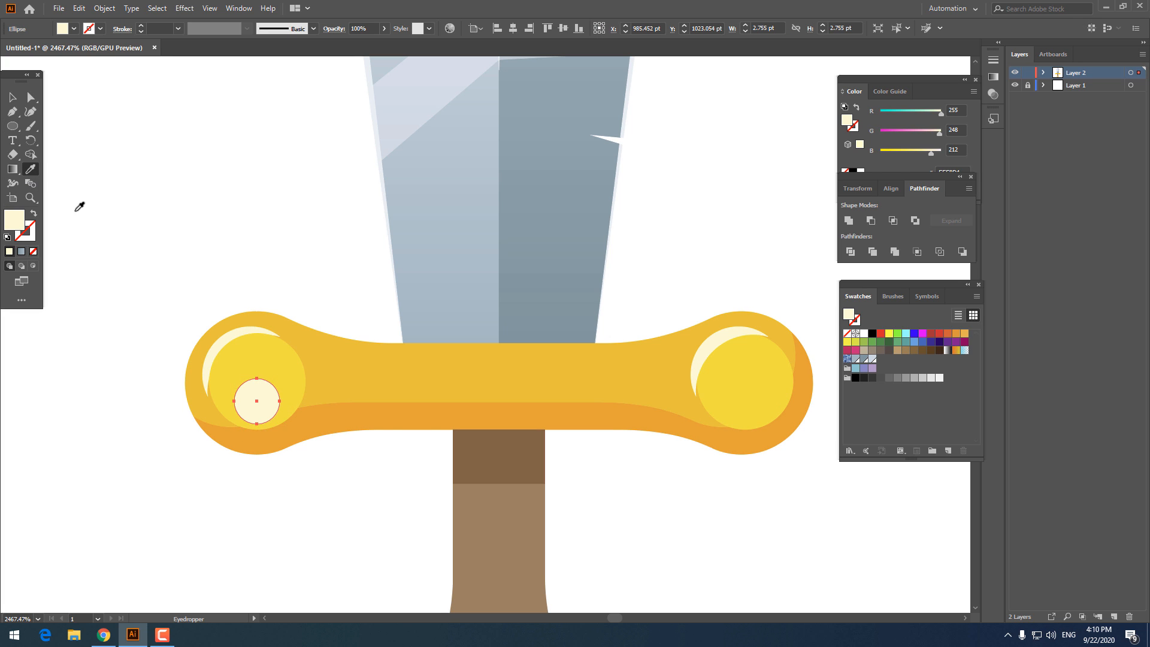
click(326, 418)
key(v)
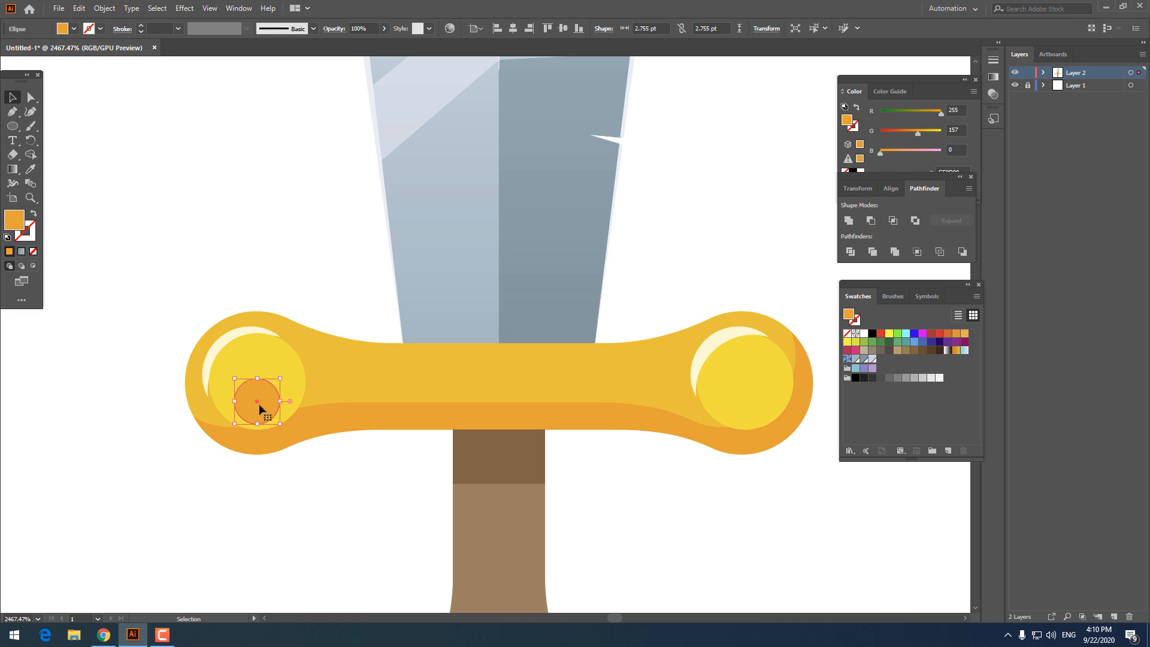
drag(259, 404, 256, 383)
click(328, 506)
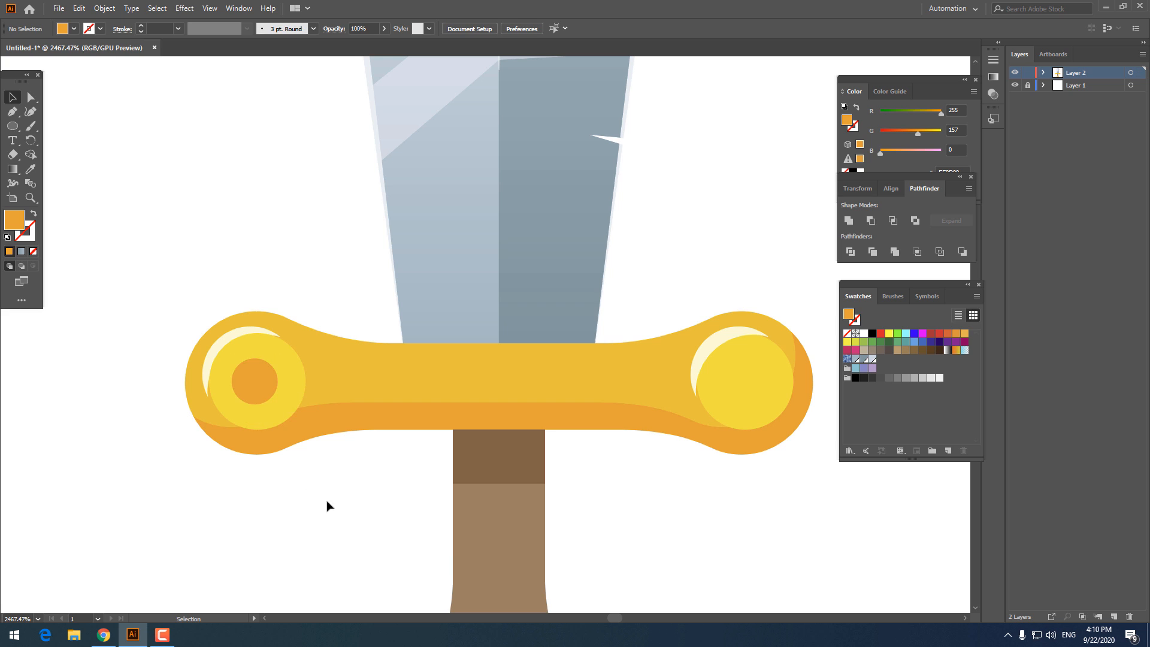
Step: Duplicate the small orange circle from the left yellow circle and place the copy inside the right yellow circle
key(z)
drag(340, 444, 183, 431)
drag(378, 452, 326, 414)
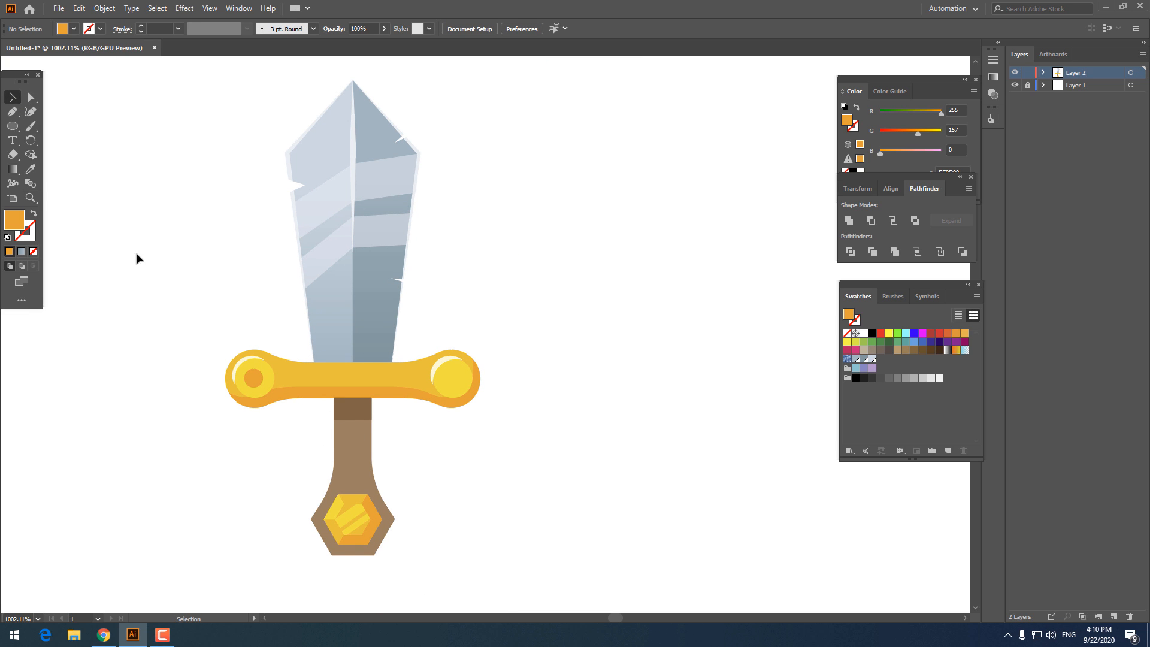
click(258, 383)
click(79, 8)
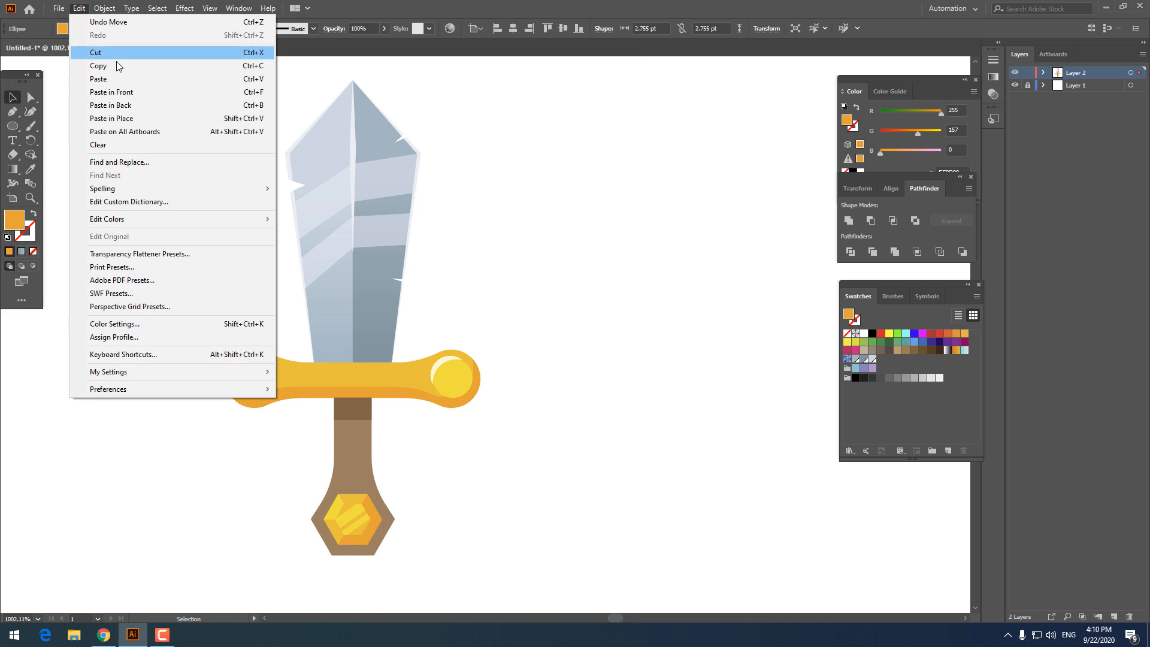
click(114, 65)
click(80, 9)
click(123, 92)
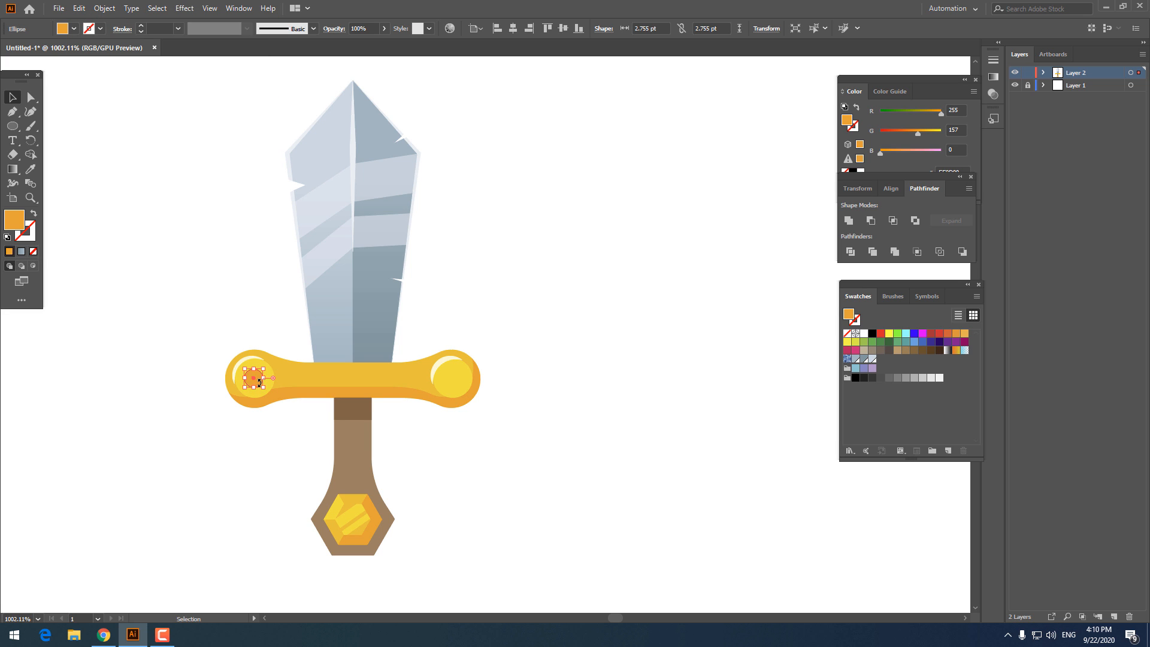
drag(256, 382, 459, 428)
click(526, 351)
Step: Center the copied orange circle within the right yellow circle of the guard
key(z)
drag(528, 348, 646, 468)
drag(382, 443, 542, 471)
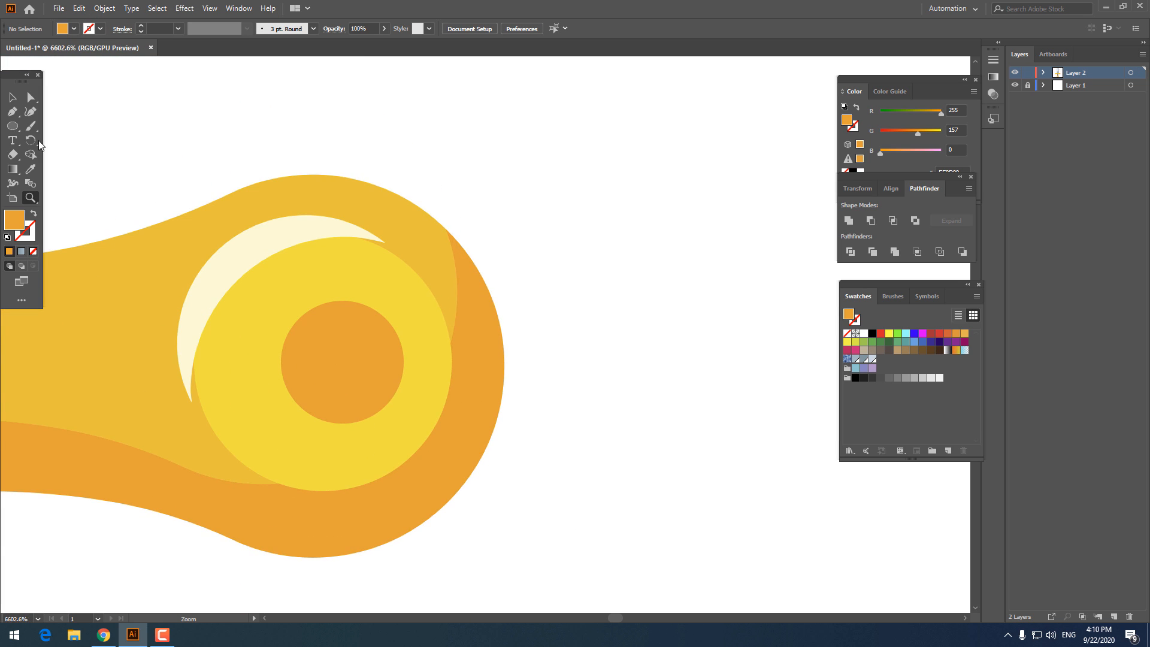
drag(354, 356, 335, 356)
click(513, 387)
Step: Select all parts of the sword and group them
key(z)
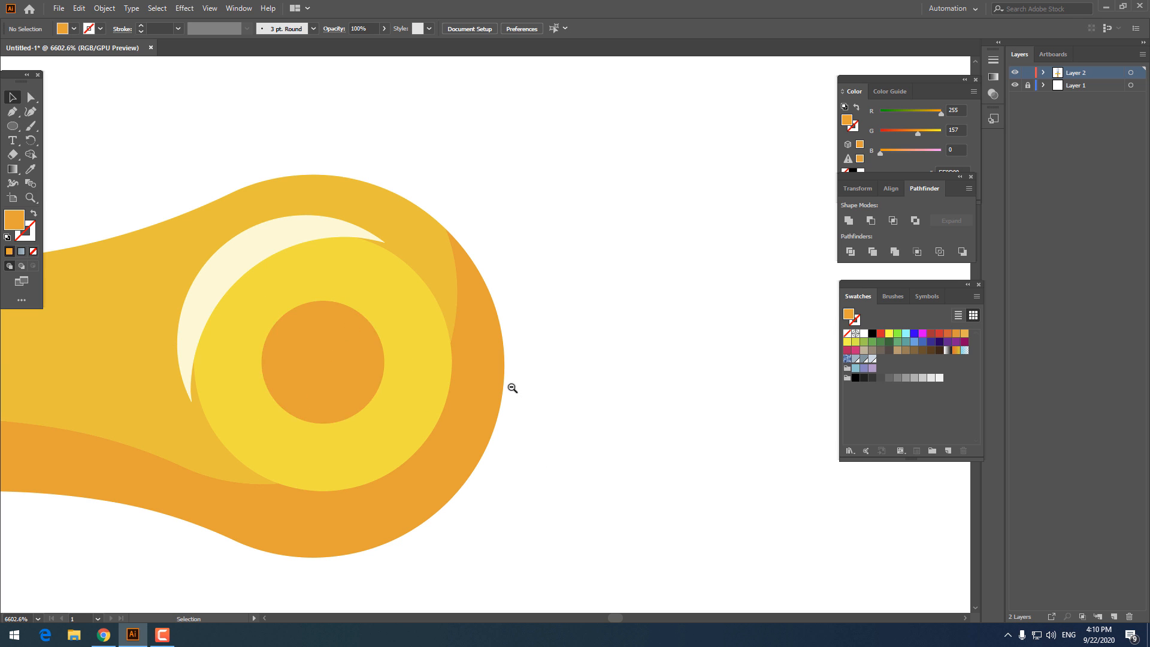
drag(511, 387, 128, 382)
drag(250, 364, 182, 333)
drag(441, 356, 420, 372)
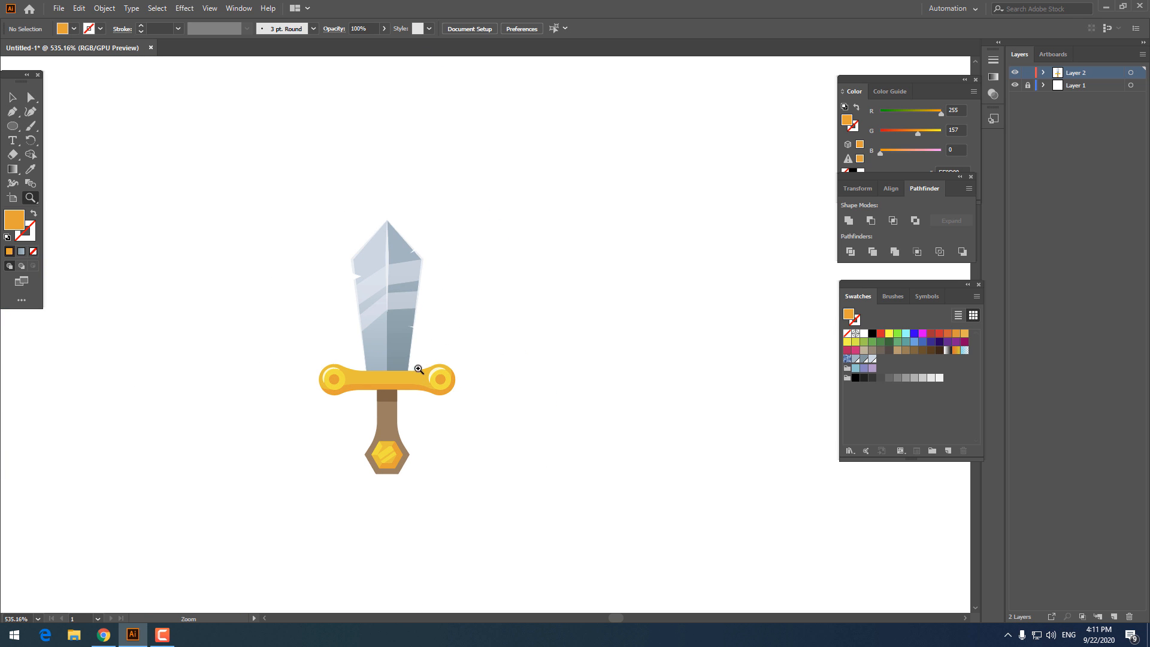
drag(386, 406, 456, 434)
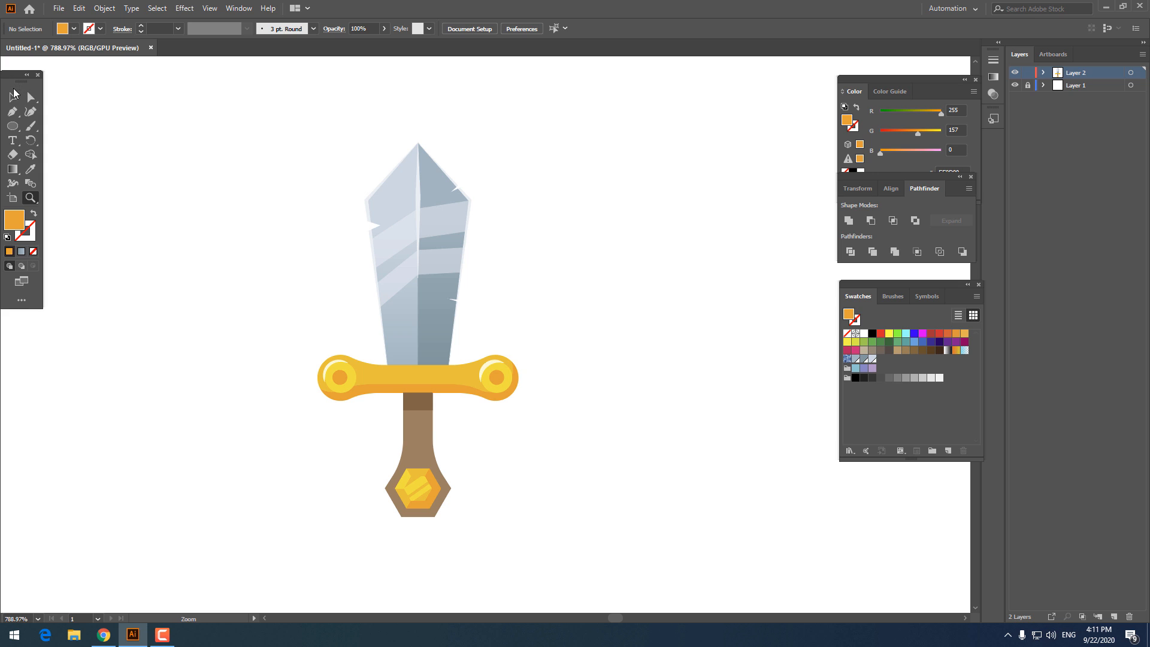
click(14, 94)
drag(567, 523, 386, 366)
right_click(444, 332)
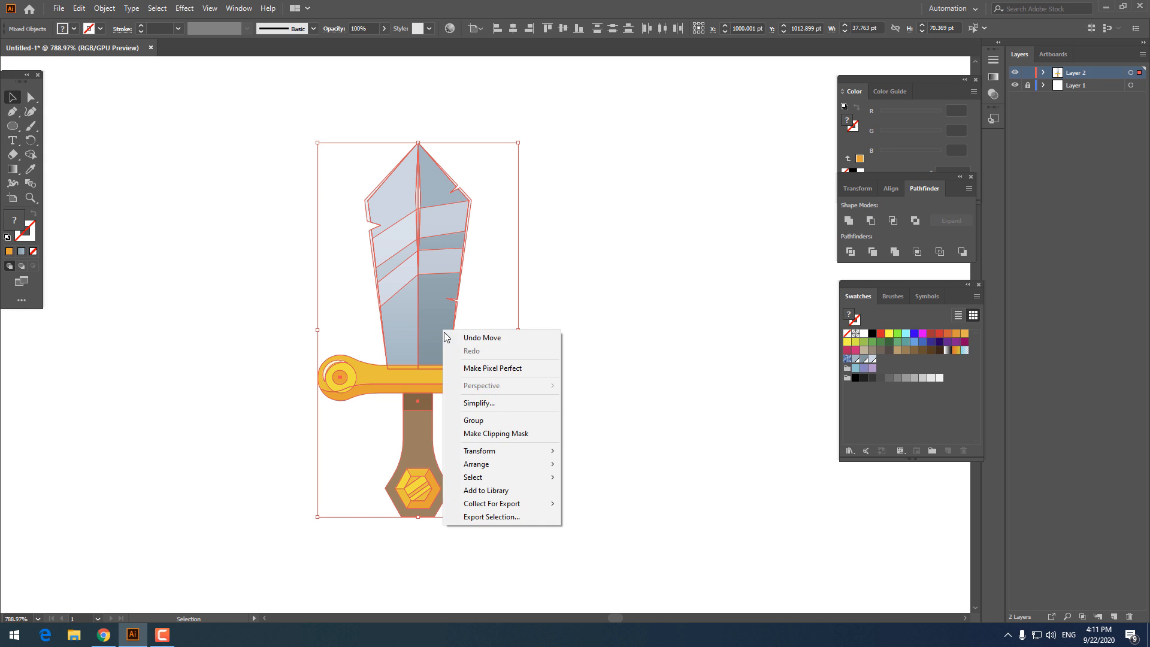
click(487, 421)
click(537, 446)
Step: Create a four-point star with Radius 1 of 25 pt and Radius 2 of 70 pt beside the sword
key(z)
drag(451, 285, 514, 329)
drag(514, 329, 463, 329)
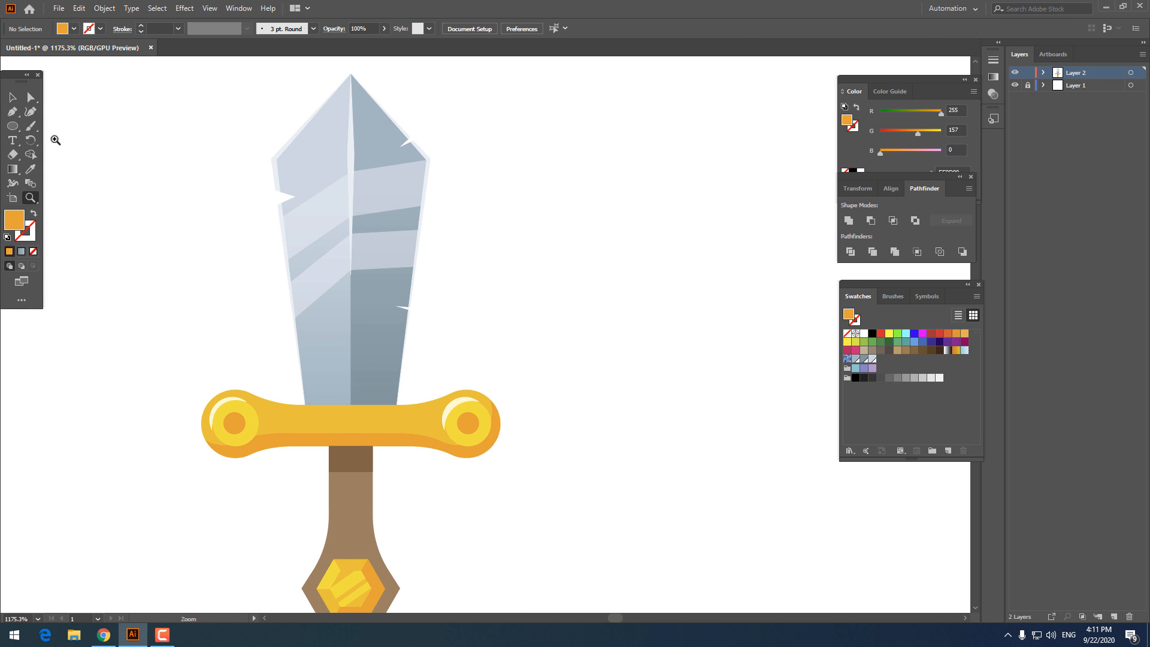
drag(12, 126, 70, 167)
scroll(173, 294, down, 1)
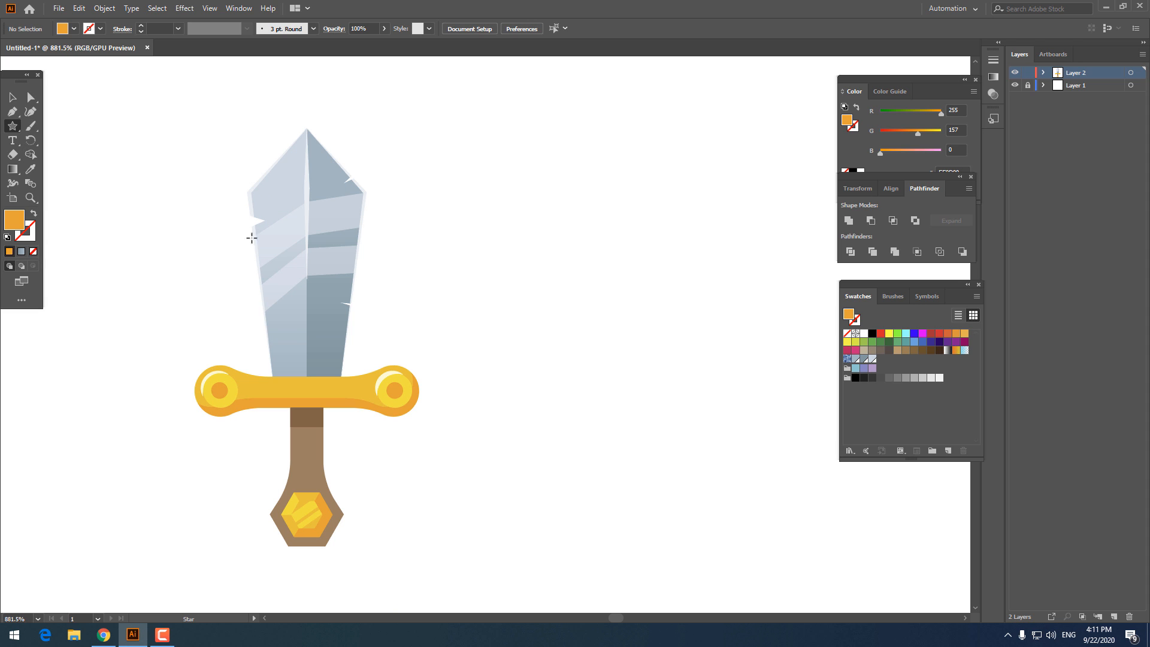
click(490, 312)
double_click(646, 275)
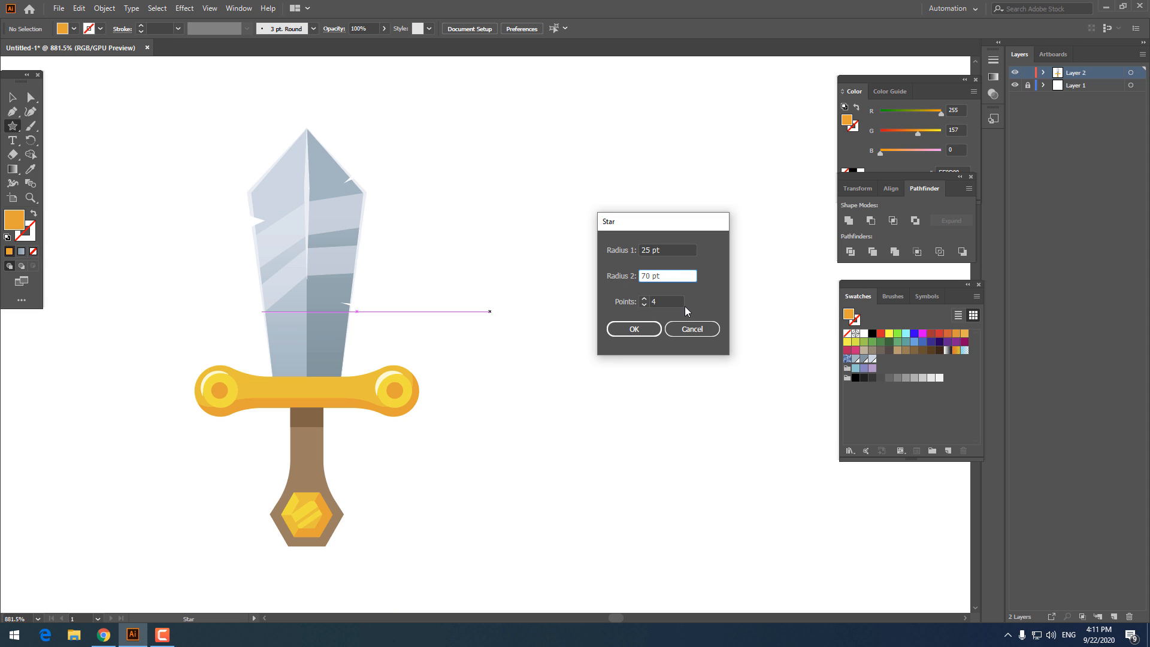
click(645, 329)
key(z)
drag(546, 285, 412, 304)
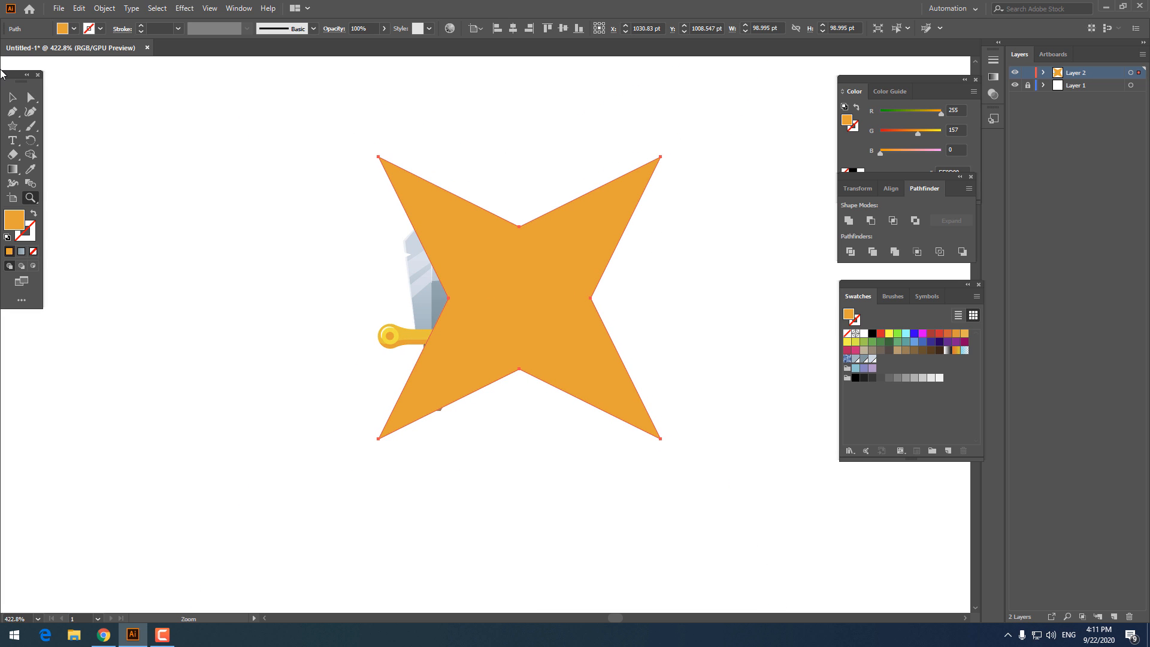
Step: Rotate the star upright and squeeze it to about 27.8 by 75.3 pt, clear of the sword
click(13, 99)
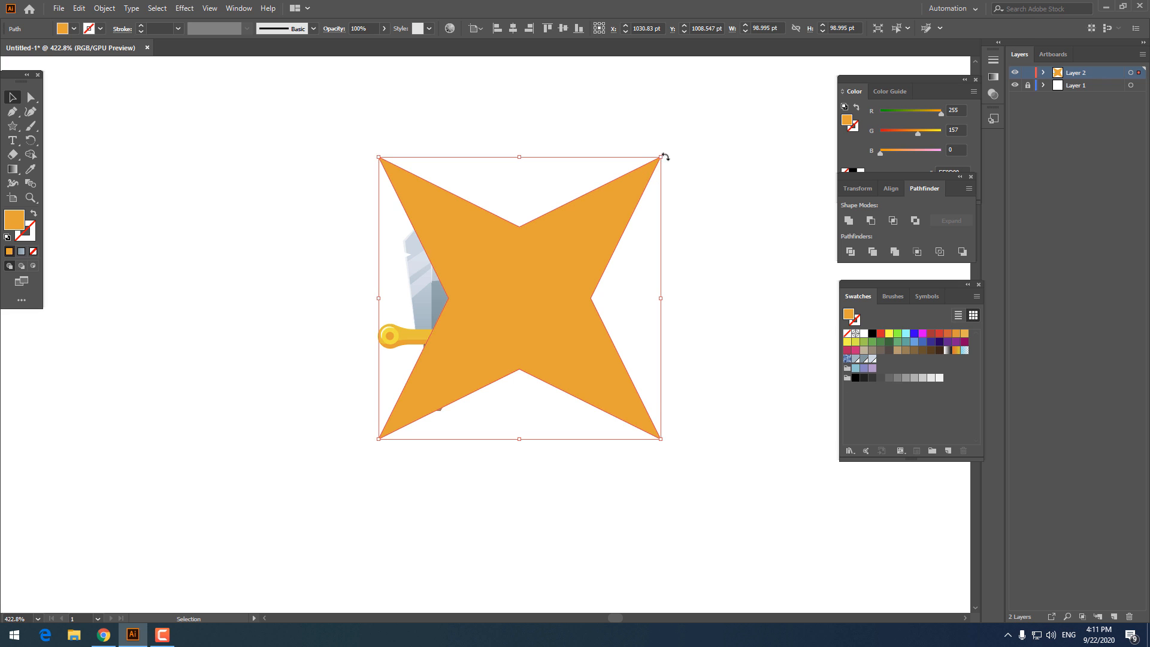
drag(665, 157, 710, 296)
drag(641, 288, 649, 315)
drag(750, 310, 583, 311)
click(848, 220)
Step: Round the star's four inner corners into smooth concave curves and apply Unite to the shape
key(z)
click(629, 333)
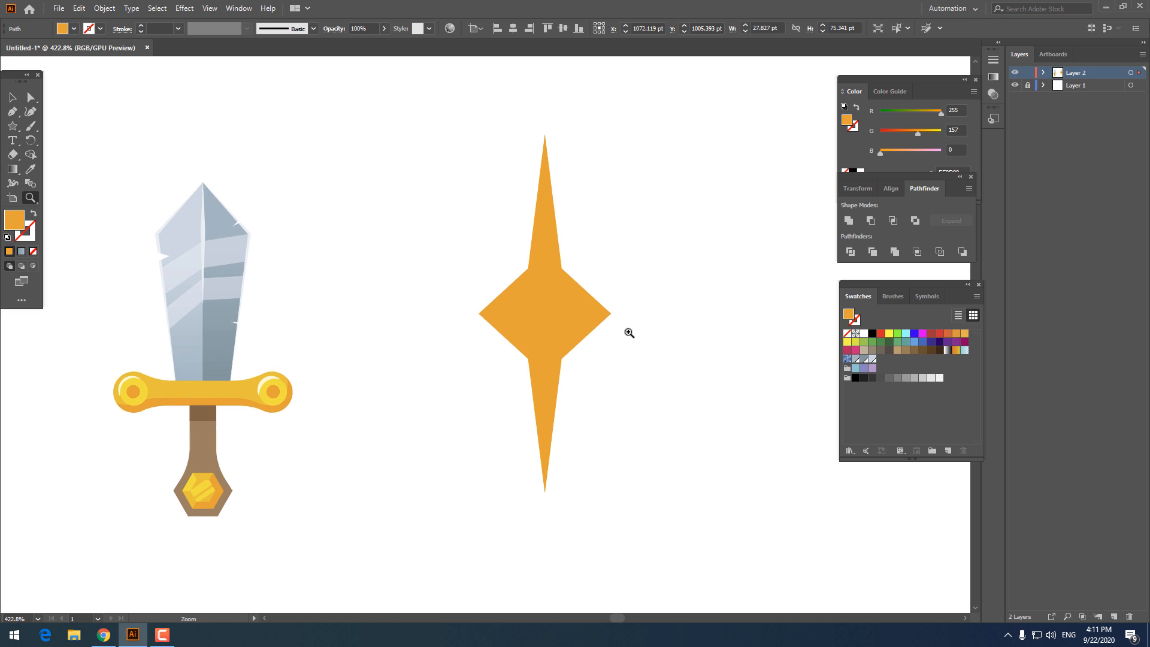
key(a)
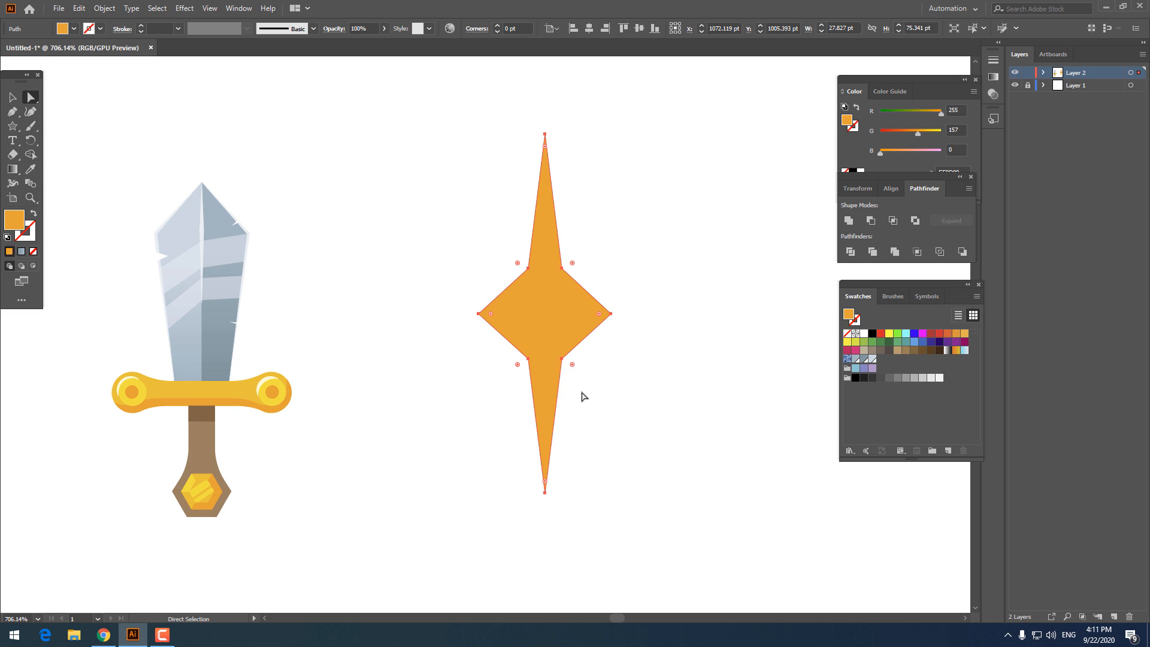
drag(512, 248, 511, 248)
drag(599, 252, 733, 178)
key(z)
drag(668, 204, 603, 248)
key(v)
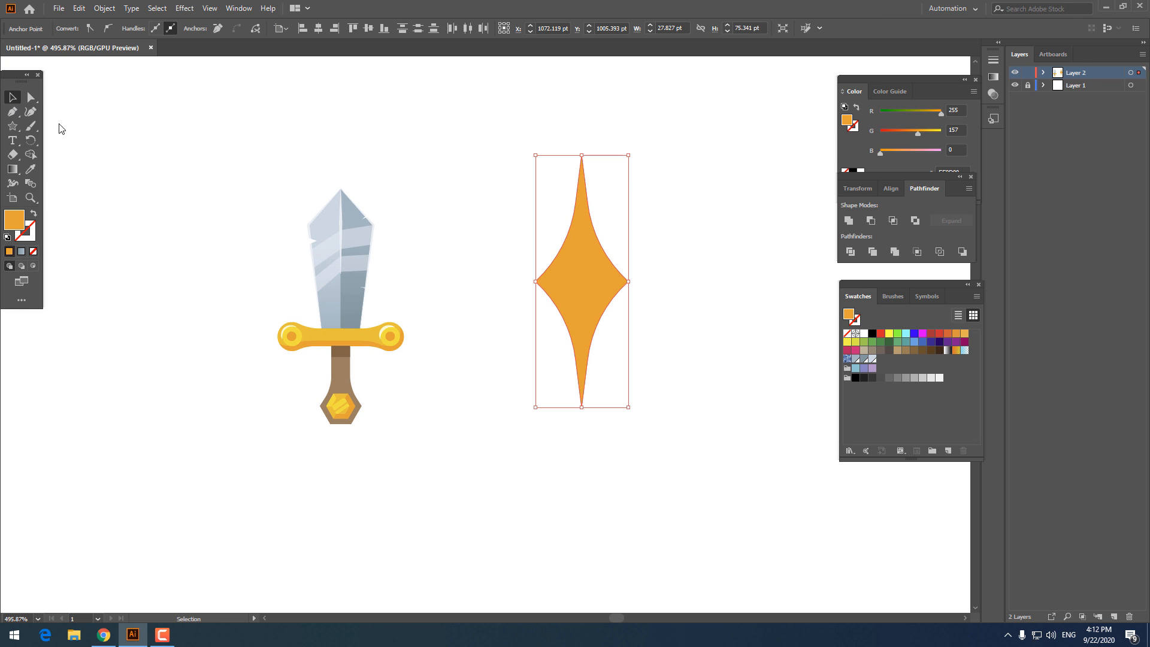
click(848, 223)
Step: Move the curved star onto the sword and fill it with the background's white, RGB 255, 255, 255
drag(563, 310, 301, 303)
key(z)
drag(256, 273, 383, 264)
click(29, 170)
click(90, 147)
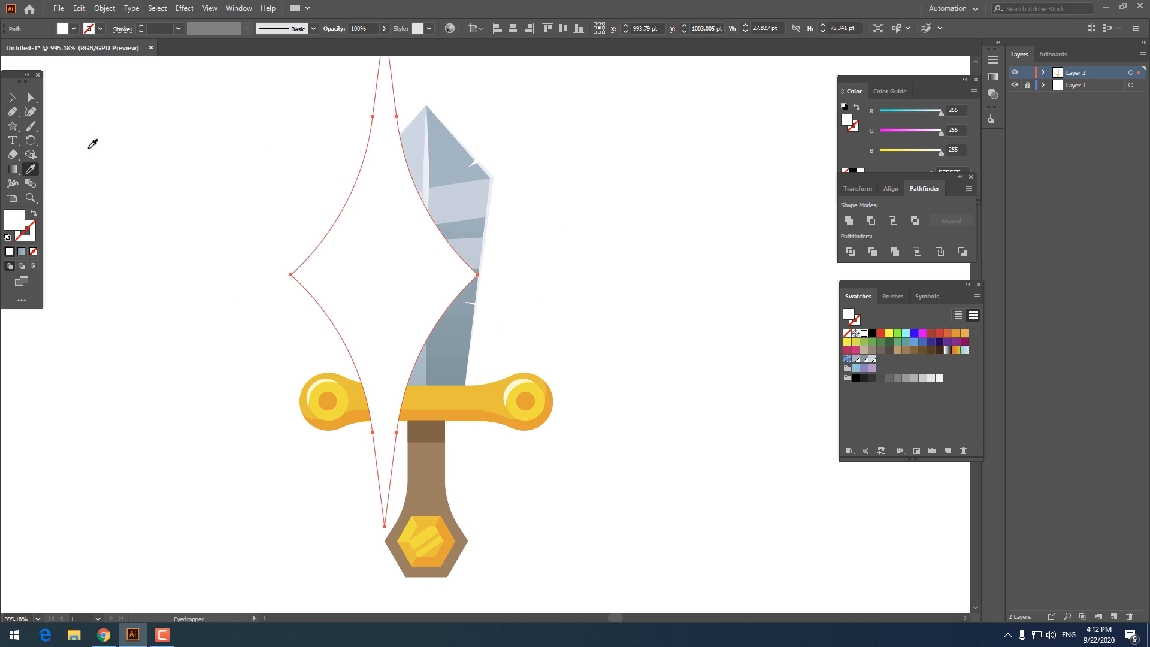
Step: Shrink the white star to about 5 by 13.4 pt and center it on the blade's ridge near the tip
click(15, 103)
drag(477, 528, 407, 338)
click(665, 449)
drag(403, 227, 436, 180)
click(637, 333)
key(z)
drag(616, 328, 573, 347)
drag(471, 251, 595, 254)
drag(502, 162, 446, 239)
drag(462, 246, 598, 246)
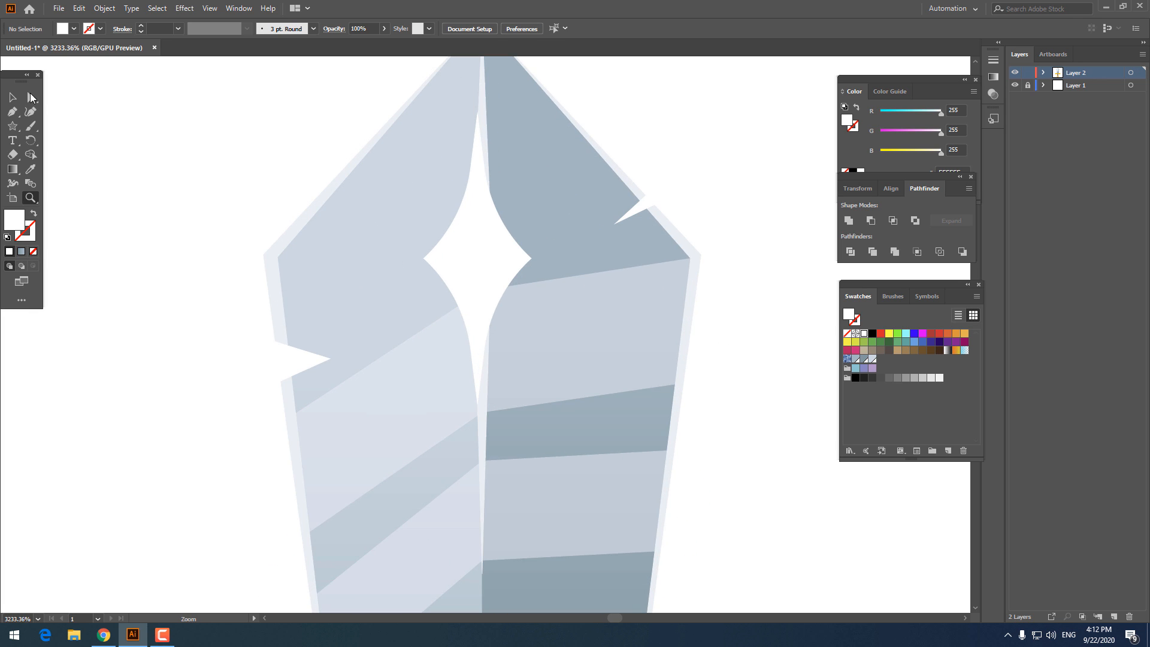
Step: Copy the white sparkle on the blade and paste the copy in front of it
click(12, 97)
click(489, 267)
key(z)
drag(616, 310, 354, 306)
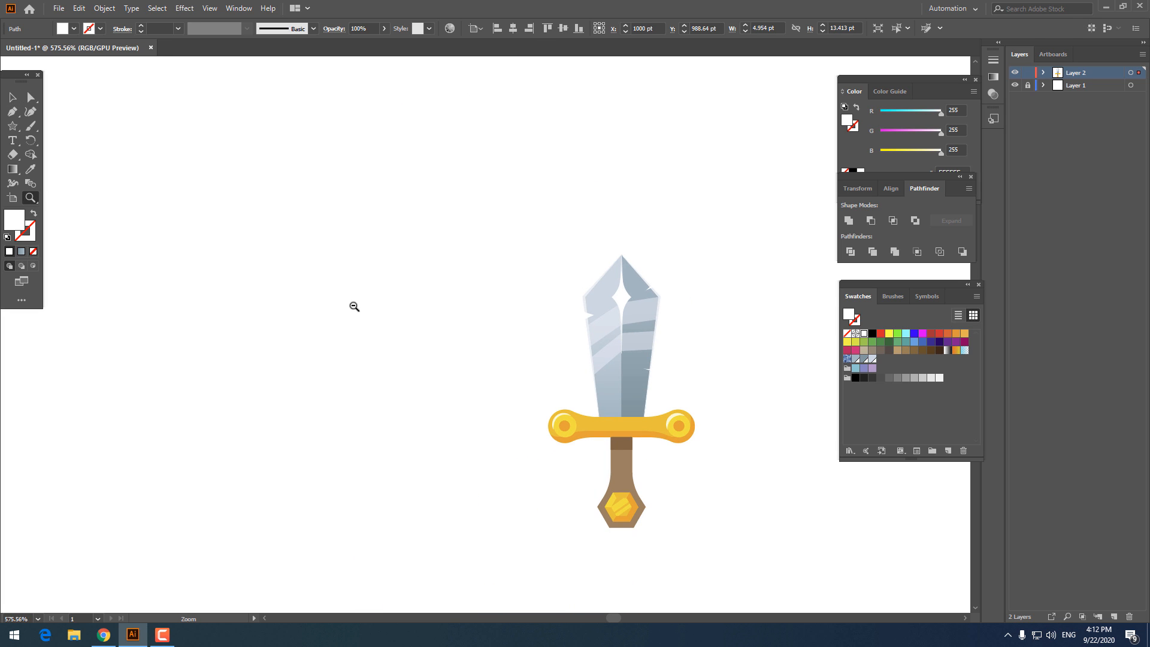
drag(589, 332, 612, 288)
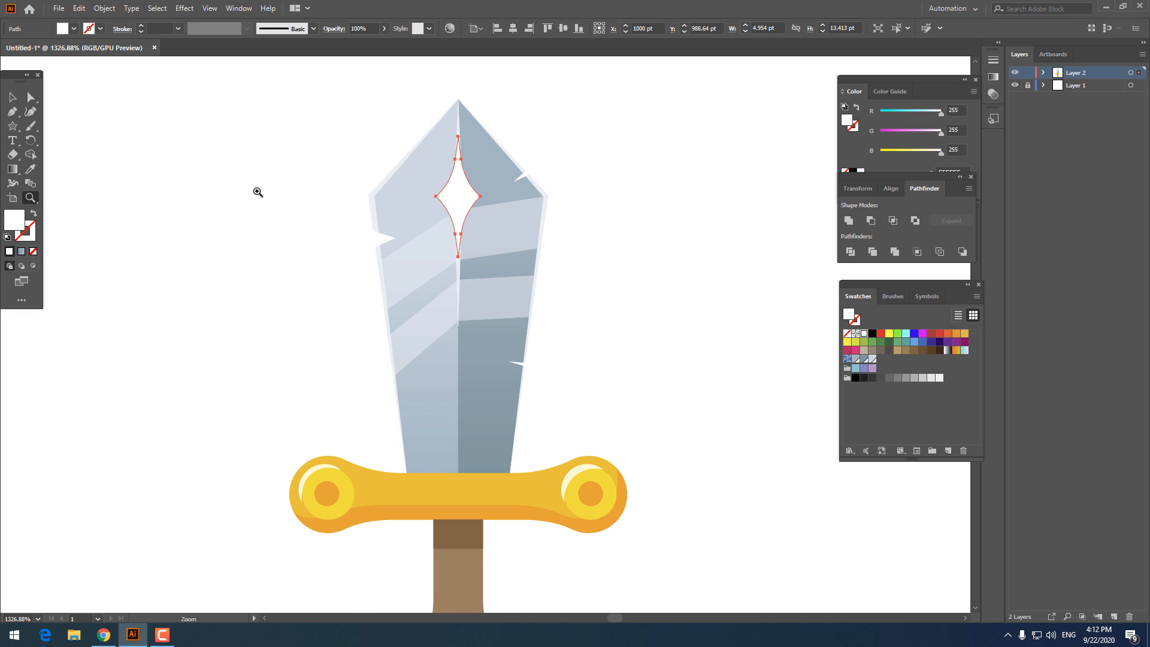
click(79, 8)
click(101, 66)
click(79, 9)
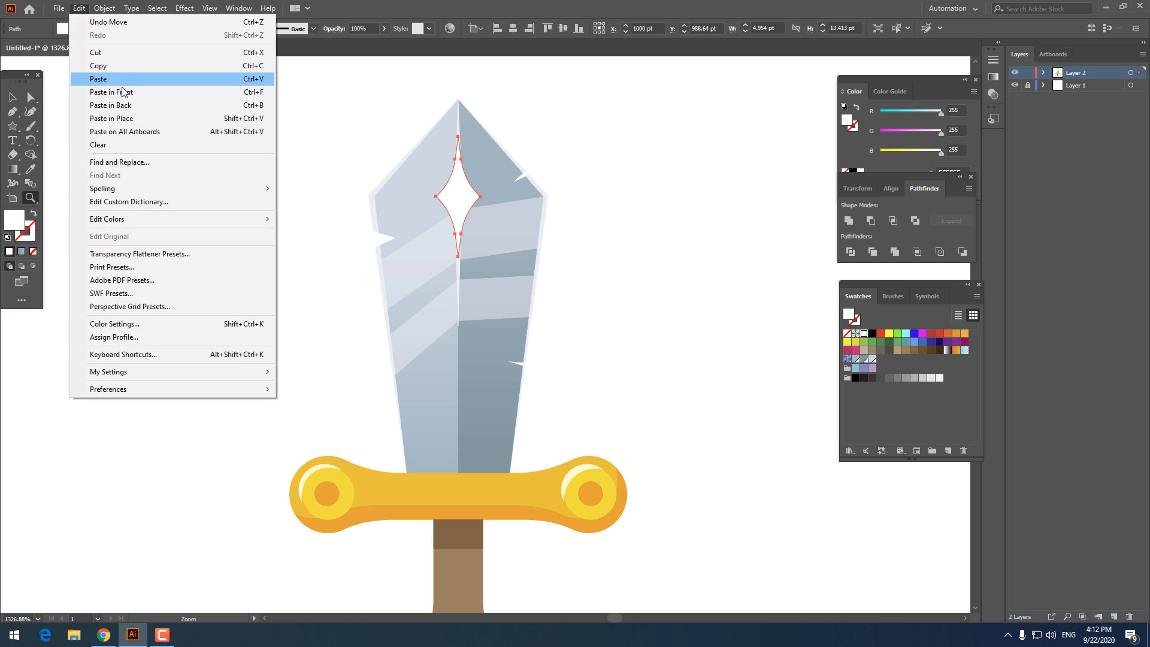
click(124, 92)
Step: Move the sparkle copy to the handle's golden gem and shrink it to fit over the gem's left edge
drag(388, 178, 353, 219)
drag(470, 366, 424, 308)
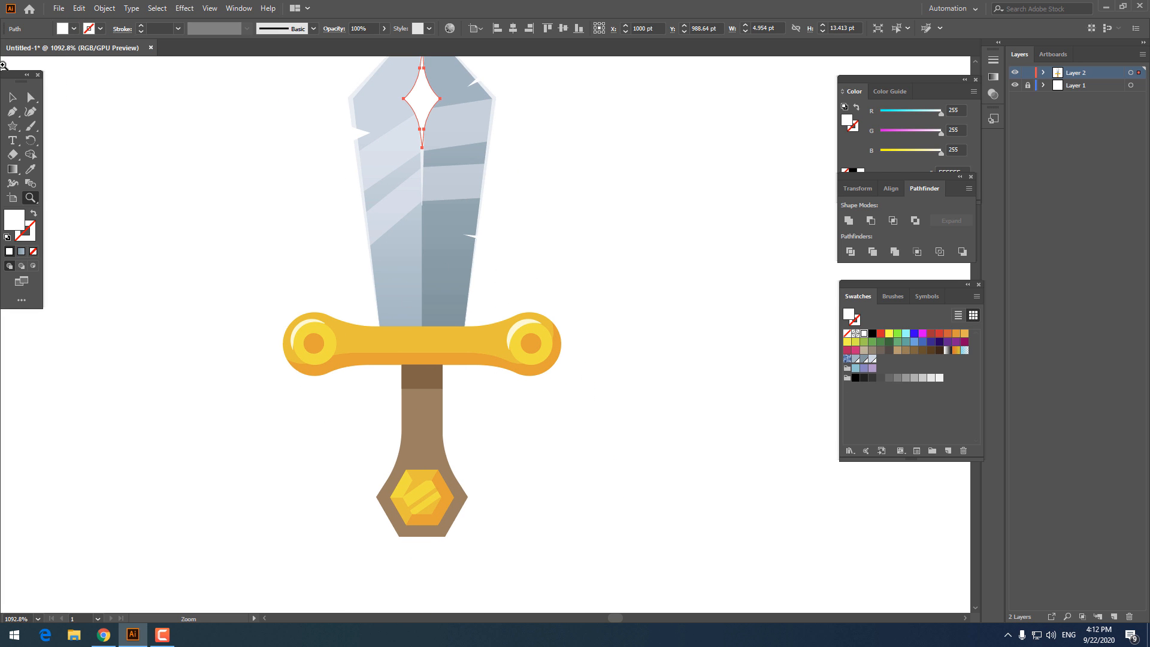
key(v)
drag(431, 115, 303, 347)
drag(323, 394, 411, 499)
click(329, 410)
click(670, 544)
key(z)
alt+click(490, 413)
drag(490, 412, 426, 416)
drag(530, 401, 537, 414)
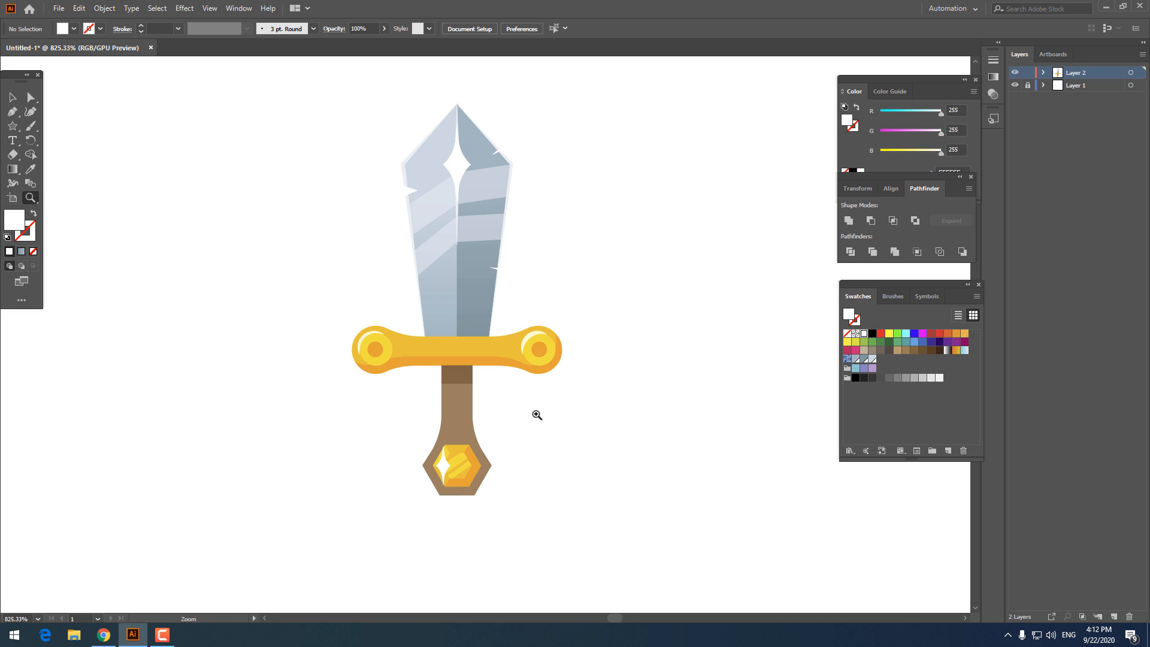
Step: Unlock Layer 1, fill its background rectangle with gray RGB 153, 153, 153, and lock the layer again
click(7, 97)
click(1025, 86)
click(652, 242)
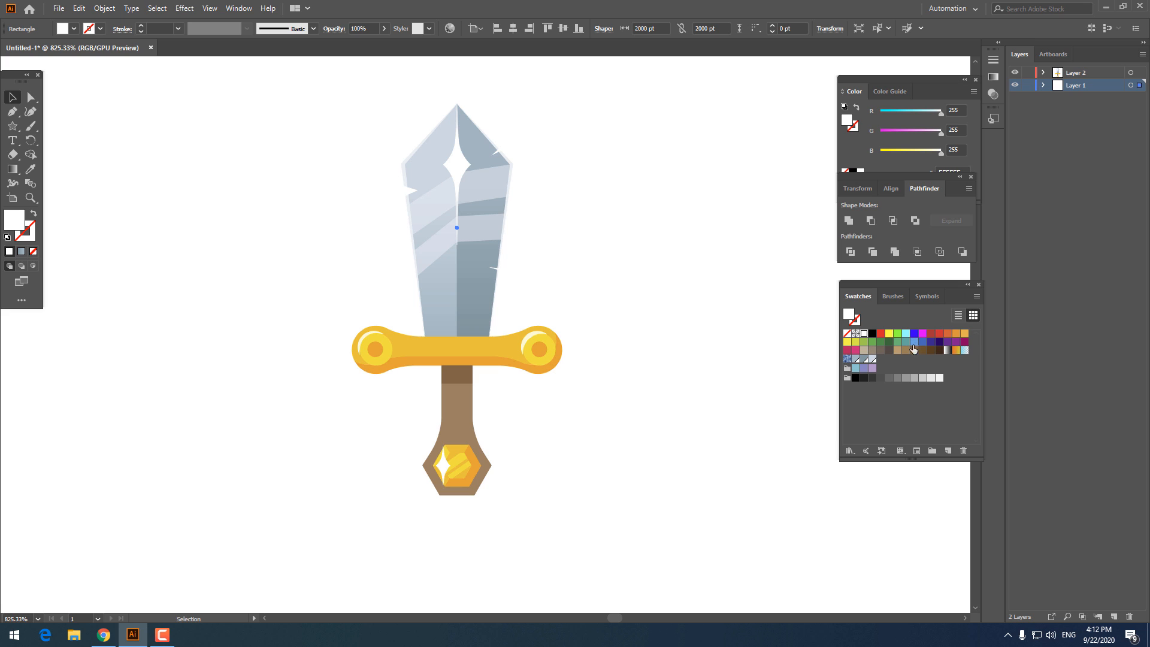
click(922, 377)
click(914, 378)
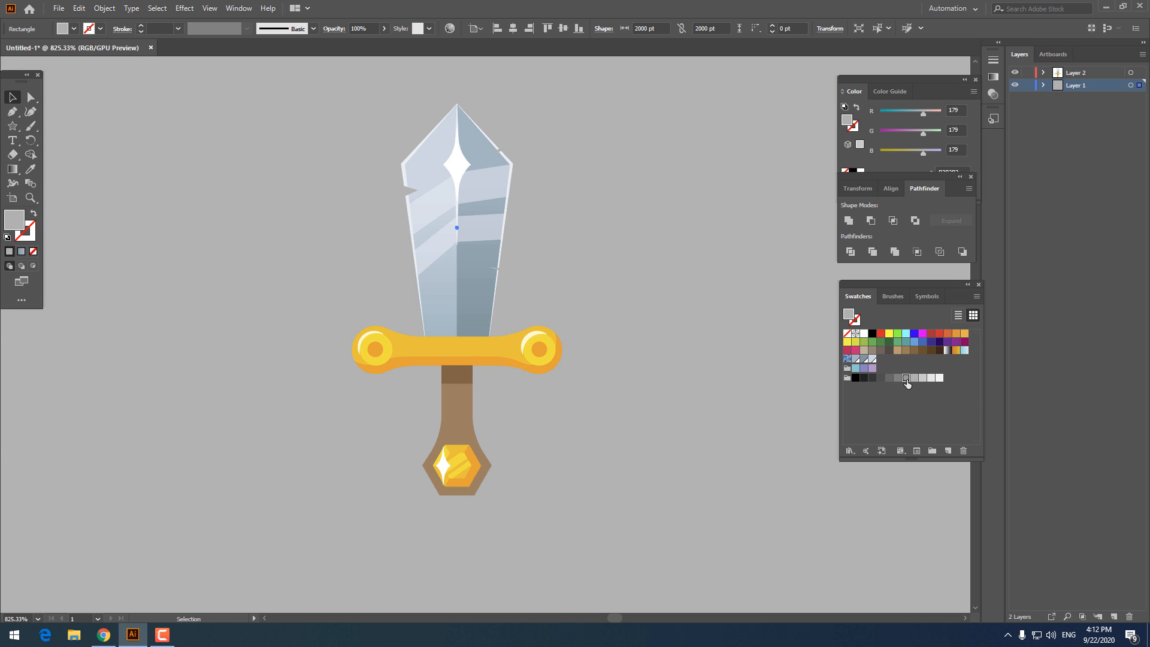
click(906, 378)
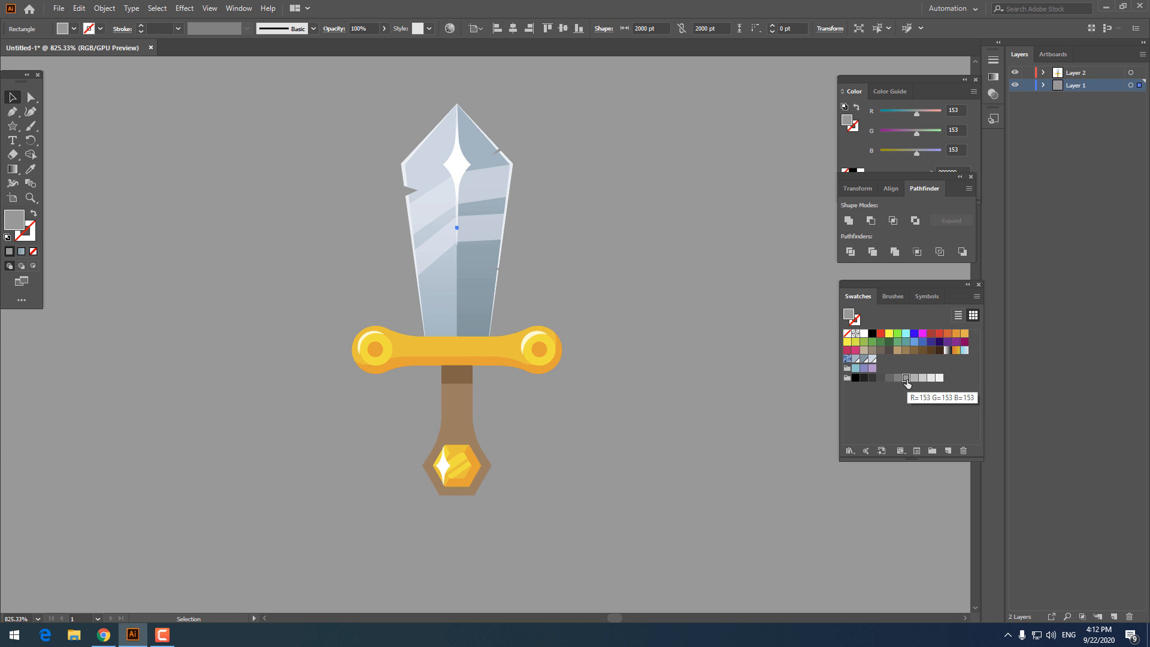
click(1028, 86)
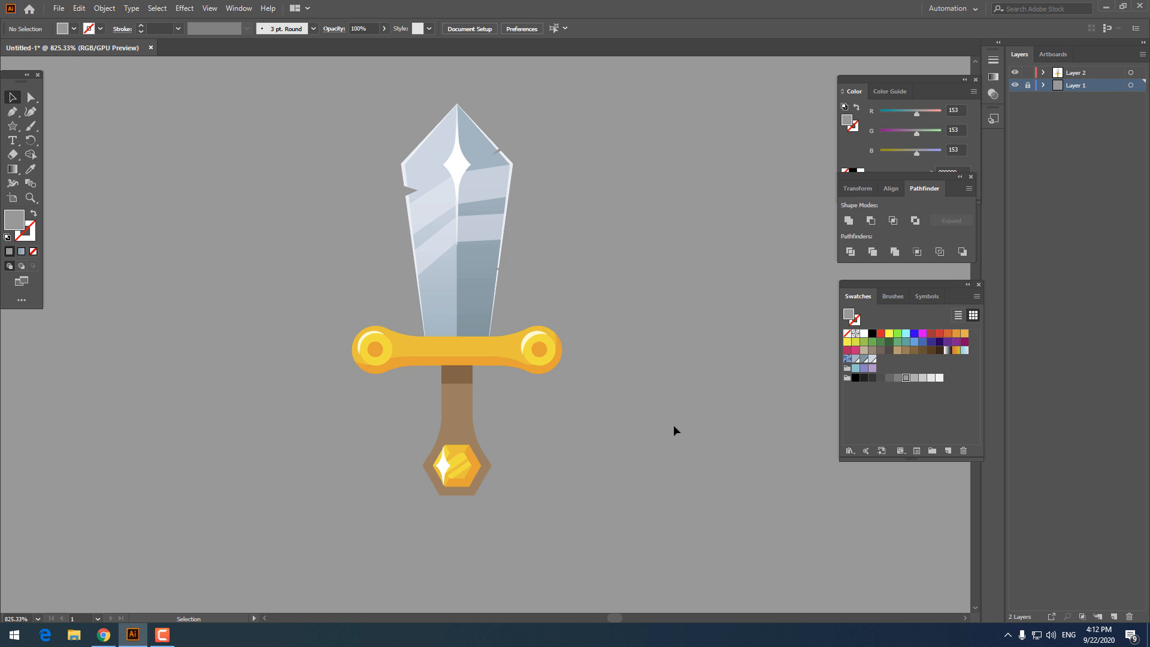